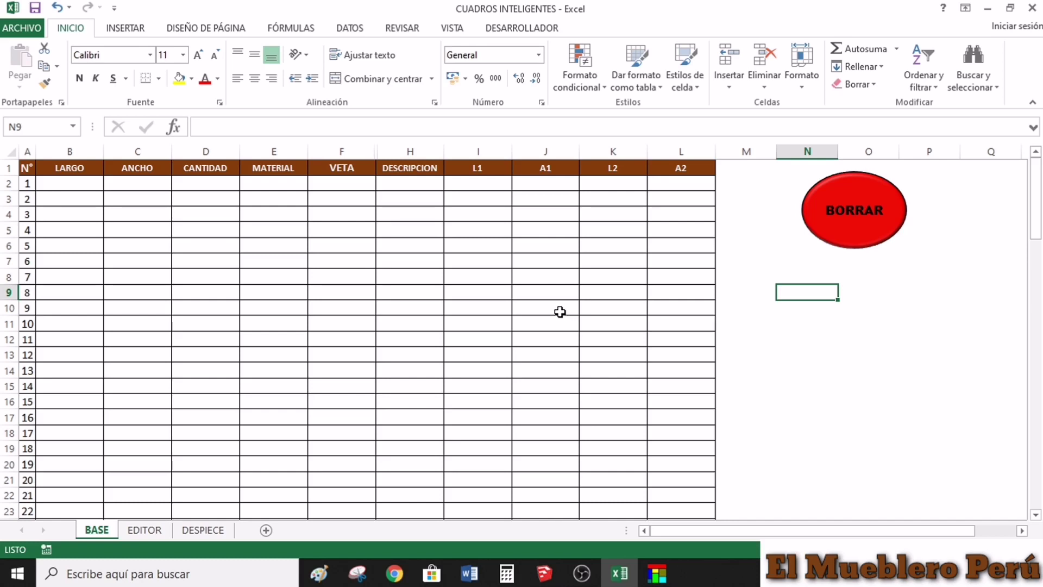
# - Scroll down and back up the BASE sheet of CUADROS INTELIGENTES to review the empty cutting table
pyautogui.scroll(-20, 494, 320)
pyautogui.scroll(-20, 493, 333)
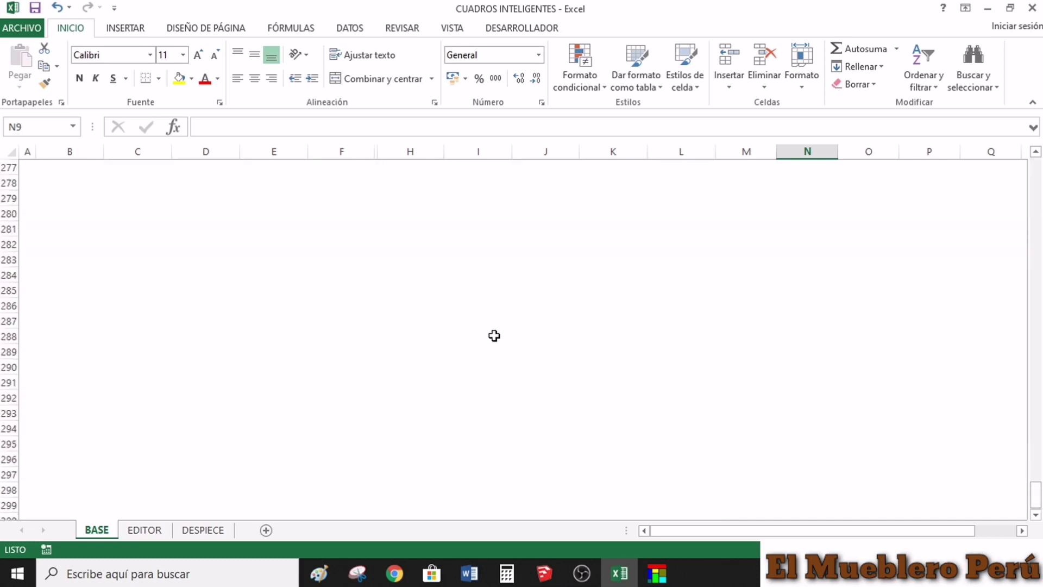
pyautogui.scroll(20, 494, 336)
pyautogui.scroll(15, 493, 336)
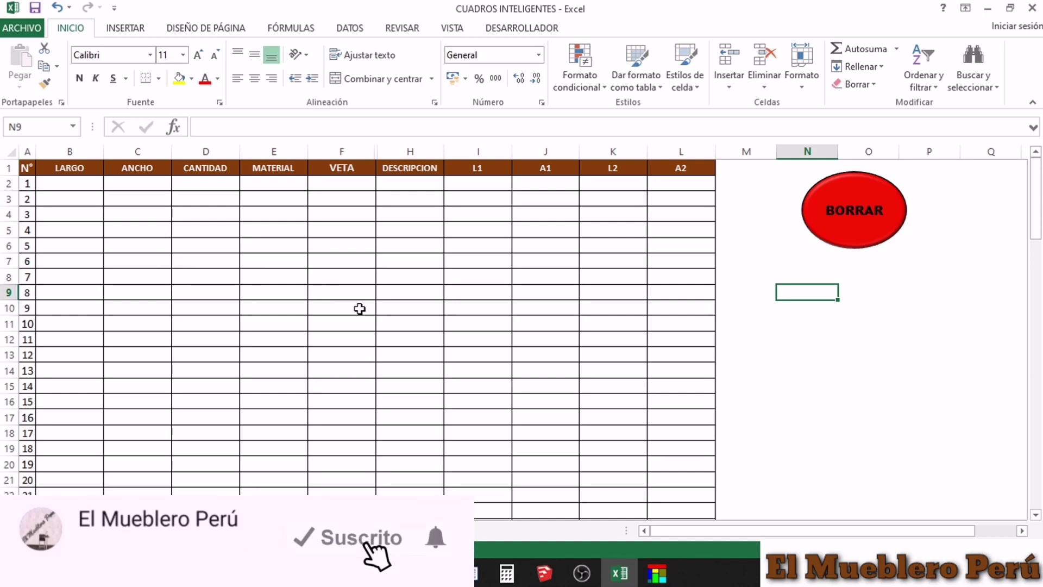
# - Bring the PRUEBA EXCEL wardrobe model up in SketchUp and orbit to a larger front view
pyautogui.click(988, 8)
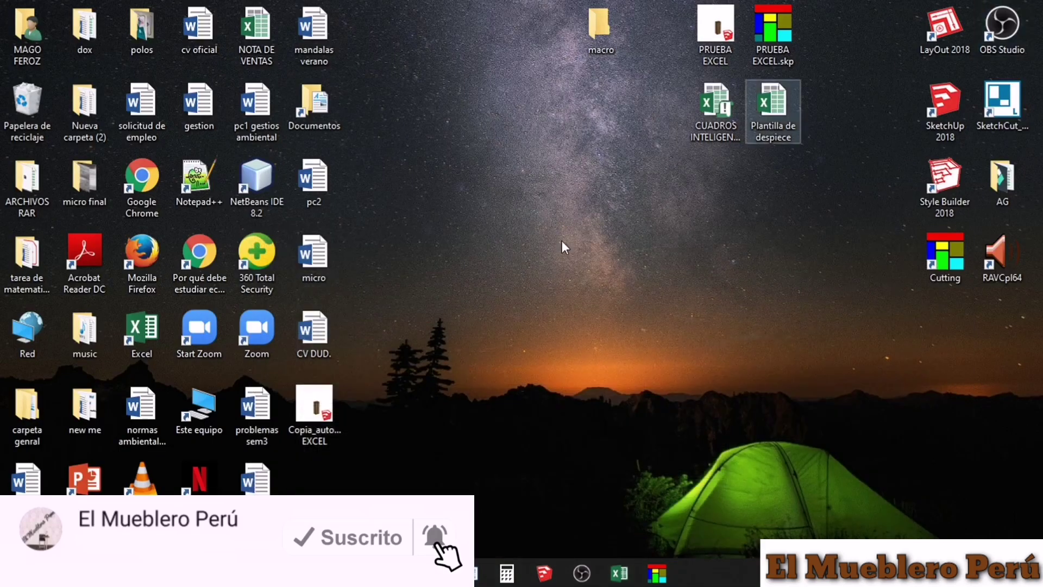
pyautogui.click(544, 574)
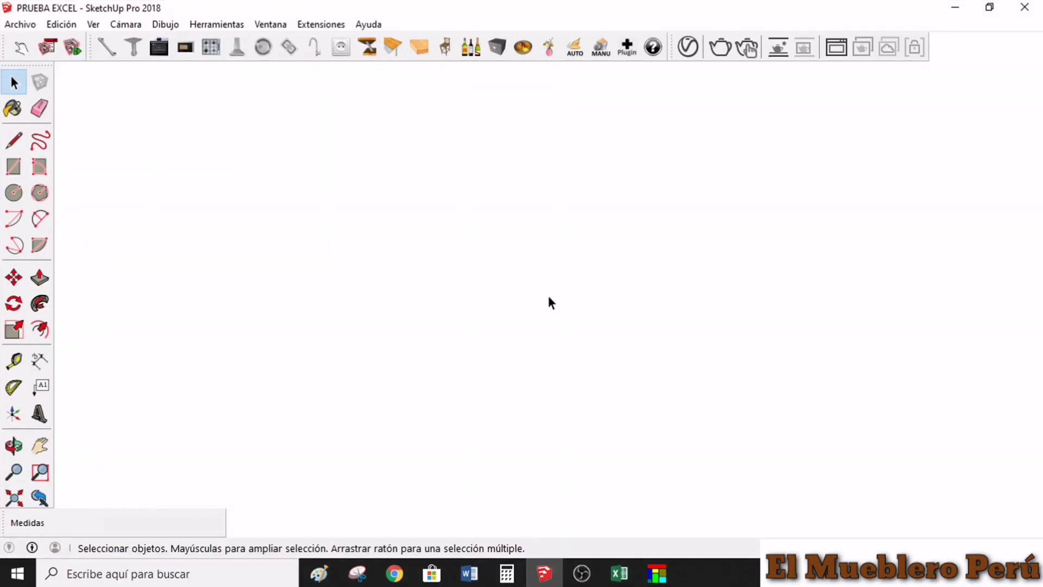
pyautogui.moveTo(663, 312)
pyautogui.mouseDown()
pyautogui.moveTo(734, 389)
pyautogui.moveTo(631, 240)
pyautogui.moveTo(500, 296)
pyautogui.moveTo(620, 321)
pyautogui.moveTo(526, 361)
pyautogui.moveTo(545, 368)
pyautogui.moveTo(471, 244)
pyautogui.mouseUp()
pyautogui.click(20, 24)
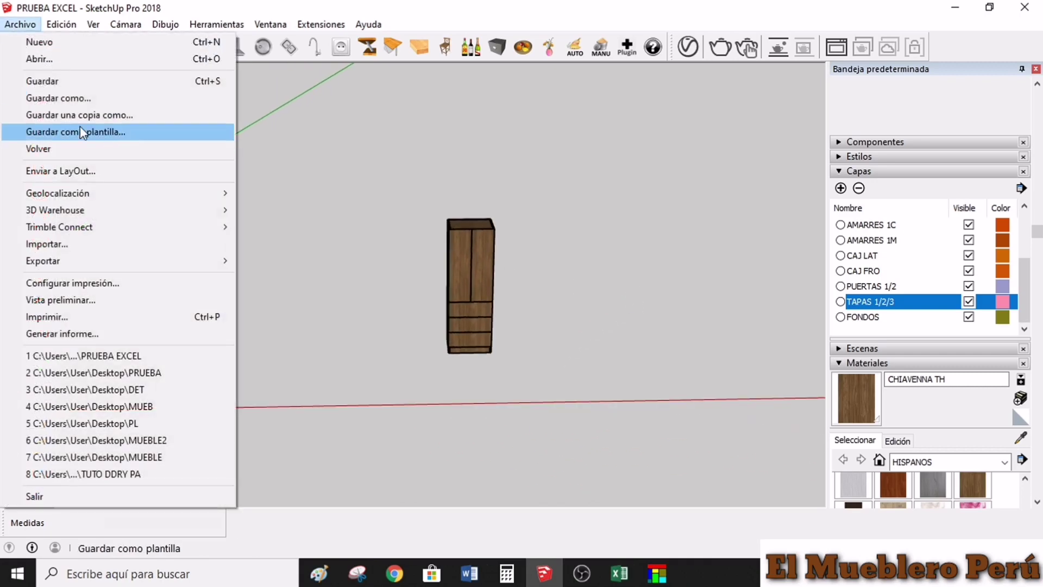
pyautogui.click(665, 210)
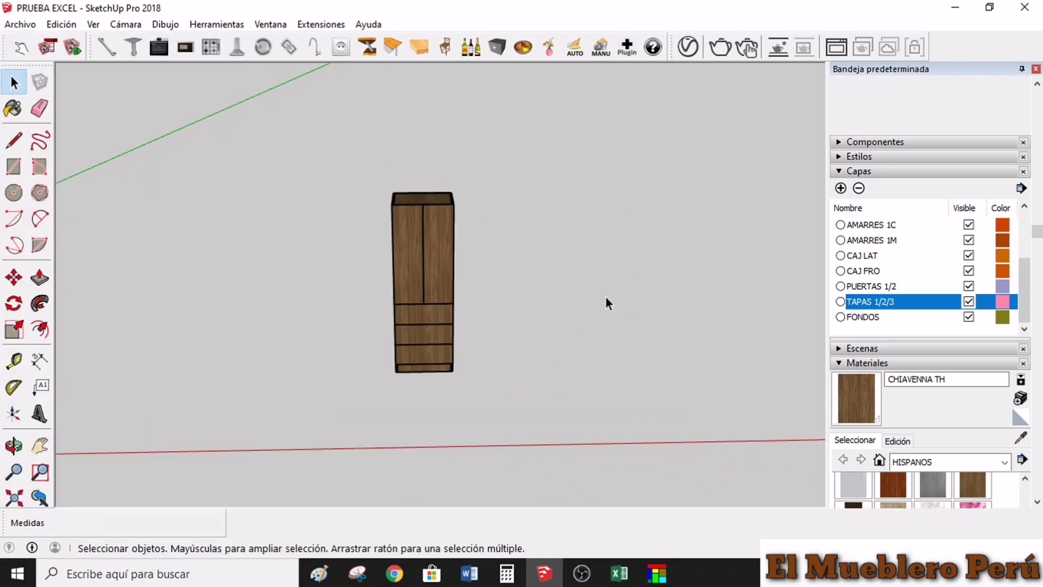
pyautogui.moveTo(605, 296)
pyautogui.mouseDown()
pyautogui.moveTo(559, 289)
pyautogui.moveTo(357, 207)
pyautogui.mouseUp()
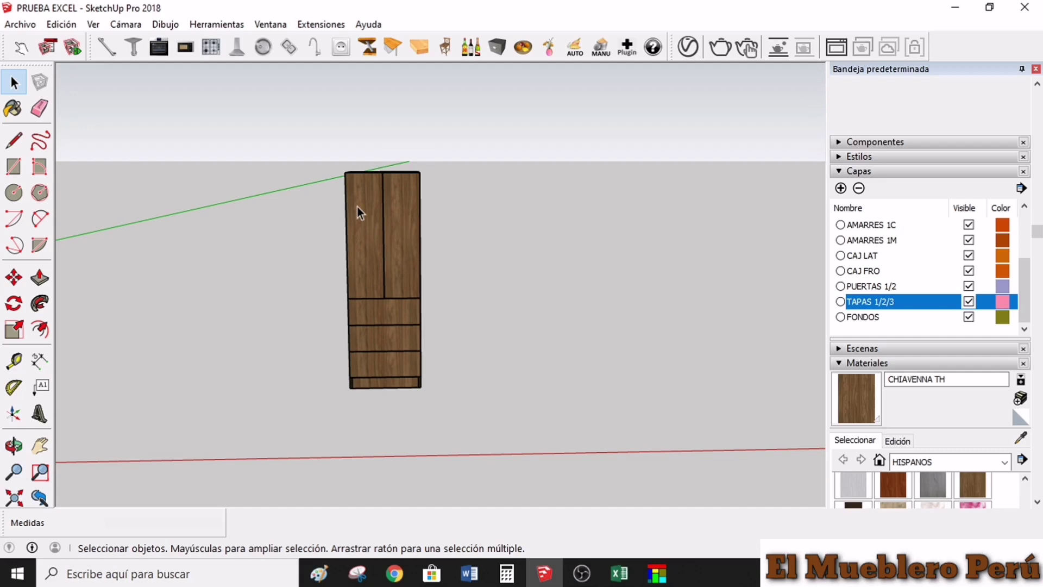
# - Delete the old exported PRUEBA EXCEL.skp file from the desktop and return to SketchUp
pyautogui.click(955, 8)
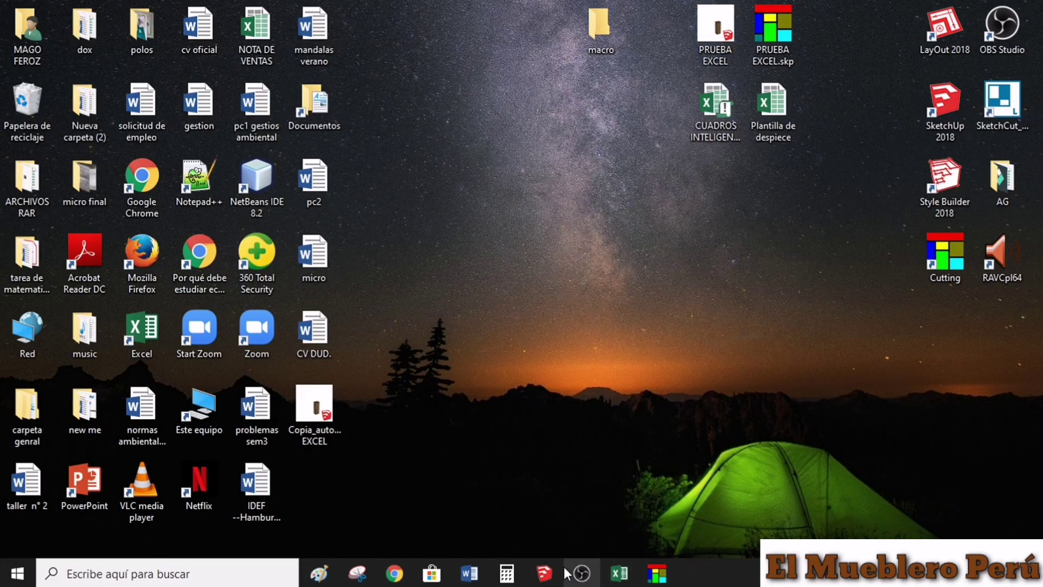
pyautogui.click(544, 575)
pyautogui.click(545, 576)
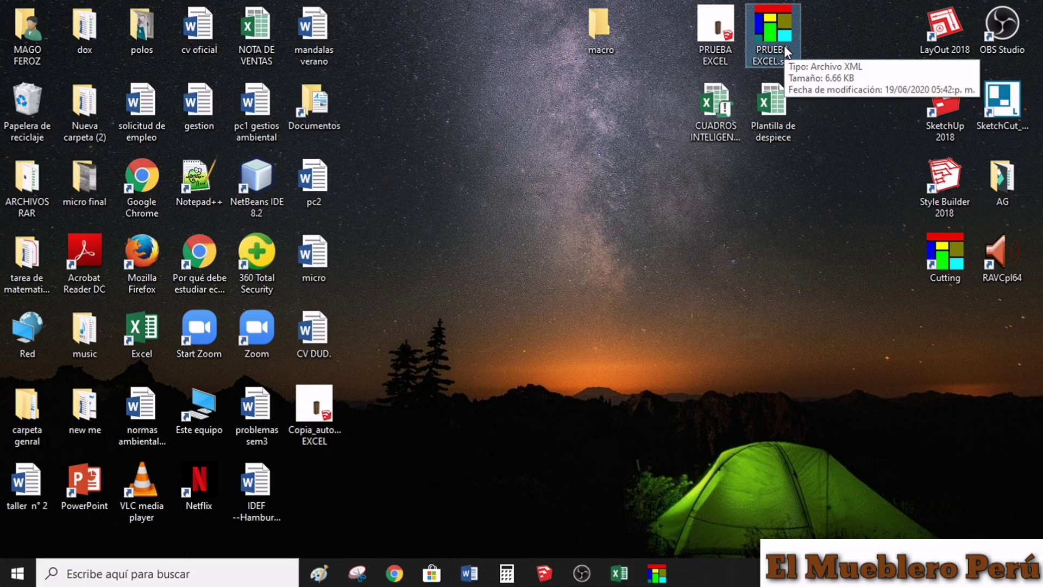
pyautogui.press('Delete')
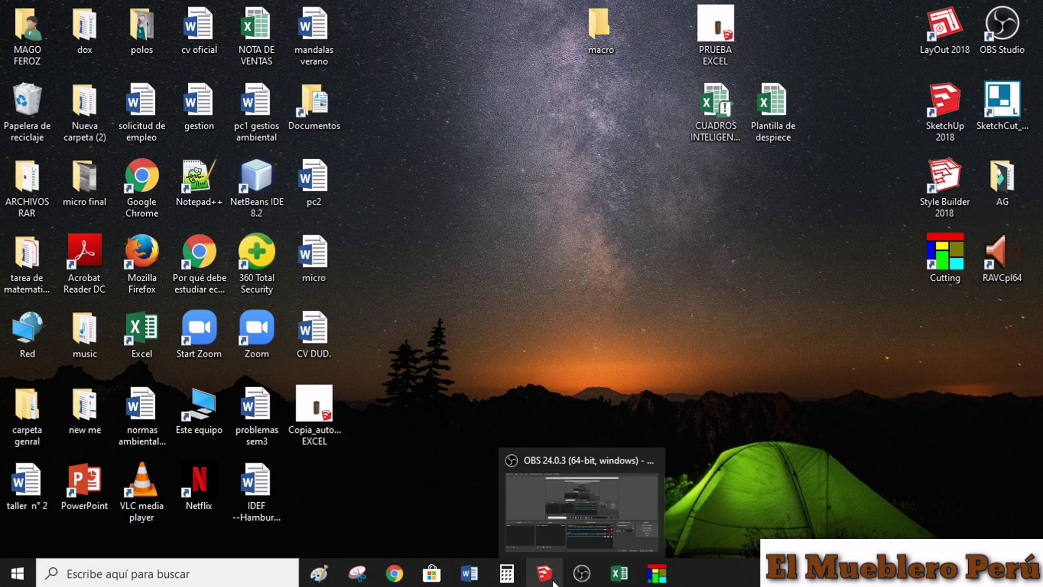
pyautogui.click(545, 575)
# - Orbit the view and window-select the whole wardrobe
pyautogui.scroll(-2, 470, 260)
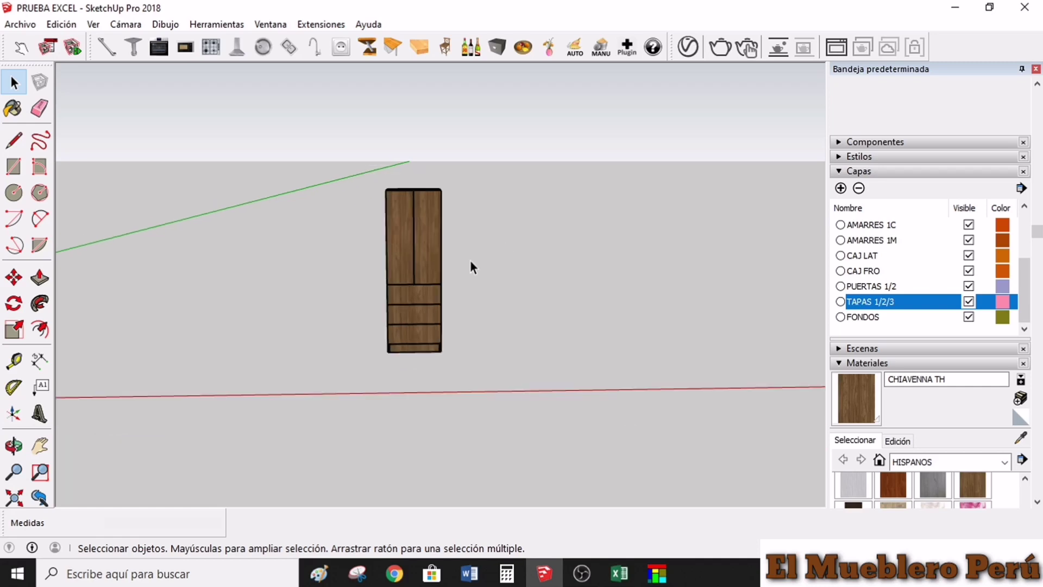
pyautogui.moveTo(470, 260); pyautogui.dragTo(461, 260)
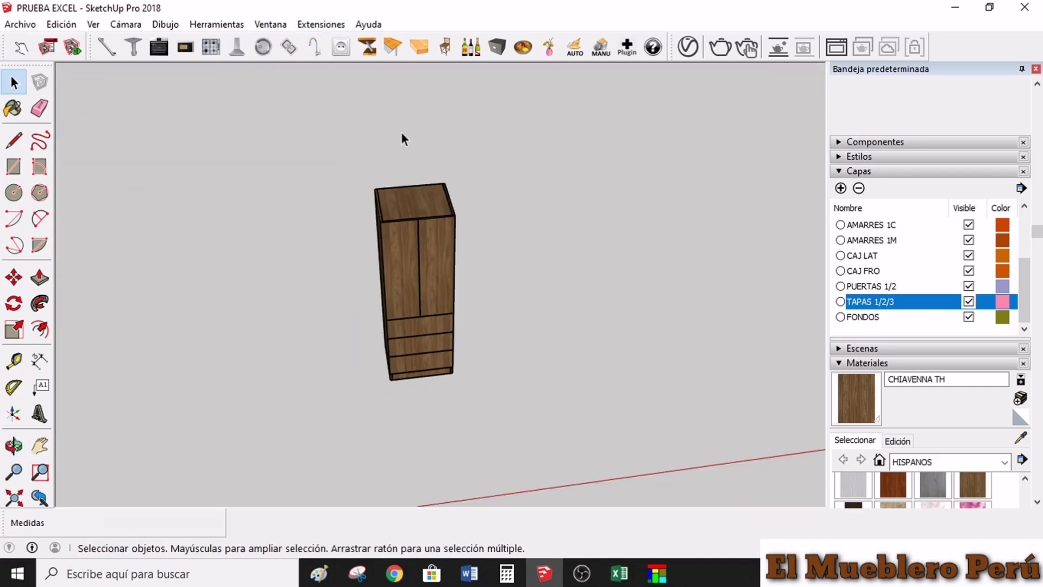
pyautogui.moveTo(326, 115); pyautogui.dragTo(593, 521)
pyautogui.moveTo(512, 344); pyautogui.dragTo(803, 256)
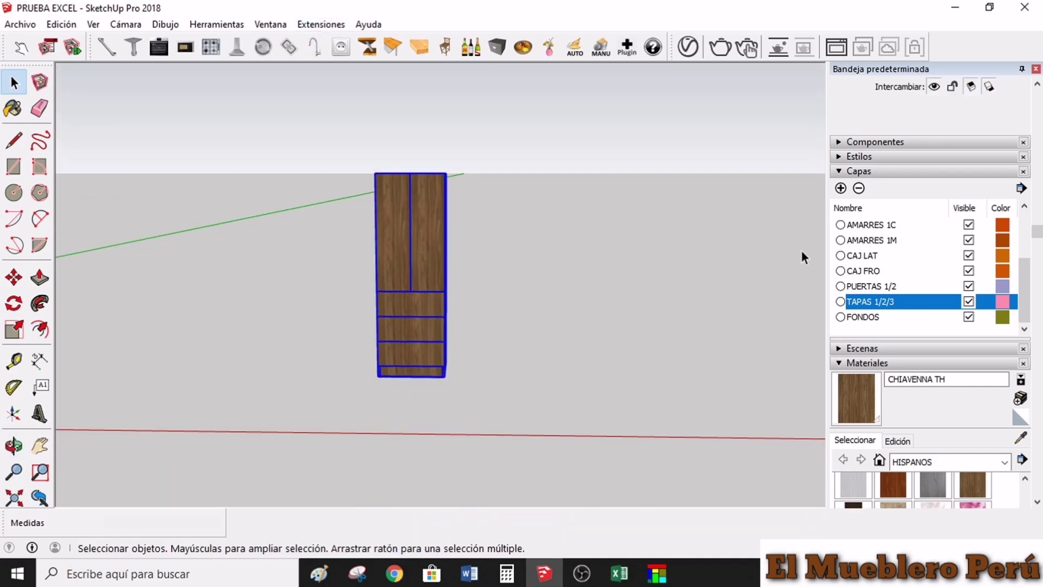
# - Add a Capa1 layer, then delete it as unused
pyautogui.click(841, 188)
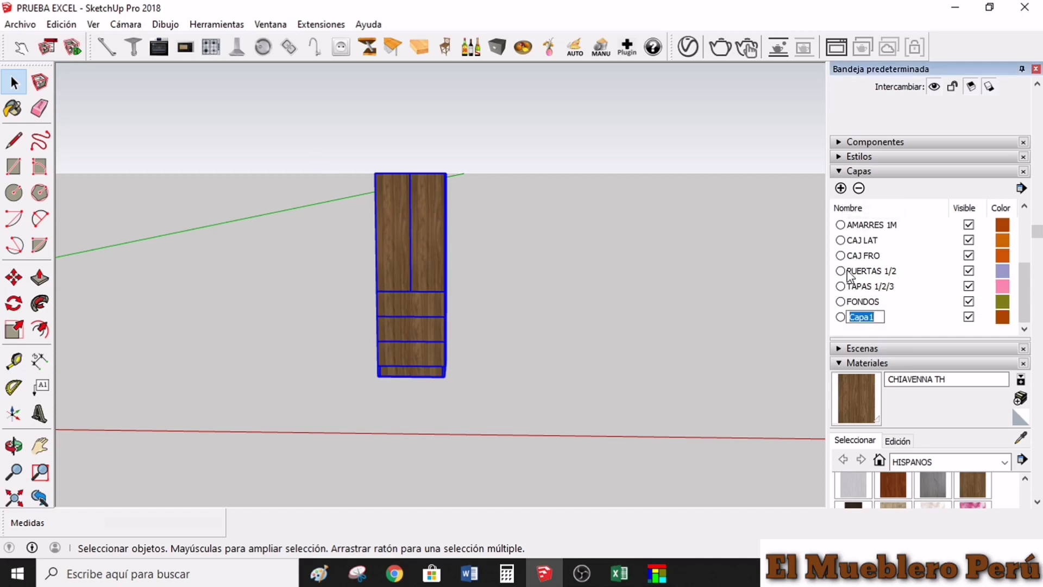
pyautogui.click(905, 322)
pyautogui.click(877, 326)
pyautogui.click(912, 324)
pyautogui.click(859, 188)
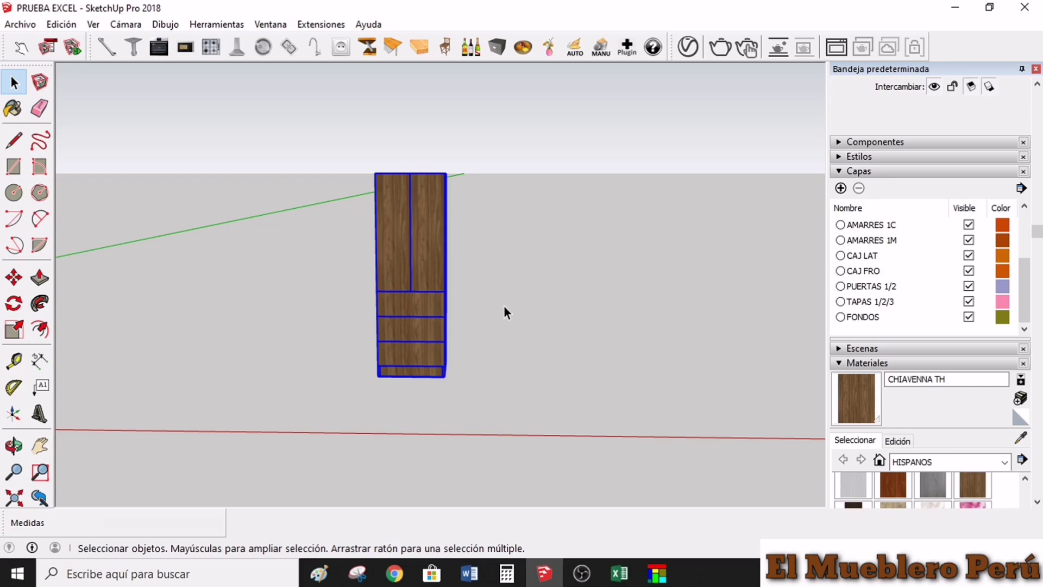
# - Open the wardrobe group and confirm the right door stays on the PUERTAS 1/2 layer
pyautogui.scroll(5, 435, 222)
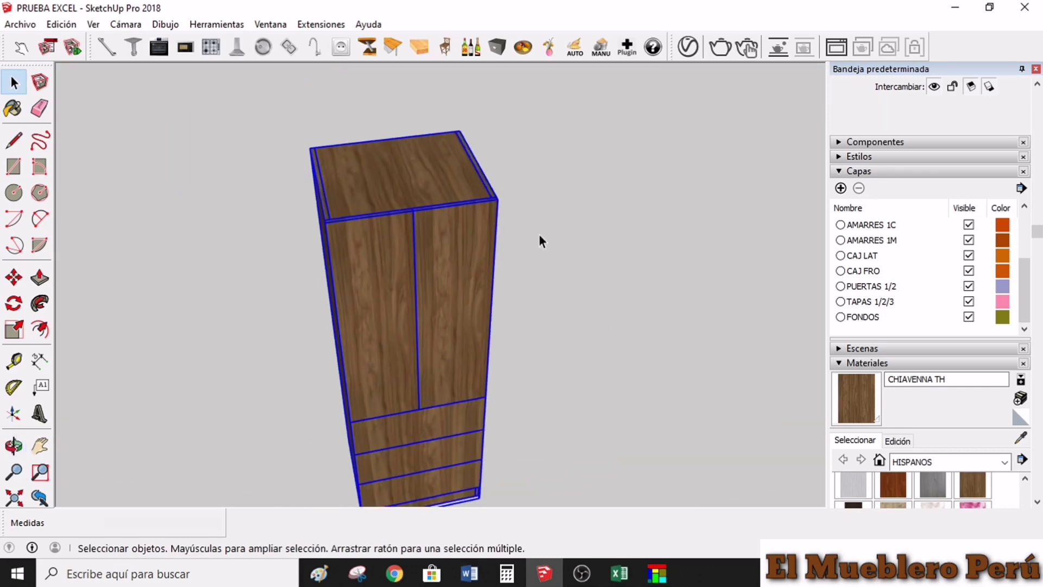
pyautogui.click(539, 234)
pyautogui.doubleClick(429, 235)
pyautogui.click(428, 235)
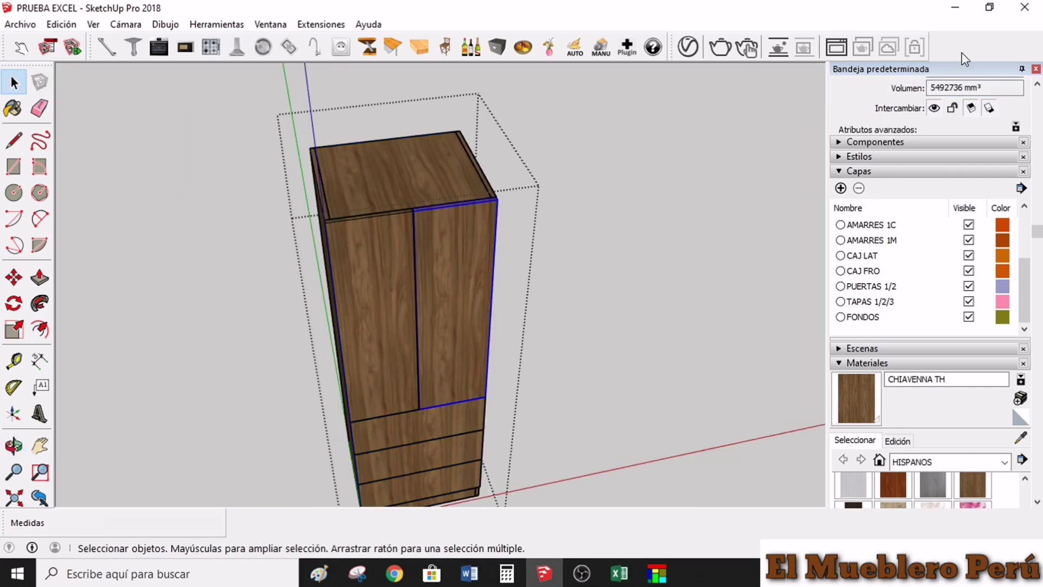
pyautogui.scroll(3, 940, 144)
pyautogui.click(983, 125)
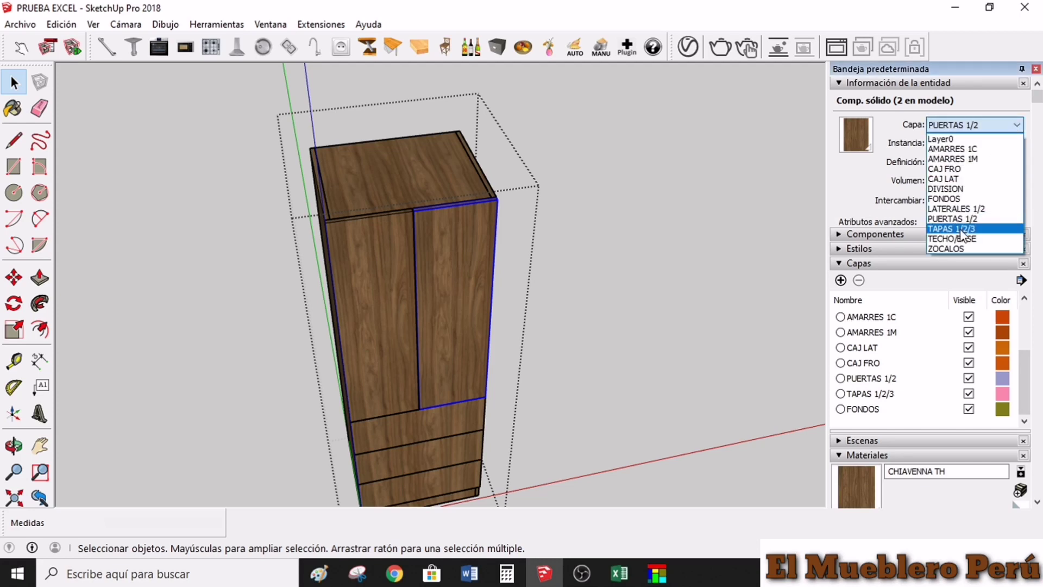
pyautogui.click(942, 219)
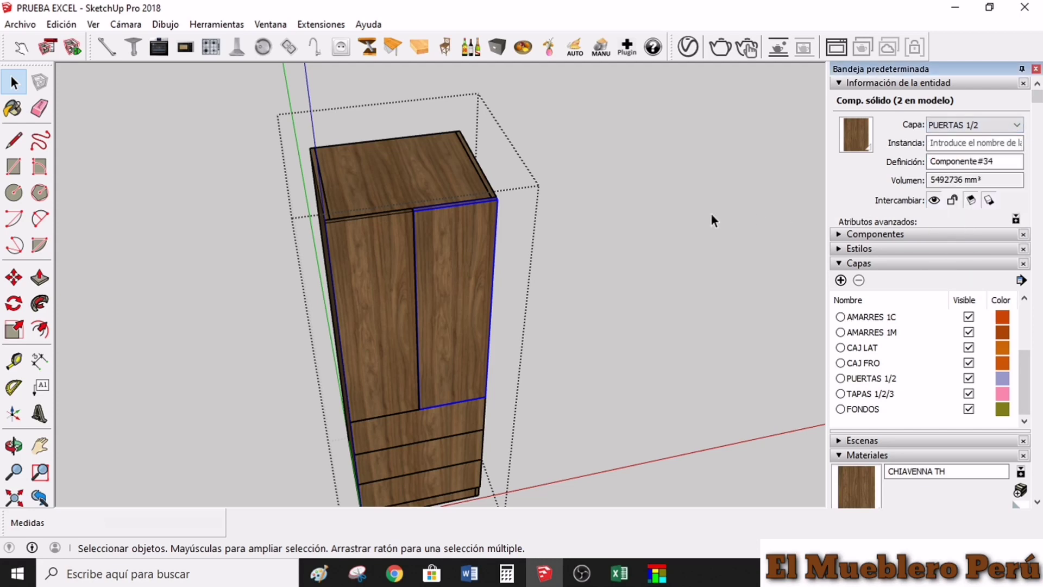
pyautogui.scroll(-2, 719, 183)
# - Clear the selection and window-select the wardrobe's four groups
pyautogui.click(536, 168)
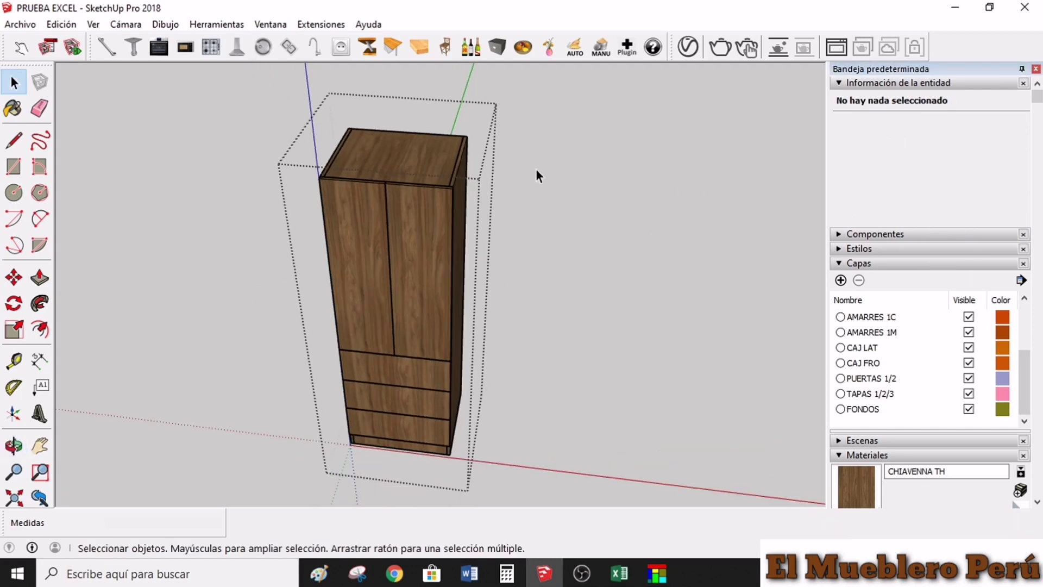
pyautogui.scroll(-2, 642, 187)
pyautogui.moveTo(288, 103); pyautogui.dragTo(817, 507)
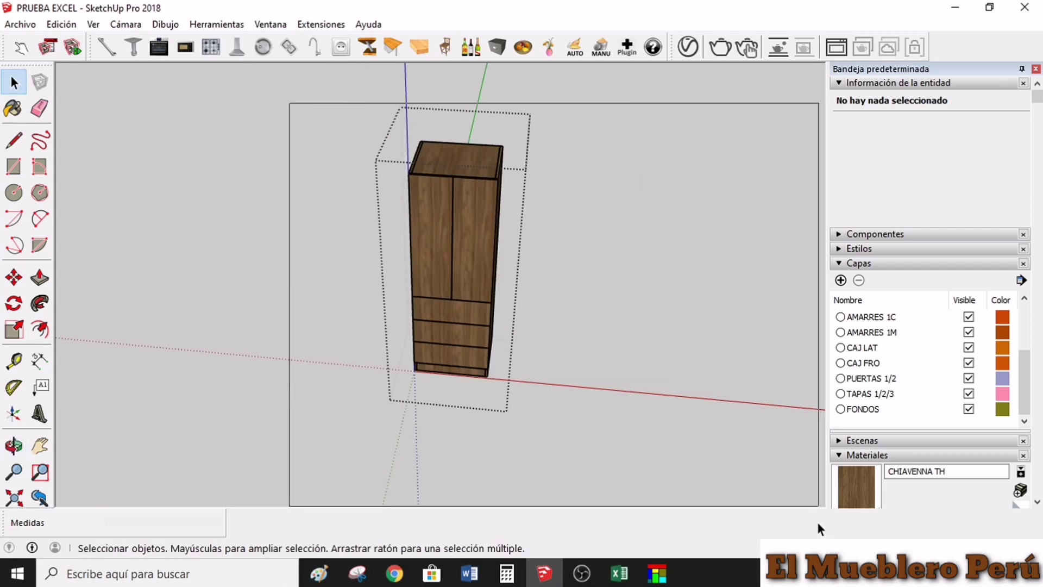
pyautogui.click(639, 321)
pyautogui.moveTo(345, 100); pyautogui.dragTo(575, 482)
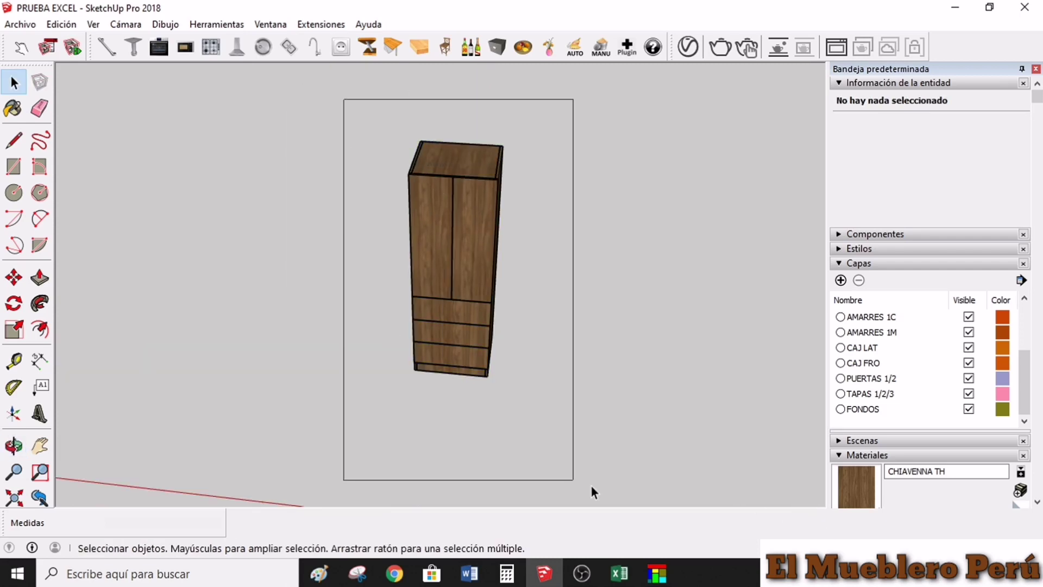
# - Export the selection with Extensiones > Cutting Optimization pro exporter, accepting the options and message
pyautogui.click(322, 24)
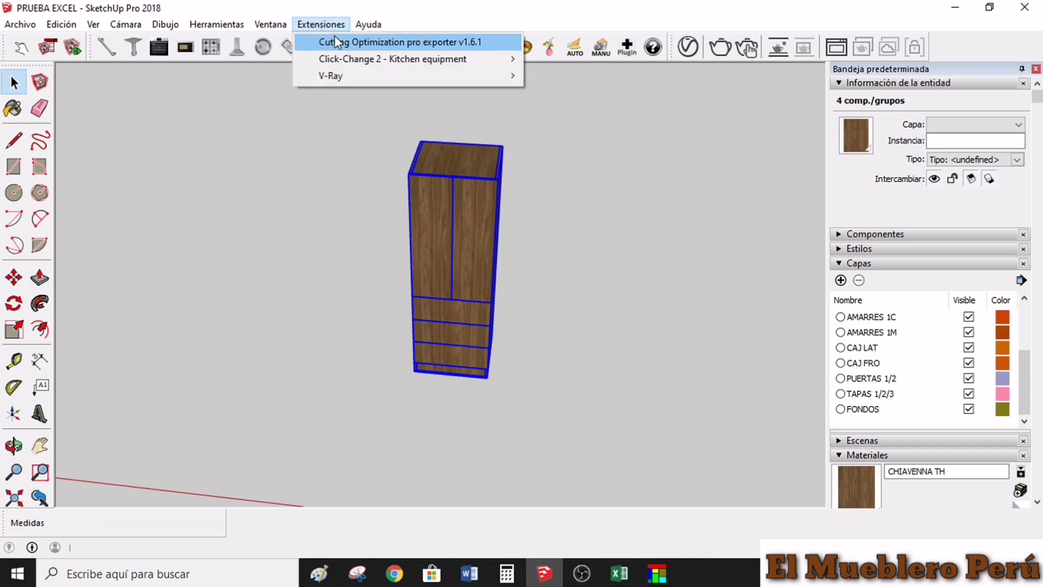
pyautogui.click(343, 43)
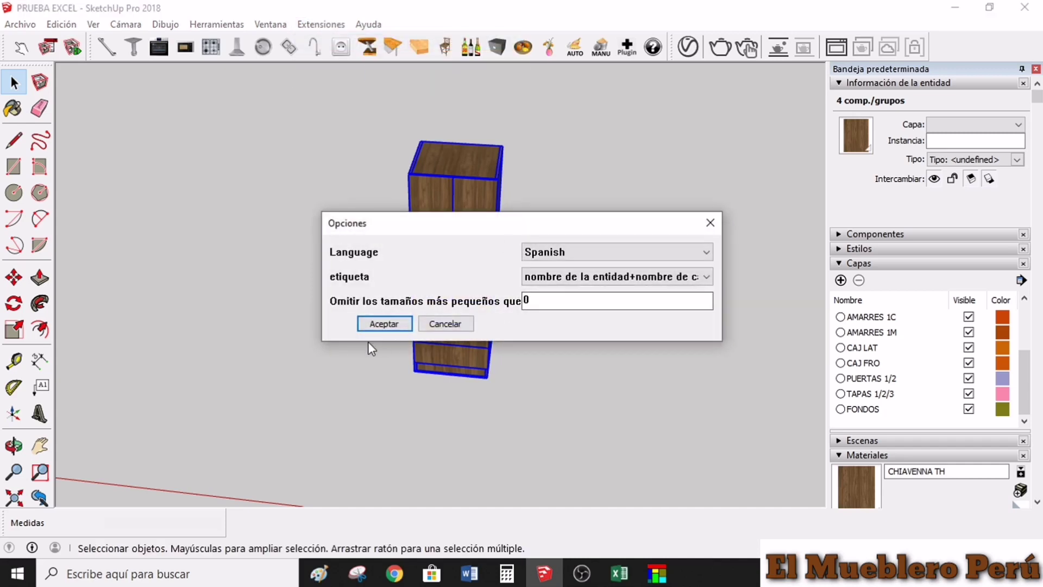
pyautogui.click(385, 324)
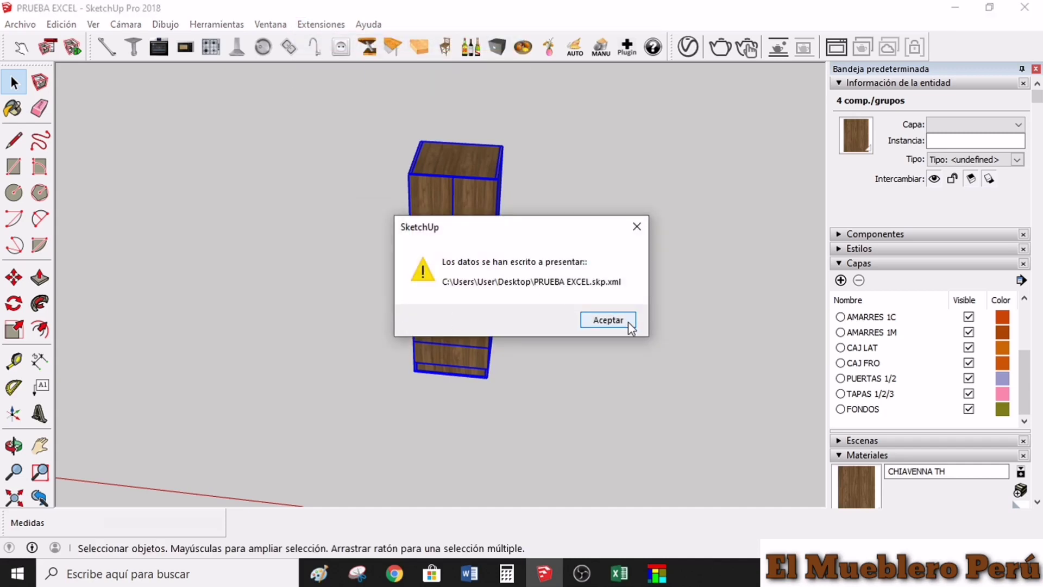
pyautogui.click(628, 321)
# - Place PRUEBA EXCEL.skp beside PRUEBA EXCEL on the desktop and launch Cutting Optimization pro
pyautogui.click(954, 7)
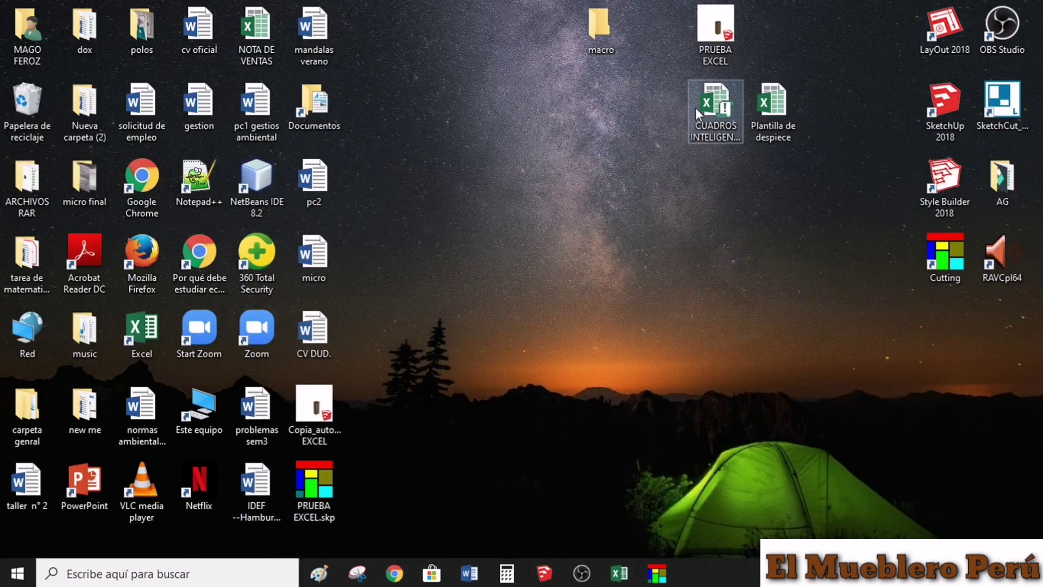
pyautogui.moveTo(326, 481); pyautogui.dragTo(779, 43)
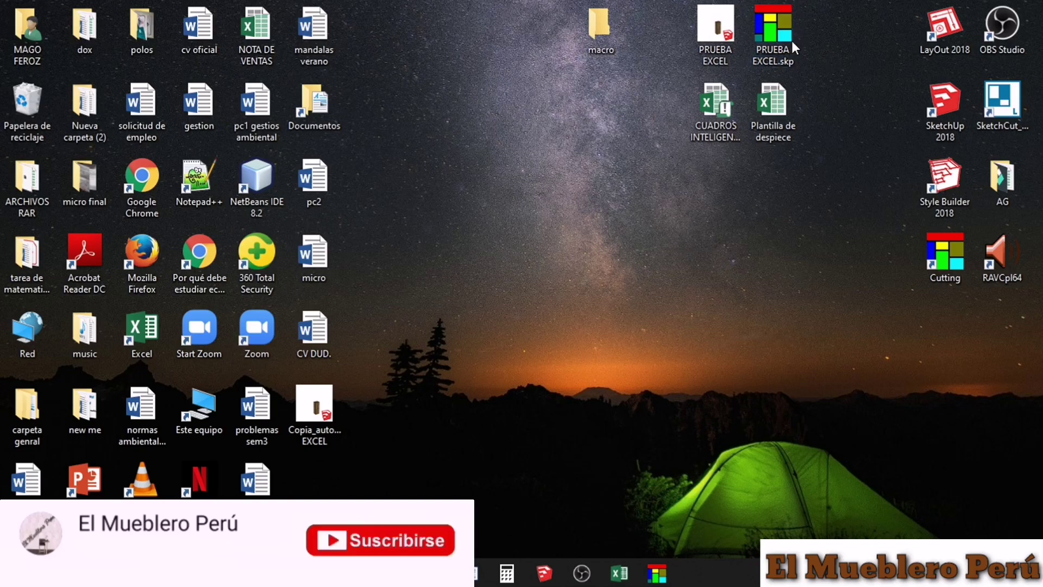
pyautogui.click(800, 143)
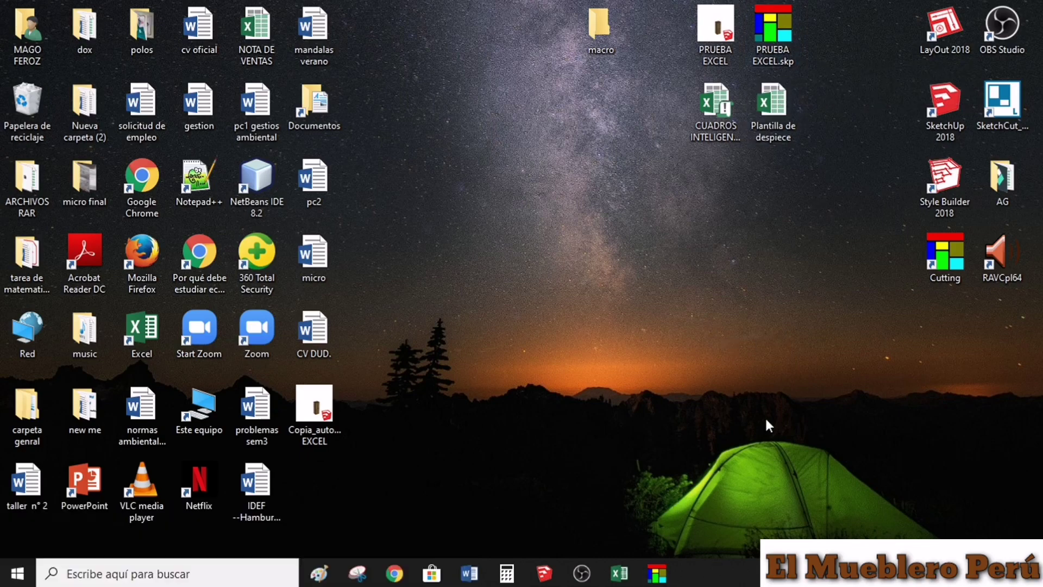
pyautogui.doubleClick(944, 281)
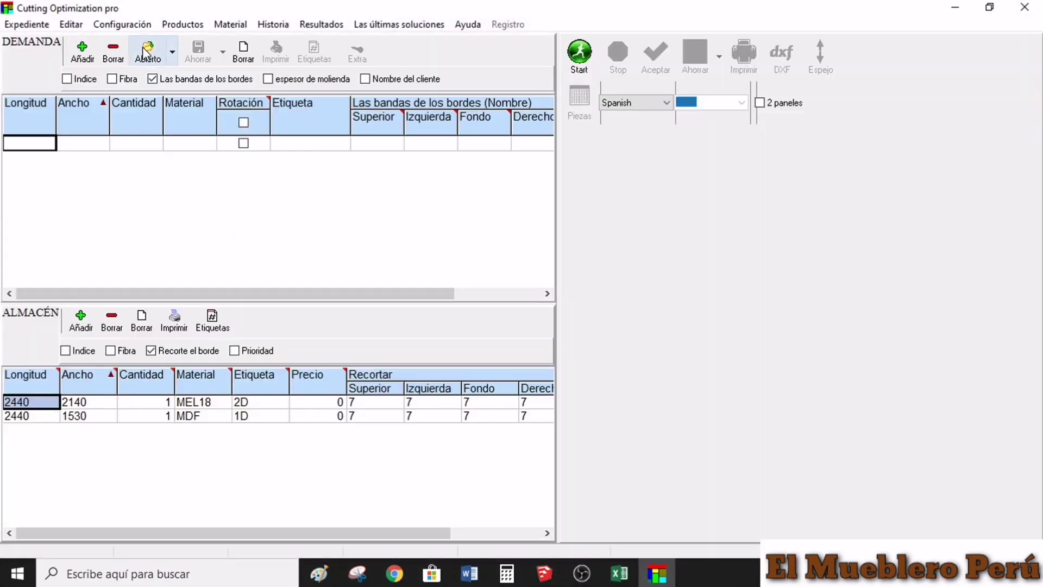
# - Import PRUEBA EXCEL.skp from the Desktop into the demand list
pyautogui.click(144, 51)
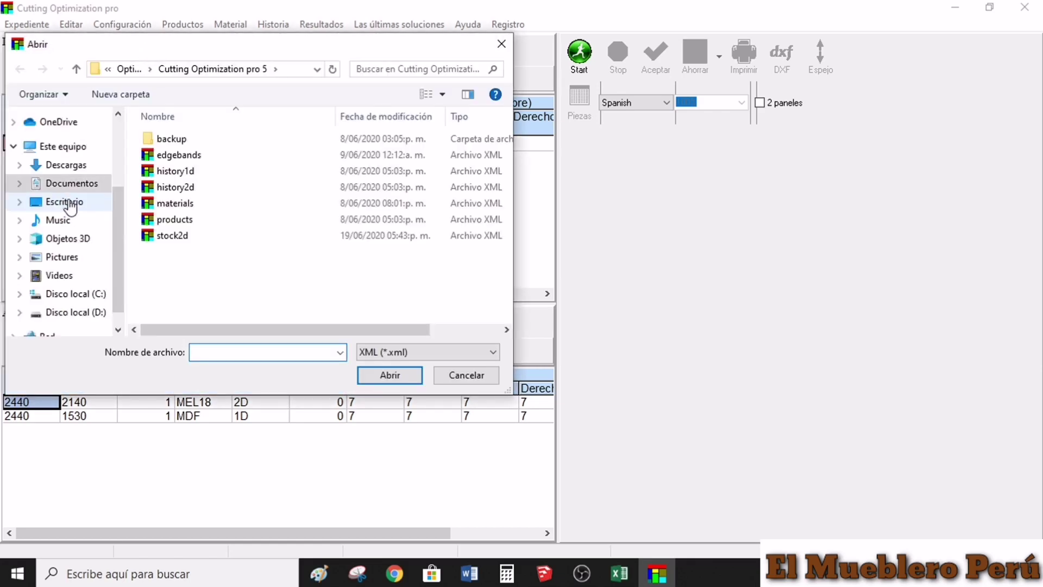
pyautogui.click(64, 202)
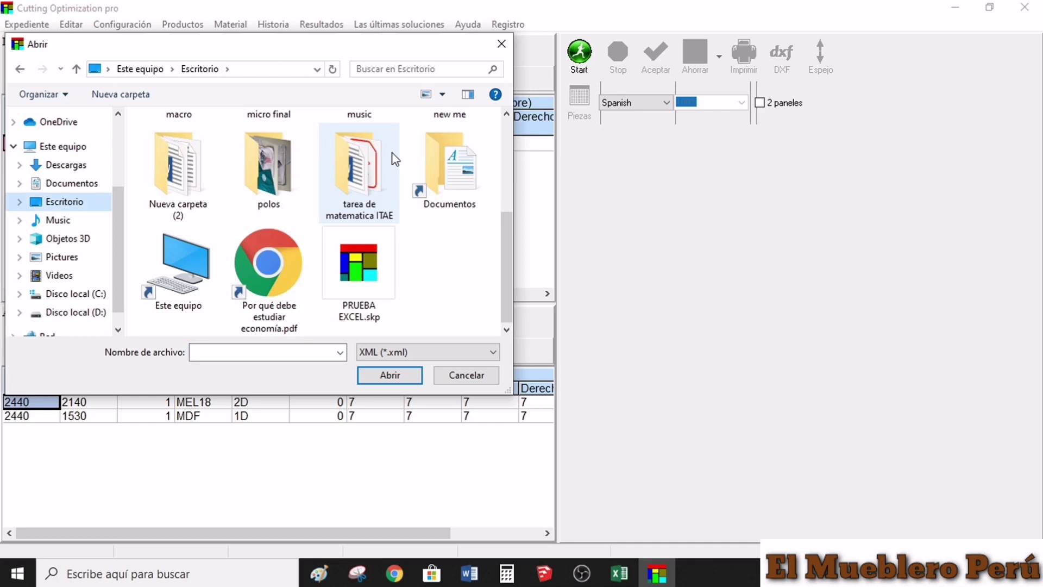
pyautogui.click(359, 274)
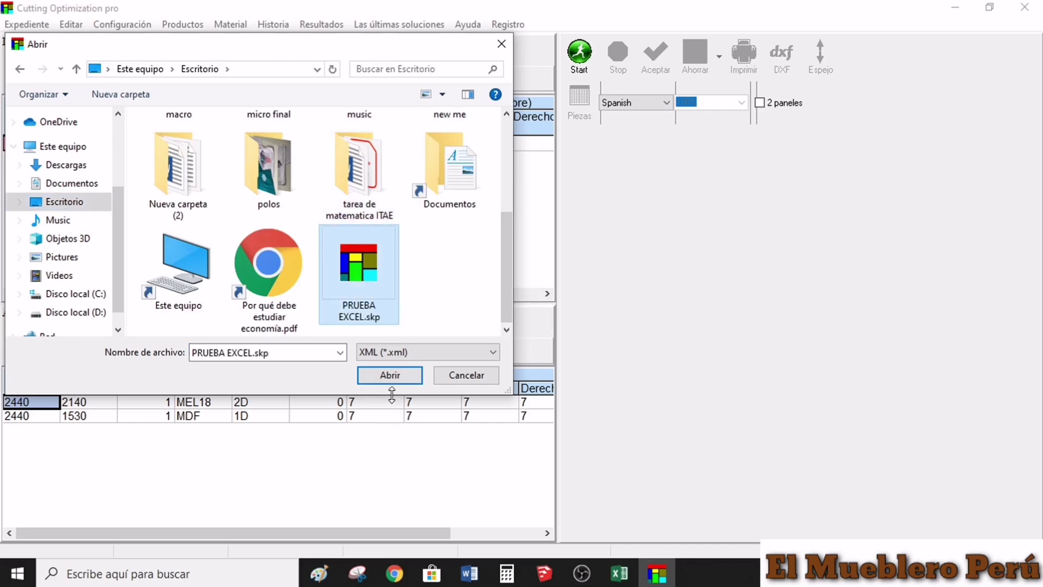
pyautogui.click(390, 376)
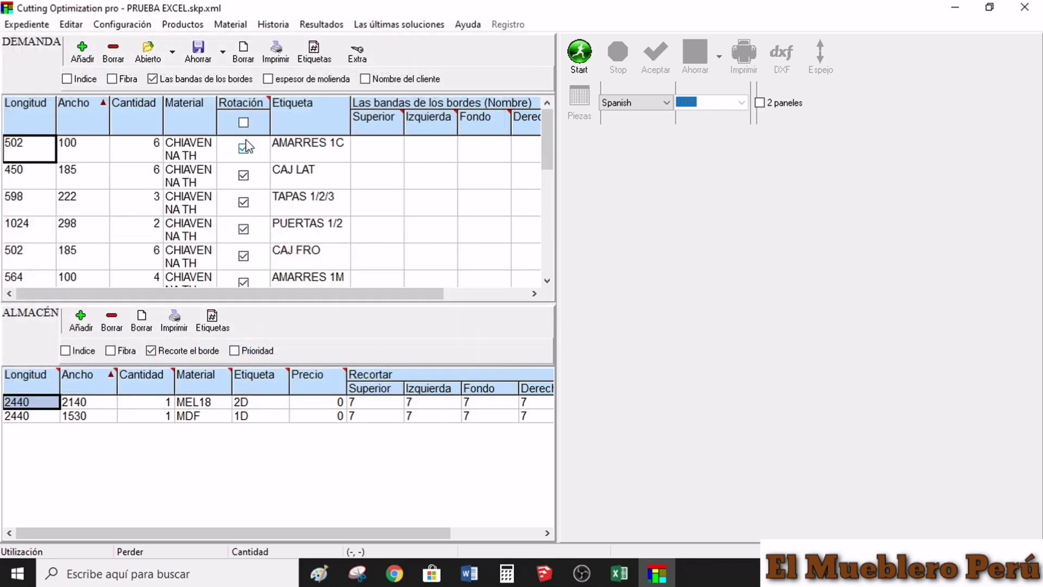
# - Allow rotation for every piece with the Rotación header checkbox
pyautogui.scroll(-3, 154, 168)
pyautogui.scroll(2, 163, 191)
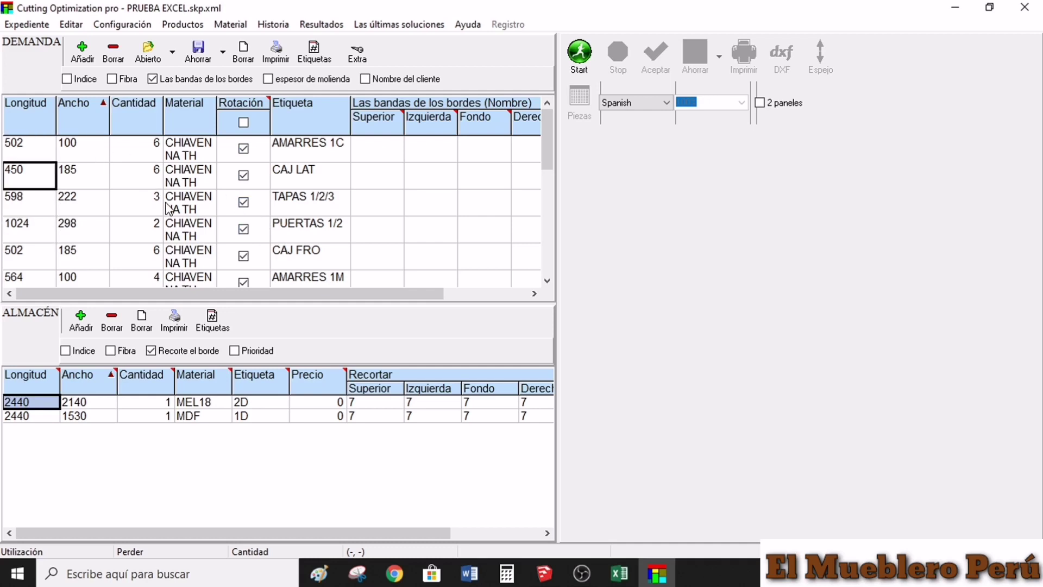
pyautogui.scroll(1, 169, 208)
pyautogui.moveTo(547, 163); pyautogui.dragTo(549, 283)
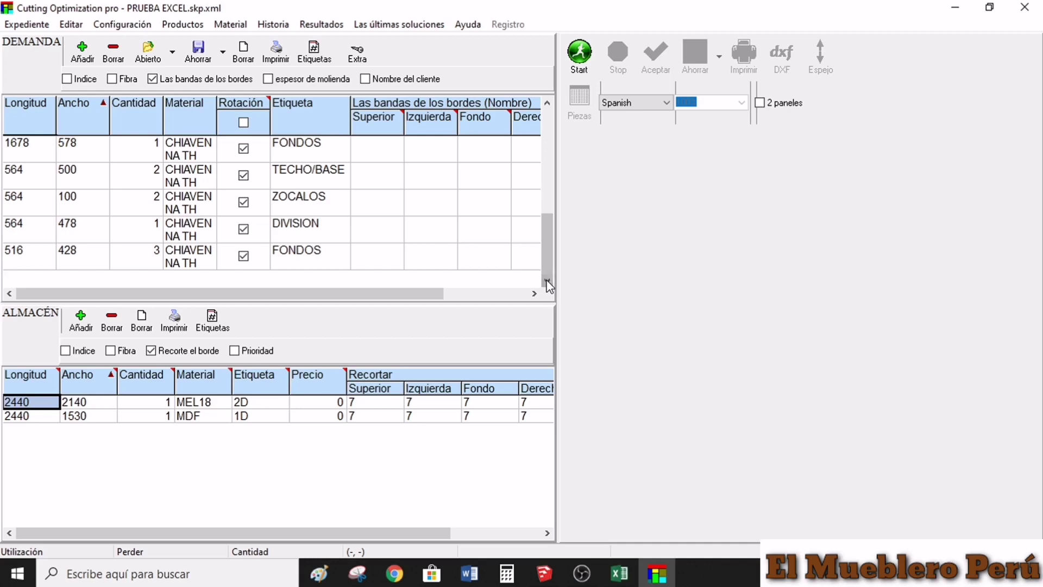
pyautogui.click(548, 103)
pyautogui.click(548, 103)
pyautogui.click(547, 102)
pyautogui.click(548, 103)
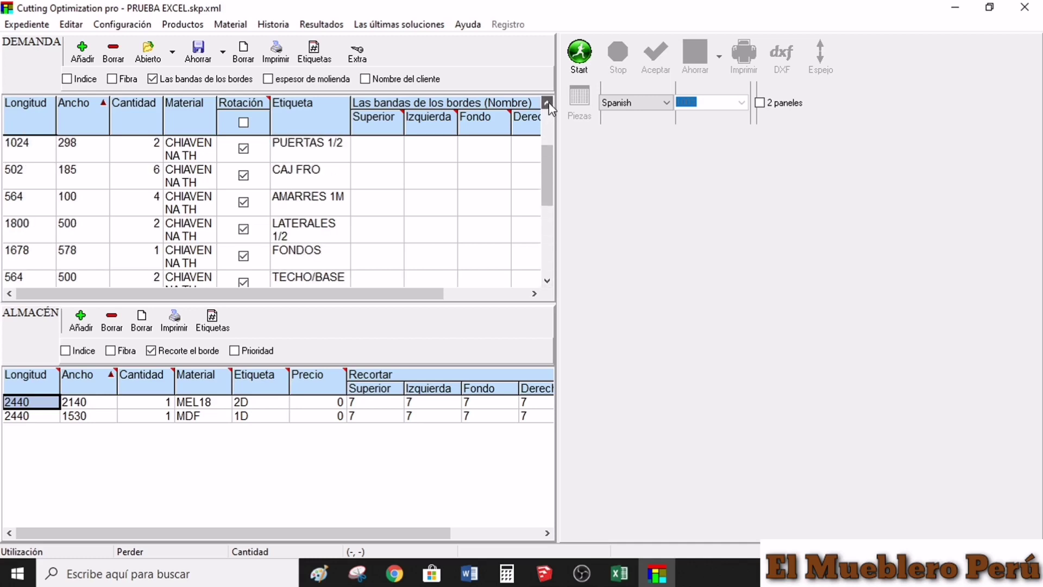
pyautogui.click(548, 103)
pyautogui.click(548, 103)
pyautogui.click(548, 103)
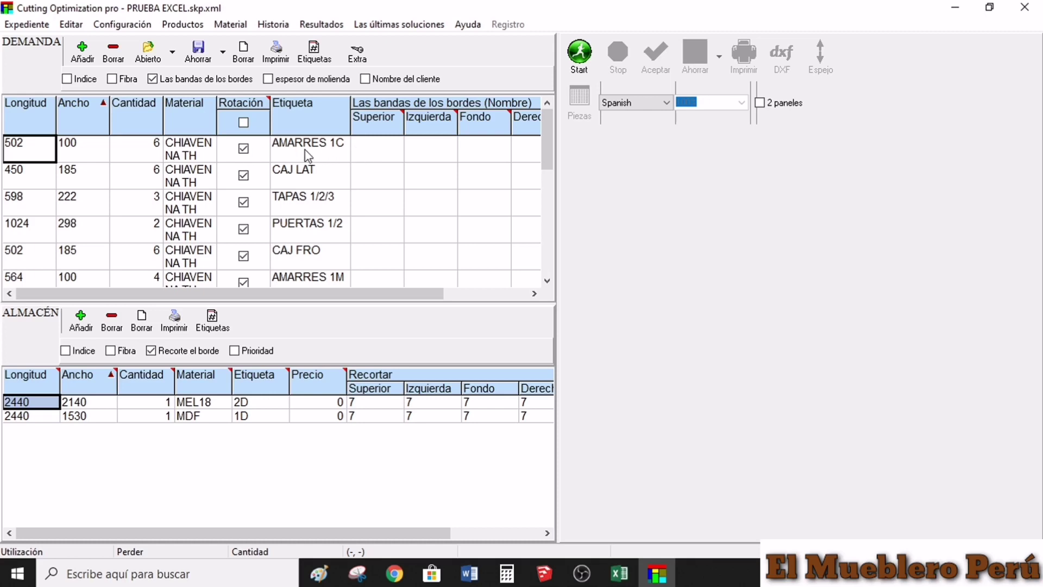
pyautogui.click(244, 123)
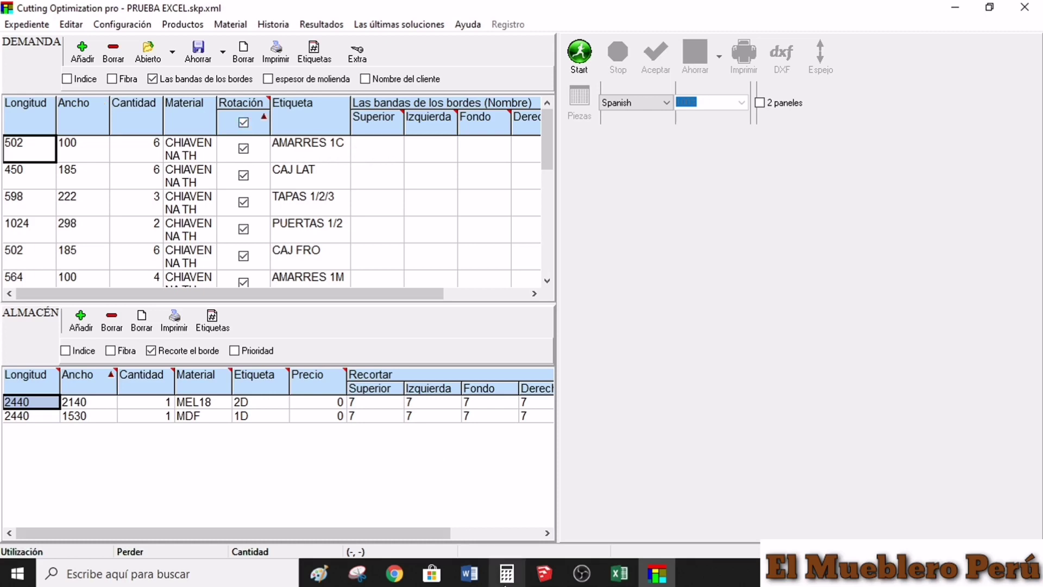
# - Check the SketchUp model, then allow rotation only for AMARRES 1C
pyautogui.click(544, 573)
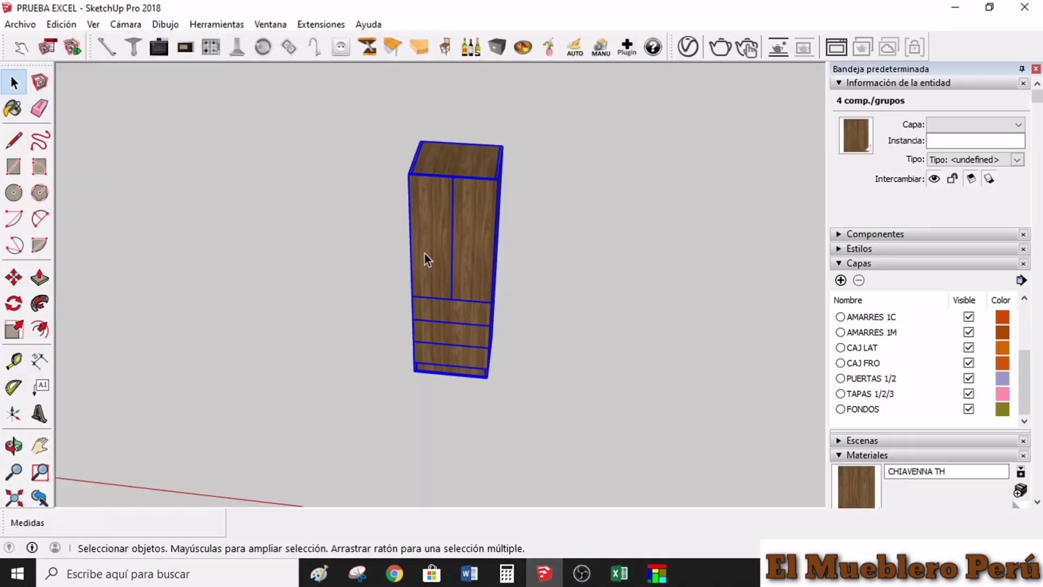
pyautogui.click(568, 287)
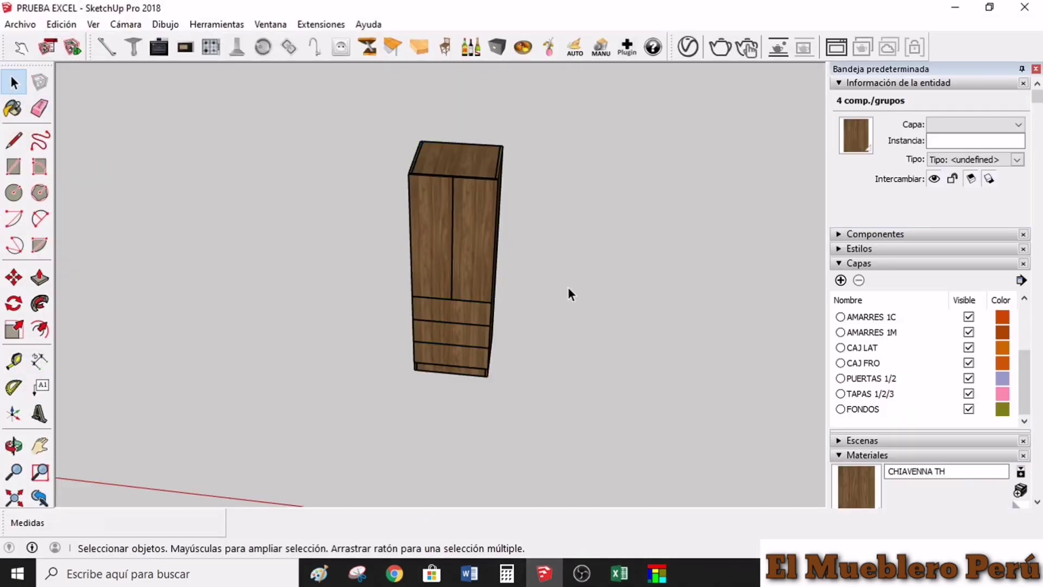
pyautogui.scroll(3, 403, 220)
pyautogui.scroll(3, 493, 194)
pyautogui.scroll(-5, 494, 201)
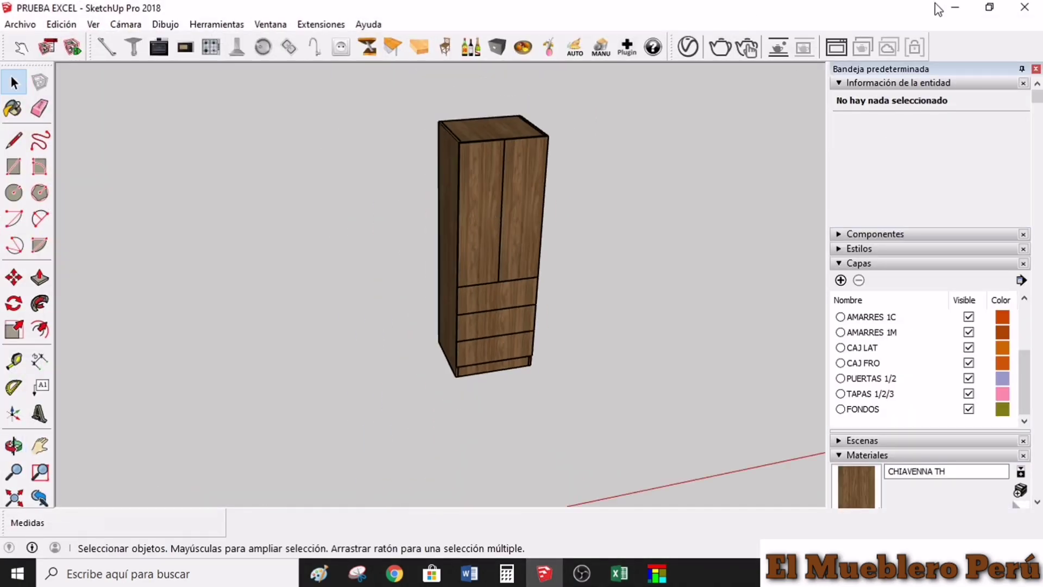
pyautogui.click(954, 8)
pyautogui.click(243, 122)
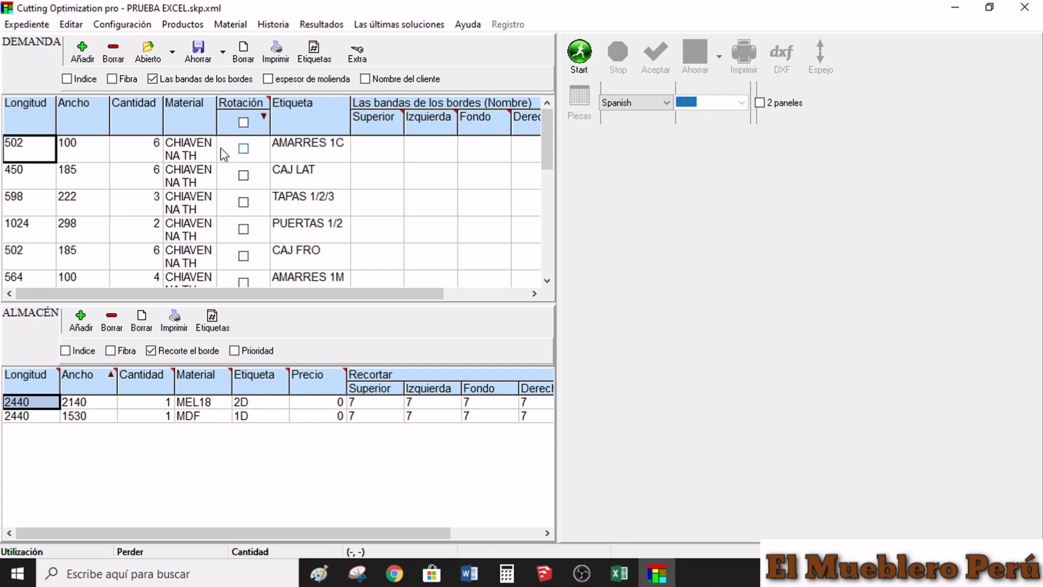
pyautogui.click(244, 148)
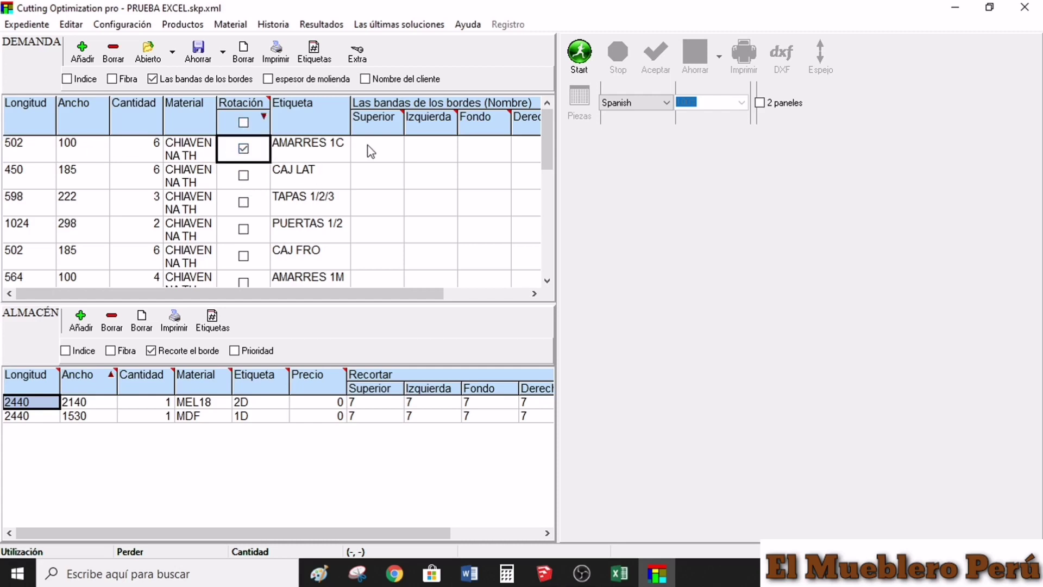
# - Give AMARRES 1C D edge banding on its top and bottom 502 edges
pyautogui.doubleClick(398, 157)
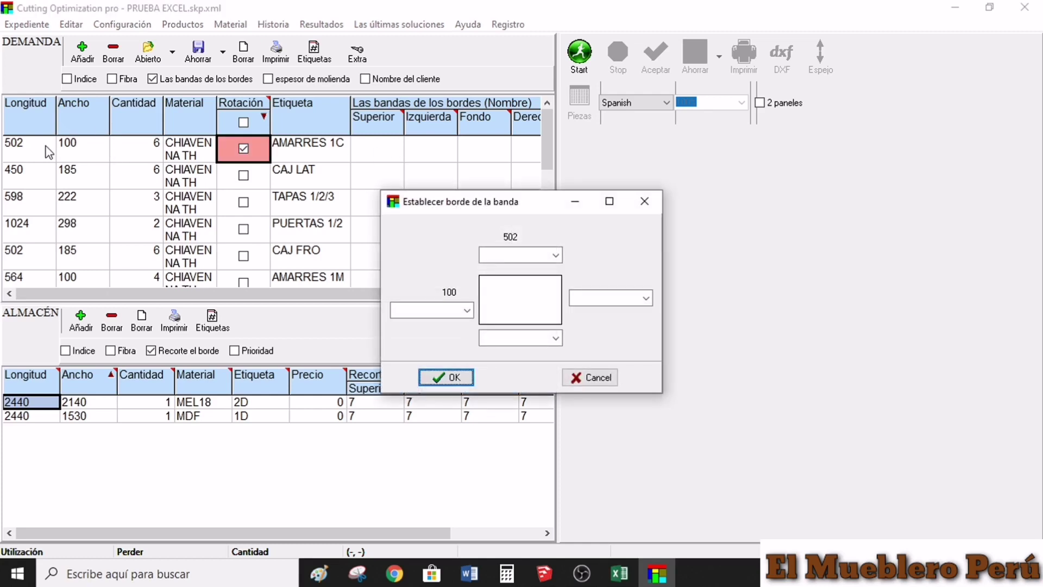
pyautogui.click(555, 255)
pyautogui.click(514, 282)
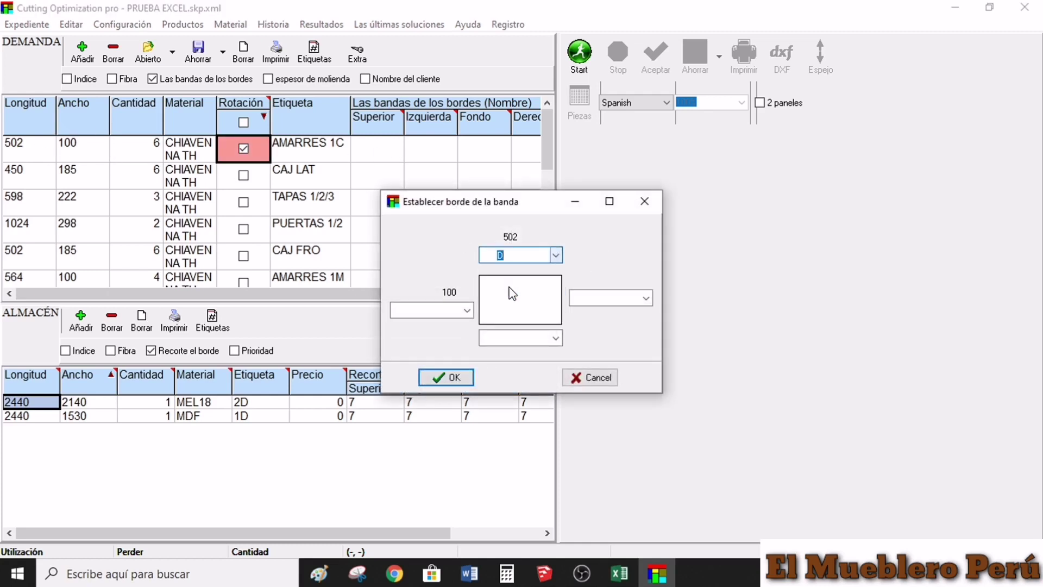
pyautogui.click(555, 339)
pyautogui.click(519, 364)
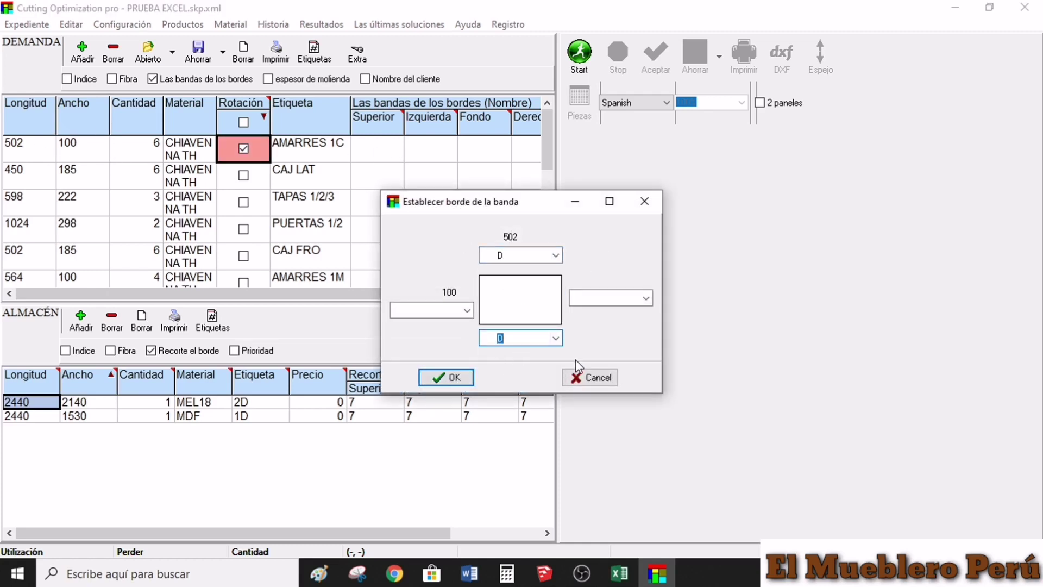
pyautogui.click(456, 379)
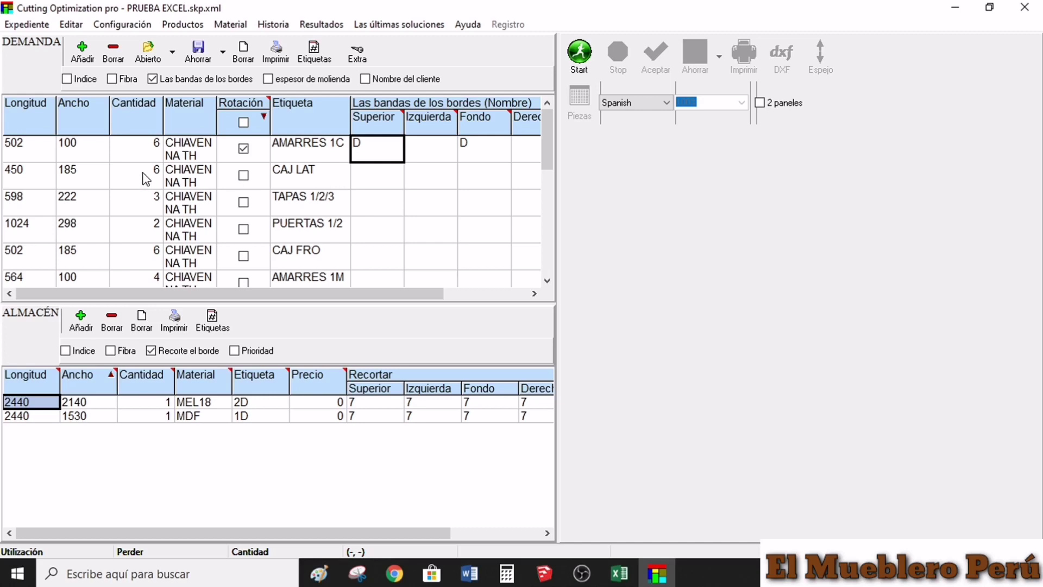
# - Give CAJ LAT D banding on all four edges; leave TAPAS 1/2/3 banding unchanged
pyautogui.doubleClick(386, 181)
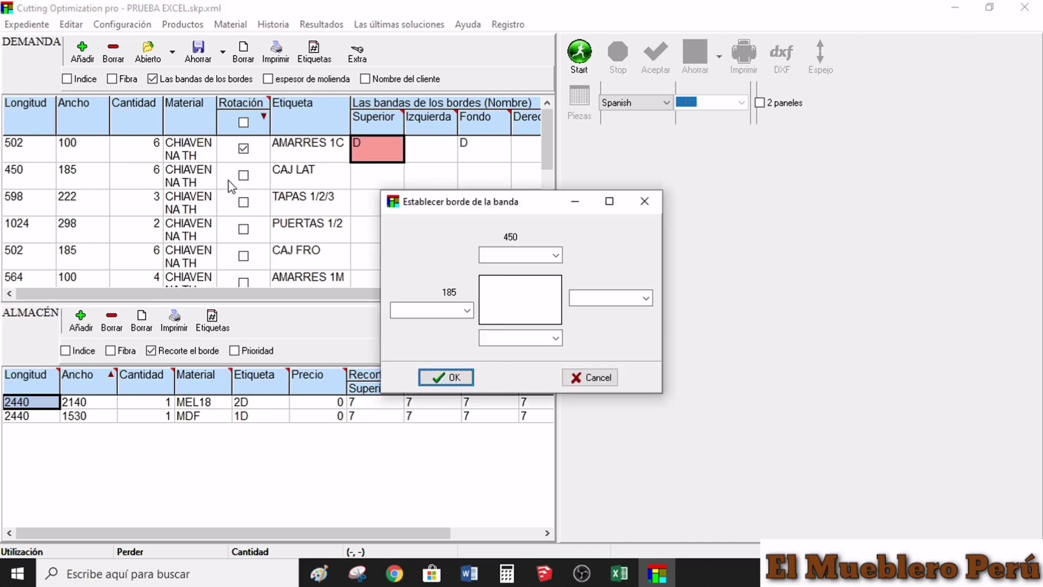
pyautogui.click(557, 255)
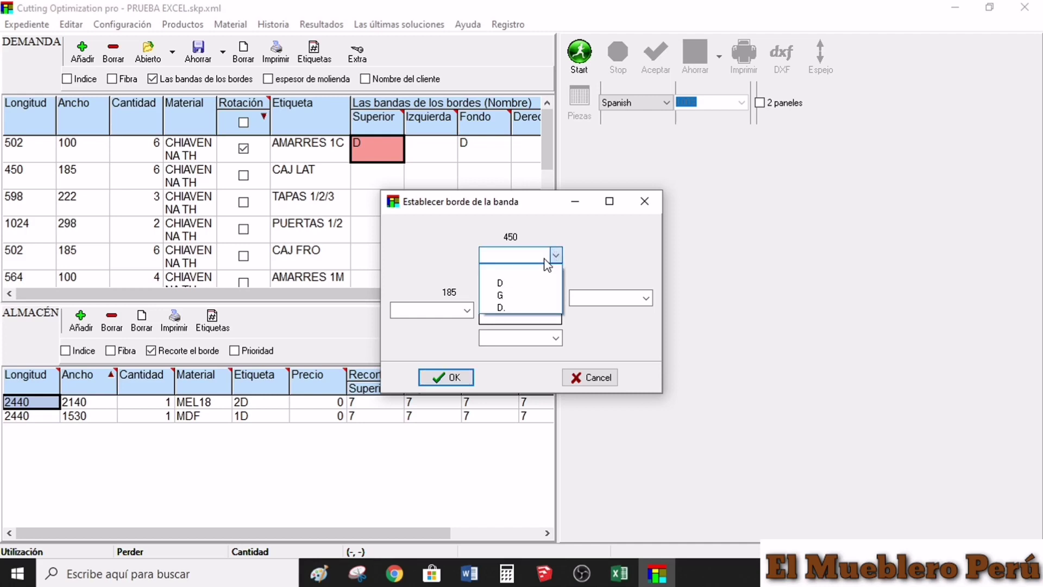
pyautogui.click(502, 282)
pyautogui.click(467, 310)
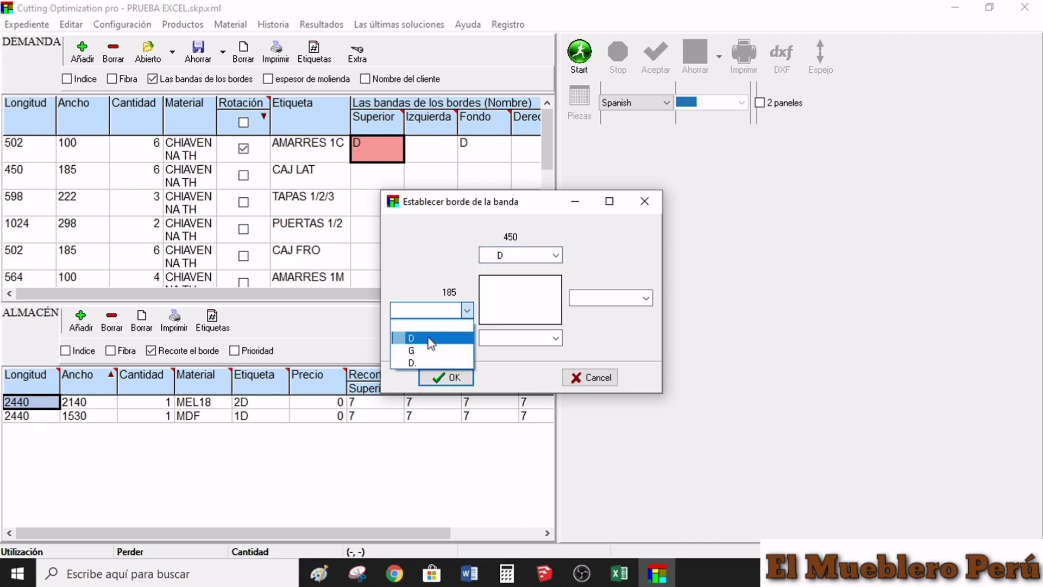
pyautogui.click(413, 338)
pyautogui.click(555, 337)
pyautogui.click(504, 365)
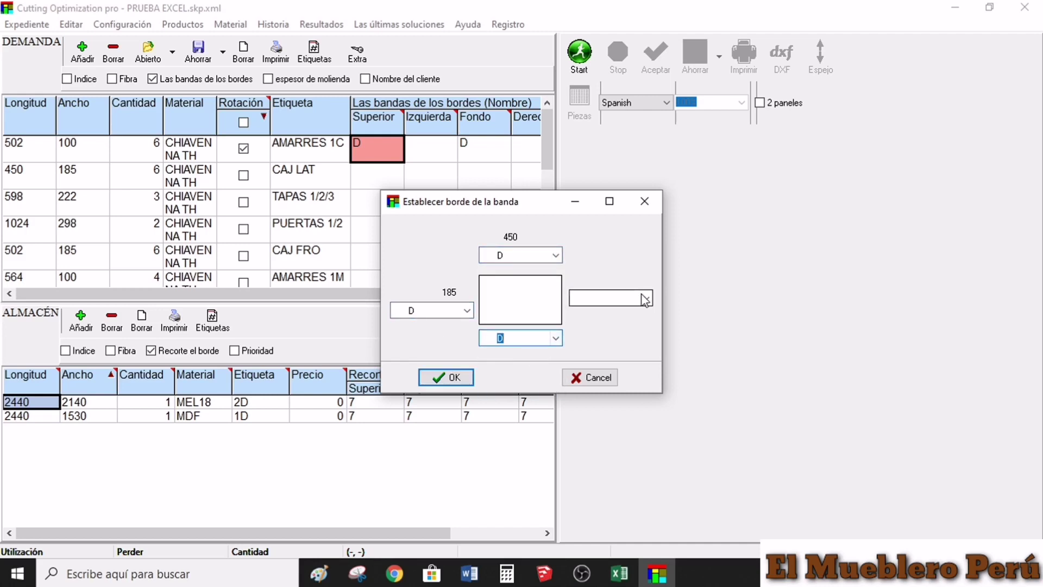
pyautogui.click(645, 297)
pyautogui.click(590, 324)
pyautogui.click(468, 377)
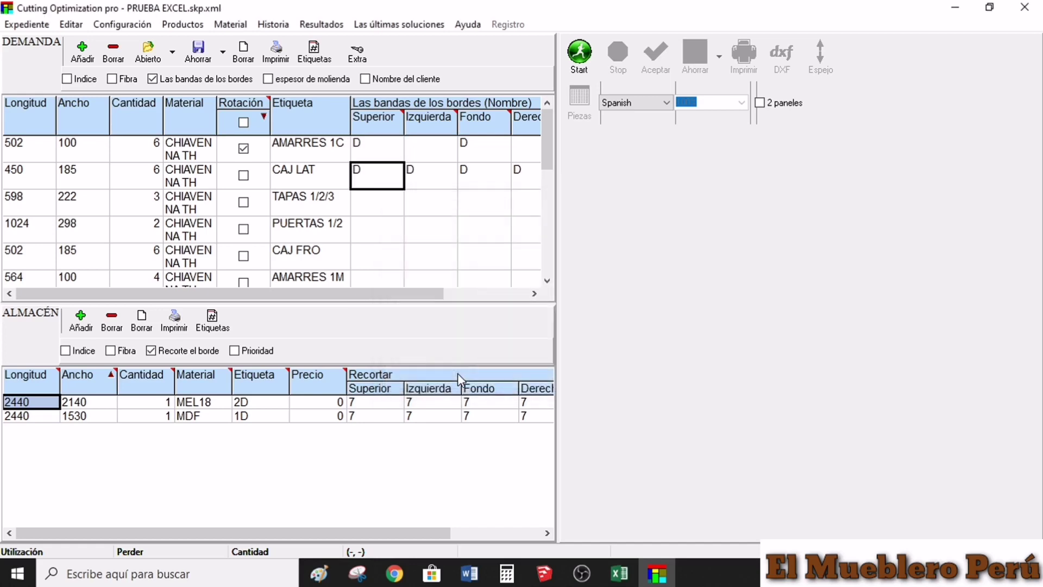
pyautogui.doubleClick(383, 204)
pyautogui.click(655, 206)
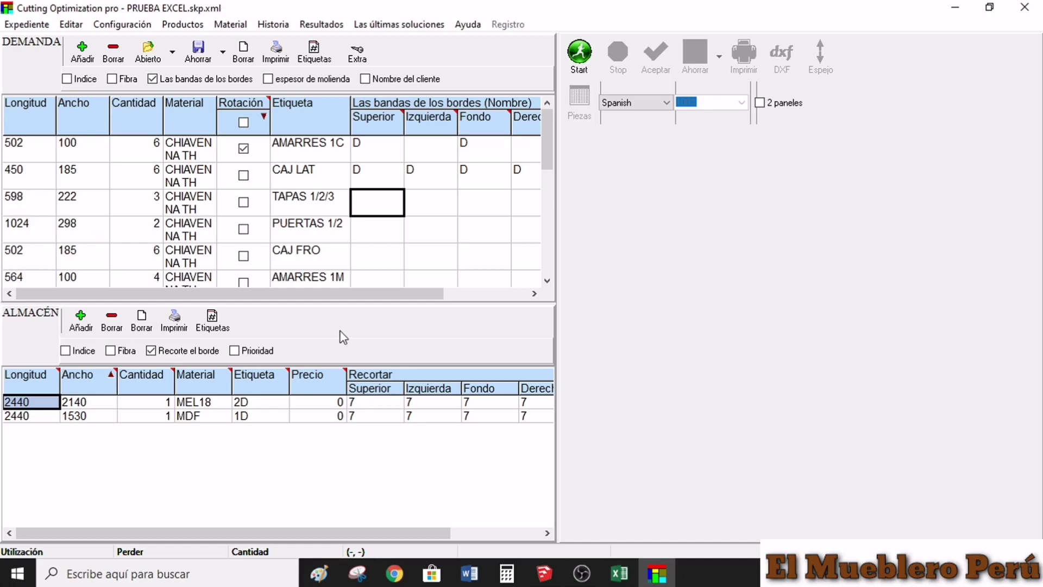
pyautogui.click(544, 573)
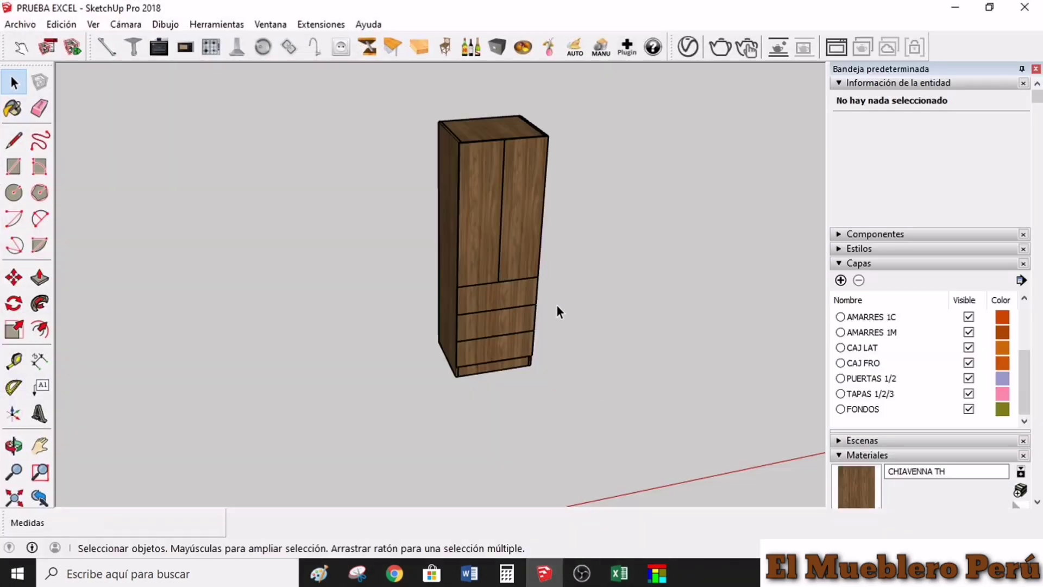
pyautogui.scroll(3, 472, 307)
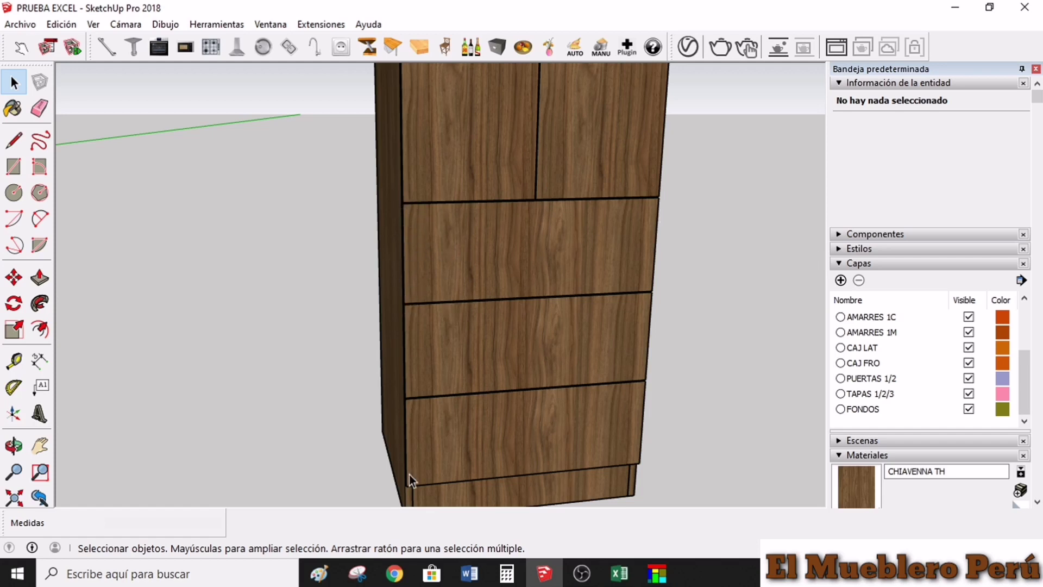
pyautogui.click(620, 575)
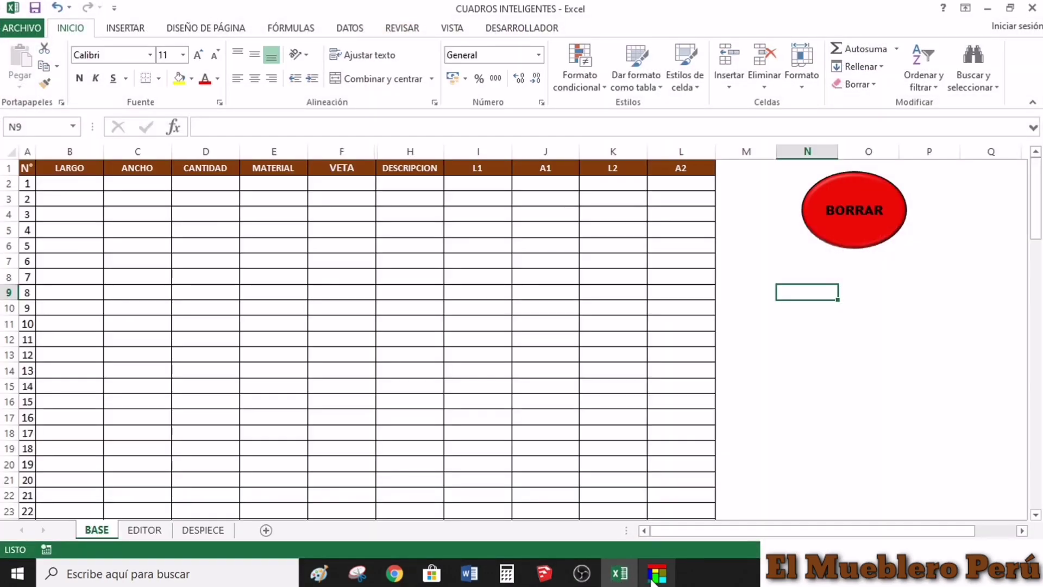
# - Correct TAPAS 1/2/3 to length 222 and width 598
pyautogui.click(657, 573)
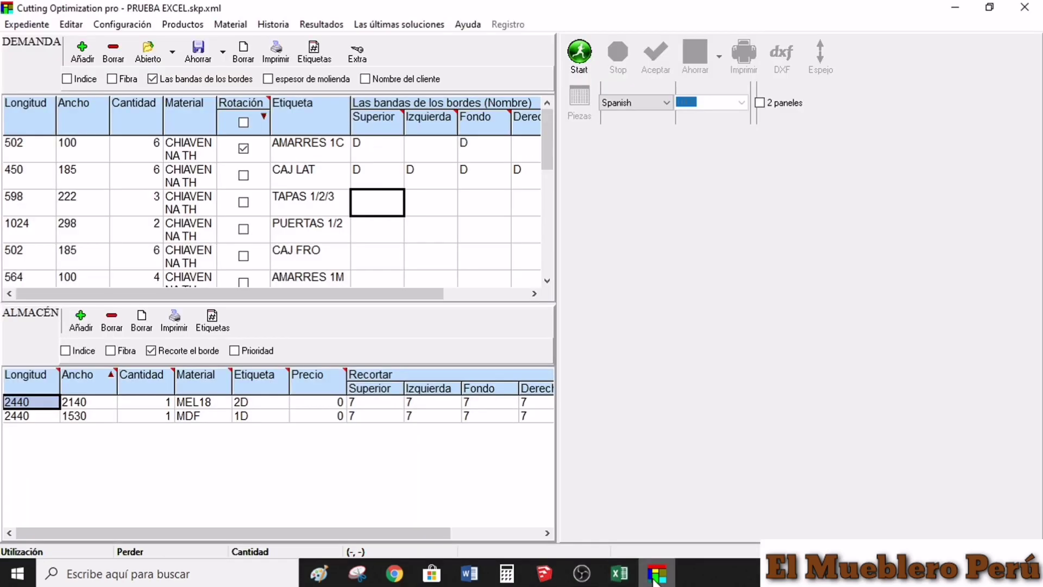
pyautogui.click(50, 201)
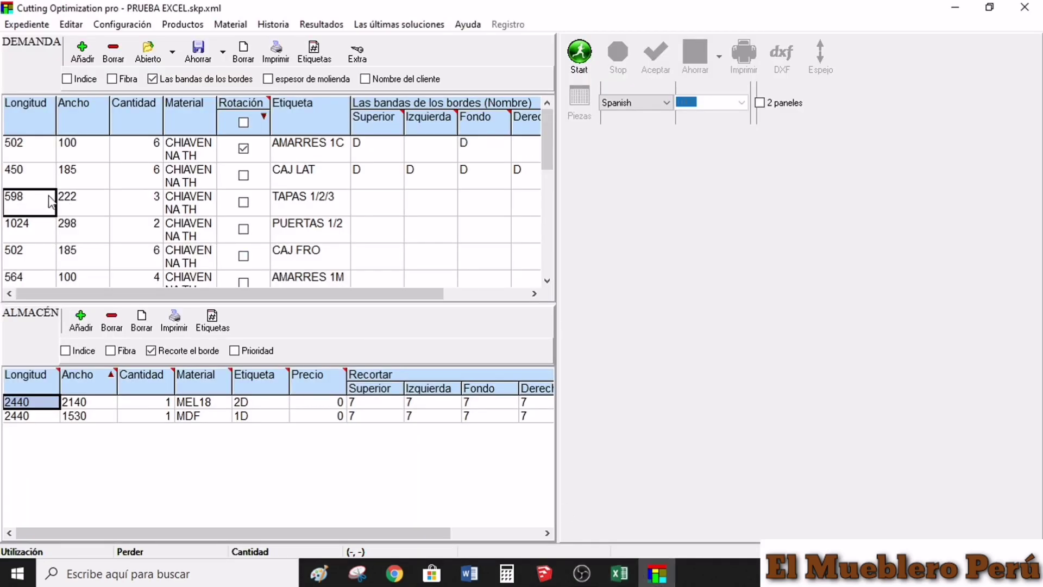
pyautogui.click(80, 201)
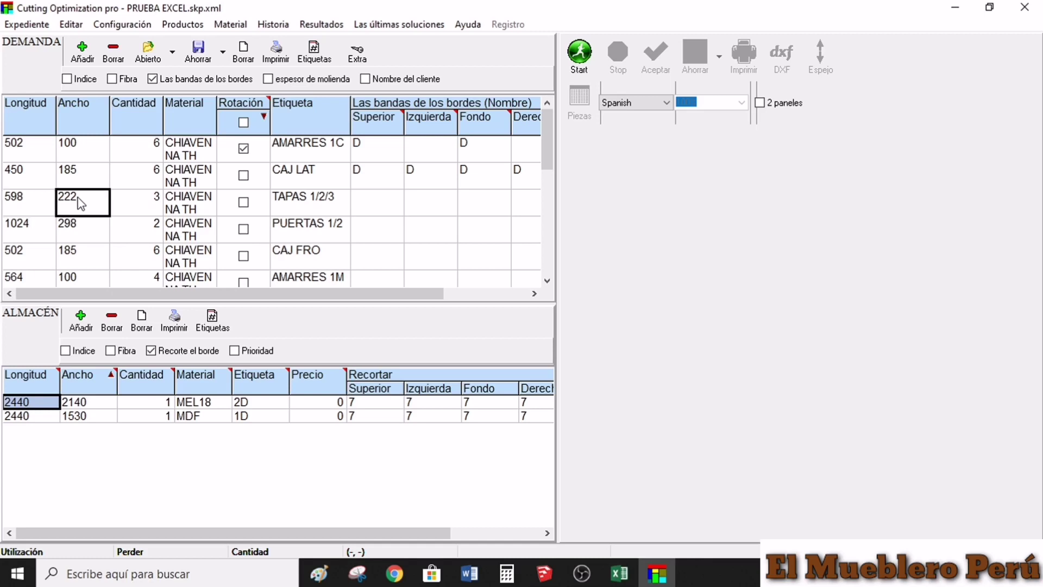
pyautogui.write('598')
pyautogui.click(22, 200)
pyautogui.write('222')
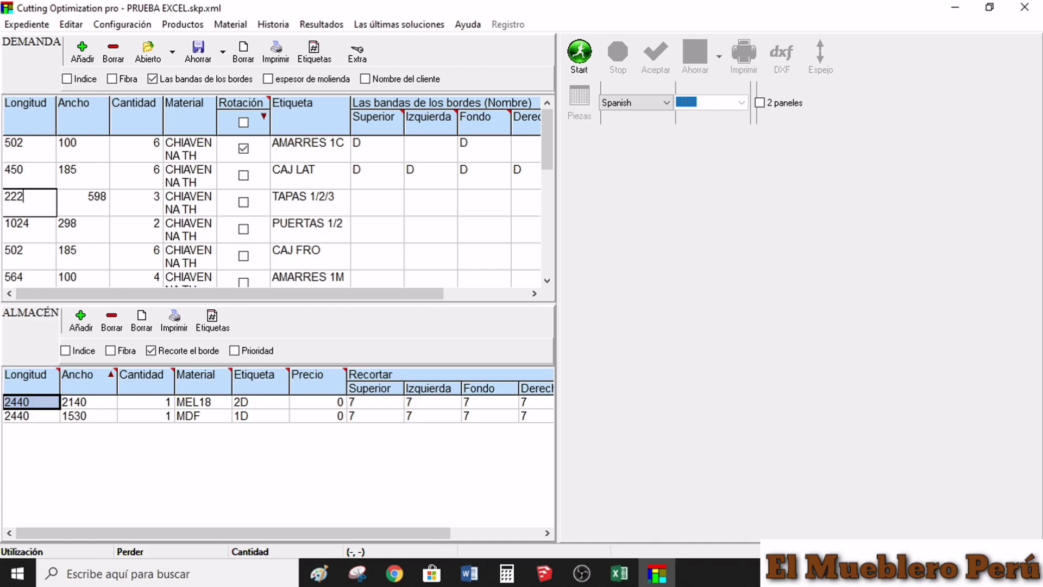
pyautogui.press('Return')
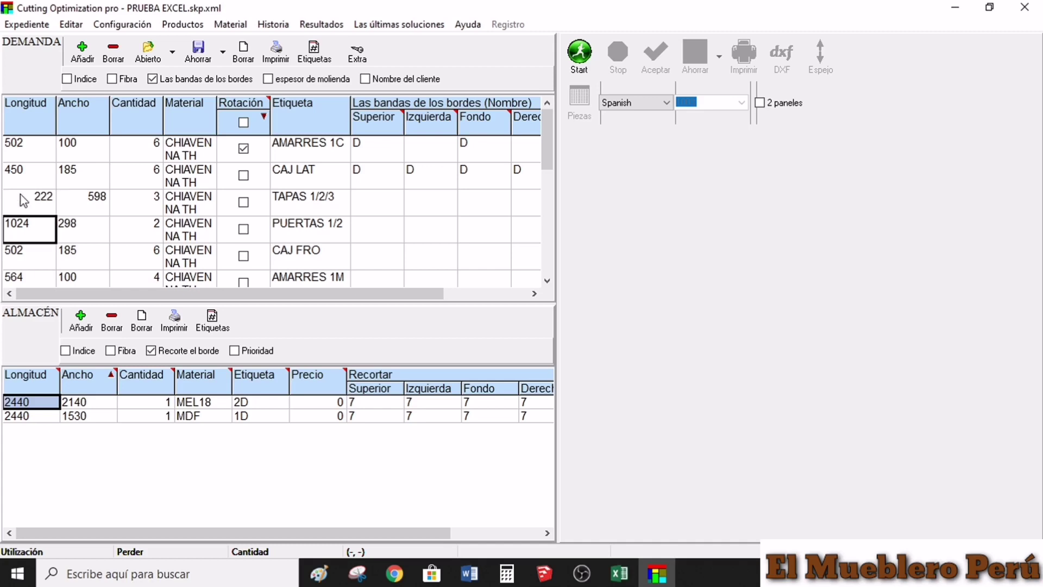
# - Give TAPAS 1/2/3 G banding on its top, left, bottom and right edges
pyautogui.doubleClick(386, 205)
pyautogui.click(555, 255)
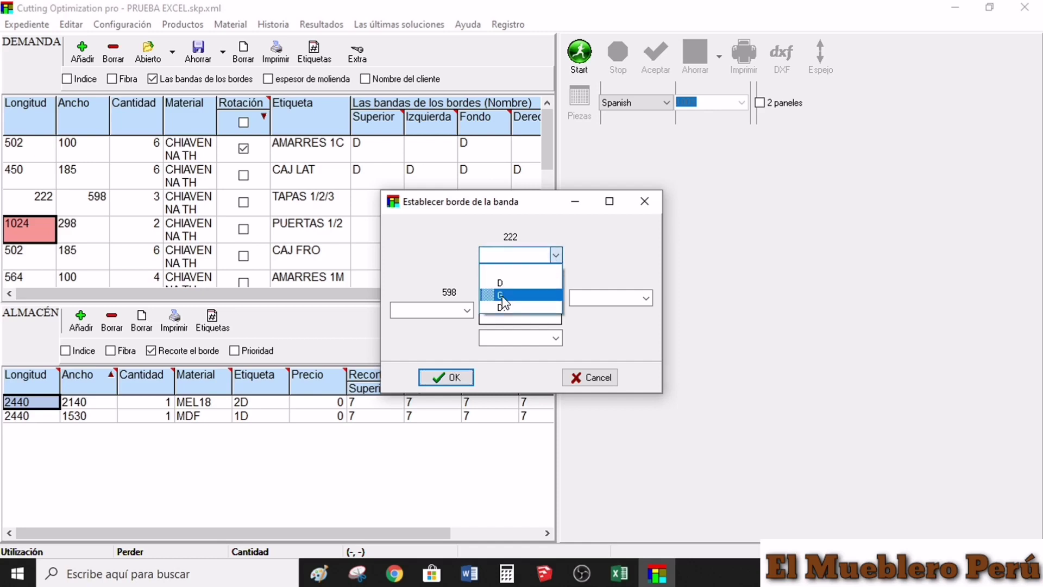
pyautogui.click(503, 296)
pyautogui.click(467, 310)
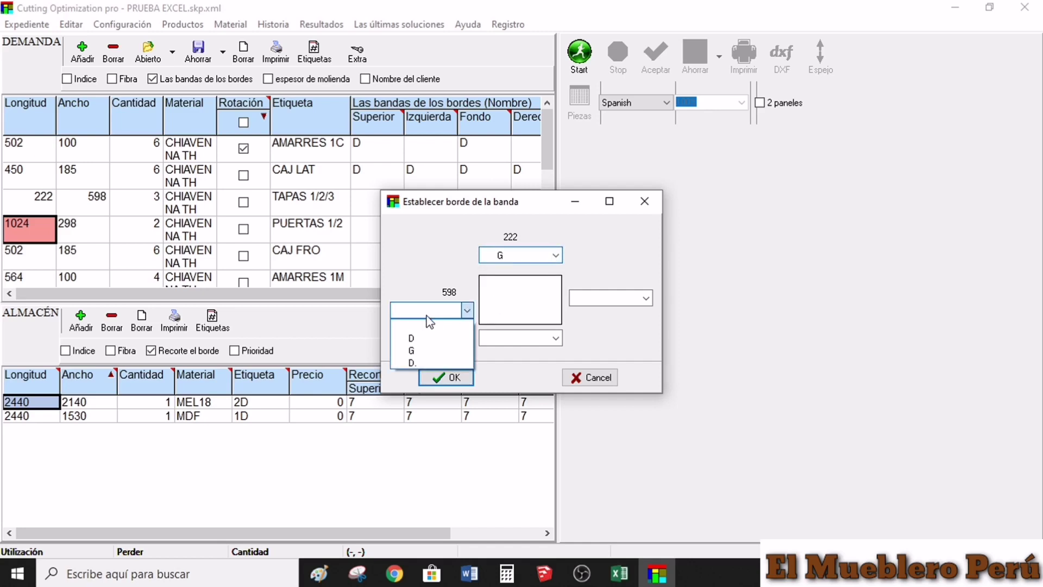
pyautogui.click(416, 351)
pyautogui.click(555, 338)
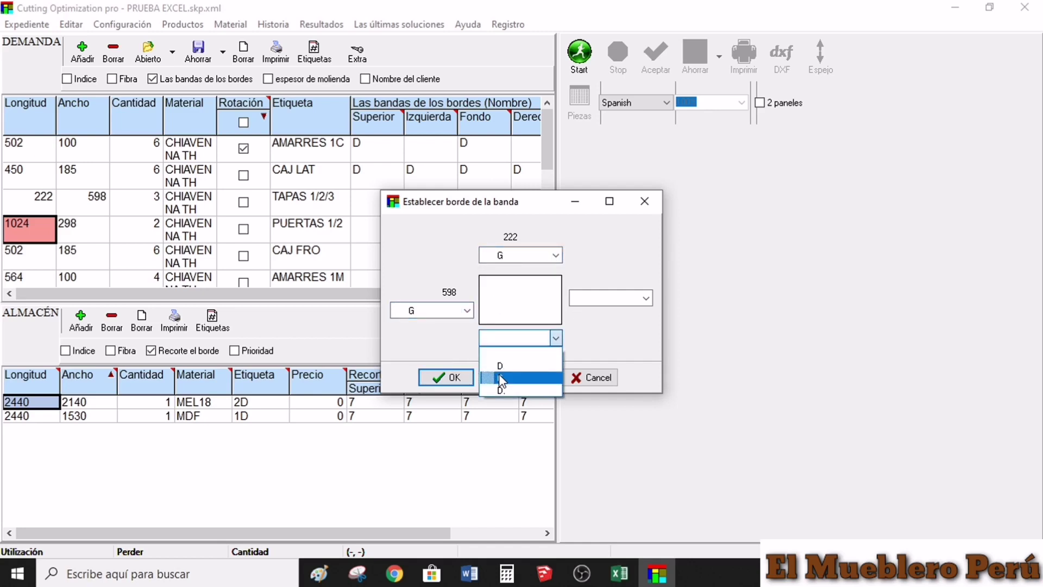
pyautogui.click(498, 377)
pyautogui.click(603, 298)
pyautogui.click(583, 337)
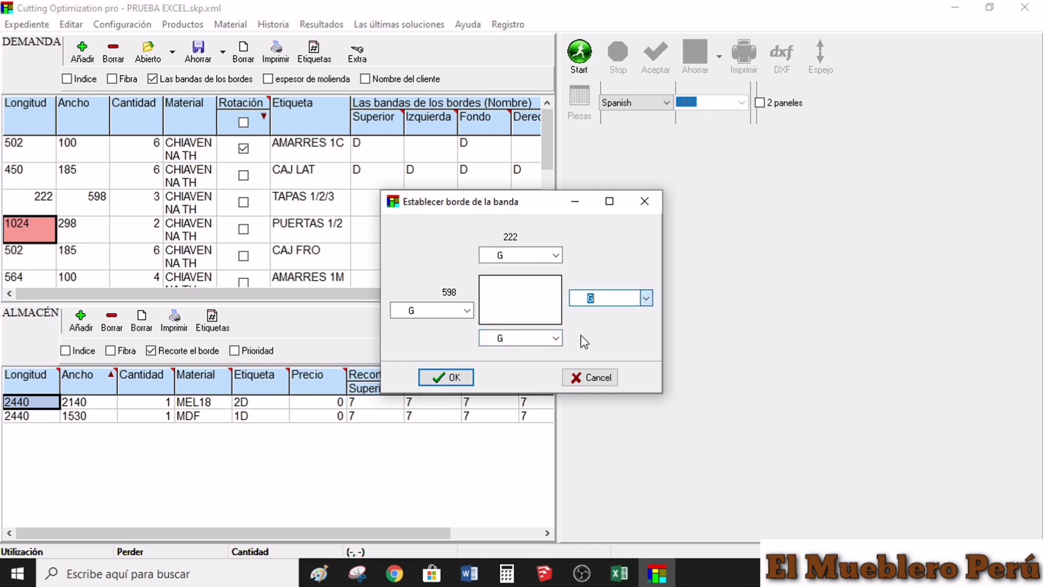
pyautogui.click(447, 377)
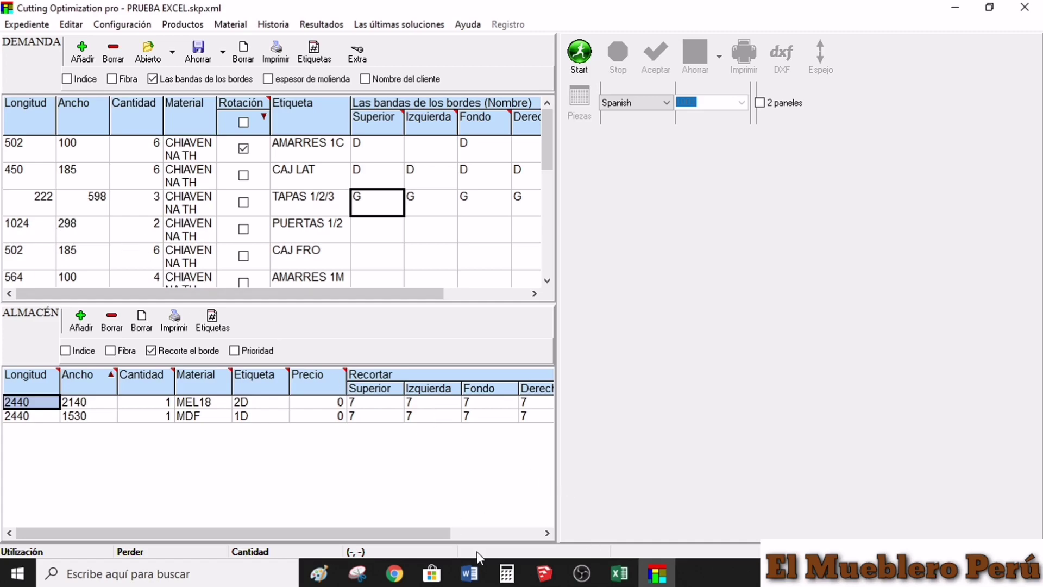
pyautogui.click(544, 572)
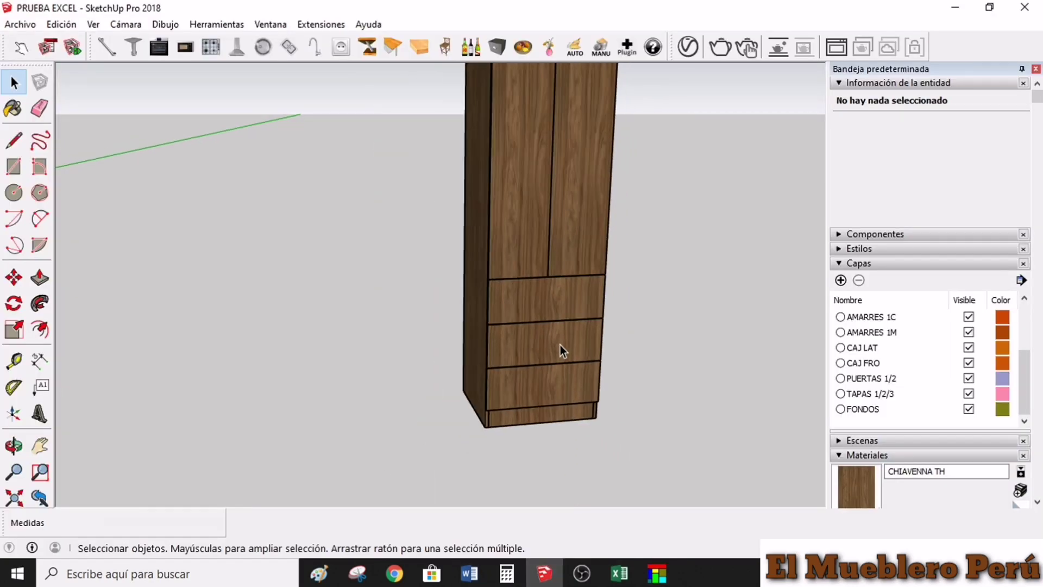
pyautogui.scroll(-3, 550, 165)
pyautogui.scroll(2, 556, 117)
pyautogui.scroll(2, 539, 117)
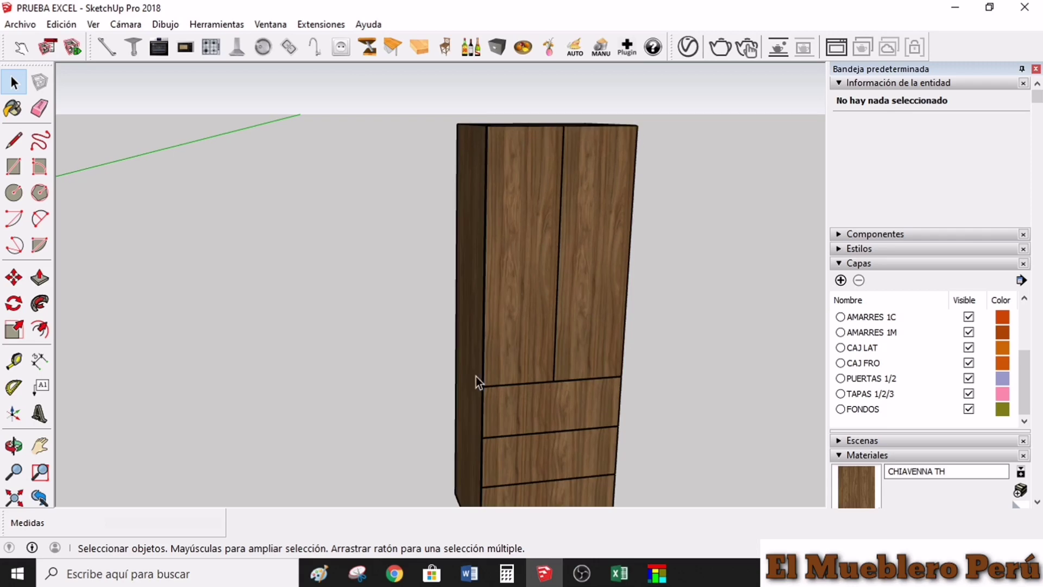
pyautogui.click(622, 576)
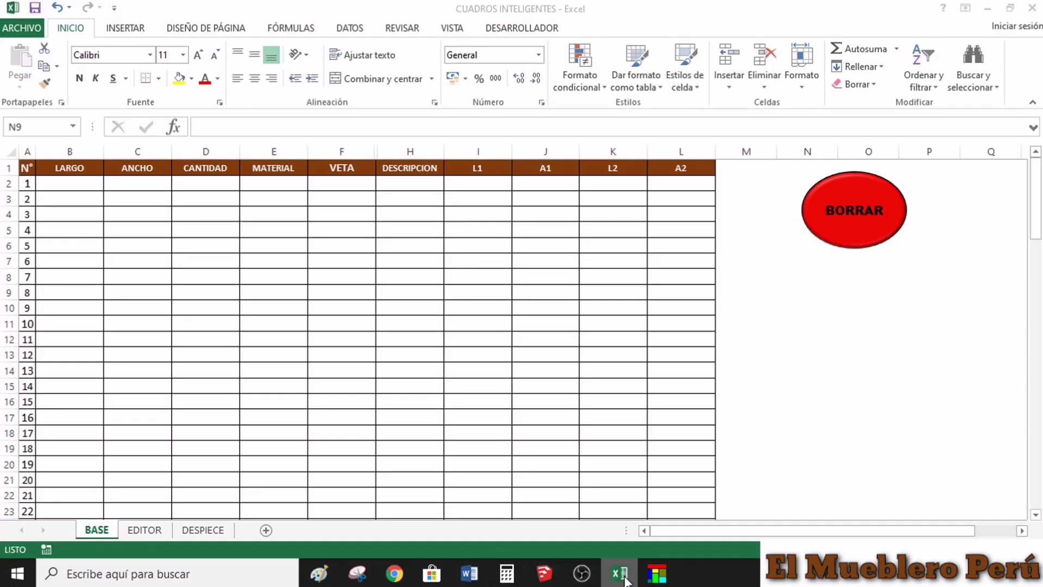
pyautogui.click(657, 573)
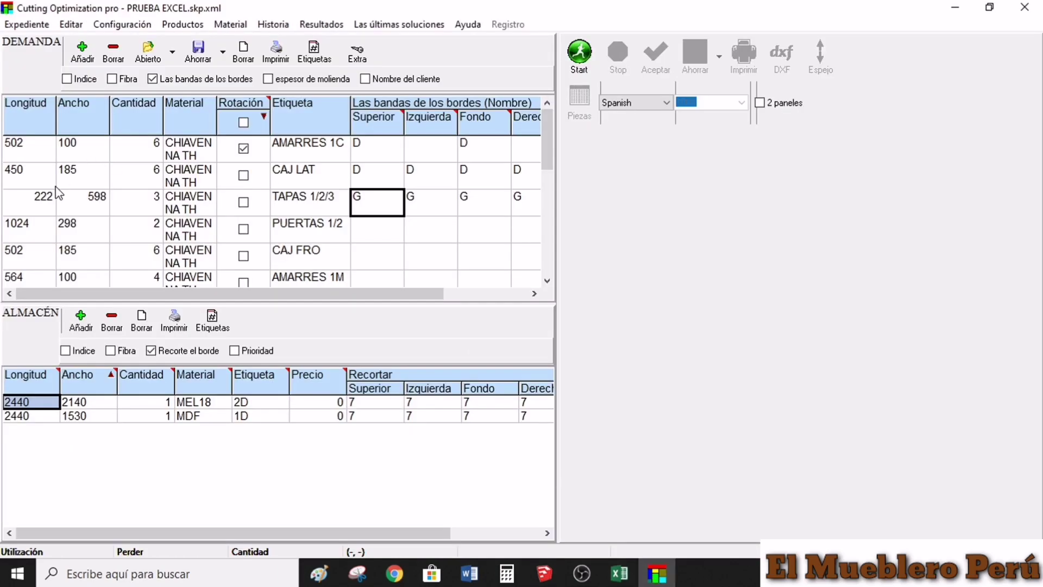
# - Band all four edges of the 1024×298 PUERTAS 1/2 piece with G, leaving CAJ FRO unchanged
pyautogui.doubleClick(368, 227)
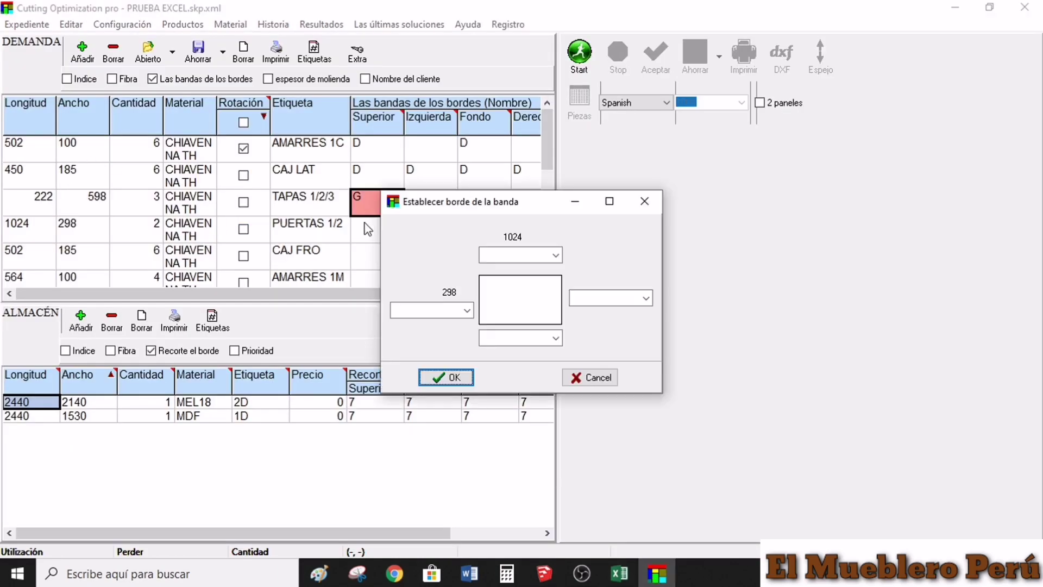
pyautogui.click(555, 255)
pyautogui.click(511, 295)
pyautogui.click(467, 310)
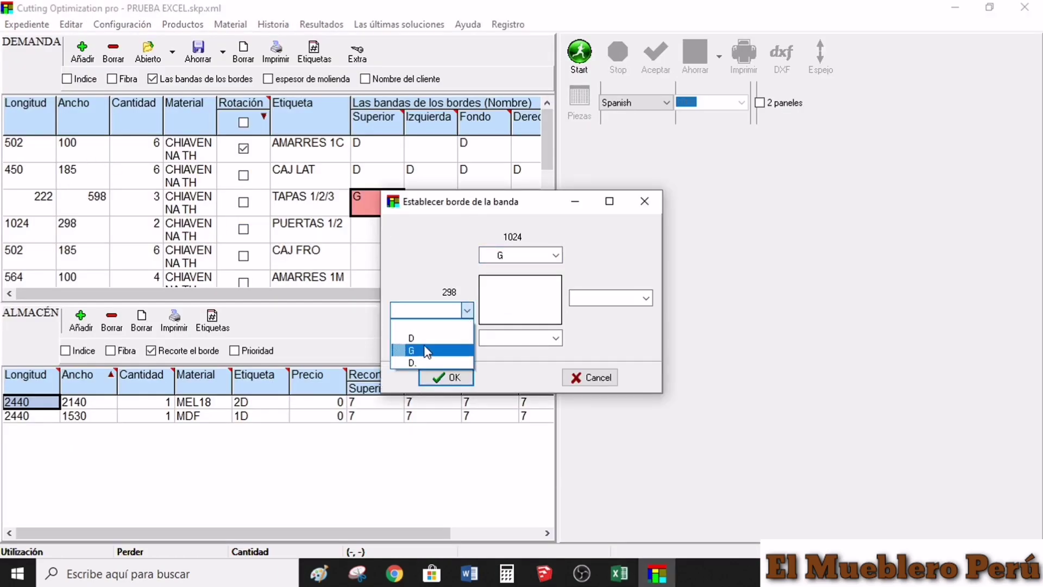
pyautogui.click(427, 351)
pyautogui.click(646, 297)
pyautogui.click(581, 338)
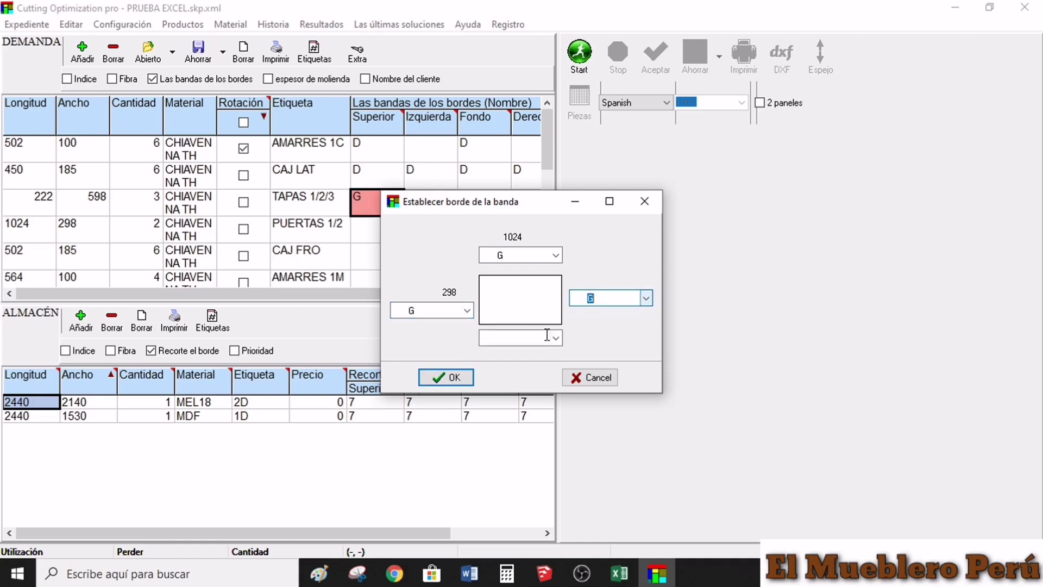
pyautogui.click(555, 338)
pyautogui.click(537, 378)
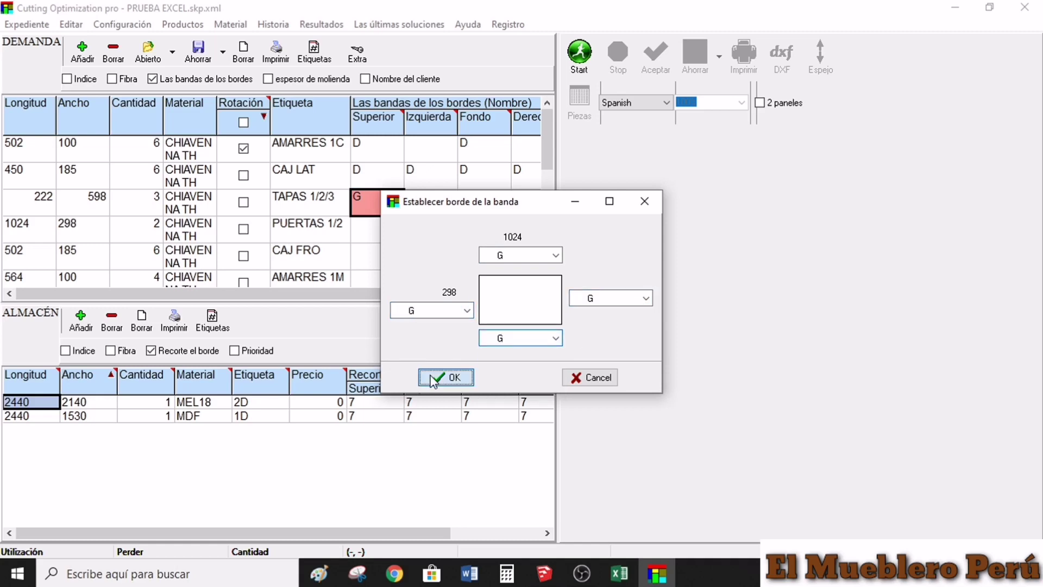
pyautogui.click(433, 378)
pyautogui.doubleClick(371, 239)
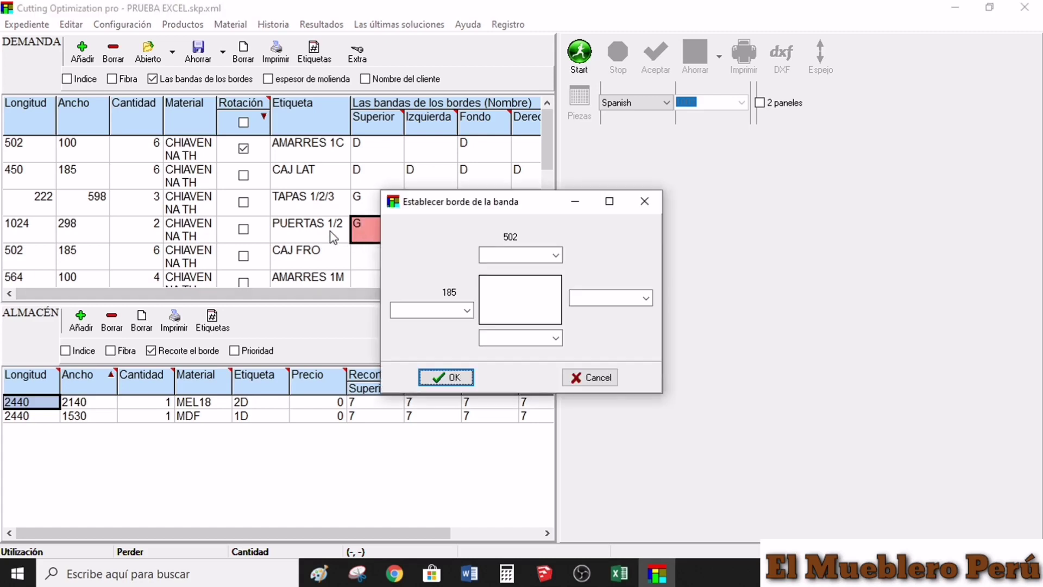
pyautogui.click(645, 201)
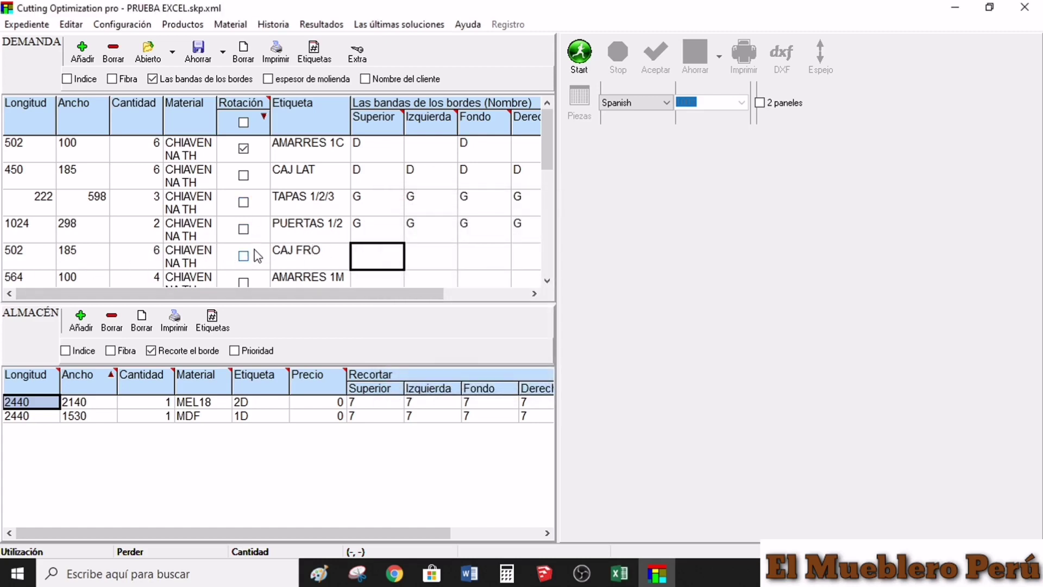
# - In SketchUp, hide the TAPAS 1/2/3 layer to expose the drawer boxes
pyautogui.click(544, 573)
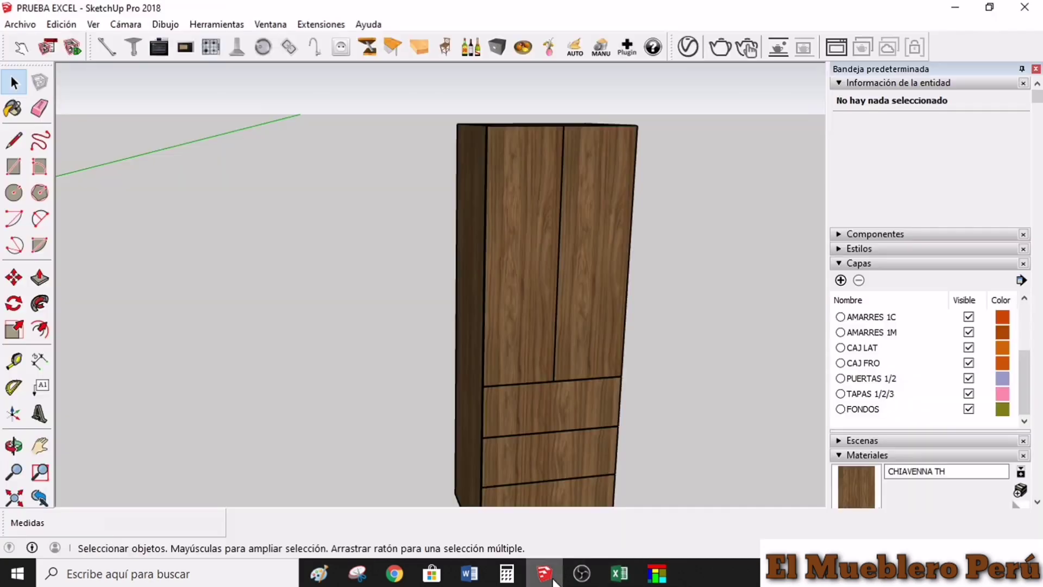
pyautogui.scroll(-2, 668, 333)
pyautogui.scroll(-1, 683, 331)
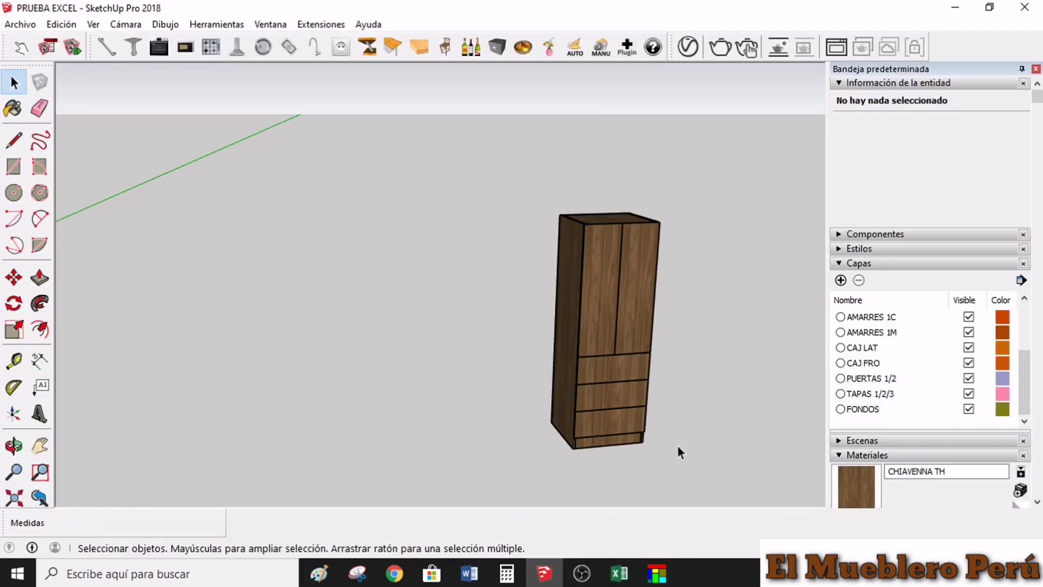
pyautogui.scroll(3, 677, 445)
pyautogui.scroll(2, 628, 451)
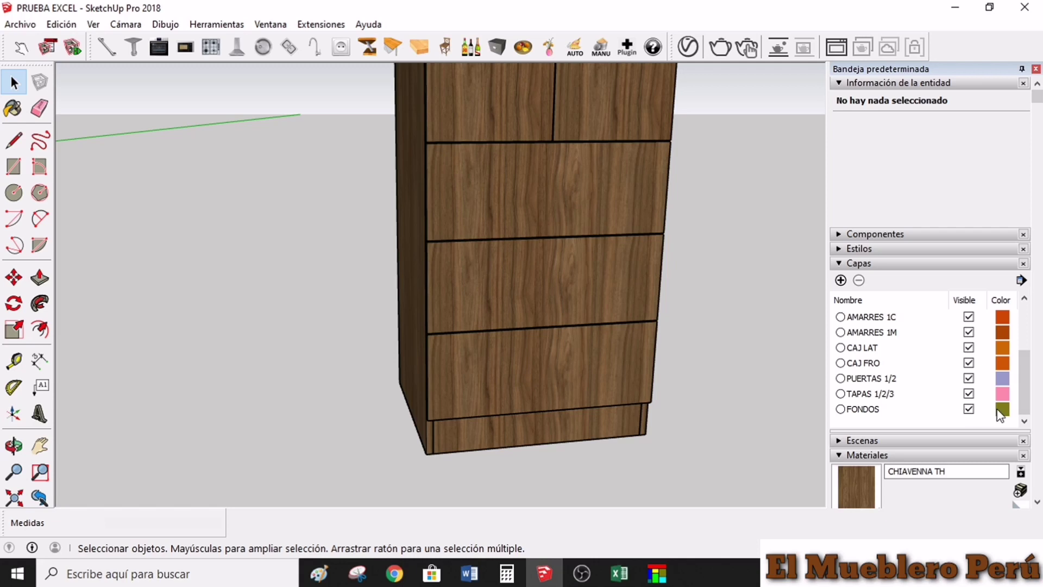
pyautogui.click(969, 394)
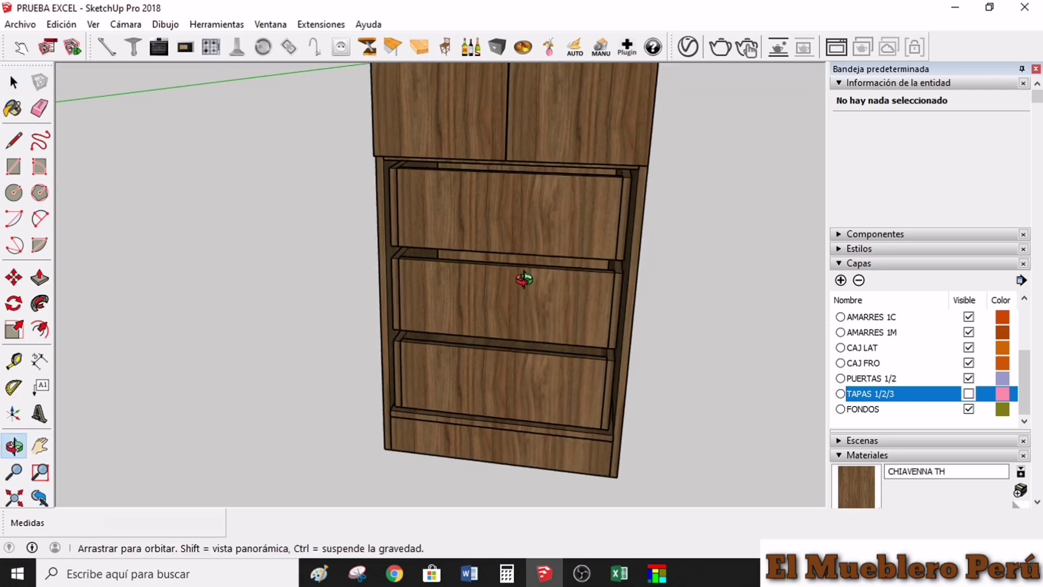
# - Zoom in to inspect the drawer boxes, then make the TAPAS 1/2/3 layer visible again
pyautogui.scroll(5, 405, 191)
pyautogui.scroll(-5, 416, 212)
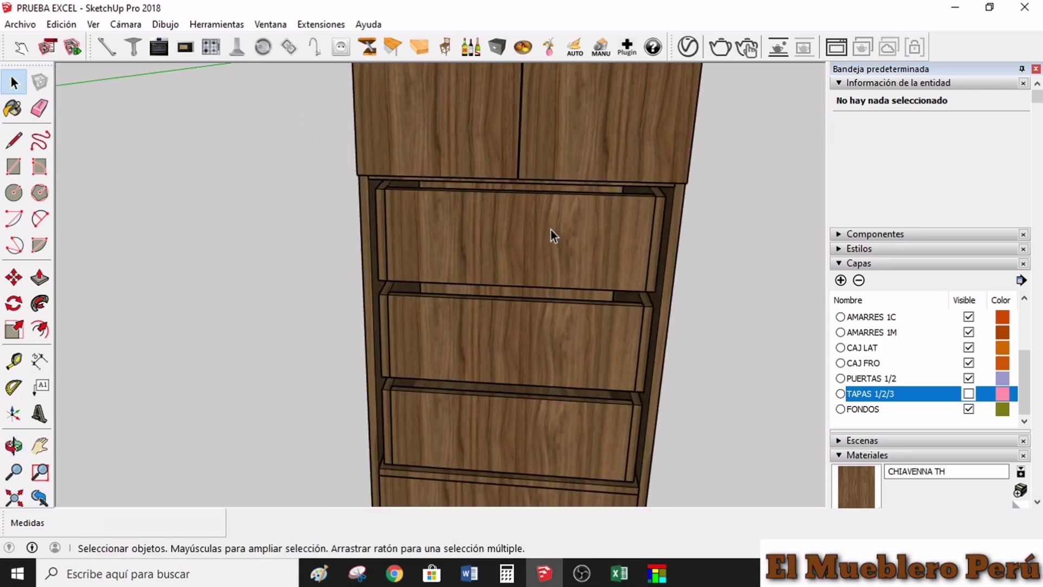
pyautogui.scroll(2, 550, 230)
pyautogui.scroll(1, 501, 182)
pyautogui.scroll(-1, 522, 171)
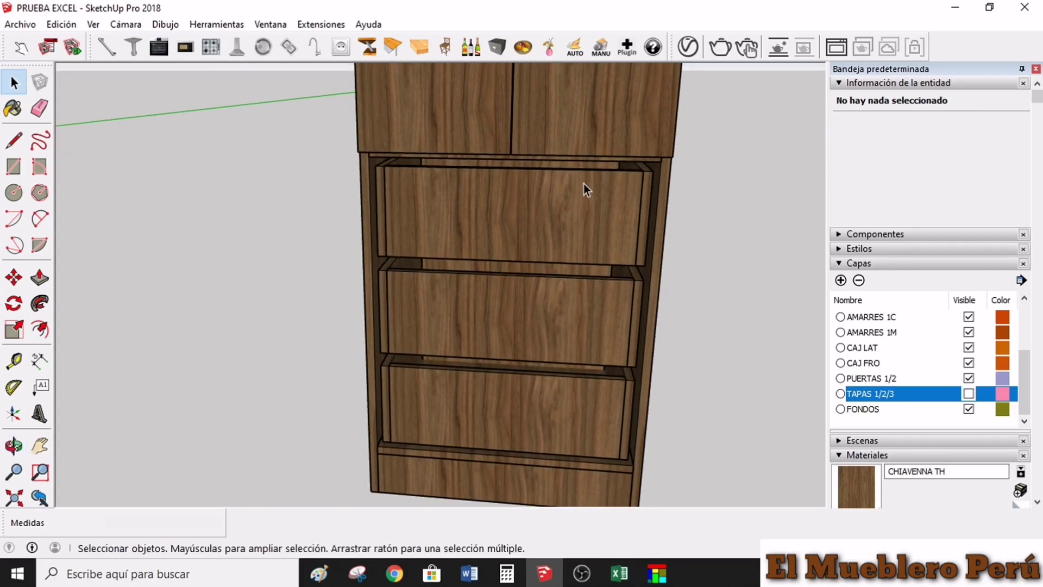
pyautogui.scroll(3, 579, 226)
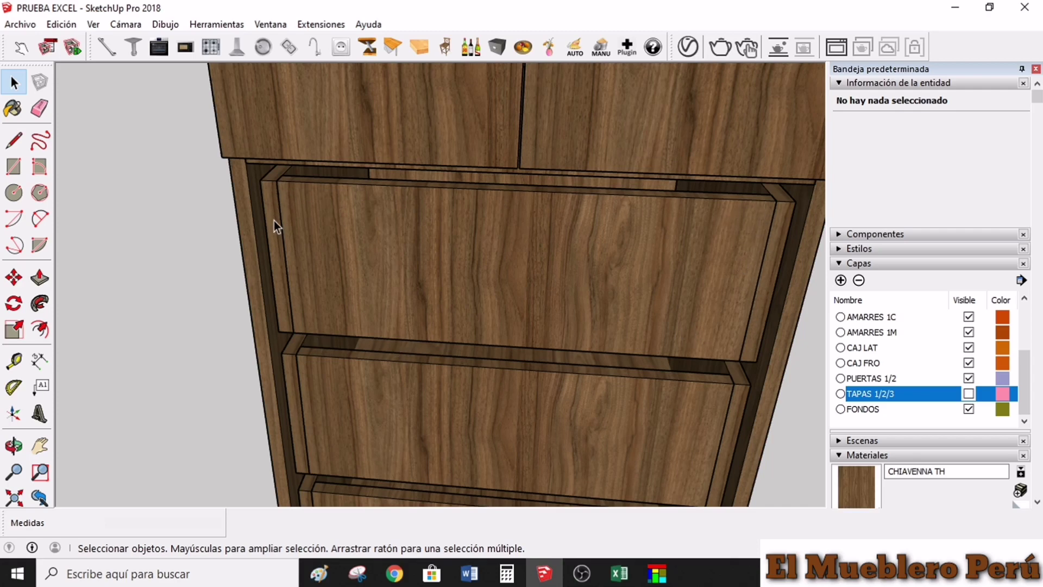
pyautogui.scroll(2, 410, 238)
pyautogui.scroll(1, 416, 207)
pyautogui.scroll(1, 393, 242)
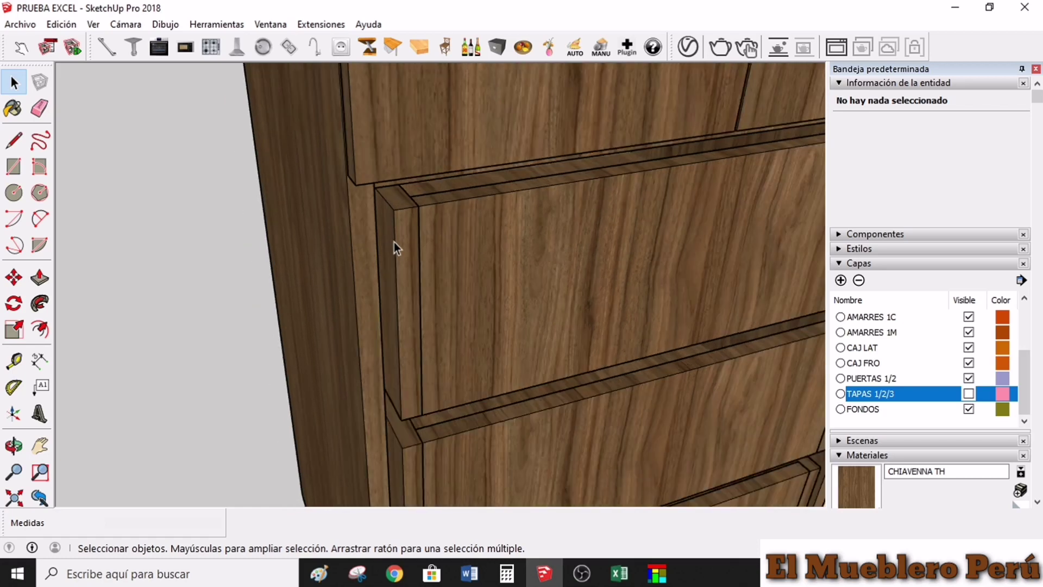
pyautogui.scroll(-3, 393, 242)
pyautogui.scroll(-2, 428, 244)
pyautogui.scroll(-1, 435, 244)
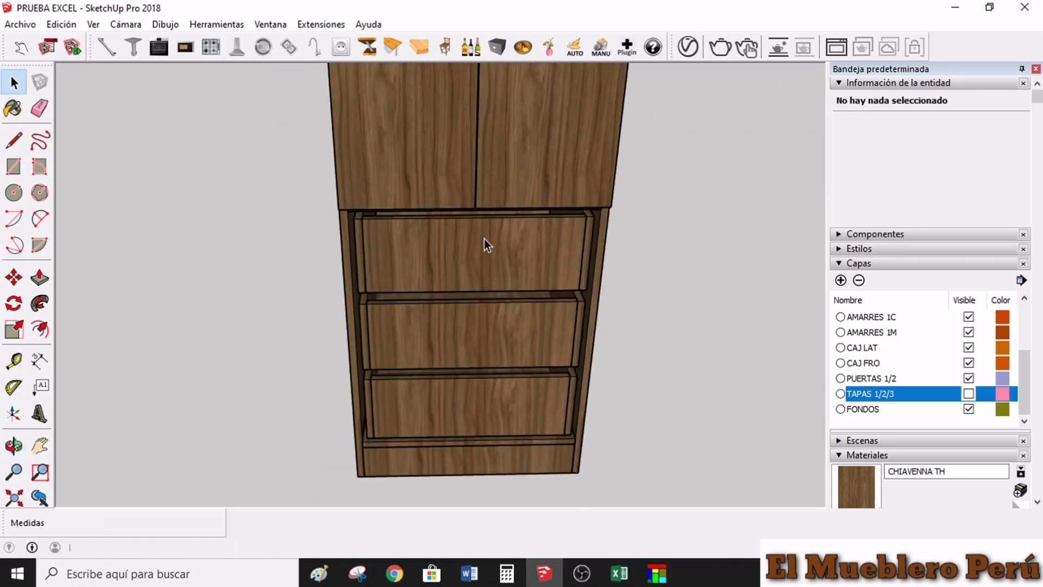
pyautogui.scroll(2, 484, 239)
pyautogui.scroll(-2, 442, 252)
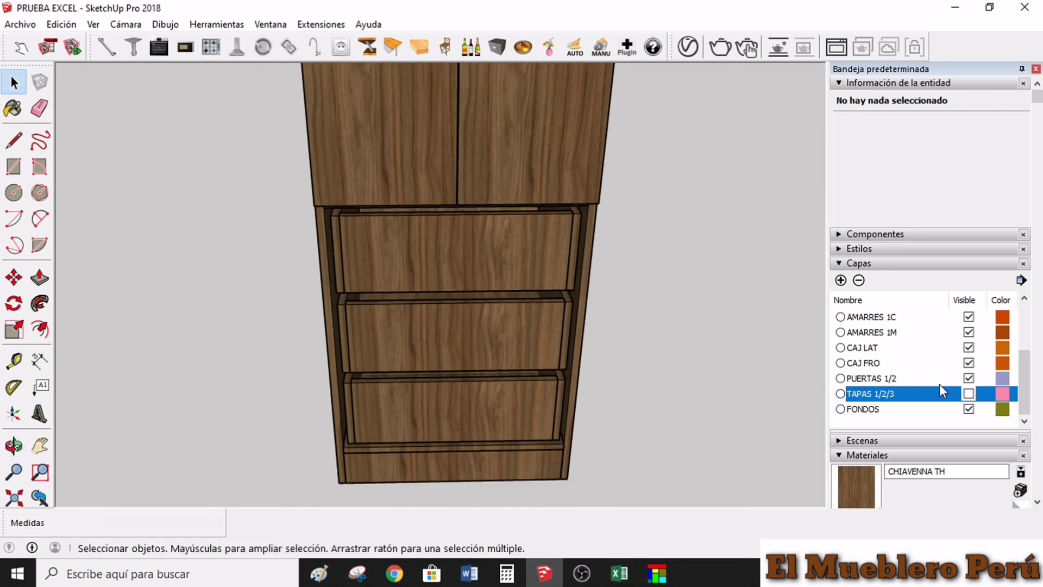
pyautogui.click(968, 394)
pyautogui.moveTo(582, 574)
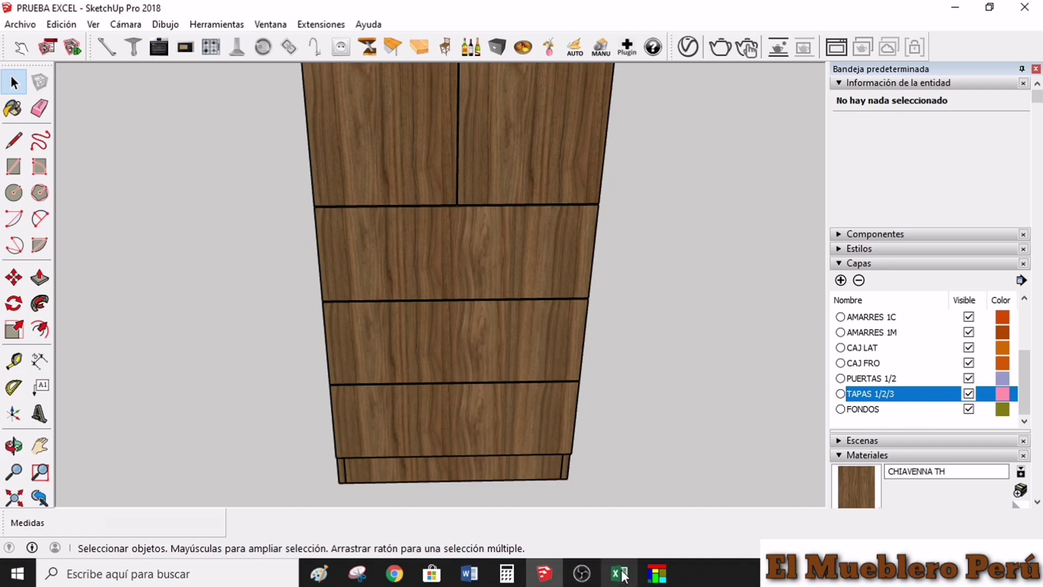
# - Band the CAJ FRO piece with D on its top (502) and bottom edges
pyautogui.click(656, 573)
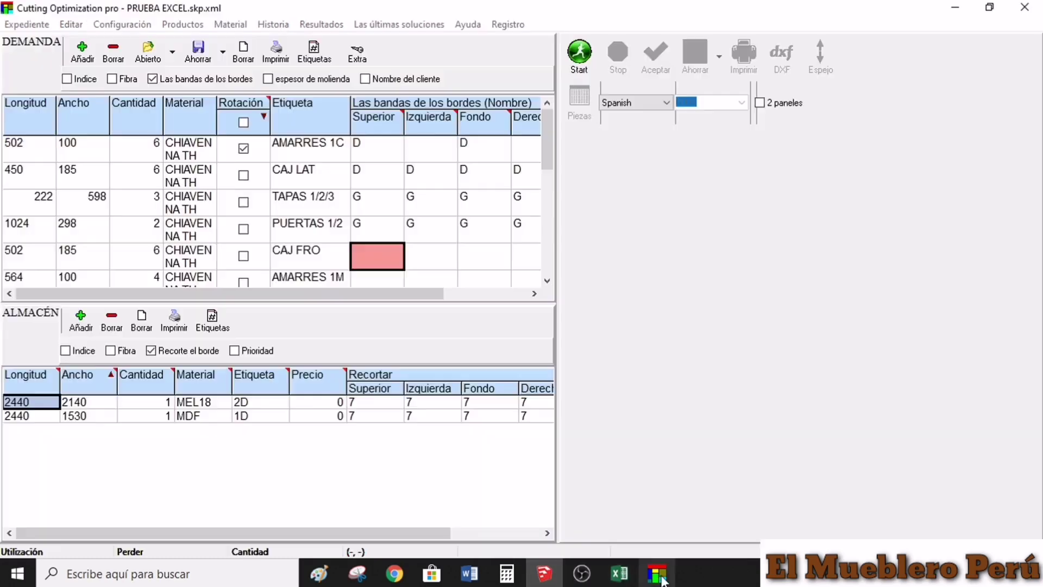
pyautogui.click(383, 263)
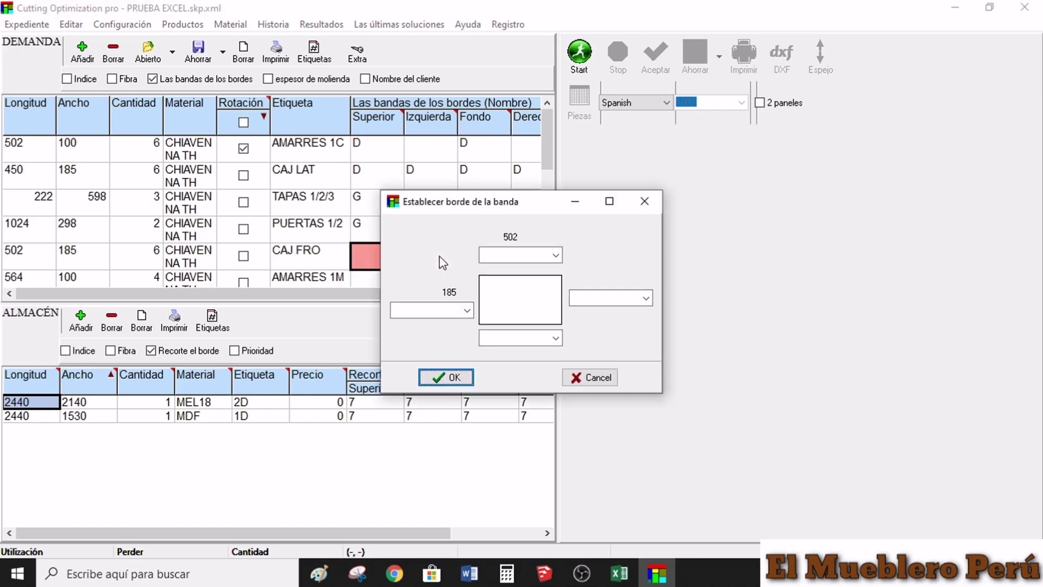
pyautogui.doubleClick(438, 261)
pyautogui.click(557, 255)
pyautogui.click(496, 278)
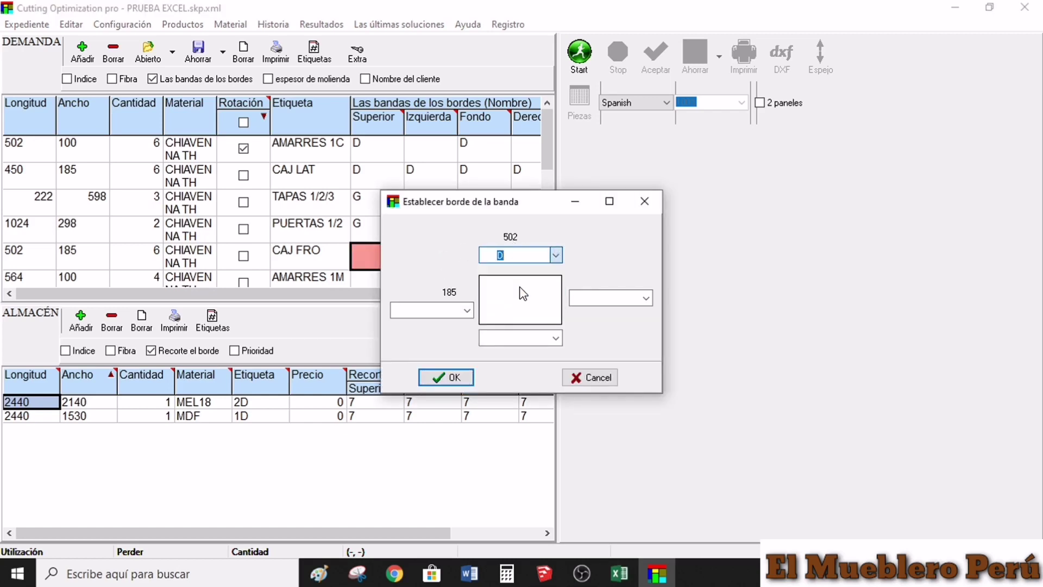
pyautogui.click(555, 338)
pyautogui.click(502, 365)
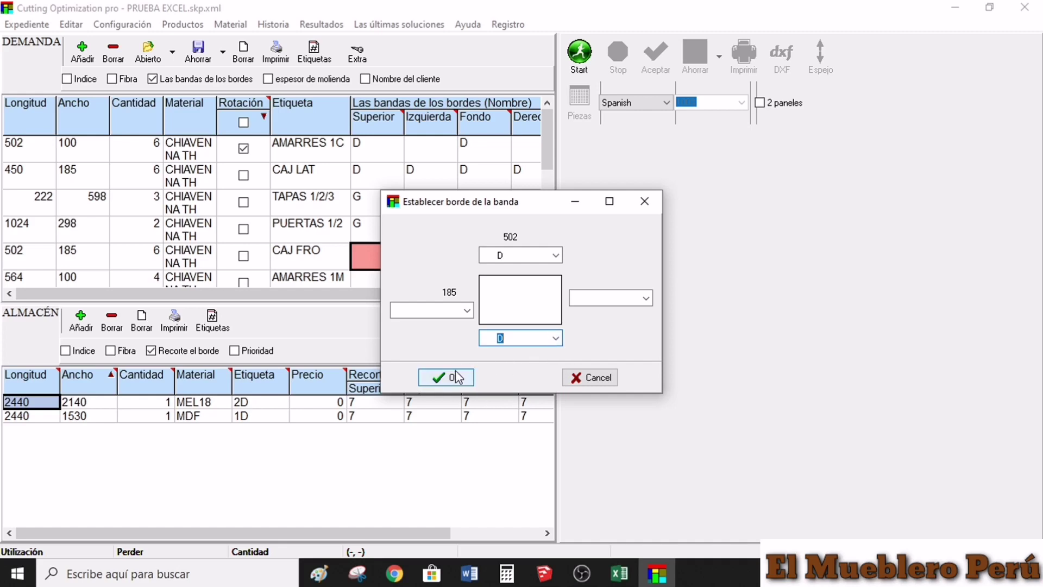
pyautogui.click(451, 377)
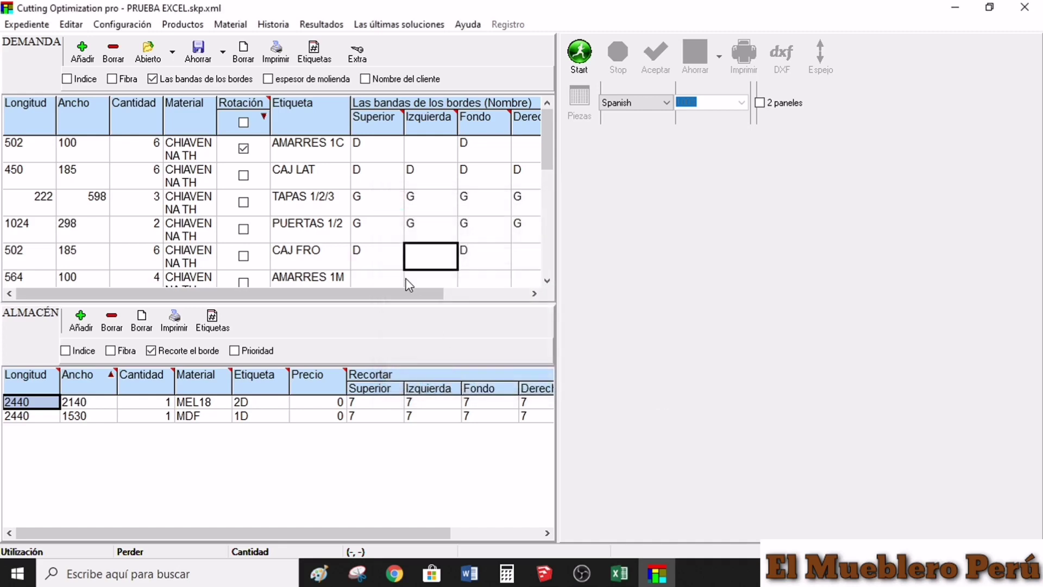
# - Confirm G edge banding on all four PUERTAS 1/2 edges, then bring up the SketchUp model
pyautogui.click(547, 280)
pyautogui.click(547, 280)
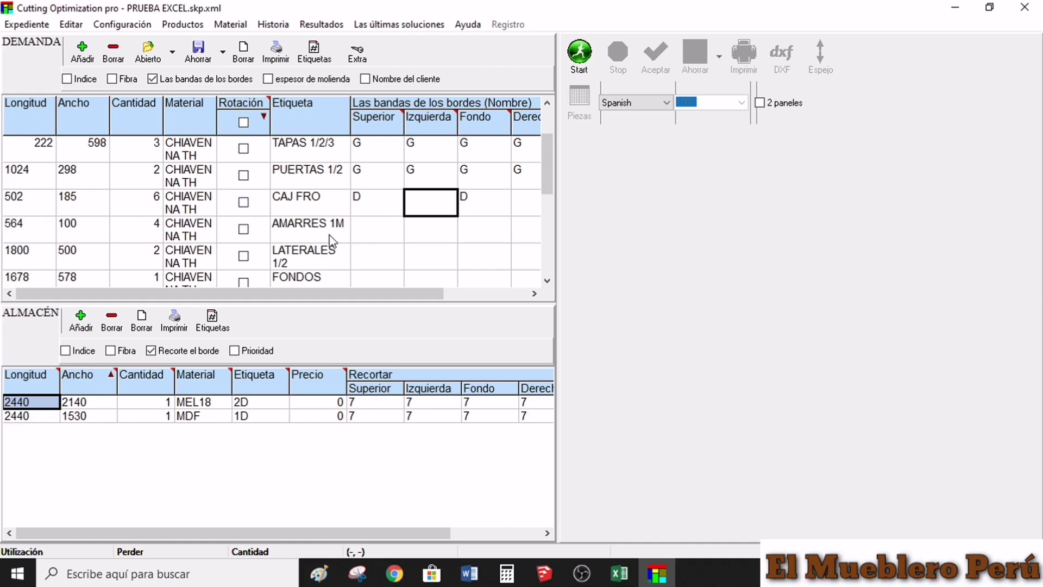
pyautogui.press('Return')
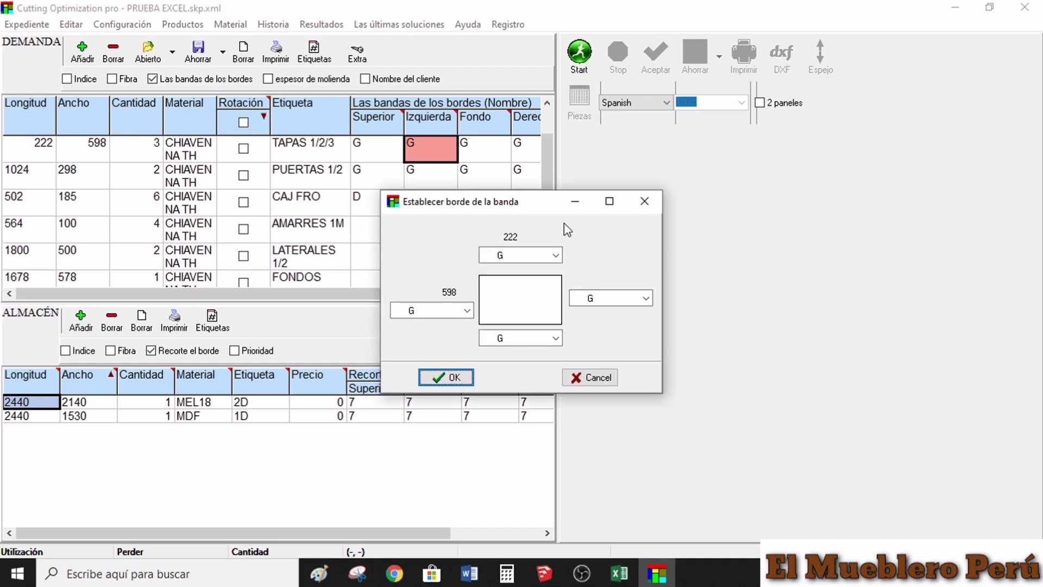
pyautogui.click(644, 203)
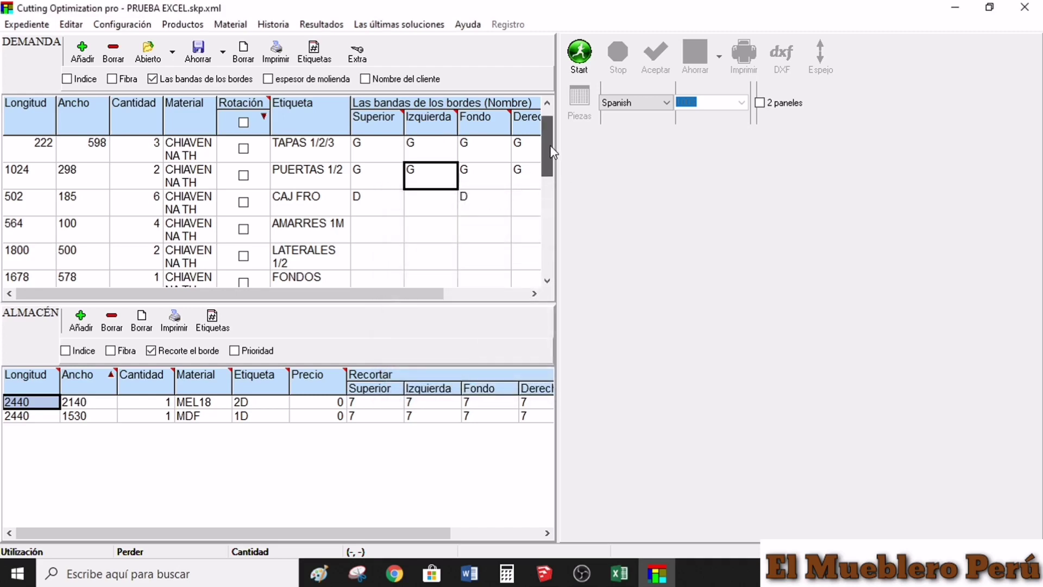
pyautogui.moveTo(544, 171); pyautogui.dragTo(551, 119)
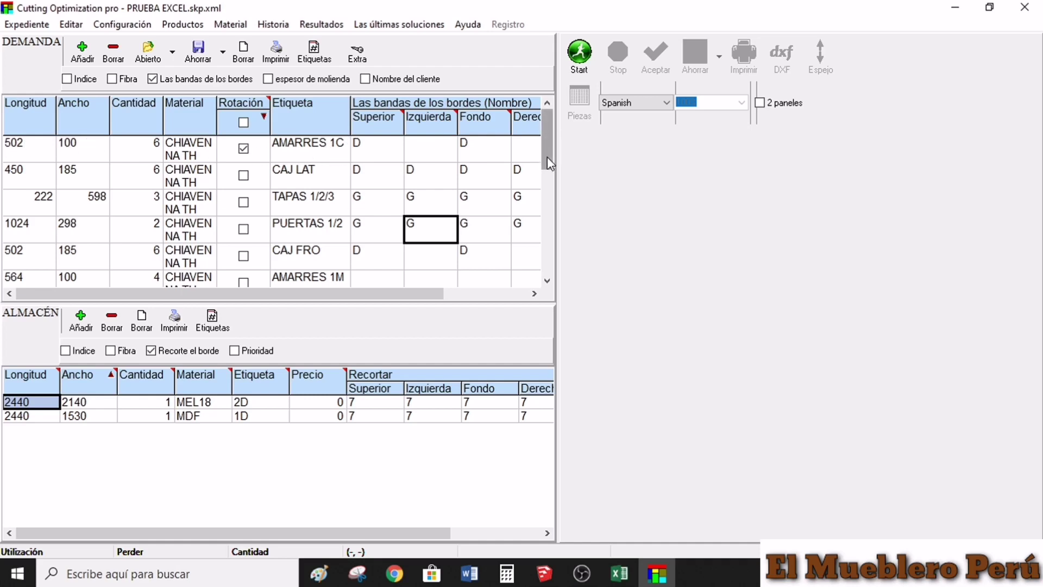
pyautogui.moveTo(546, 163); pyautogui.dragTo(548, 276)
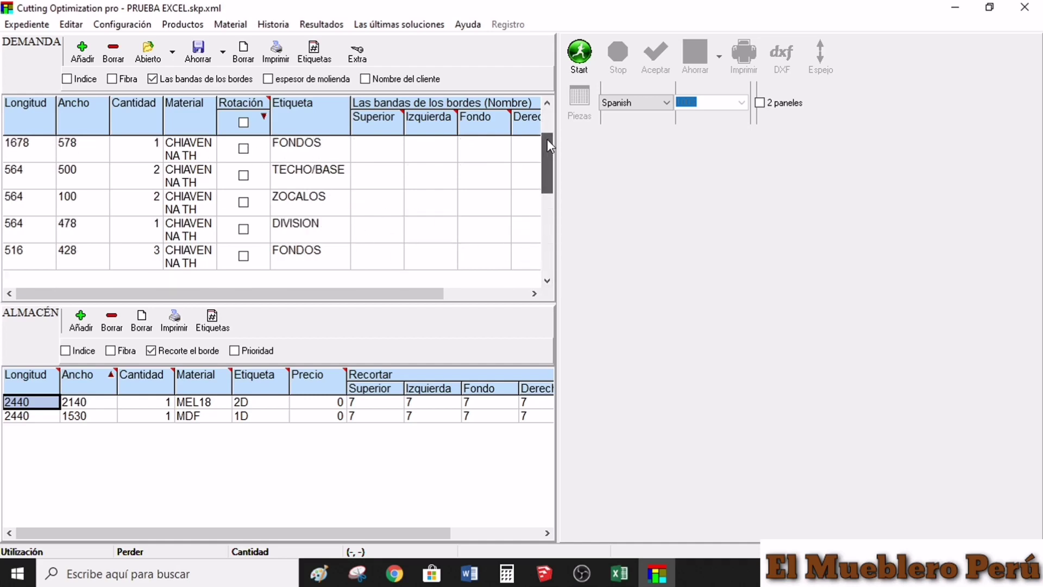
pyautogui.moveTo(547, 139); pyautogui.dragTo(546, 109)
pyautogui.click(544, 572)
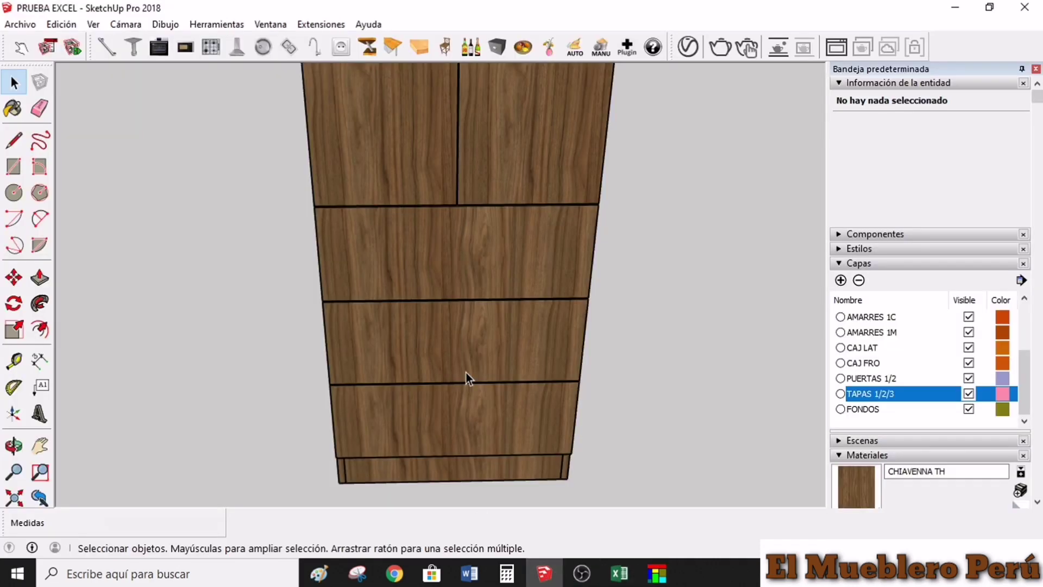
# - Orbit beneath the wardrobe and hide the TECHO/BASE layer to see inside
pyautogui.scroll(-3, 543, 408)
pyautogui.moveTo(668, 442)
pyautogui.mouseDown()
pyautogui.moveTo(696, 273)
pyautogui.moveTo(666, 245)
pyautogui.moveTo(521, 374)
pyautogui.moveTo(819, 360)
pyautogui.mouseUp()
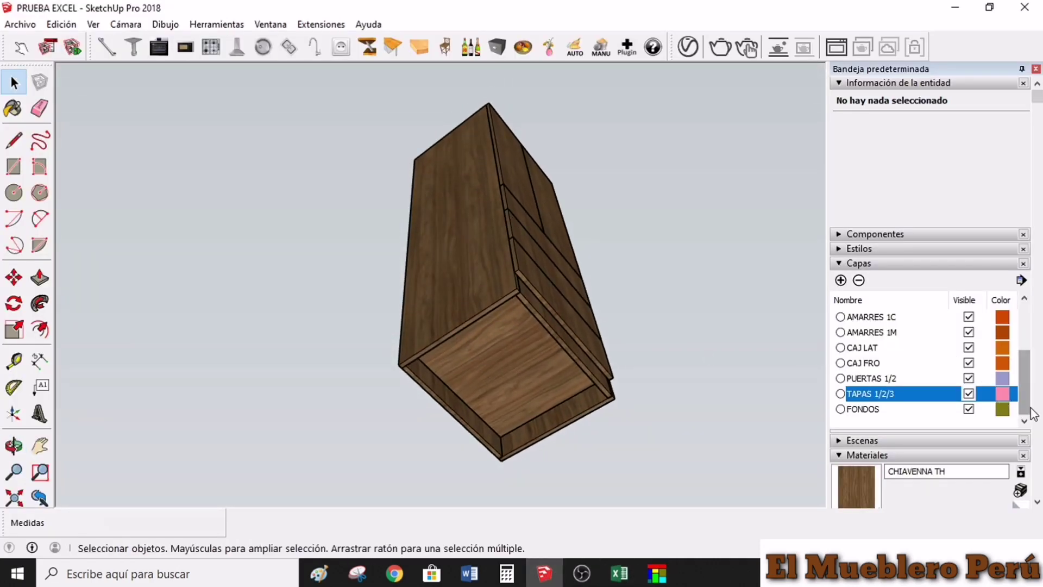
pyautogui.click(1025, 298)
pyautogui.click(1024, 298)
pyautogui.click(1024, 298)
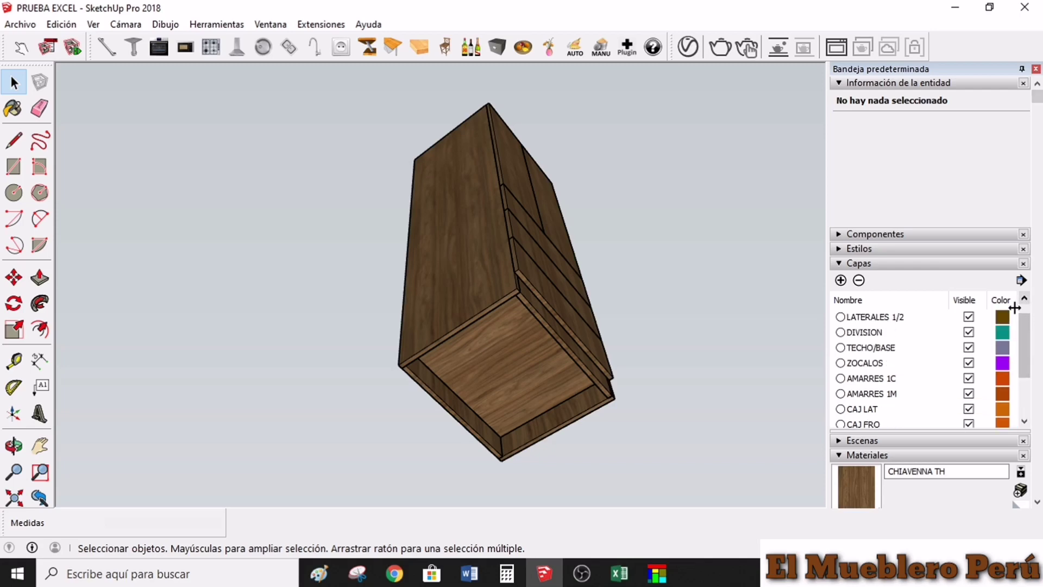
pyautogui.click(969, 347)
# - Orbit and zoom around the cabinet underside to inspect the bottom panels
pyautogui.moveTo(562, 344)
pyautogui.mouseDown()
pyautogui.moveTo(433, 367)
pyautogui.moveTo(433, 251)
pyautogui.moveTo(459, 230)
pyautogui.mouseUp()
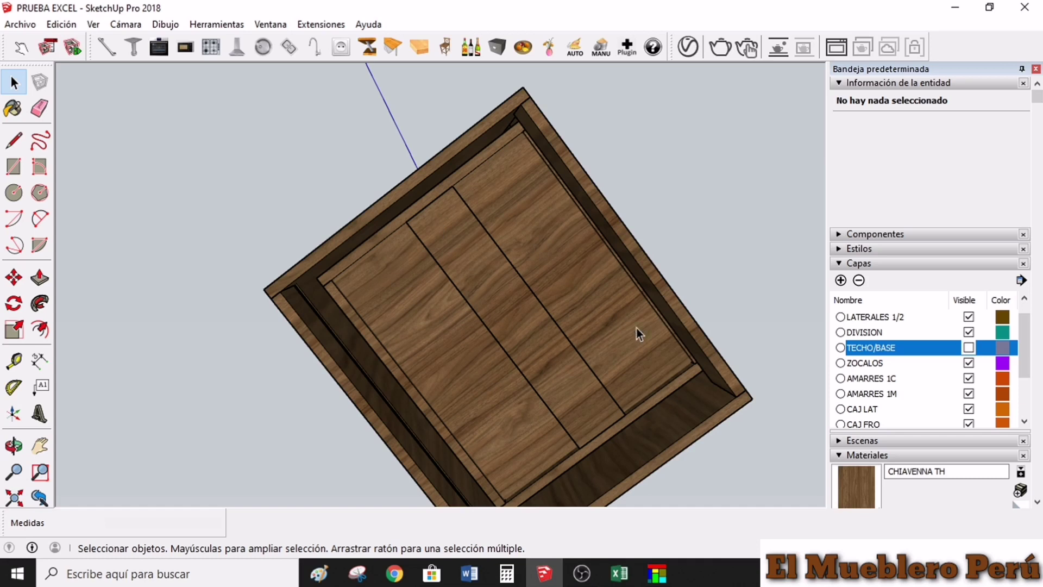
pyautogui.moveTo(499, 247)
pyautogui.mouseDown()
pyautogui.moveTo(531, 303)
pyautogui.moveTo(558, 296)
pyautogui.moveTo(484, 248)
pyautogui.mouseUp()
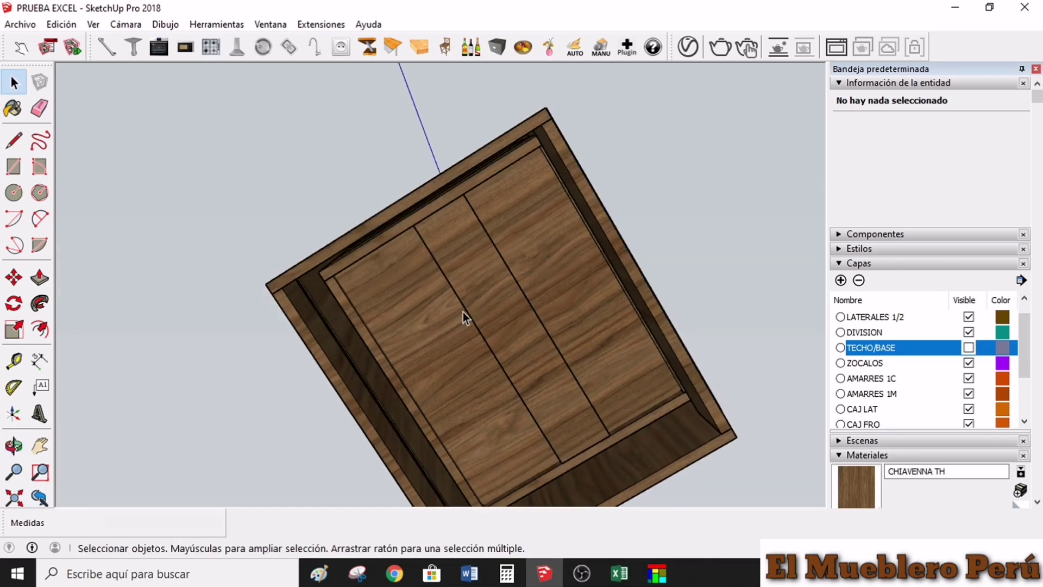
pyautogui.moveTo(582, 383); pyautogui.dragTo(523, 400)
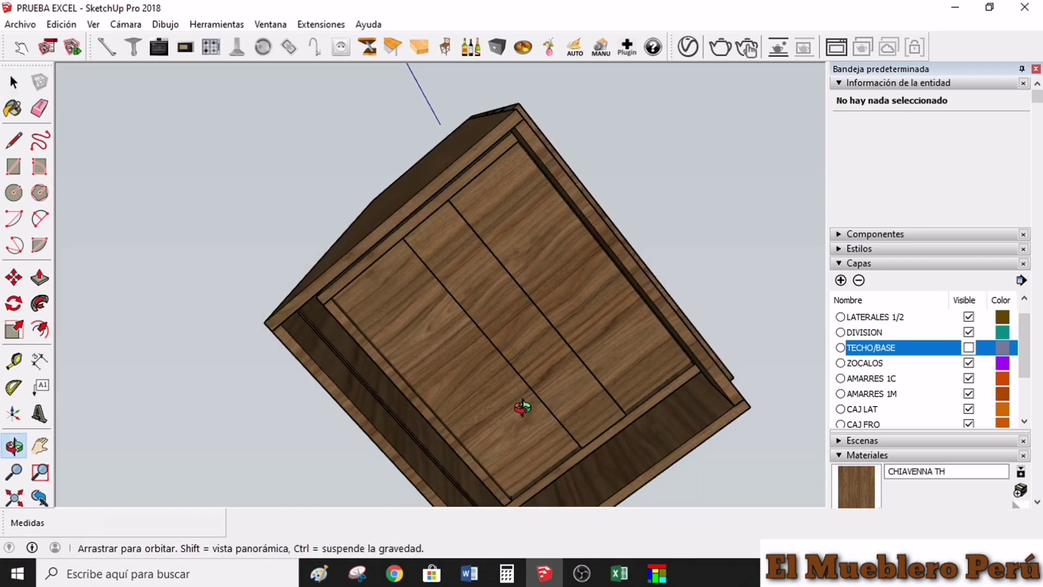
pyautogui.scroll(3, 435, 292)
pyautogui.scroll(3, 428, 226)
pyautogui.moveTo(428, 226); pyautogui.dragTo(402, 235)
pyautogui.scroll(-2, 402, 275)
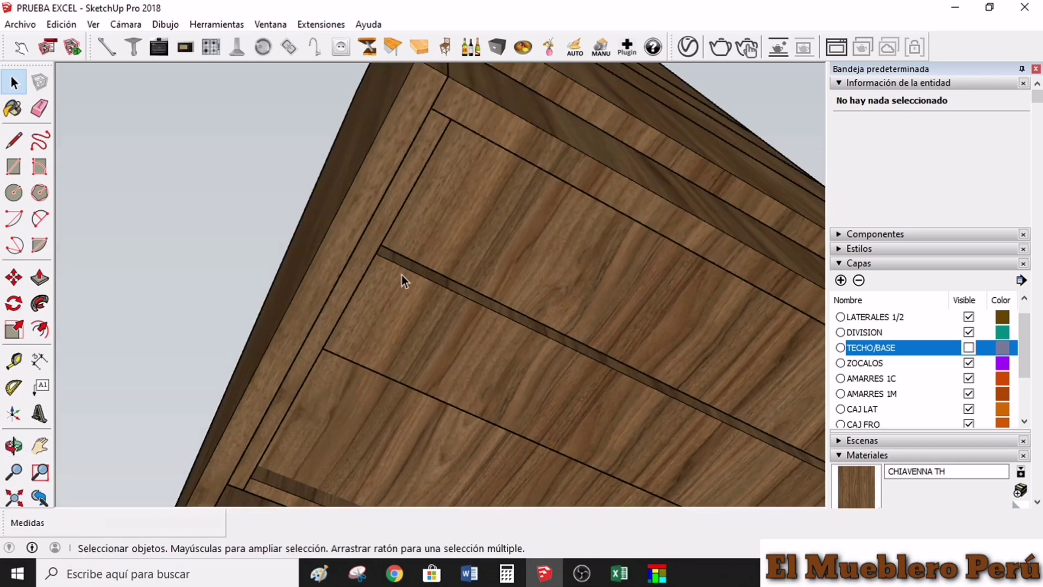
pyautogui.scroll(-2, 405, 275)
pyautogui.moveTo(427, 331)
pyautogui.mouseDown()
pyautogui.moveTo(533, 291)
pyautogui.moveTo(526, 326)
pyautogui.moveTo(550, 263)
pyautogui.moveTo(480, 332)
pyautogui.mouseUp()
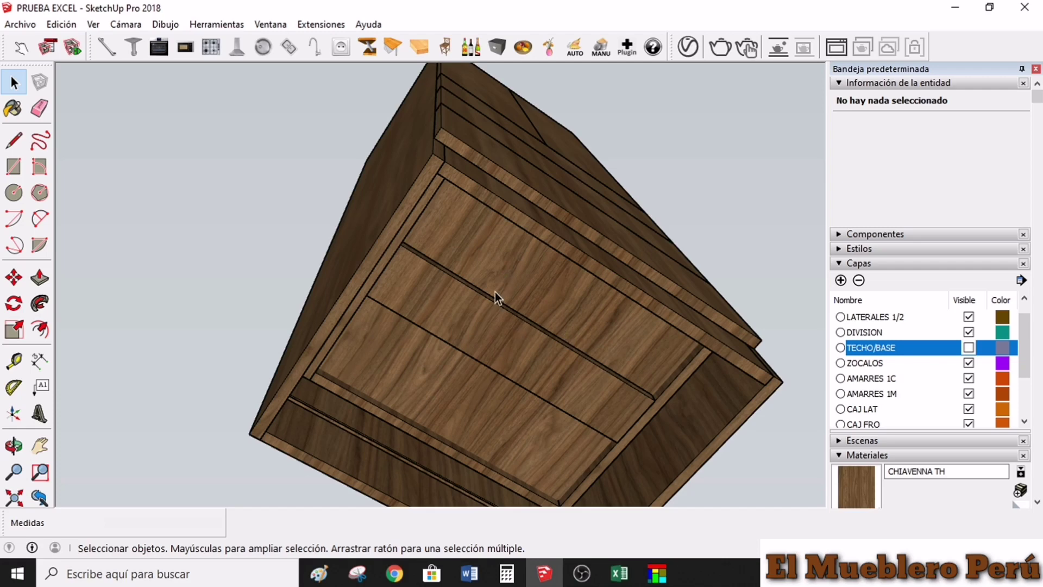
# - Orbit back to a front three-quarter view of the wardrobe and return to the cut list
pyautogui.moveTo(536, 329)
pyautogui.mouseDown()
pyautogui.moveTo(489, 298)
pyautogui.moveTo(372, 282)
pyautogui.moveTo(710, 454)
pyautogui.moveTo(543, 360)
pyautogui.moveTo(463, 167)
pyautogui.mouseUp()
pyautogui.scroll(-2, 461, 303)
pyautogui.scroll(-2, 394, 308)
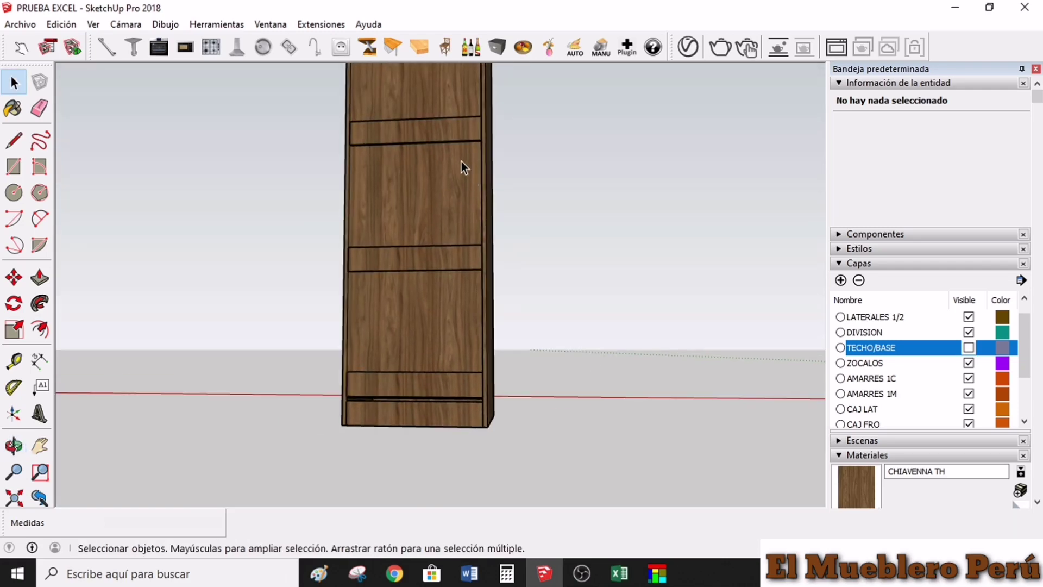
pyautogui.scroll(-1, 464, 321)
pyautogui.moveTo(435, 251); pyautogui.dragTo(449, 302)
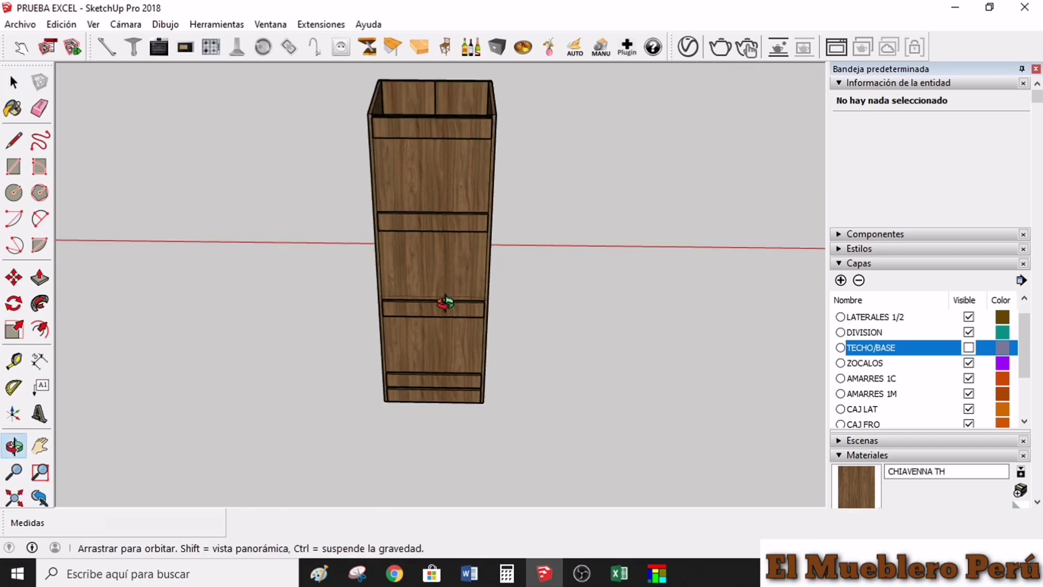
pyautogui.moveTo(496, 159)
pyautogui.mouseDown()
pyautogui.moveTo(231, 216)
pyautogui.moveTo(340, 212)
pyautogui.moveTo(241, 256)
pyautogui.moveTo(386, 286)
pyautogui.moveTo(677, 220)
pyautogui.moveTo(431, 233)
pyautogui.moveTo(428, 288)
pyautogui.moveTo(422, 237)
pyautogui.mouseUp()
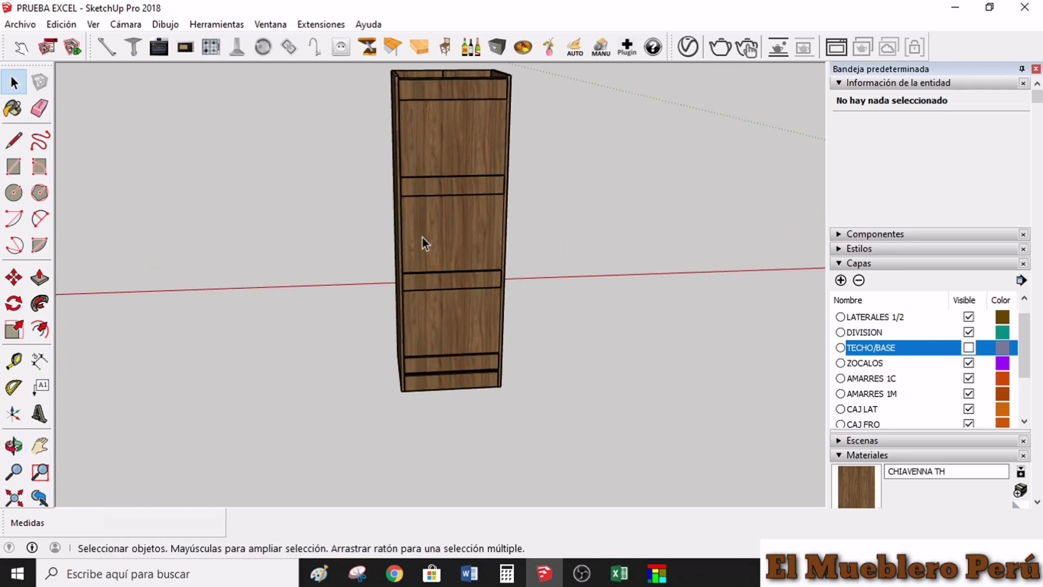
pyautogui.moveTo(513, 209)
pyautogui.mouseDown()
pyautogui.moveTo(410, 226)
pyautogui.moveTo(458, 228)
pyautogui.moveTo(517, 296)
pyautogui.moveTo(598, 326)
pyautogui.mouseUp()
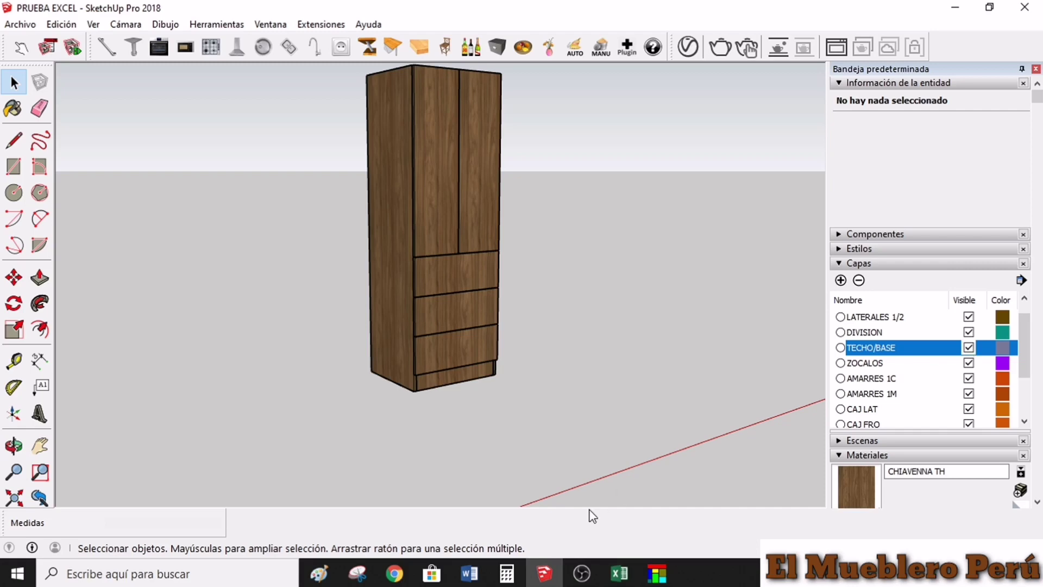
pyautogui.click(657, 573)
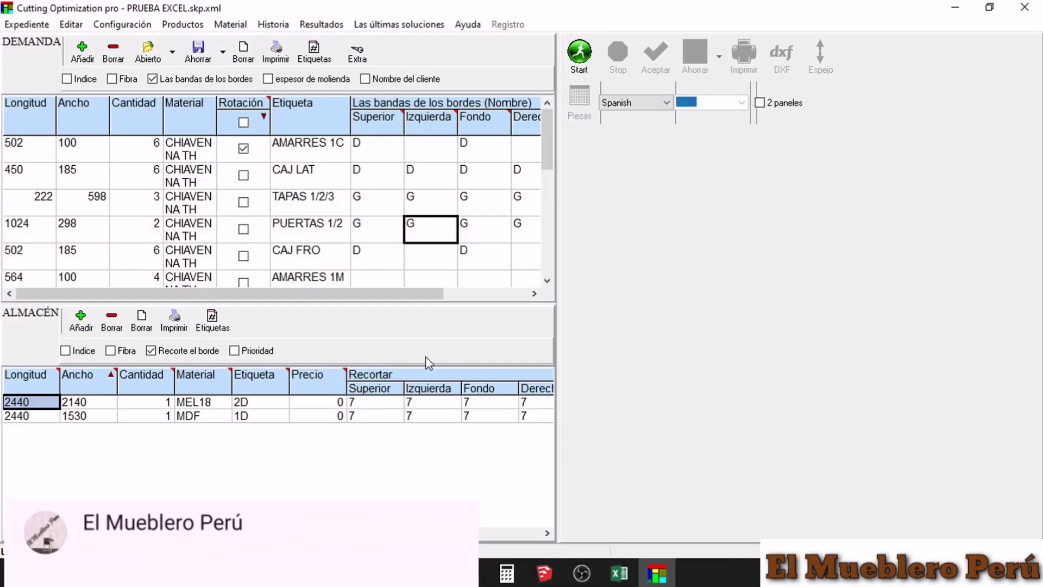
# - Give AMARRES 1M D edge banding on its top and bottom edges
pyautogui.click(547, 281)
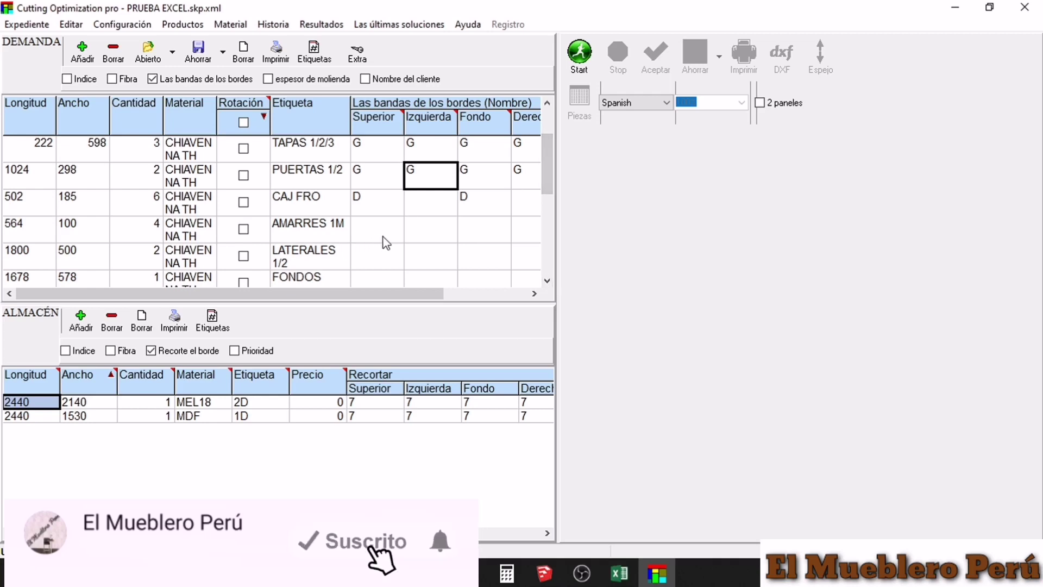
pyautogui.doubleClick(416, 227)
pyautogui.click(556, 255)
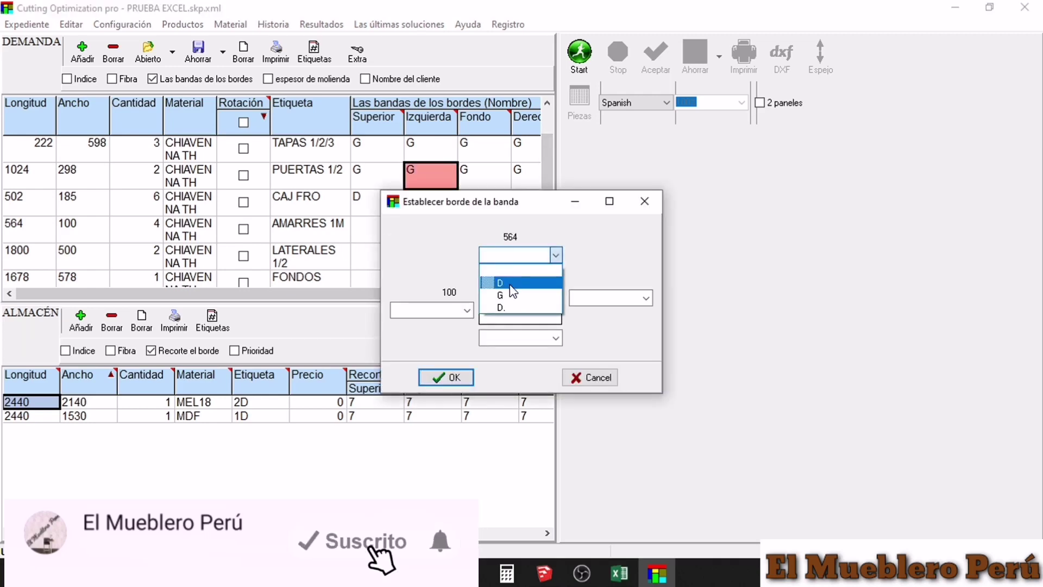
pyautogui.click(513, 284)
pyautogui.click(558, 338)
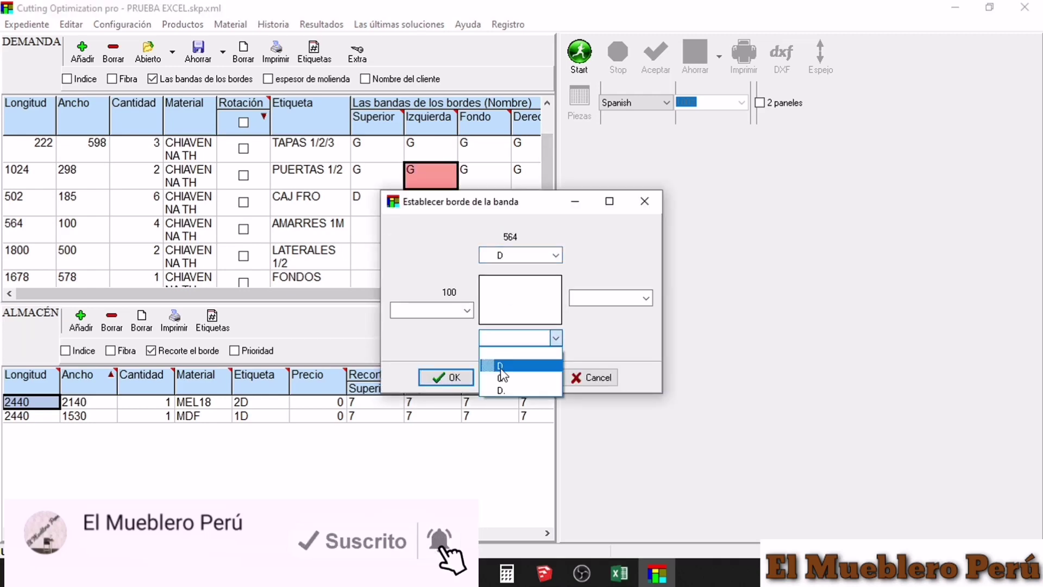
pyautogui.click(497, 362)
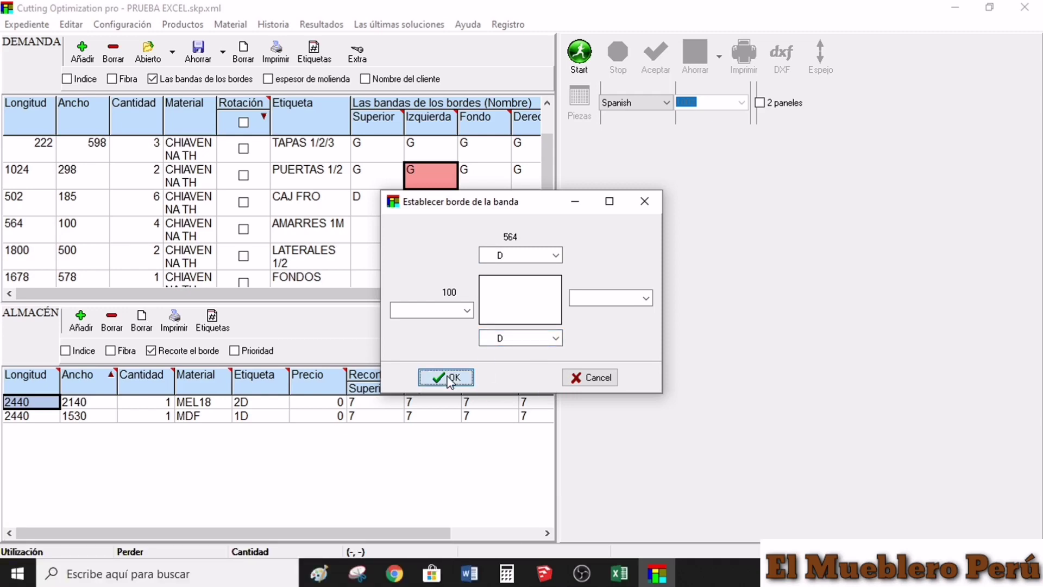
pyautogui.click(449, 377)
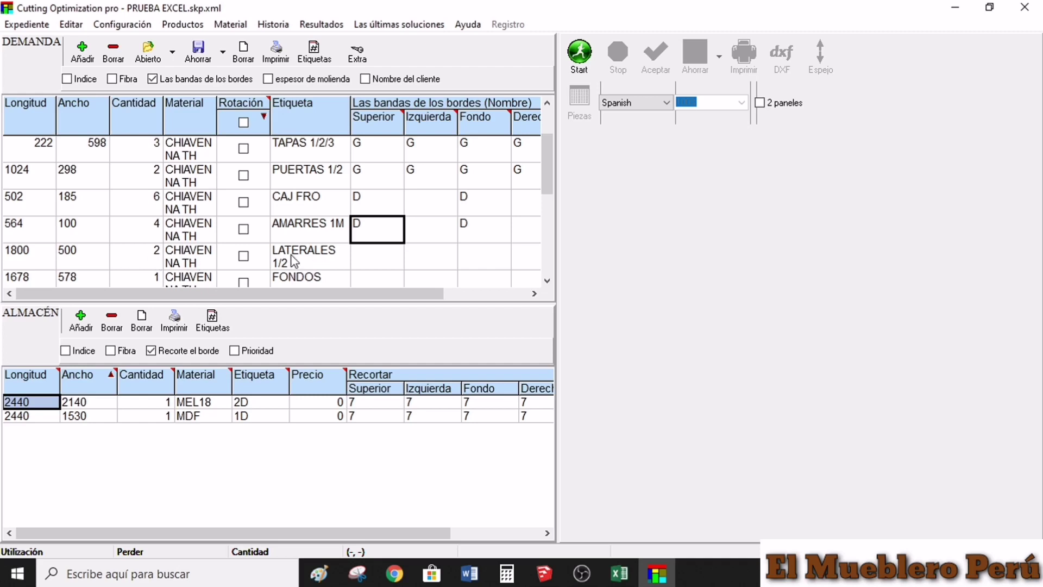
# - Band all four edges of LATERALES 1/2 (top, left, bottom, right) with D
pyautogui.doubleClick(376, 261)
pyautogui.click(555, 254)
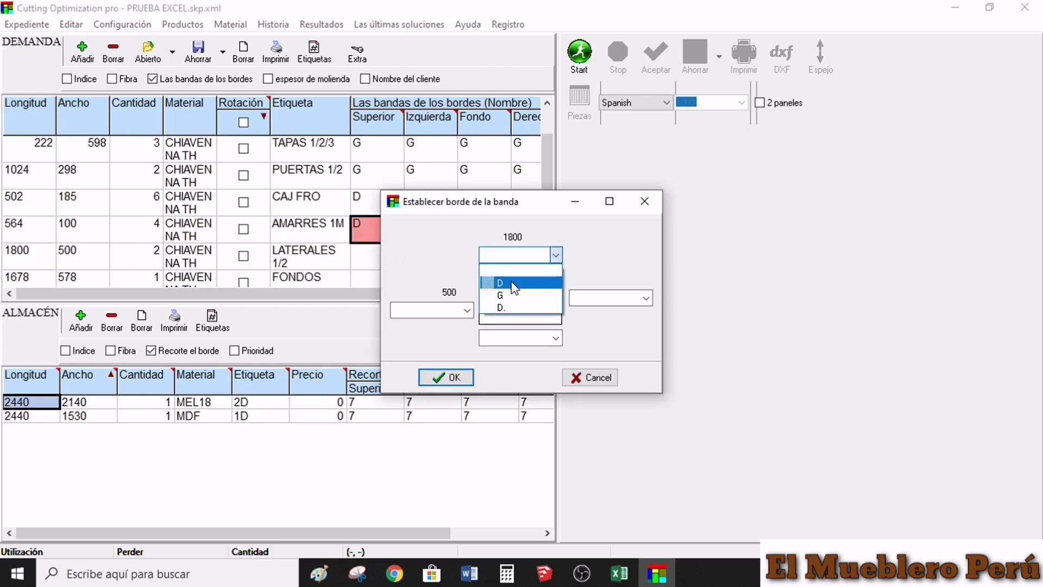
pyautogui.click(521, 282)
pyautogui.click(466, 310)
pyautogui.click(419, 339)
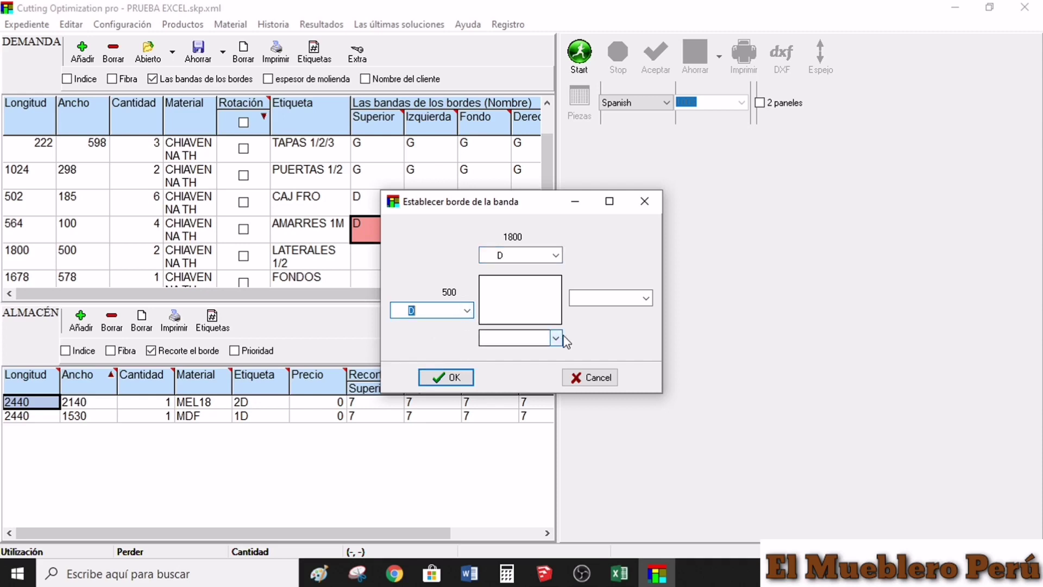
pyautogui.click(556, 338)
pyautogui.click(508, 365)
pyautogui.click(647, 298)
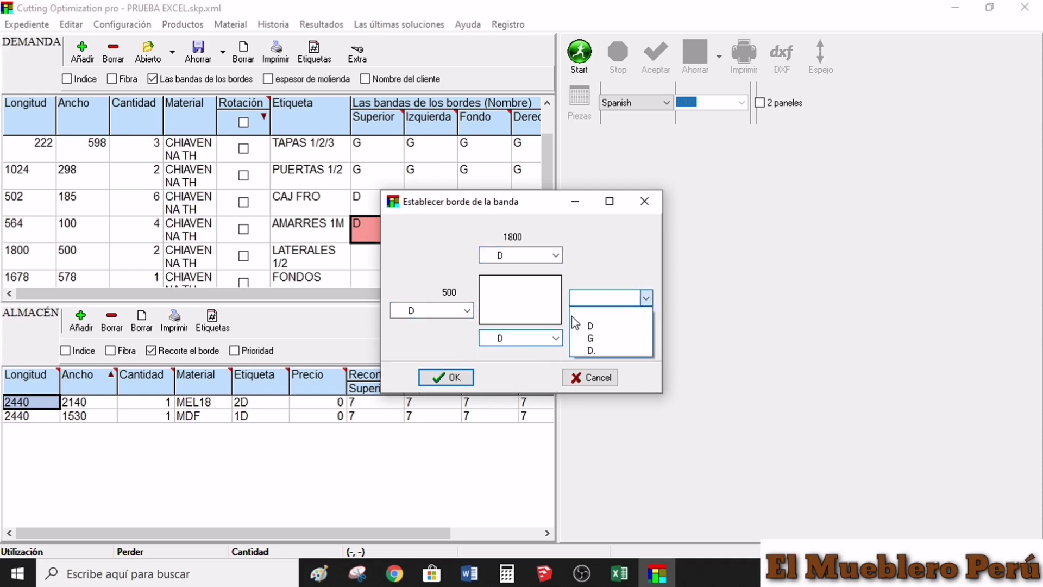
pyautogui.click(590, 325)
pyautogui.click(450, 378)
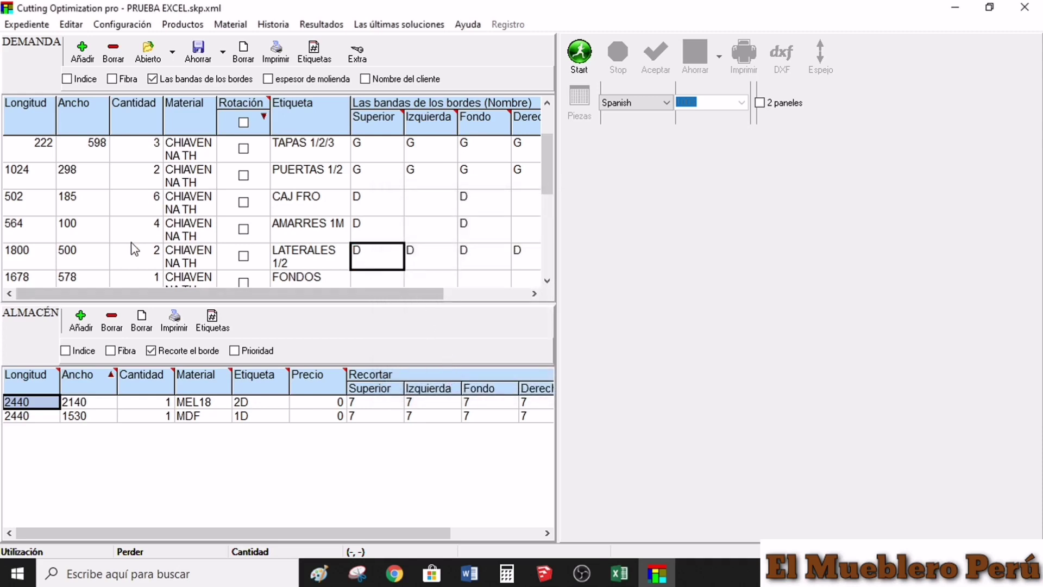
# - Scroll through the cut list to review the remaining pieces
pyautogui.click(548, 281)
pyautogui.click(547, 281)
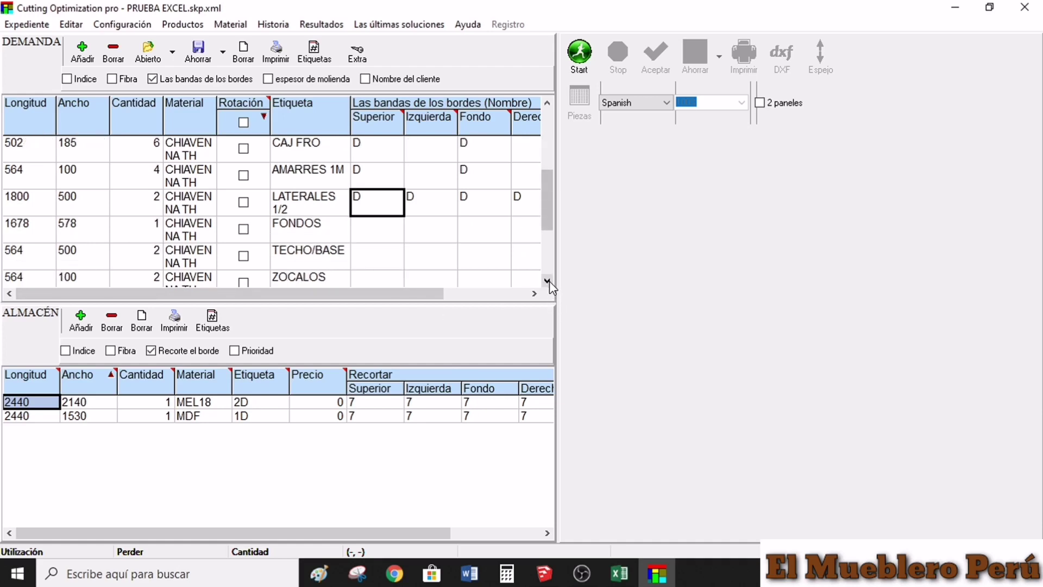
pyautogui.click(547, 103)
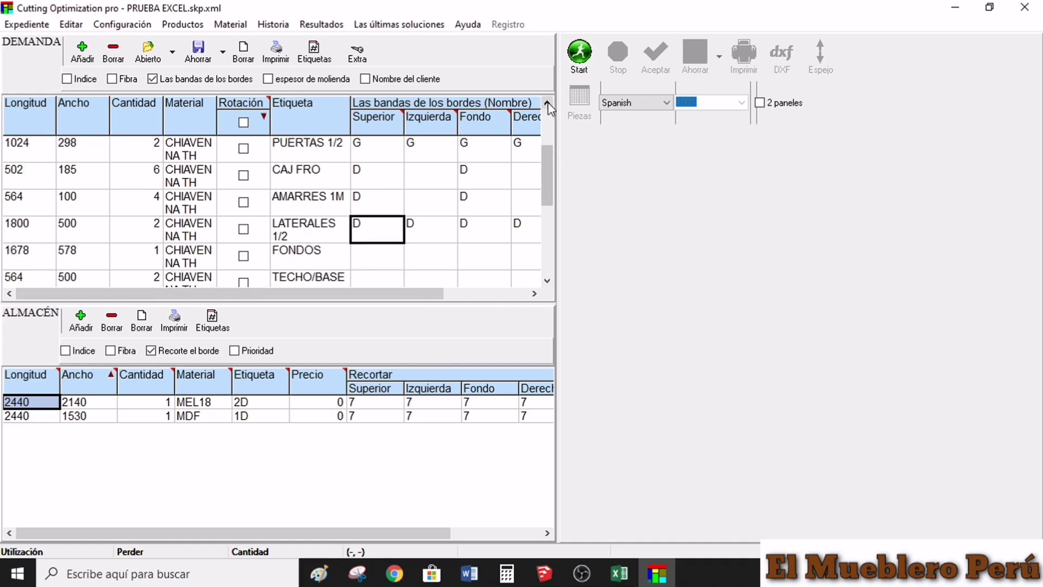
pyautogui.click(548, 103)
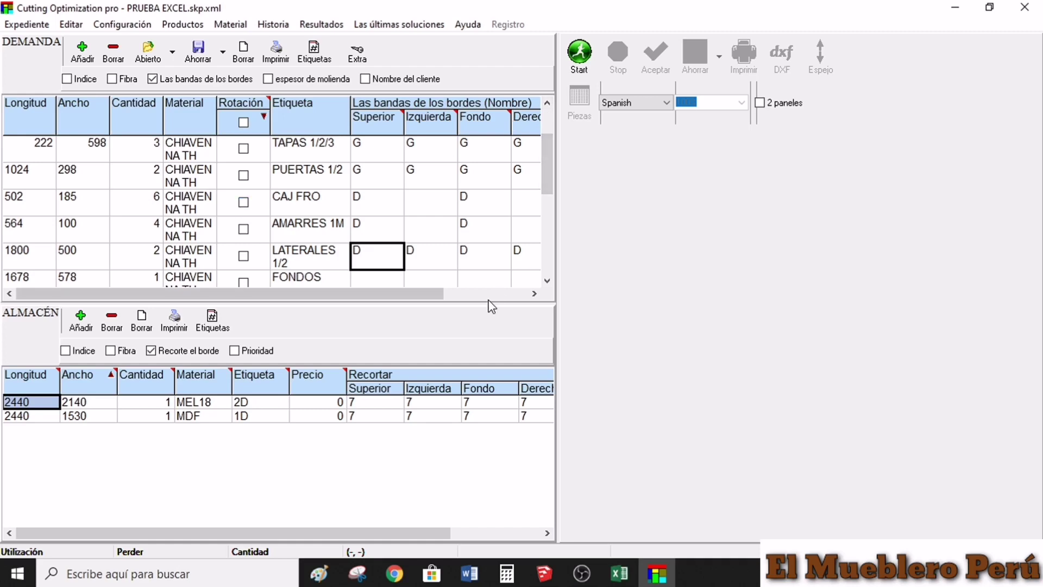
pyautogui.click(548, 281)
pyautogui.click(548, 280)
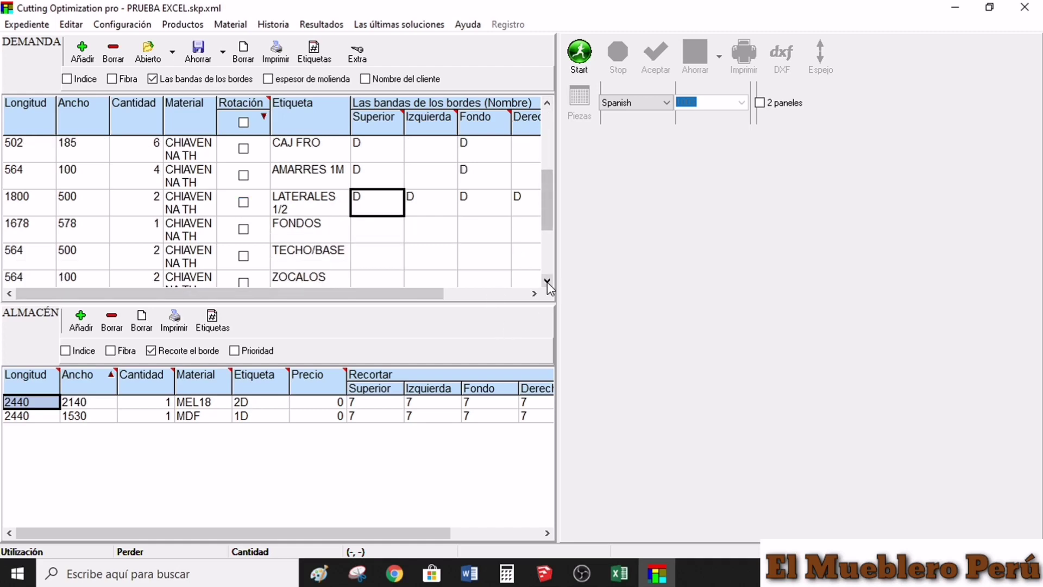
pyautogui.click(548, 281)
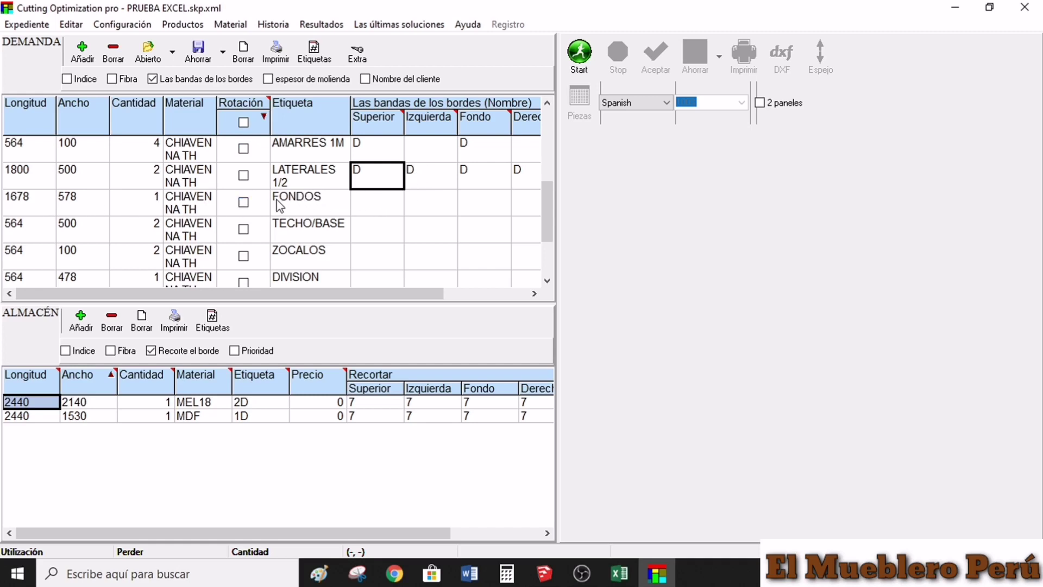
# - Set the FONDOS piece's material to MDF
pyautogui.click(204, 209)
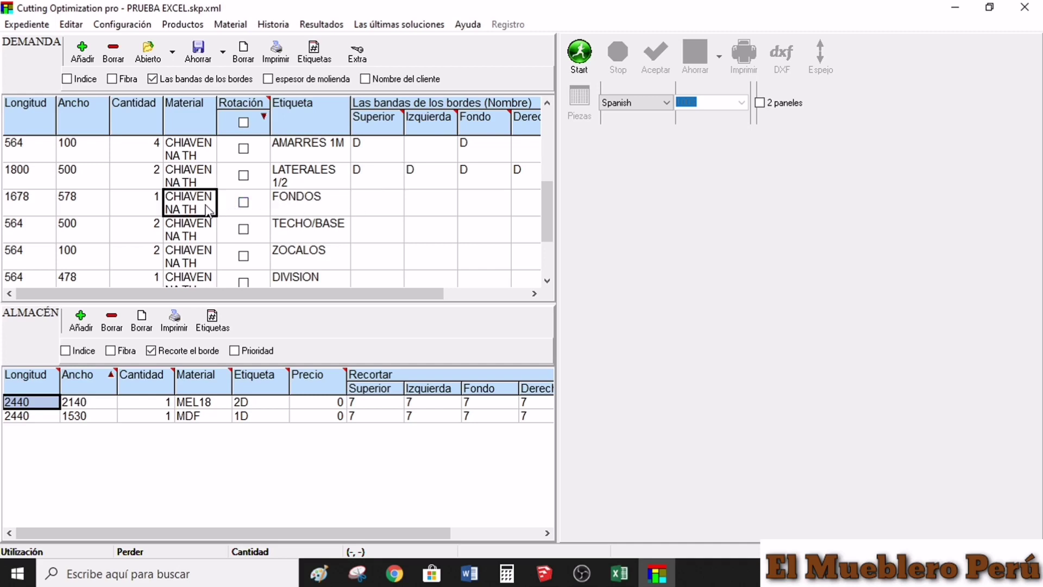
pyautogui.click(196, 200)
pyautogui.click(209, 199)
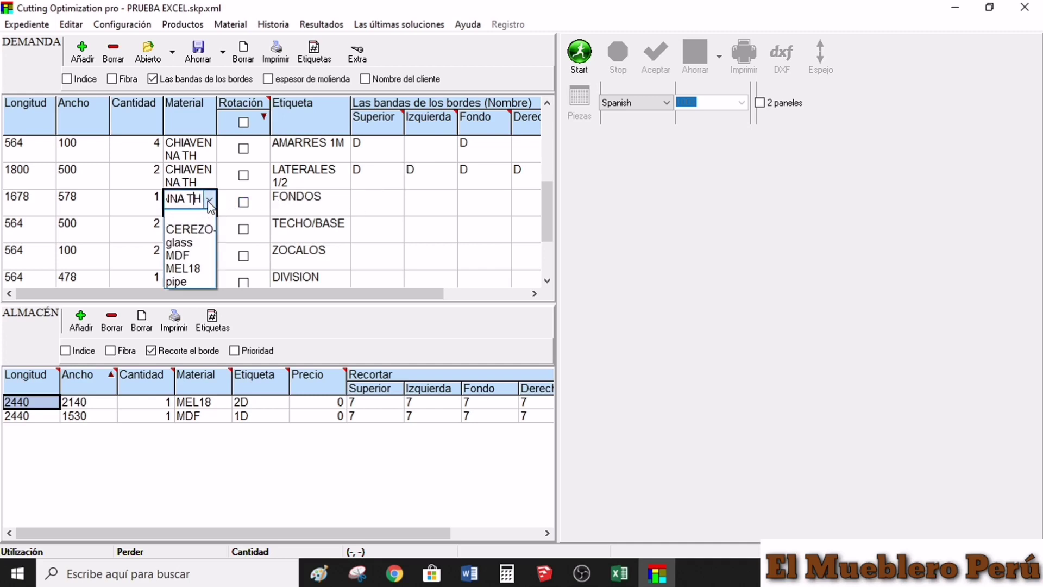
pyautogui.click(191, 254)
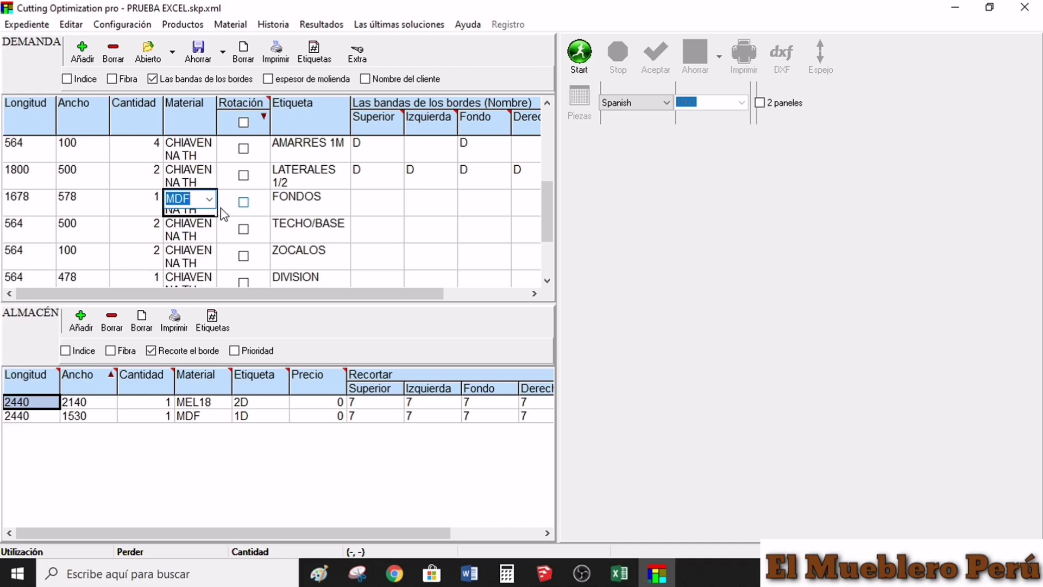
pyautogui.click(223, 209)
pyautogui.click(208, 199)
pyautogui.click(207, 199)
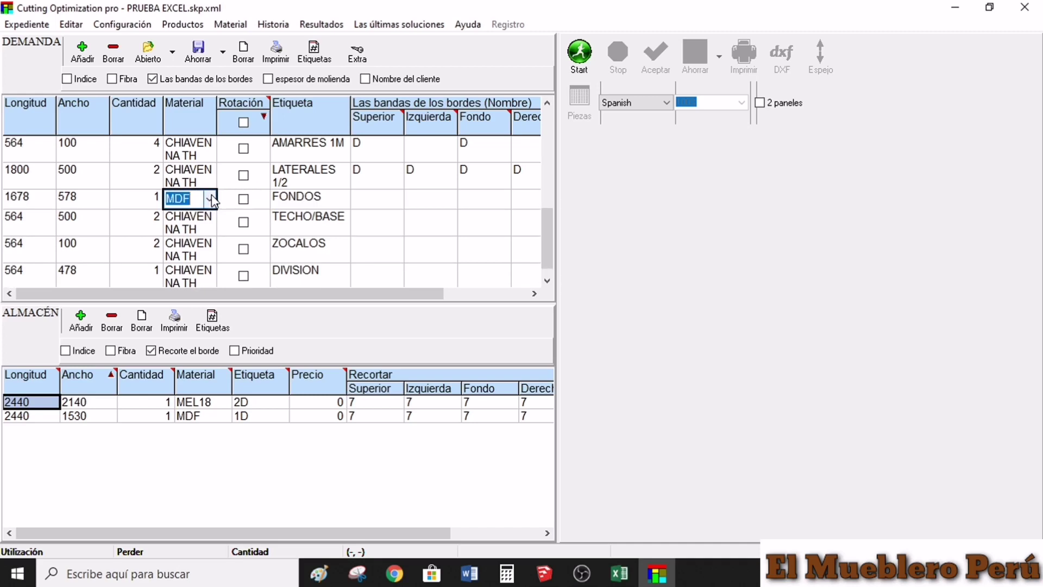
pyautogui.click(209, 200)
pyautogui.click(209, 200)
pyautogui.click(209, 200)
pyautogui.click(209, 200)
pyautogui.click(228, 239)
pyautogui.click(193, 196)
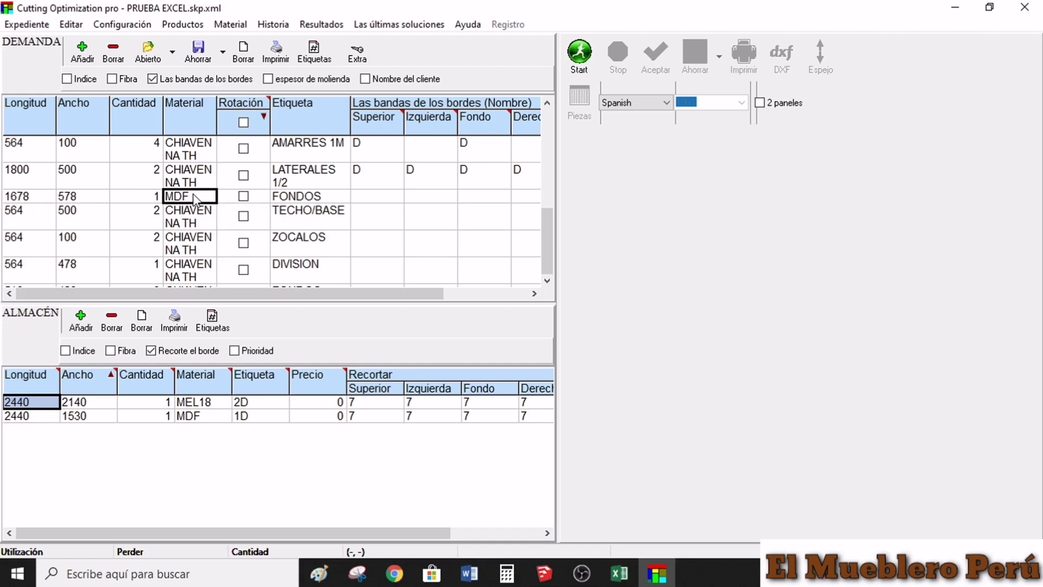
pyautogui.click(194, 194)
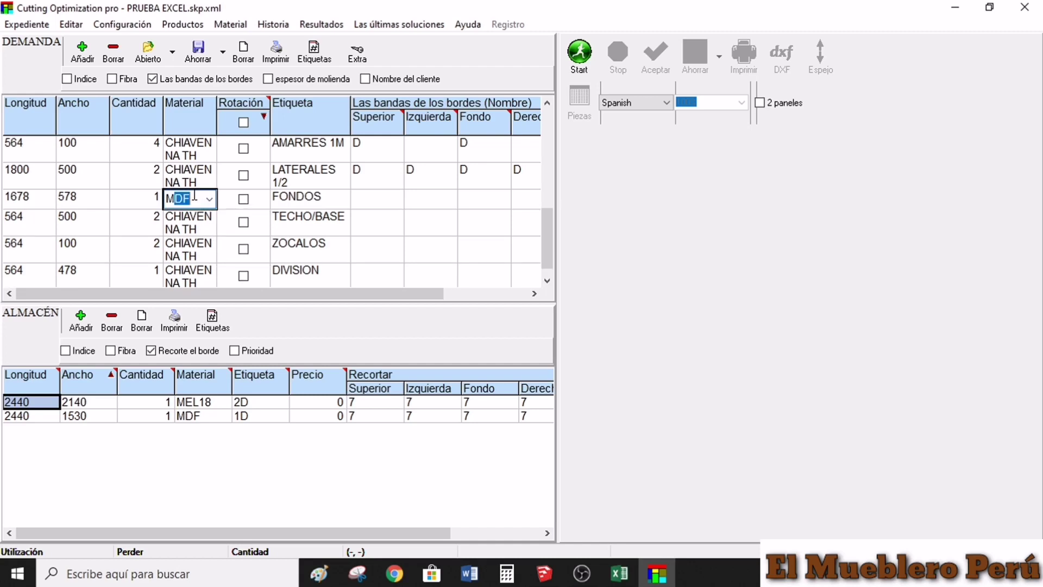
# - Band TECHO/BASE with D on its top and bottom edges, then switch to SketchUp
pyautogui.doubleClick(368, 266)
pyautogui.click(645, 202)
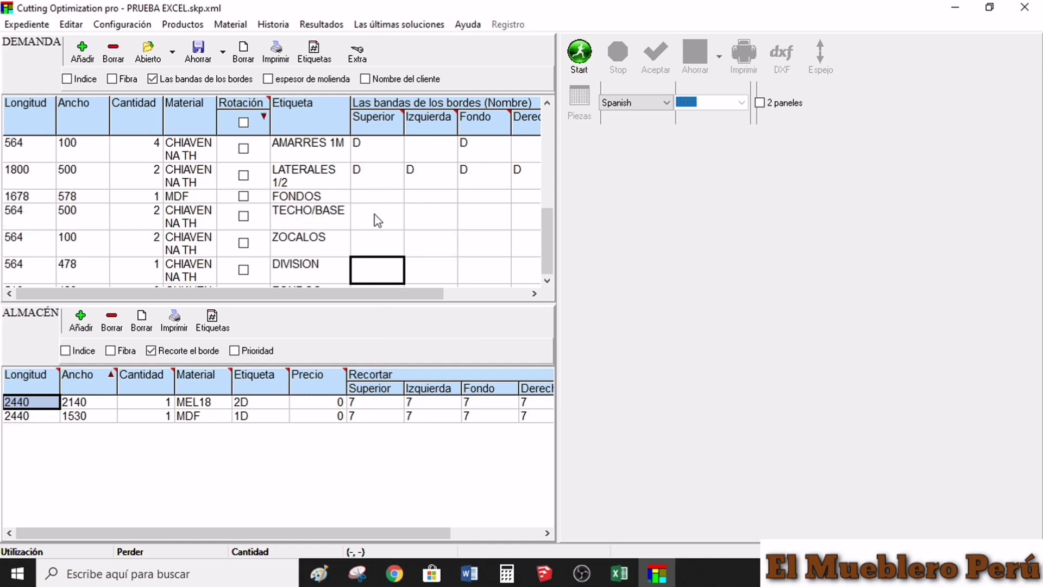
pyautogui.press('Return')
pyautogui.click(554, 254)
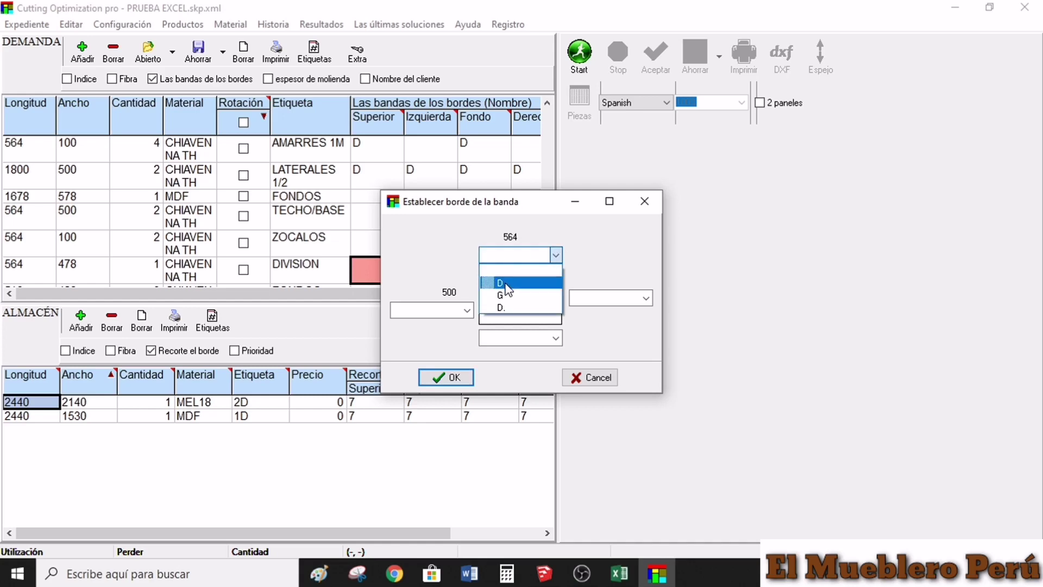
pyautogui.click(506, 283)
pyautogui.click(556, 337)
pyautogui.click(501, 352)
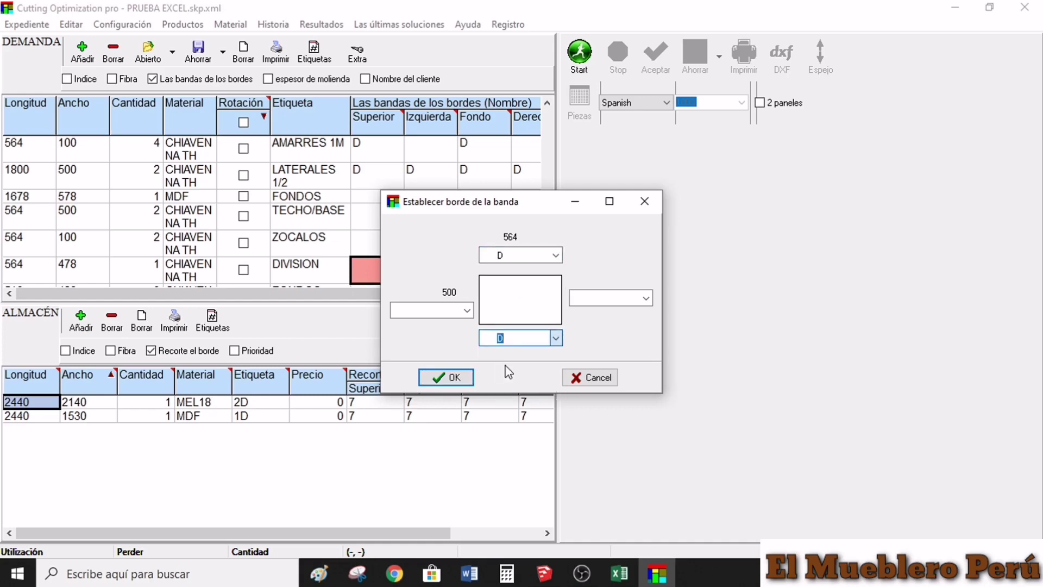
pyautogui.click(454, 377)
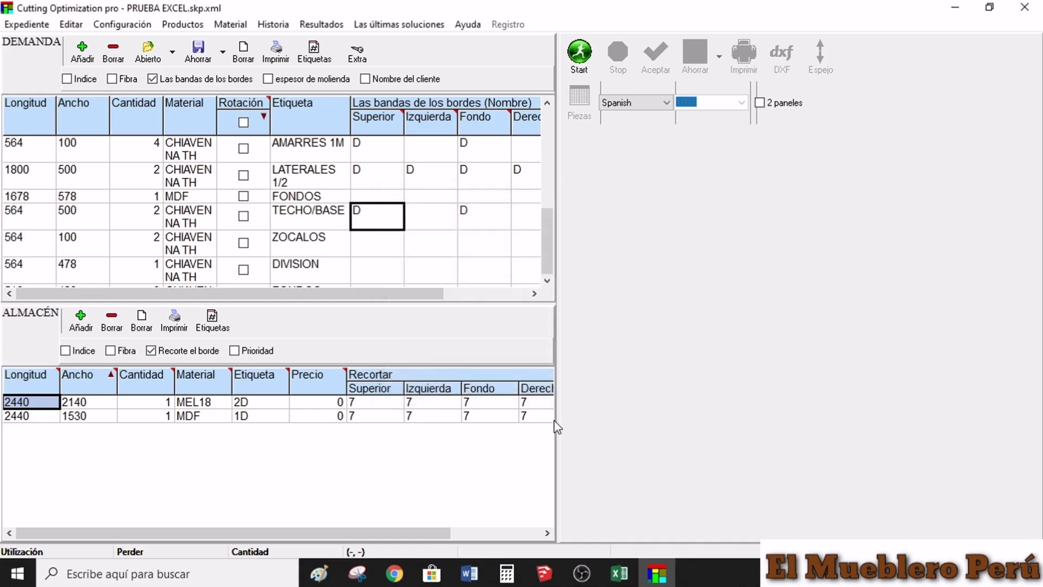
pyautogui.click(552, 580)
# - Orbit and zoom in on the front edge of the wardrobe's top panel
pyautogui.scroll(-3, 502, 262)
pyautogui.scroll(3, 458, 173)
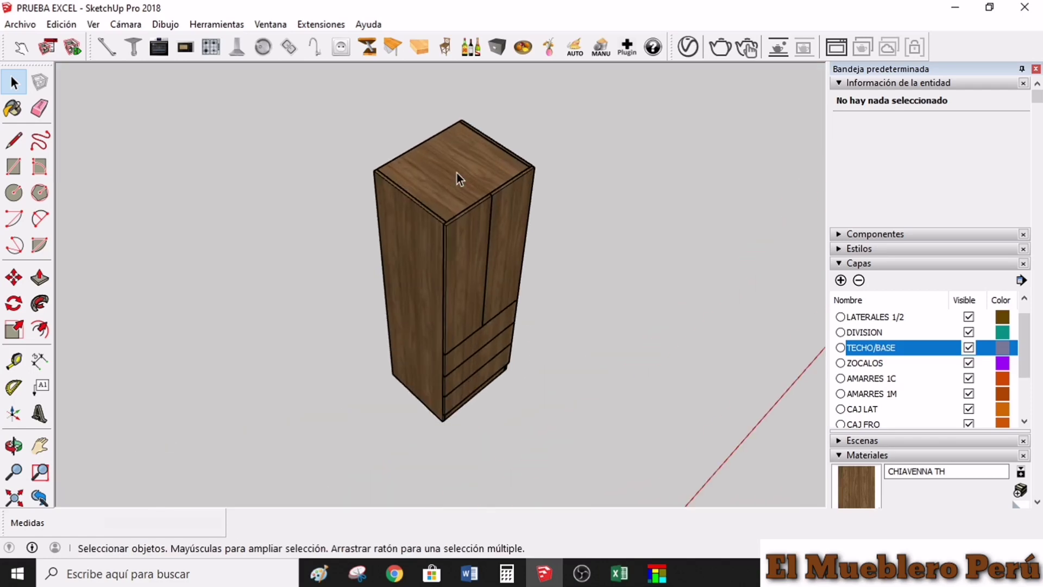
pyautogui.scroll(3, 457, 173)
pyautogui.scroll(2, 467, 175)
pyautogui.moveTo(550, 195)
pyautogui.mouseDown()
pyautogui.moveTo(289, 191)
pyautogui.moveTo(330, 299)
pyautogui.mouseUp()
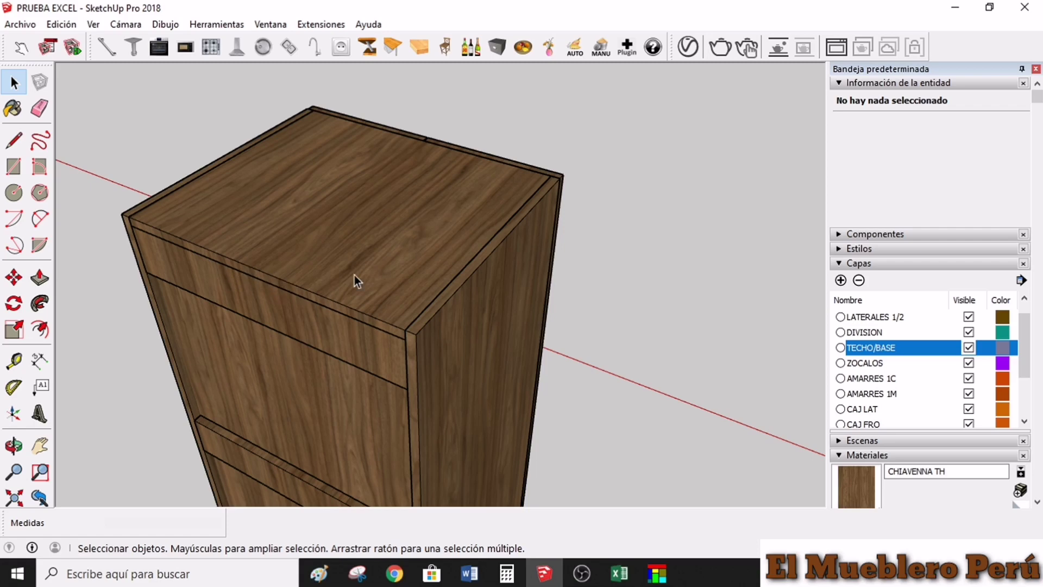
pyautogui.moveTo(354, 275); pyautogui.dragTo(406, 200)
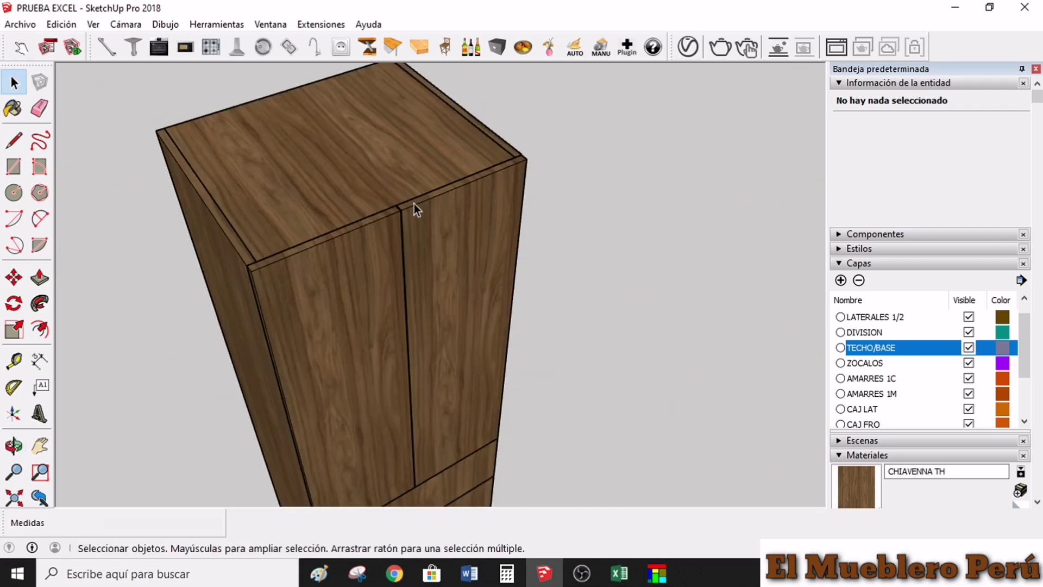
pyautogui.scroll(2, 403, 214)
pyautogui.scroll(2, 419, 210)
pyautogui.scroll(2, 411, 208)
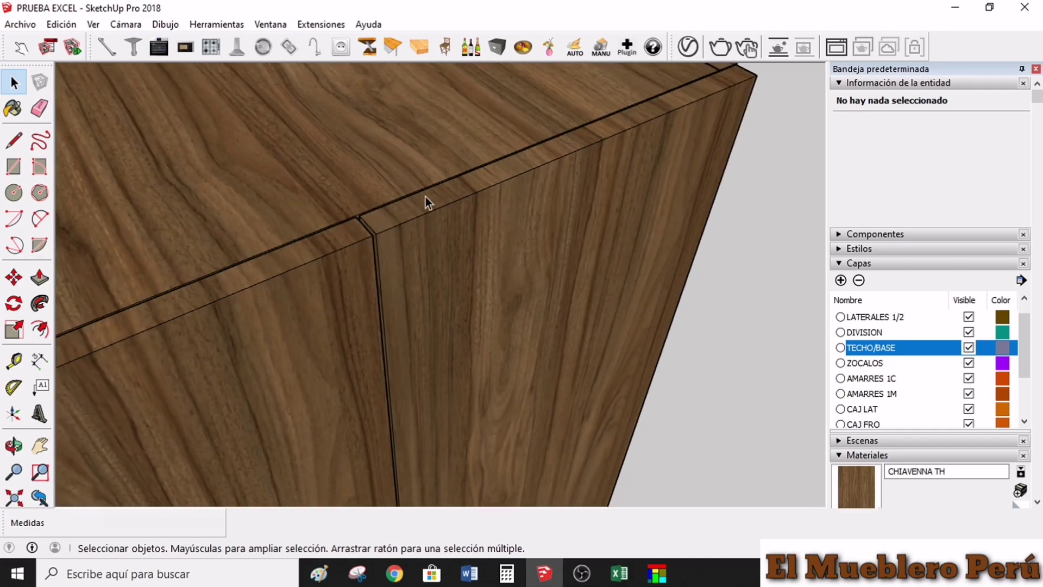
pyautogui.moveTo(404, 197); pyautogui.dragTo(459, 226)
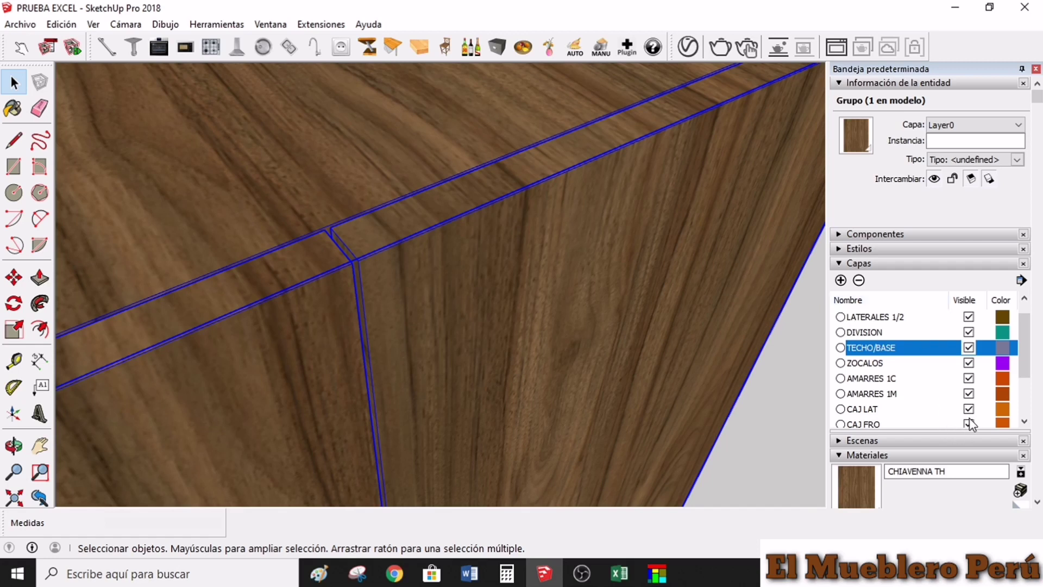
pyautogui.scroll(-2, 1021, 390)
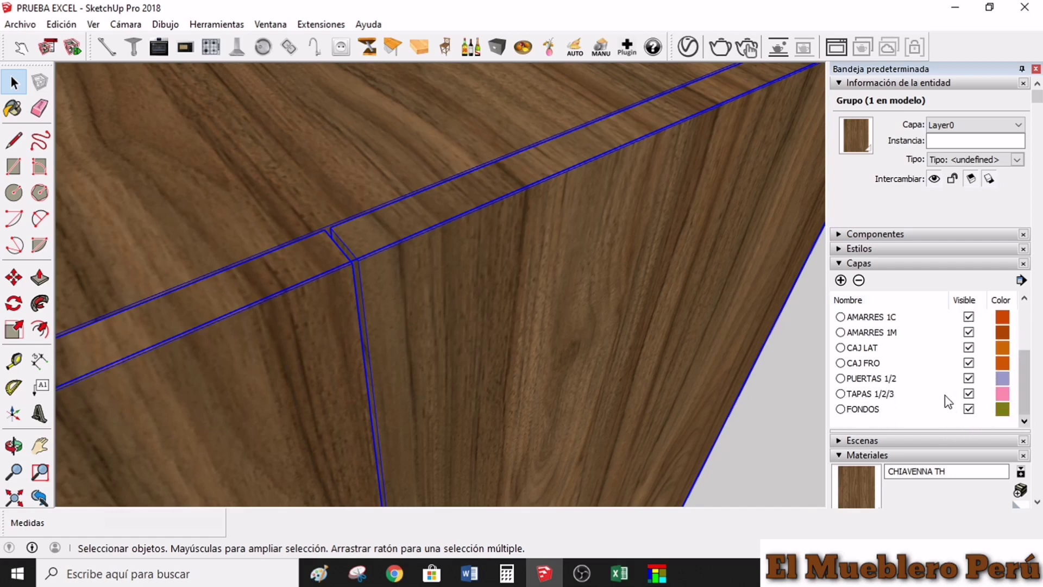
# - Hide the PUERTAS 1/2 layer to inspect, show it again, and return to the cut list
pyautogui.click(968, 378)
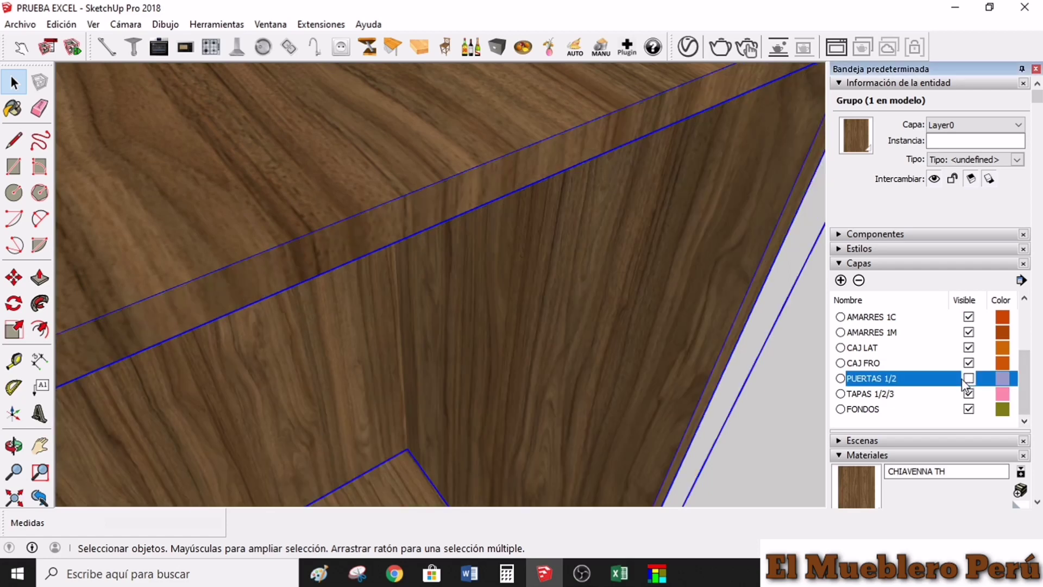
pyautogui.scroll(-3, 539, 280)
pyautogui.scroll(-2, 451, 216)
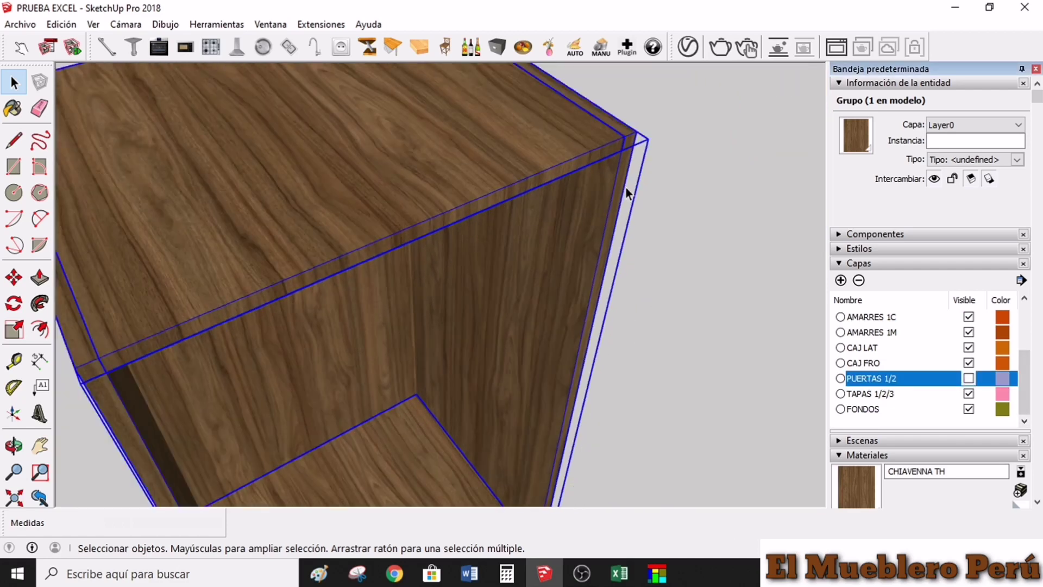
pyautogui.scroll(4, 507, 183)
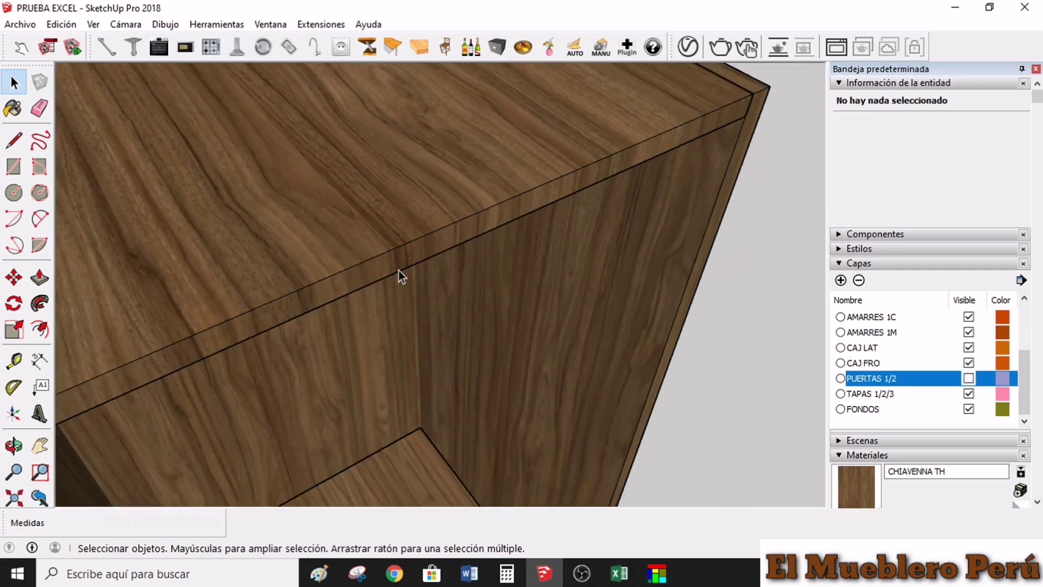
pyautogui.scroll(-2, 399, 271)
pyautogui.scroll(-2, 390, 220)
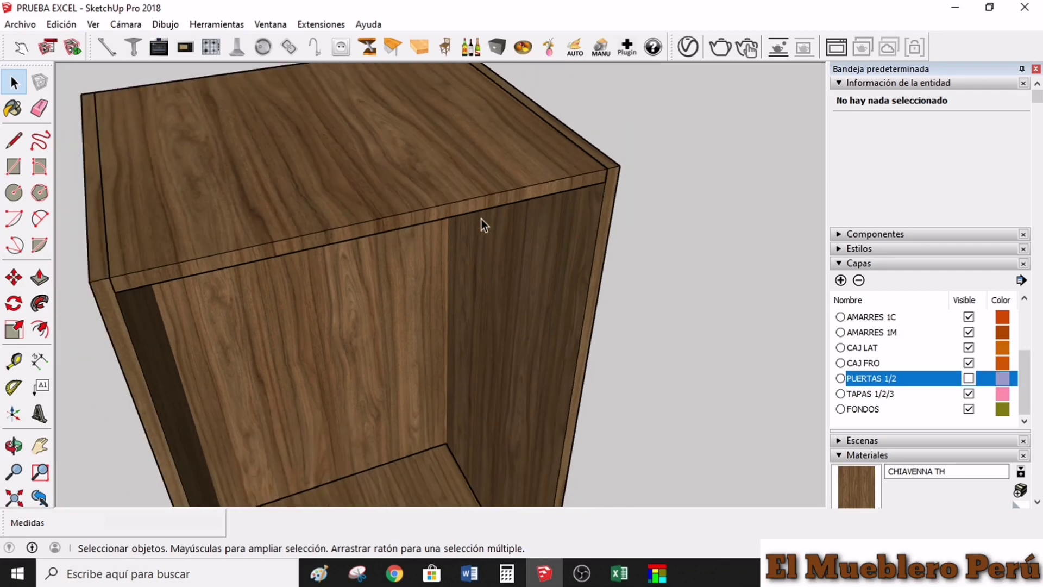
pyautogui.scroll(2, 425, 266)
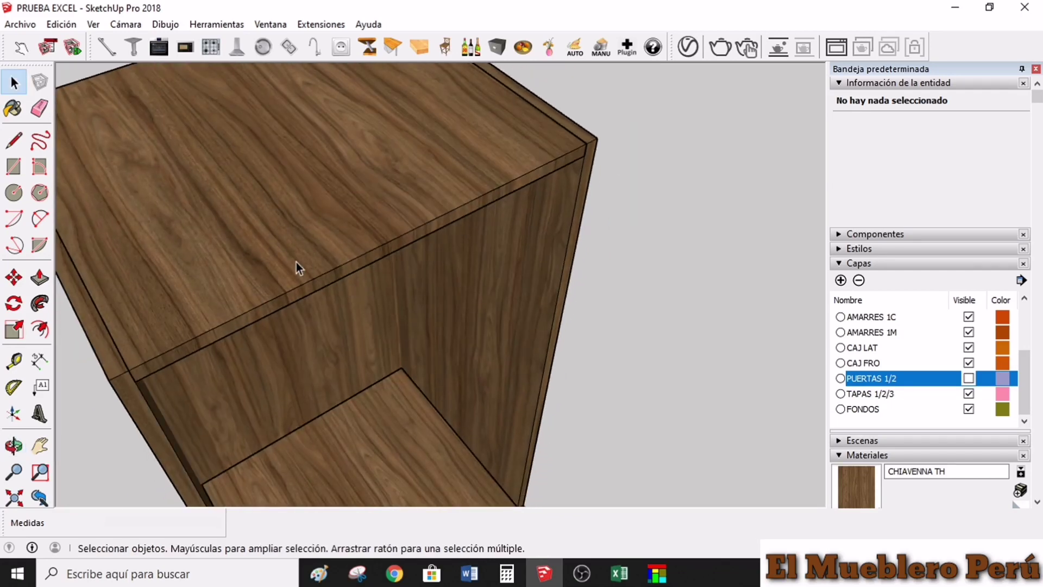
pyautogui.scroll(-3, 296, 262)
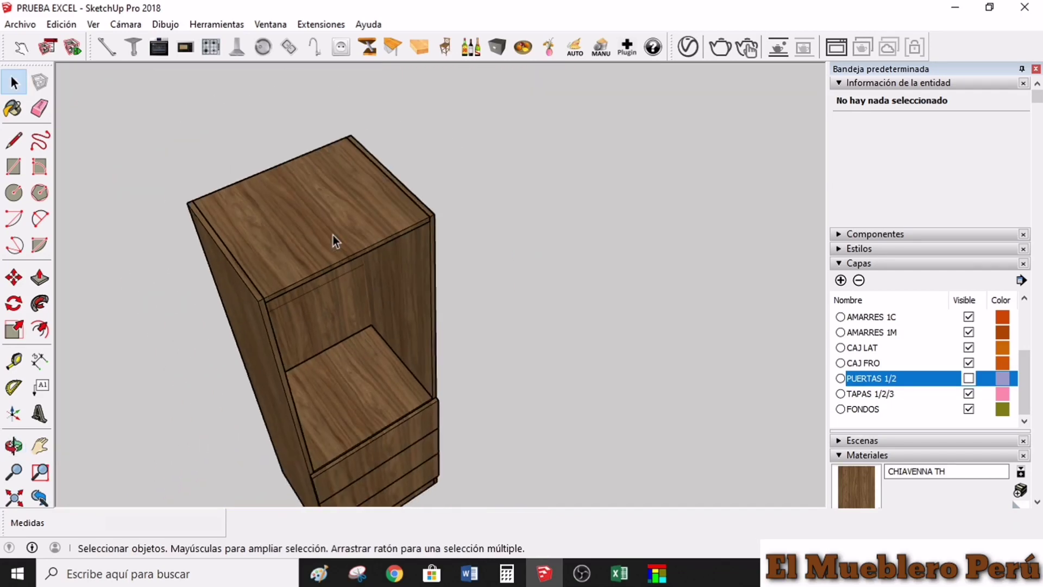
pyautogui.click(969, 378)
pyautogui.click(652, 574)
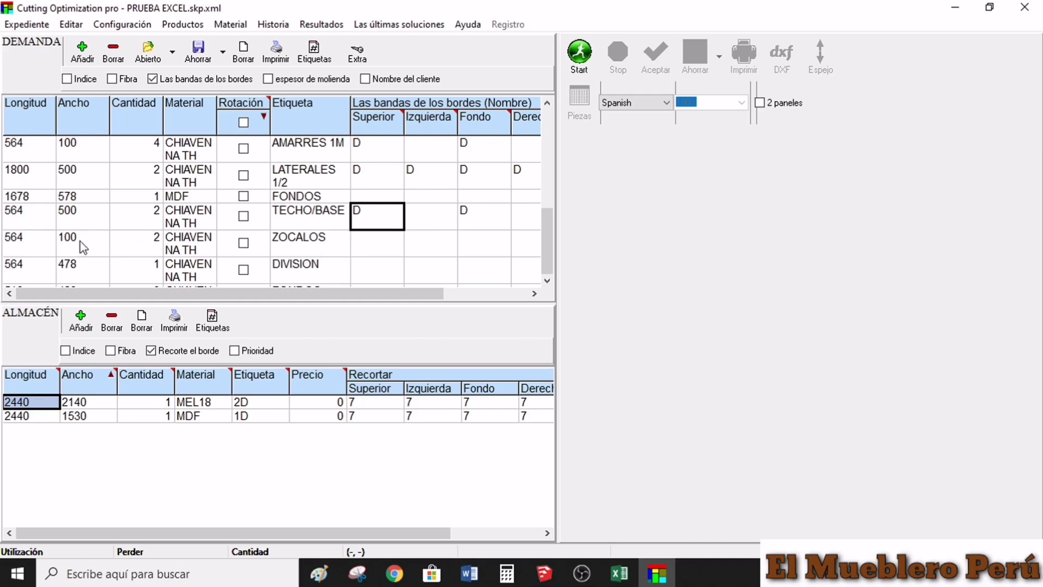
# - Resize ZOCALOS to 100 long by 564 wide, then minimize the cut list to reveal SketchUp
pyautogui.press('Down')
pyautogui.press('Return')
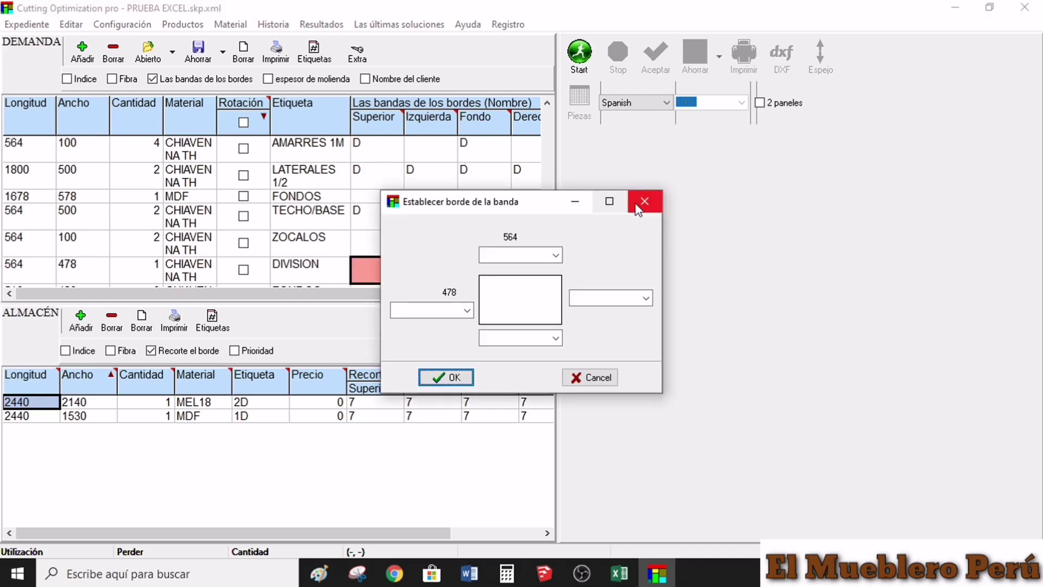
pyautogui.click(639, 201)
pyautogui.click(35, 239)
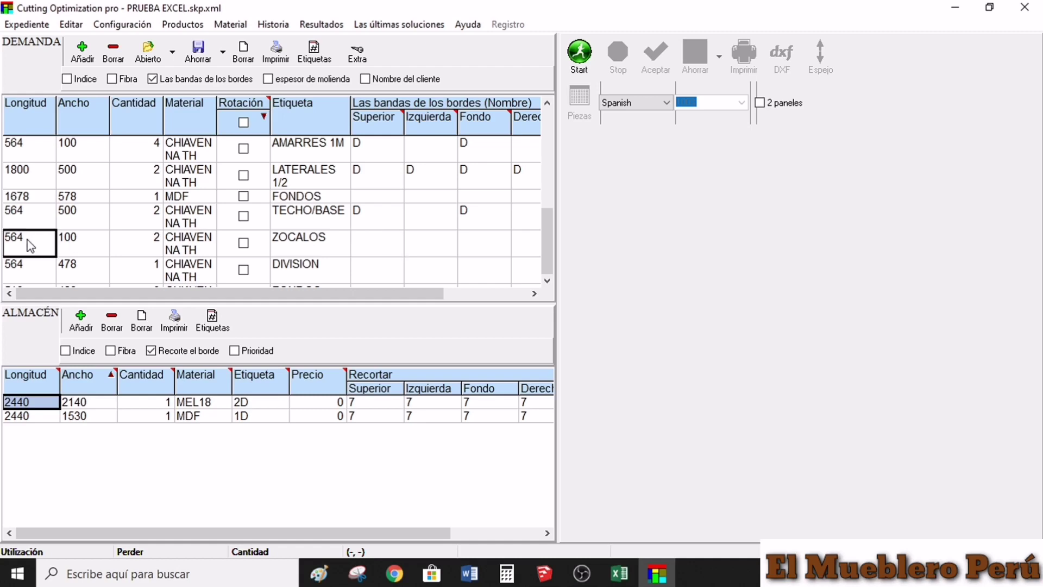
pyautogui.write('100')
pyautogui.click(79, 246)
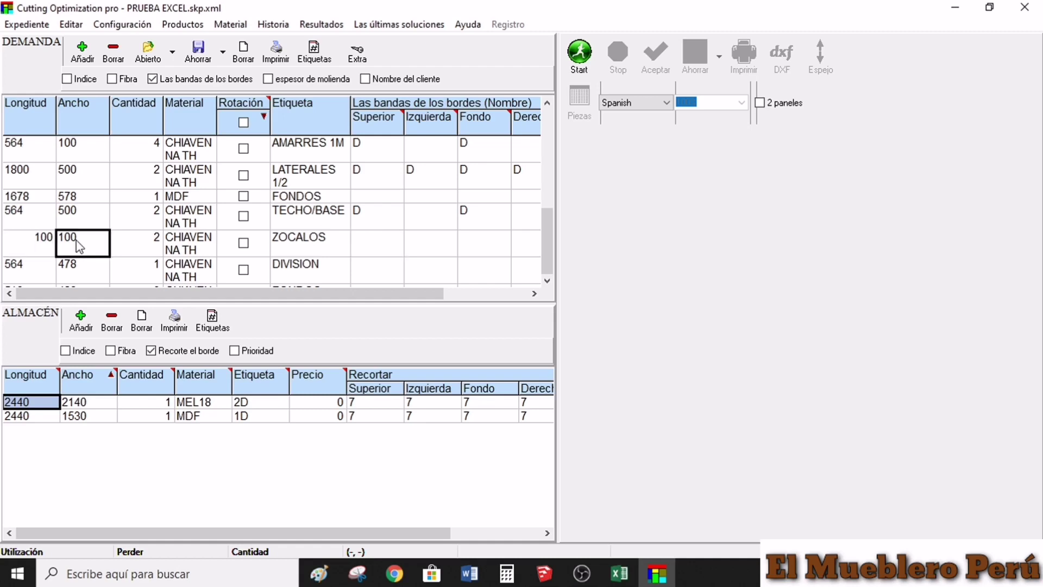
pyautogui.write('564')
pyautogui.press('Return')
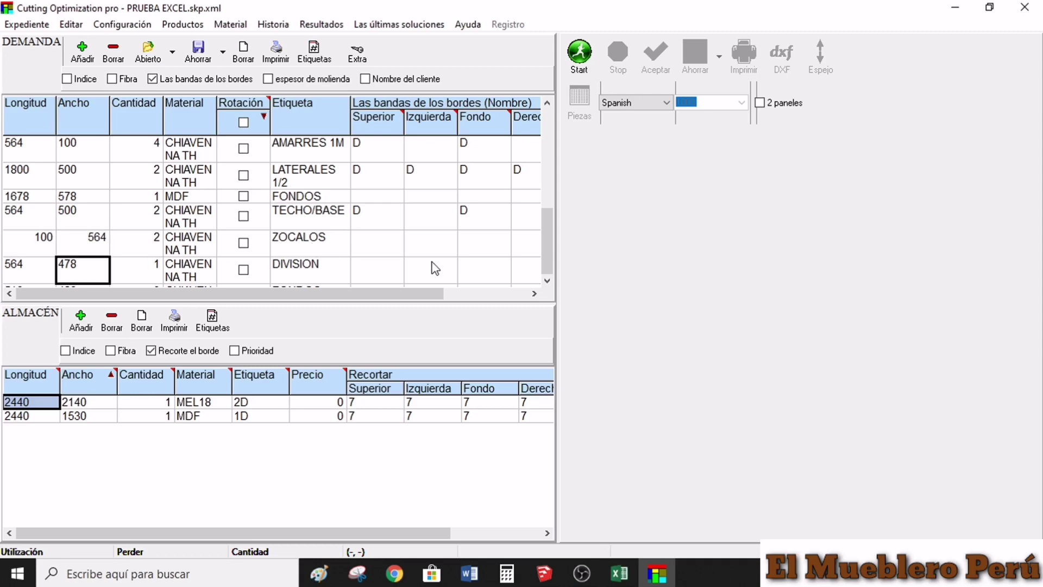
pyautogui.click(655, 574)
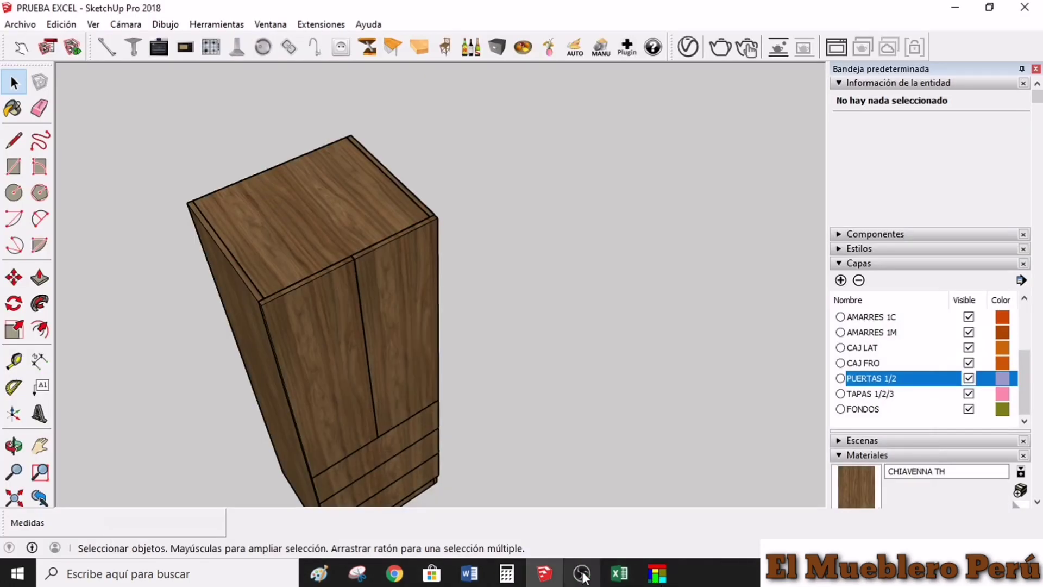
# - Orbit under the wardrobe to view the plinth and drawer fronts, then return to the cut list
pyautogui.scroll(-3, 510, 380)
pyautogui.scroll(5, 489, 427)
pyautogui.scroll(3, 391, 163)
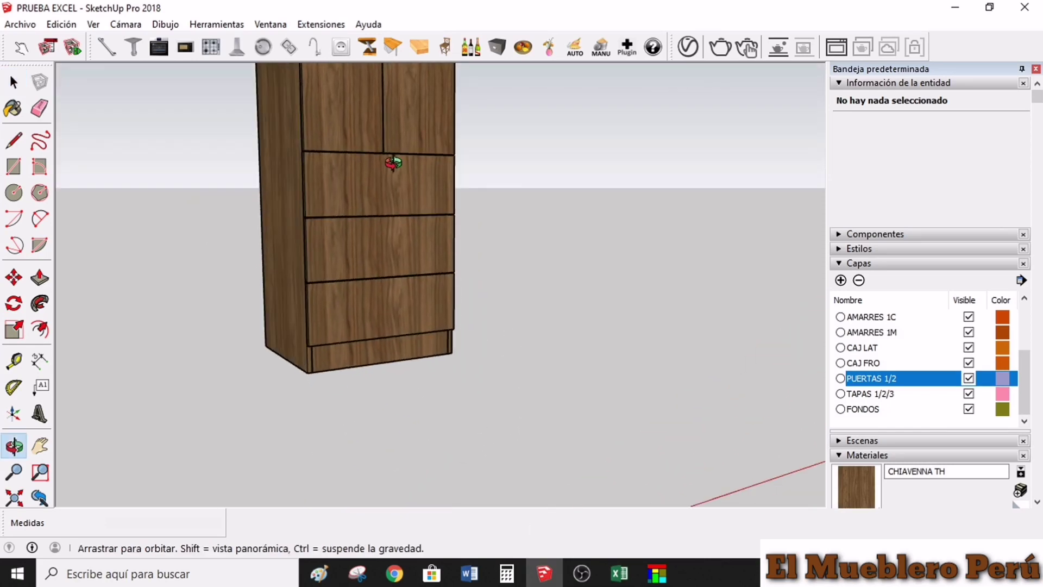
pyautogui.scroll(3, 344, 380)
pyautogui.scroll(3, 342, 337)
pyautogui.moveTo(341, 336); pyautogui.dragTo(333, 246)
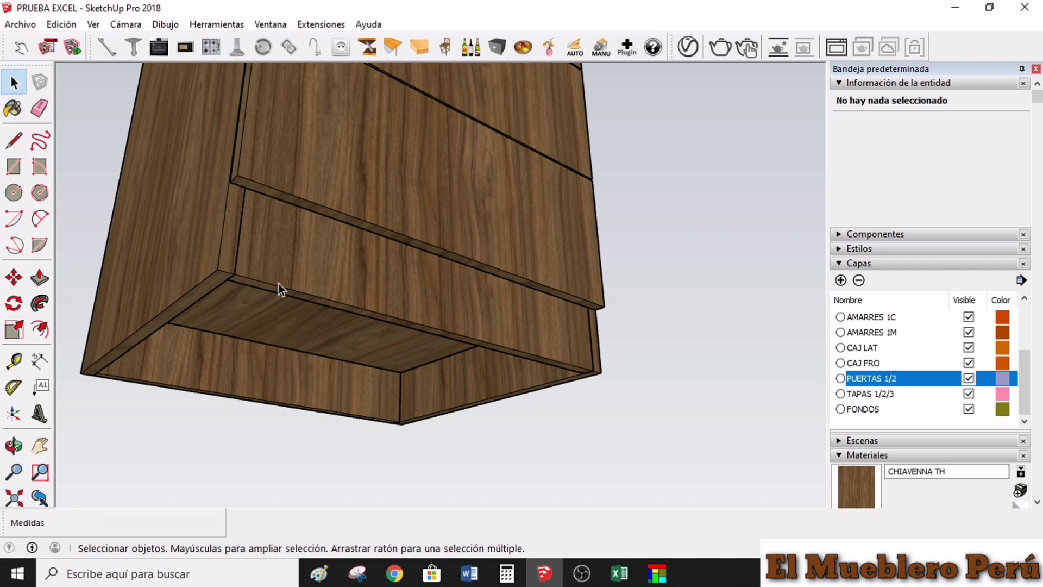
pyautogui.moveTo(398, 270); pyautogui.dragTo(236, 302)
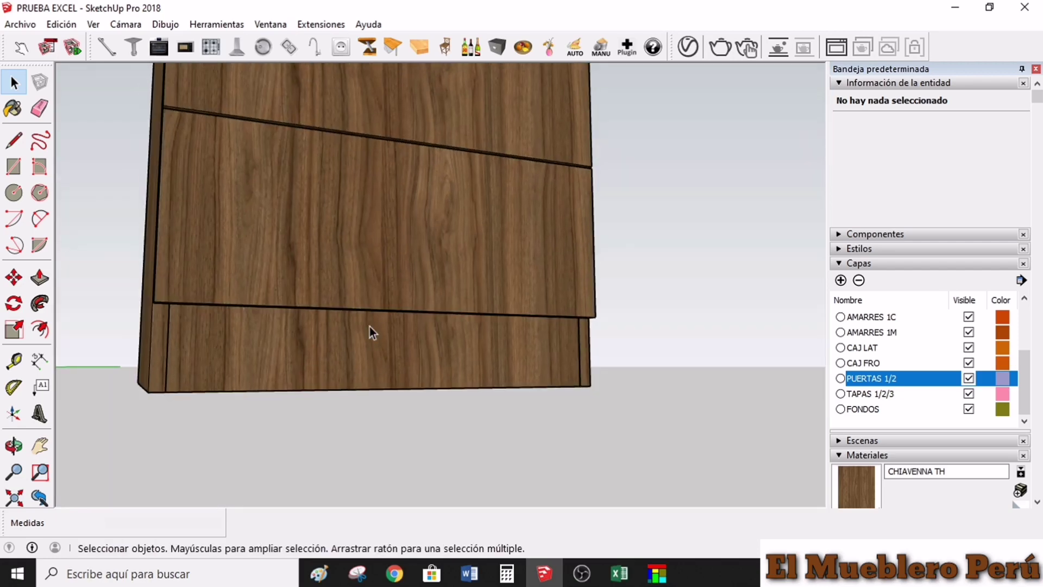
pyautogui.click(656, 577)
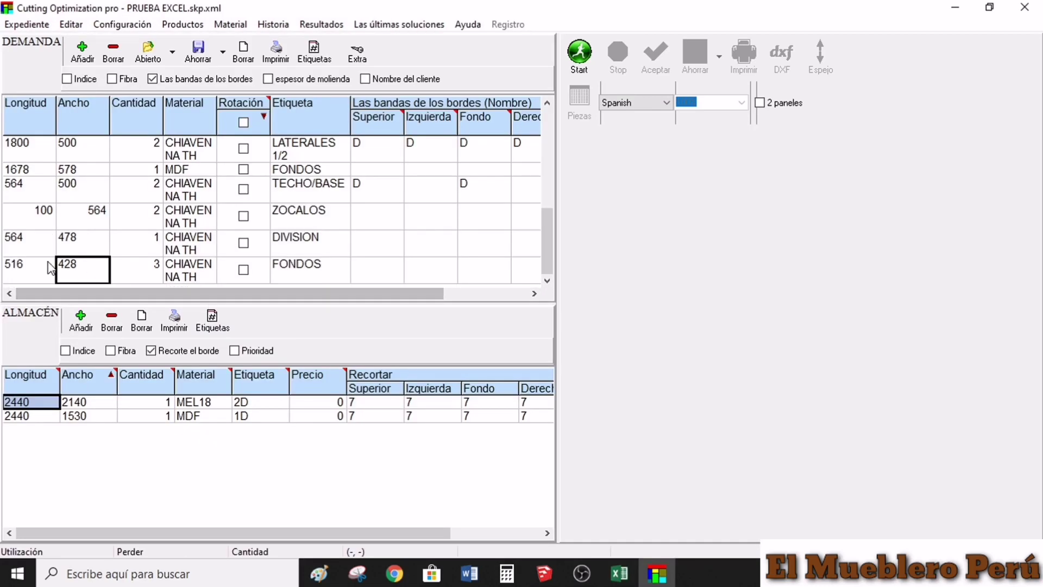
pyautogui.click(544, 573)
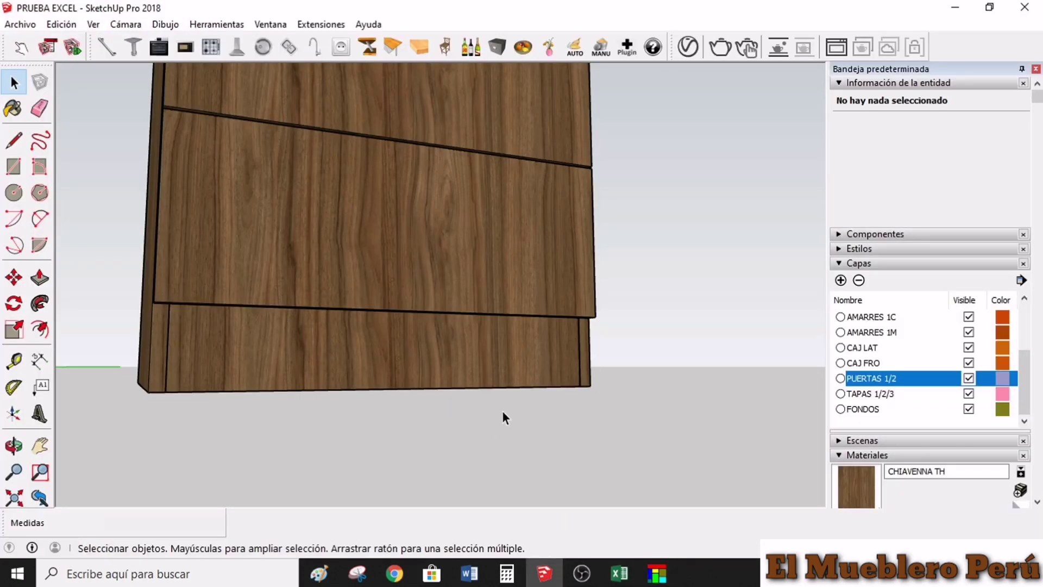
pyautogui.click(656, 573)
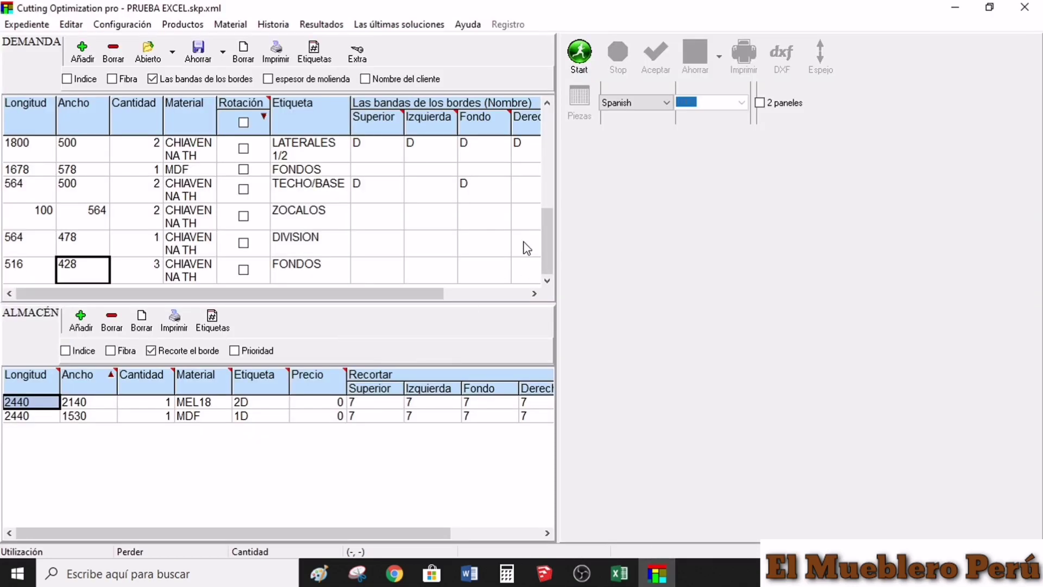
# - Give the ZOCALOS piece D edge banding on its left 564 edge
pyautogui.moveTo(546, 237); pyautogui.dragTo(546, 138)
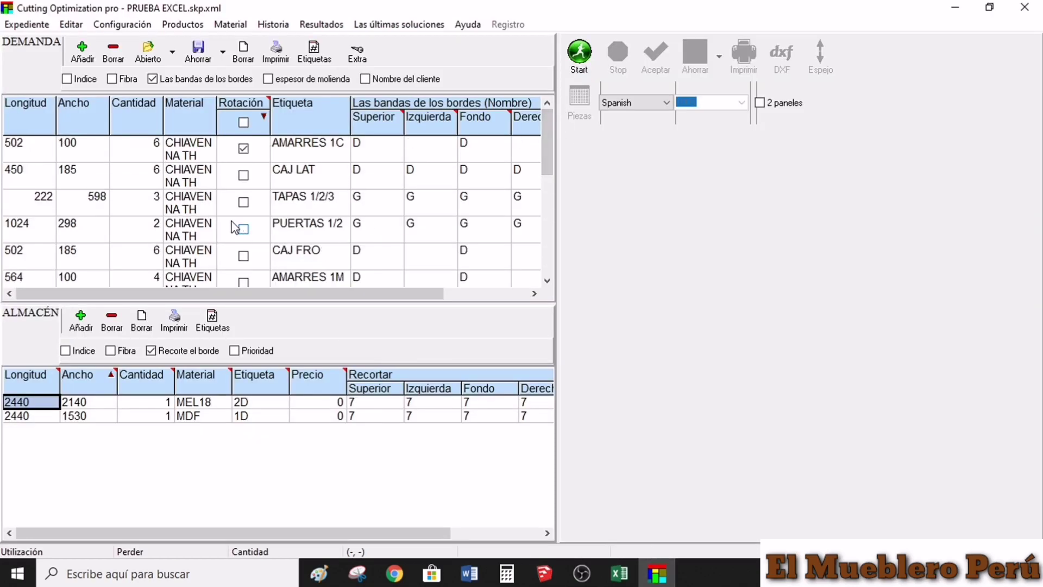
pyautogui.click(549, 280)
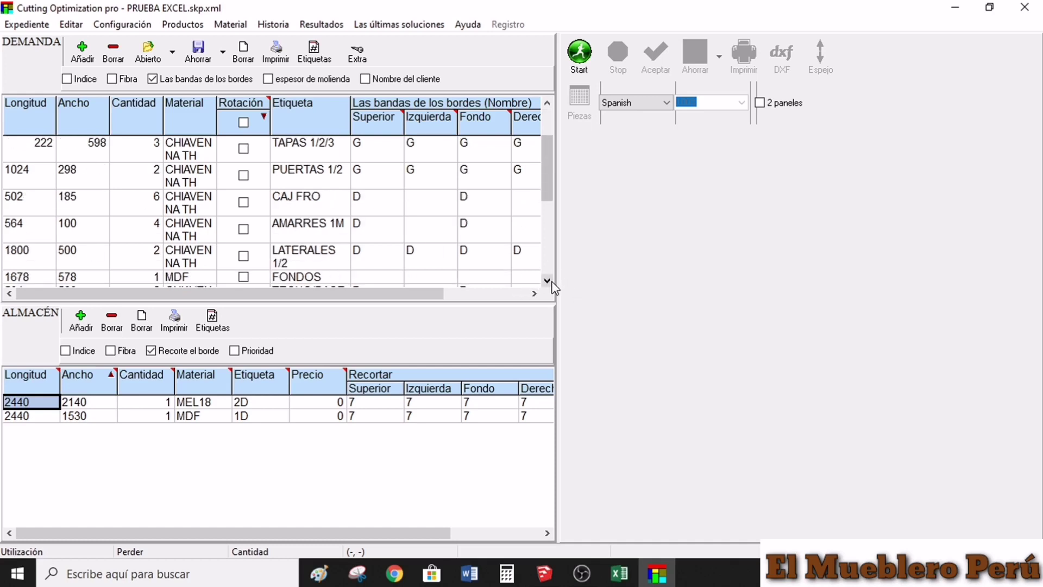
pyautogui.click(551, 281)
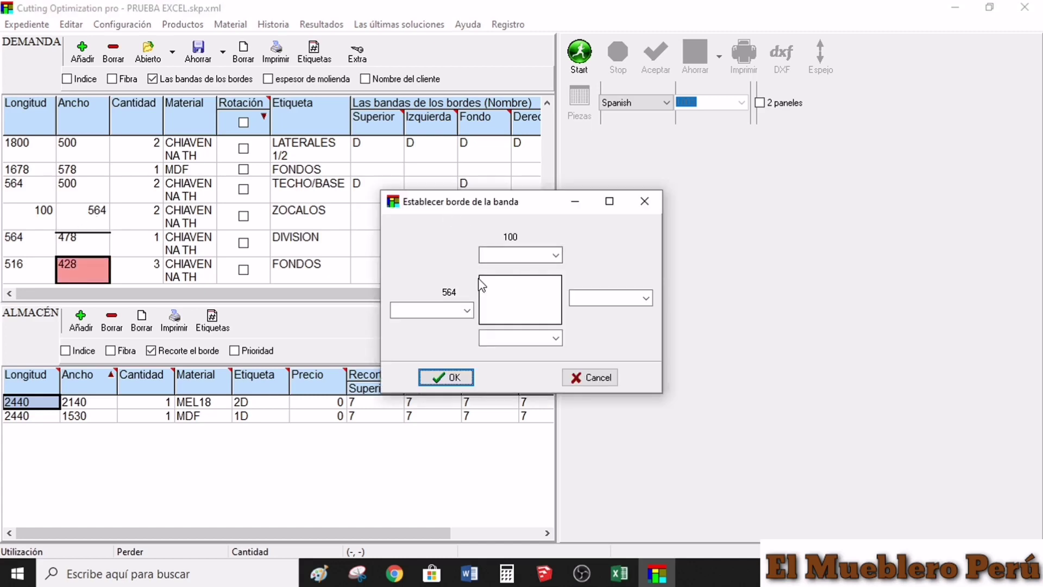
pyautogui.click(467, 310)
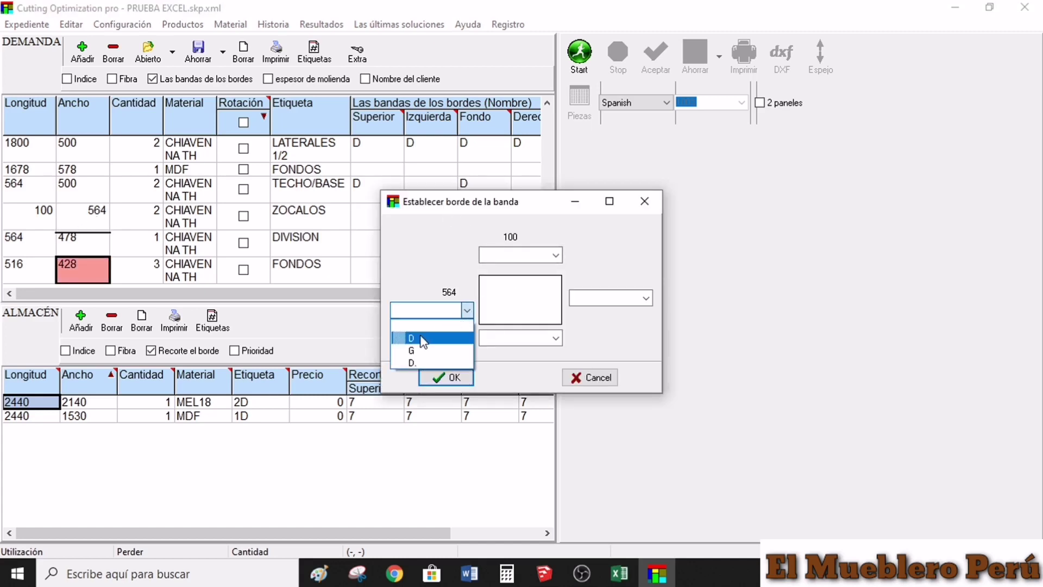
pyautogui.click(423, 339)
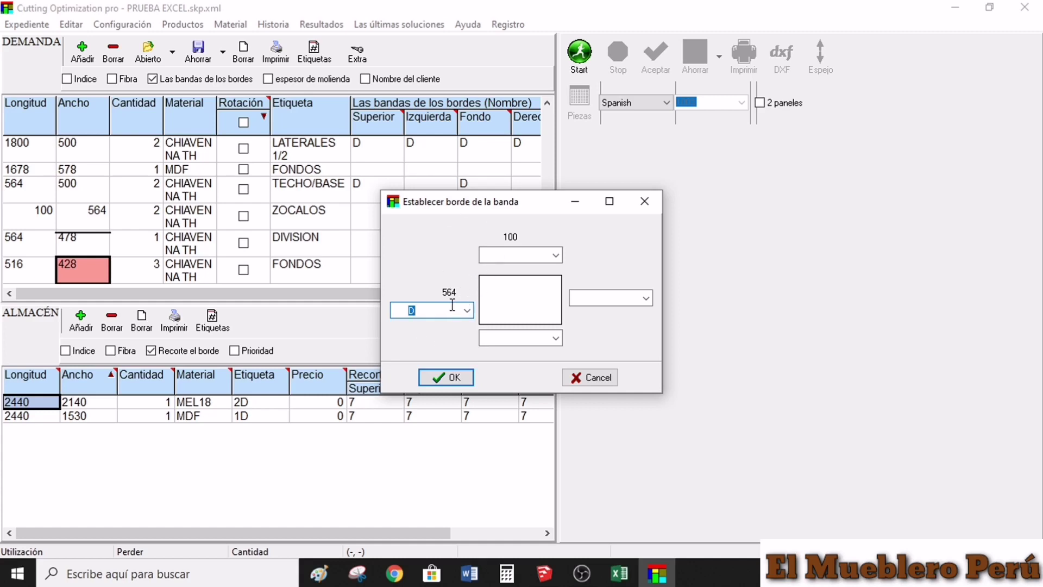
pyautogui.click(449, 376)
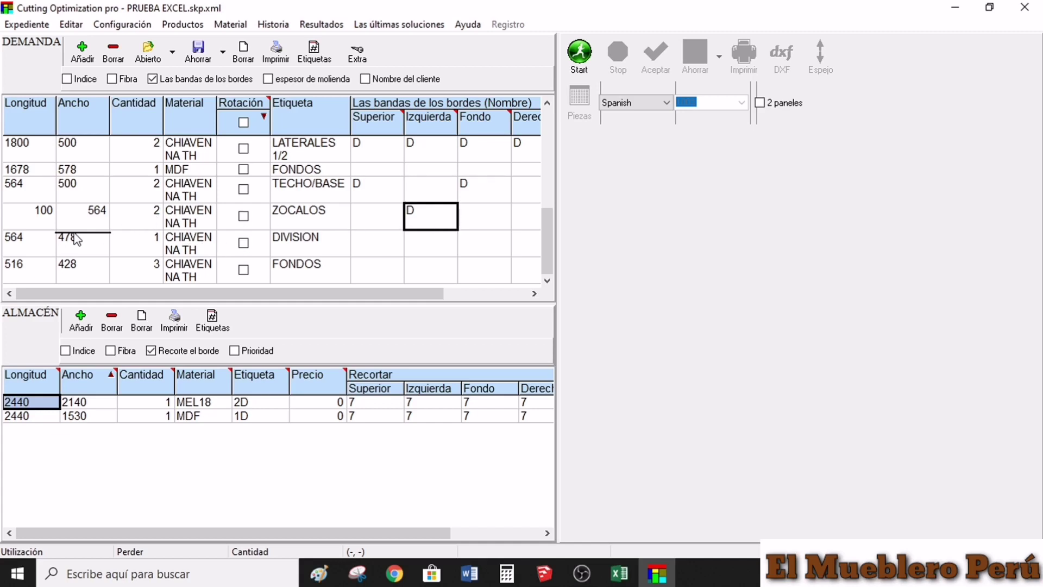
# - Band the DIVISION piece's top edge with D
pyautogui.doubleClick(391, 248)
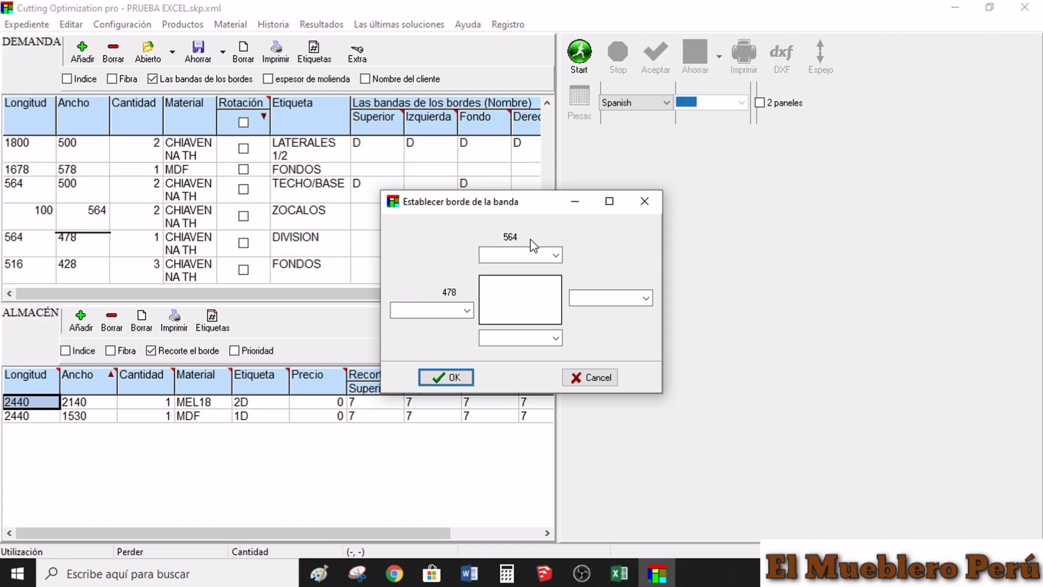
pyautogui.click(561, 254)
pyautogui.click(511, 282)
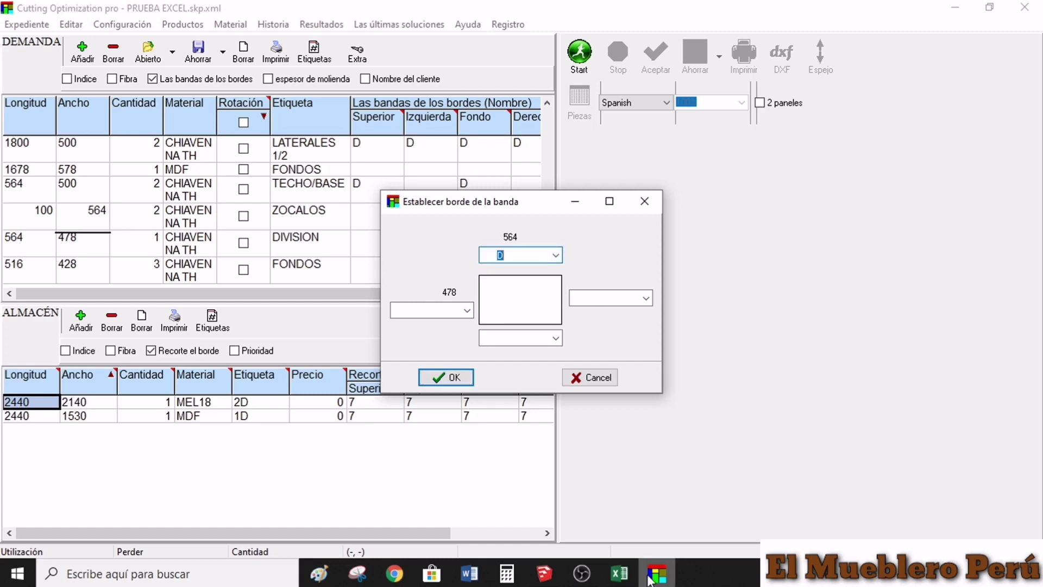
pyautogui.click(443, 378)
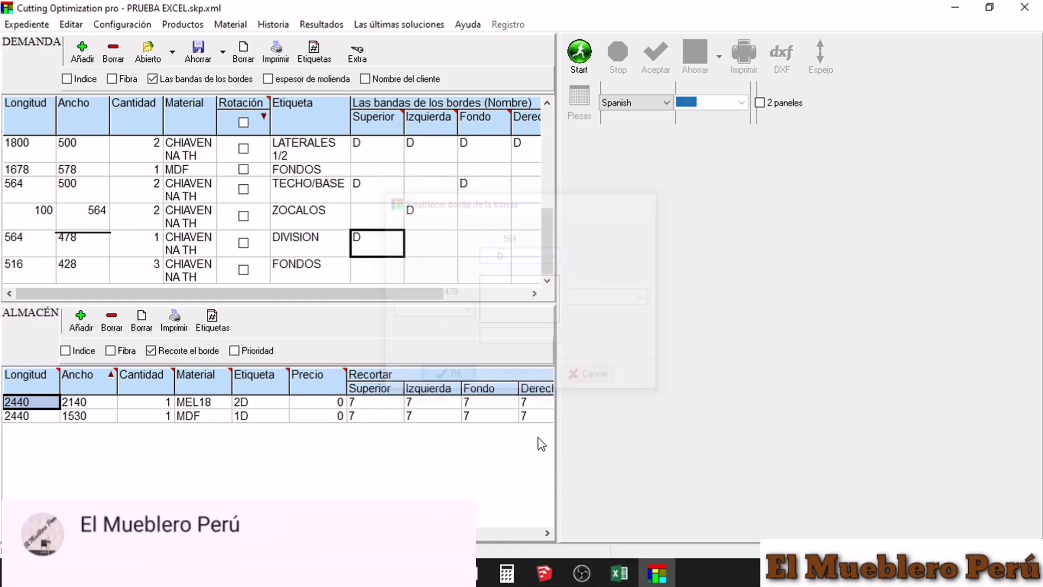
# - In SketchUp, hide the PUERTAS and TAPAS layers to inspect the wardrobe shelf
pyautogui.click(545, 573)
pyautogui.scroll(-3, 549, 163)
pyautogui.scroll(-3, 594, 256)
pyautogui.scroll(-2, 647, 275)
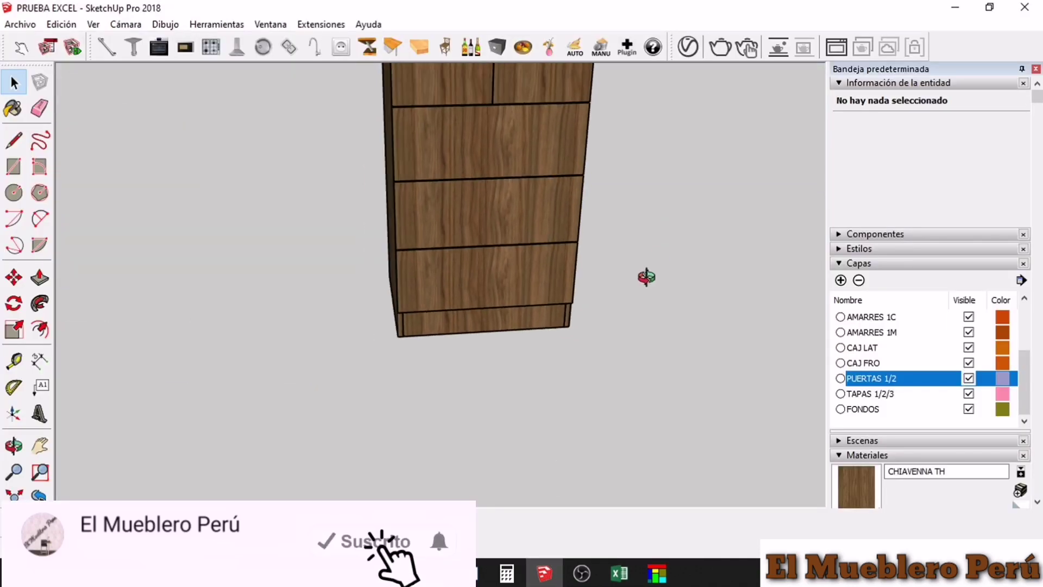
pyautogui.scroll(2, 548, 171)
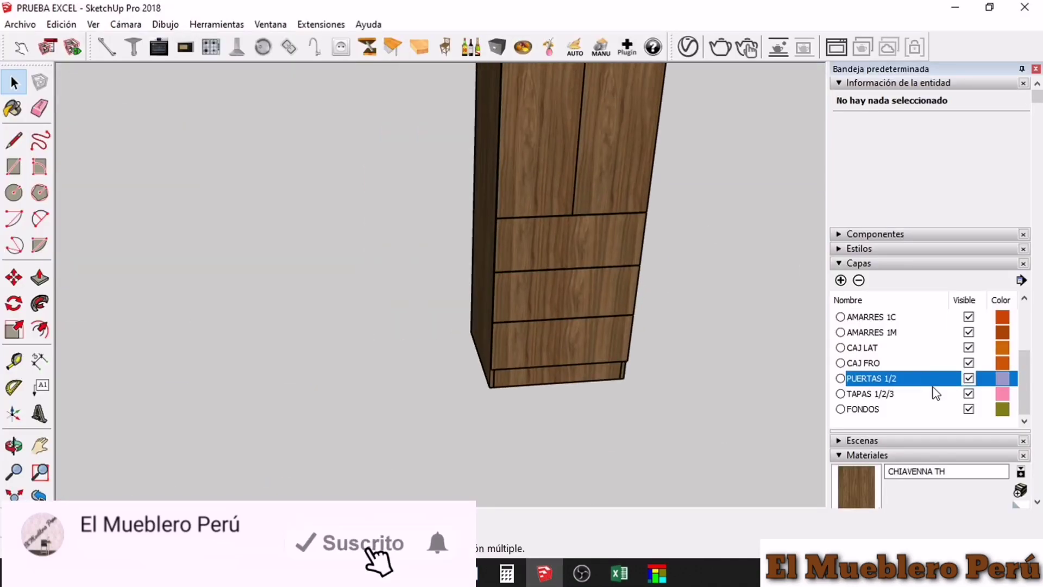
pyautogui.click(969, 378)
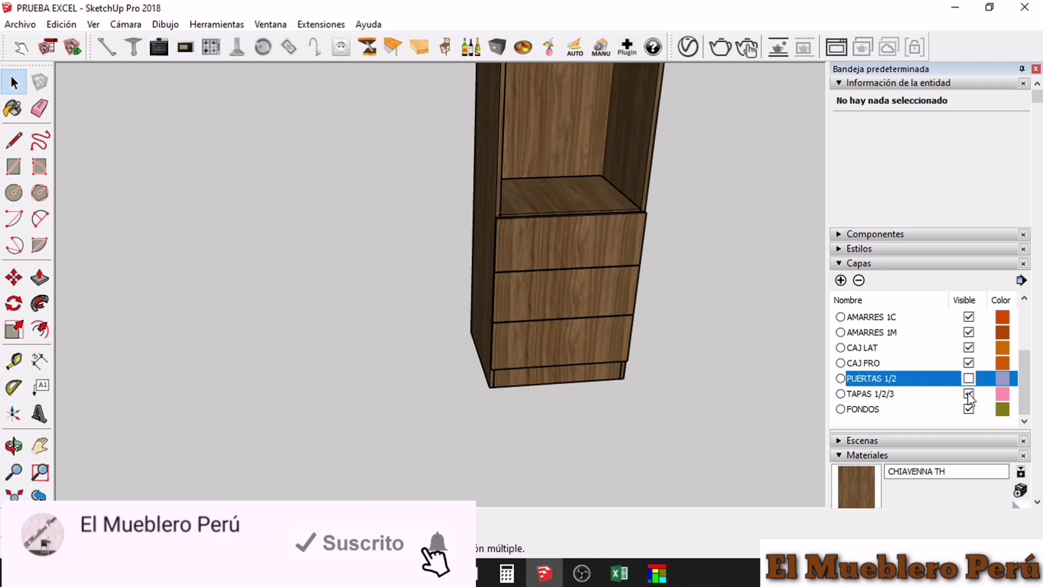
pyautogui.click(968, 393)
# - Make the PUERTAS and TAPAS layers visible again and bring back Cutting Optimization pro's list
pyautogui.scroll(3, 519, 225)
pyautogui.scroll(3, 448, 247)
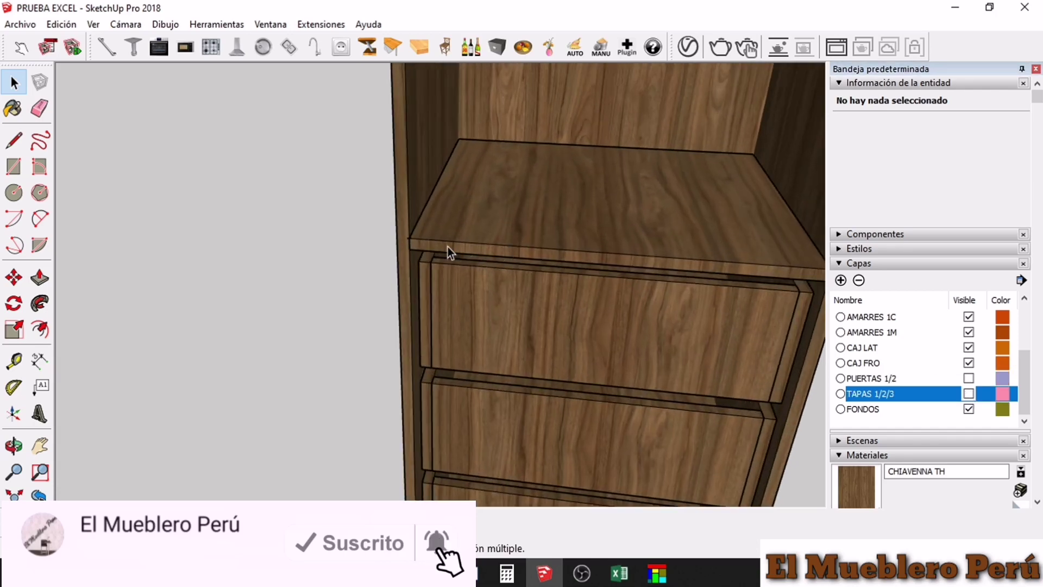
pyautogui.scroll(-2, 689, 251)
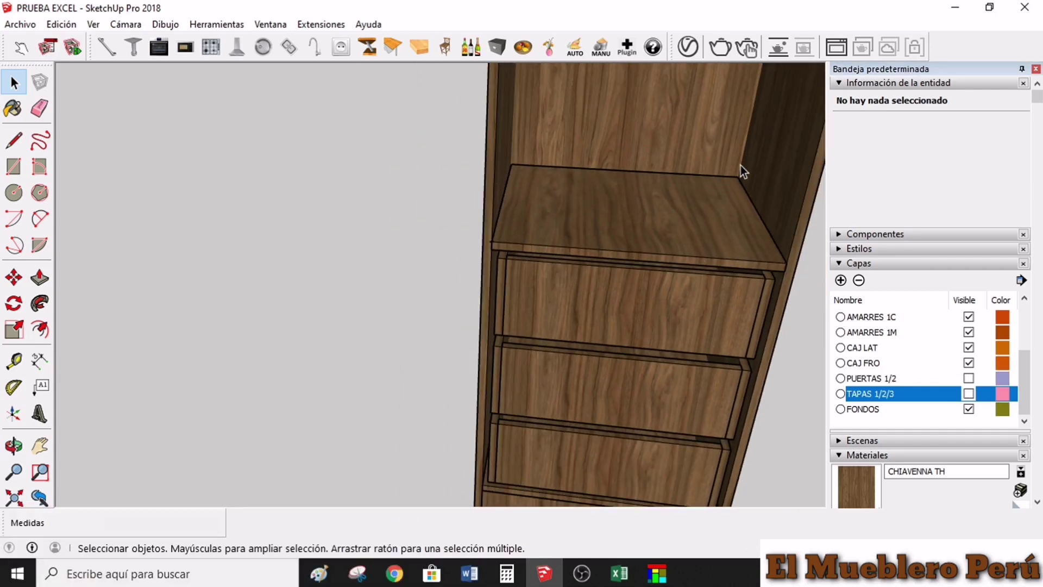
pyautogui.scroll(-2, 638, 233)
pyautogui.scroll(-2, 638, 233)
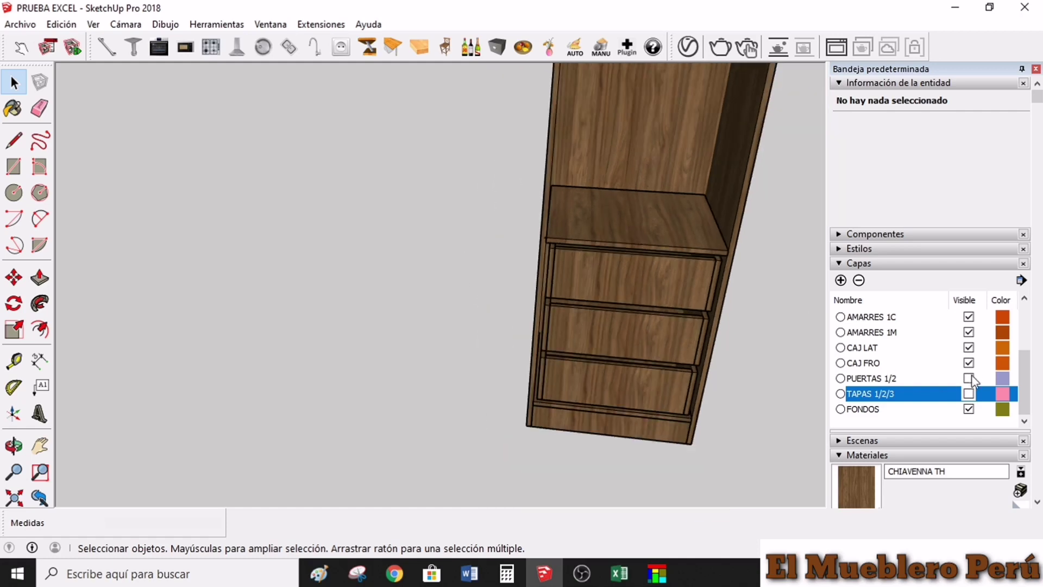
pyautogui.click(972, 378)
pyautogui.click(968, 393)
pyautogui.click(969, 378)
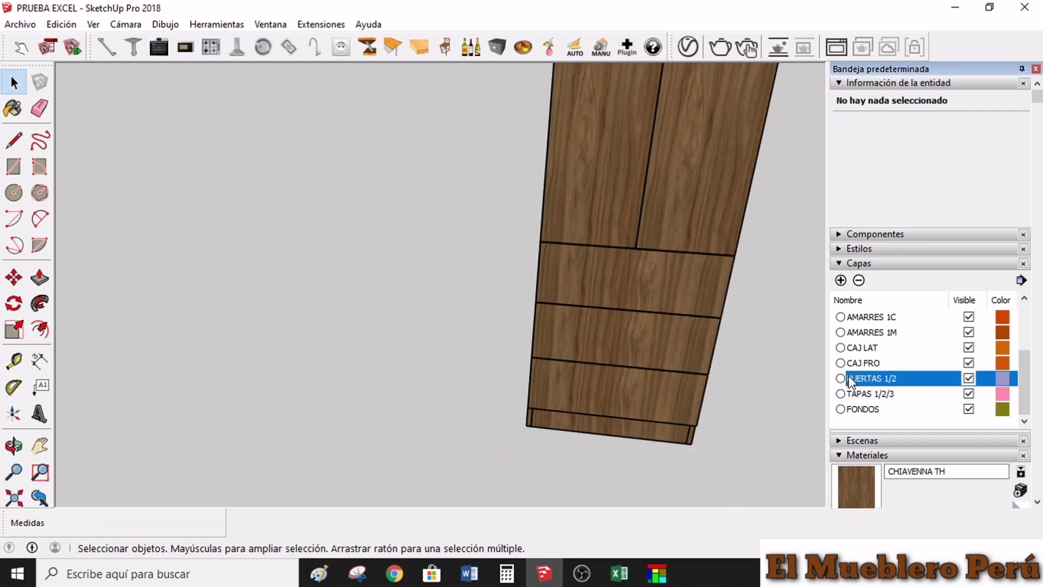
pyautogui.click(652, 578)
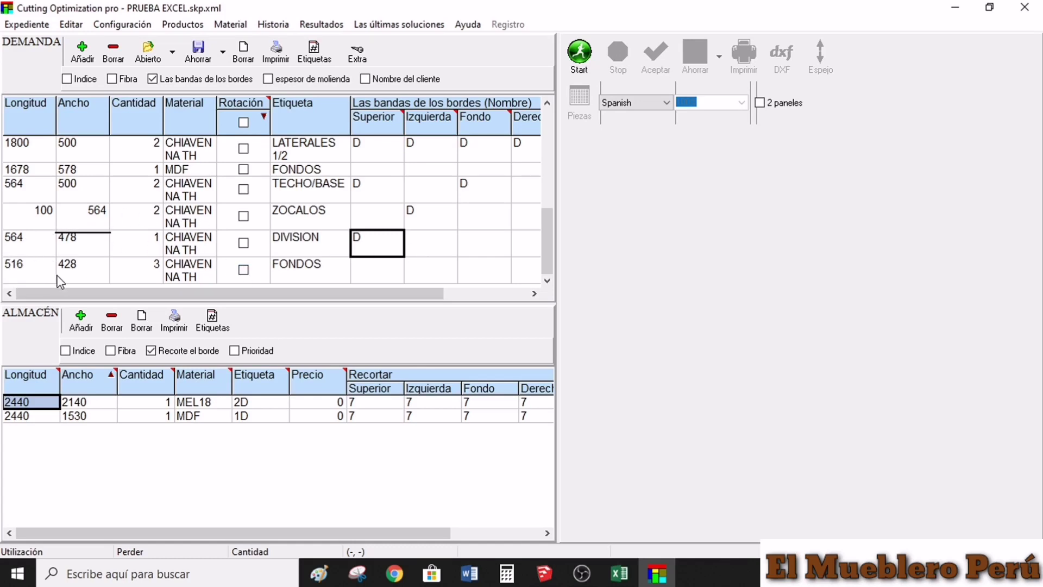
# - Change the 516 × 428 FONDOS piece's material to MDF, leaving its edge banding empty
pyautogui.doubleClick(33, 270)
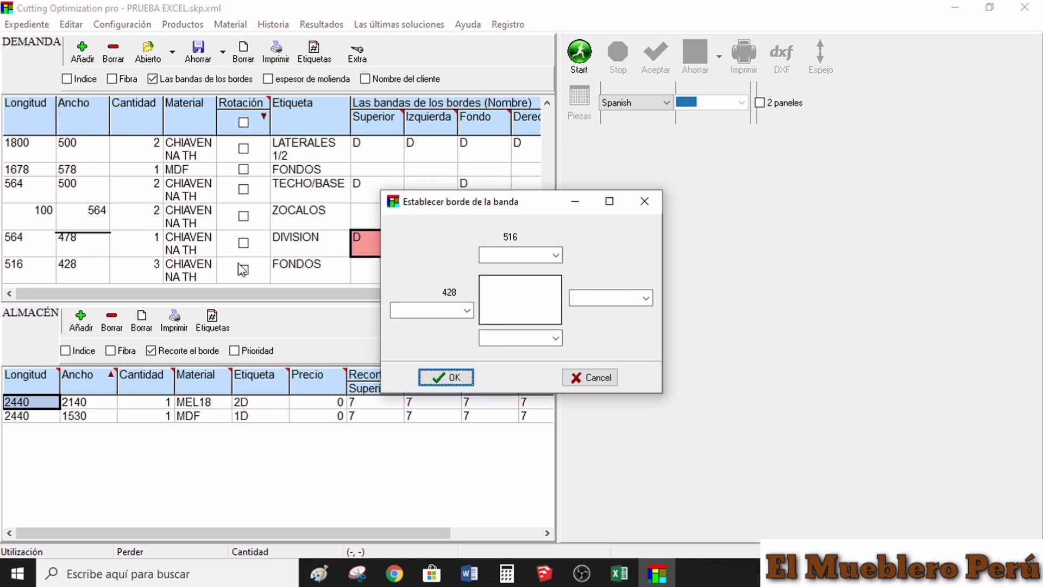
pyautogui.click(645, 201)
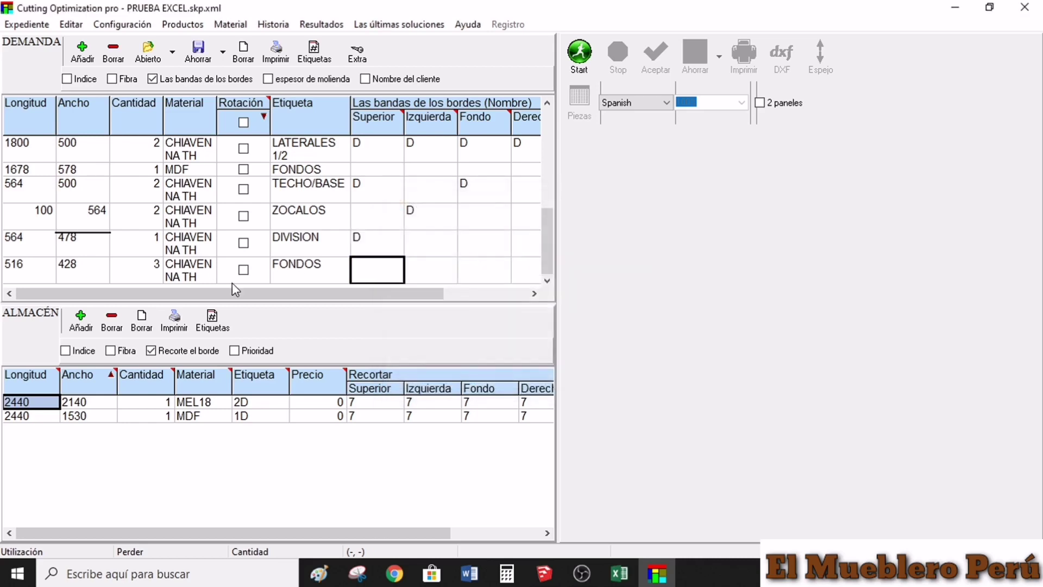
pyautogui.click(194, 274)
pyautogui.write('MDF')
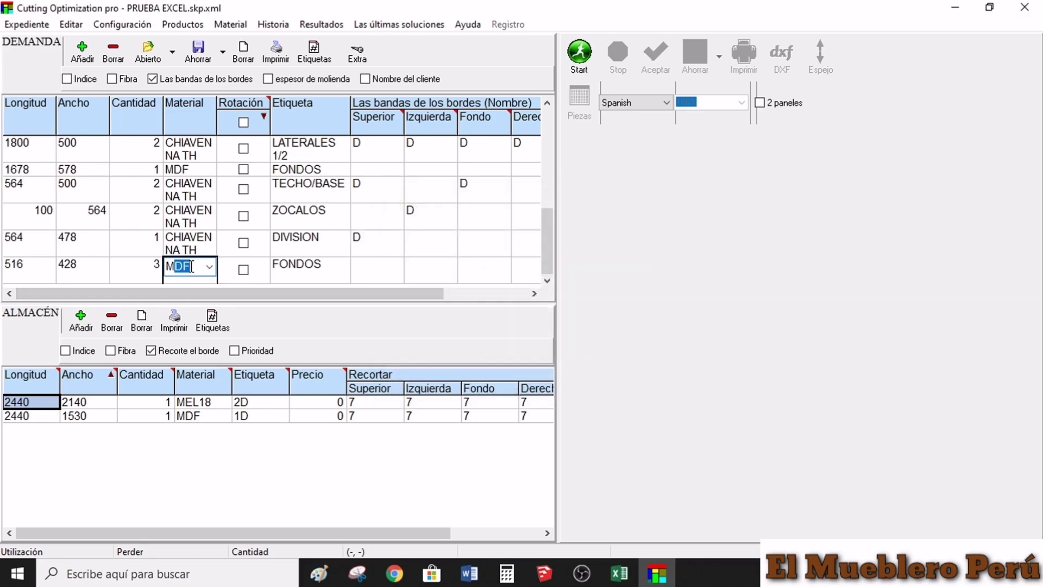
pyautogui.press('Return')
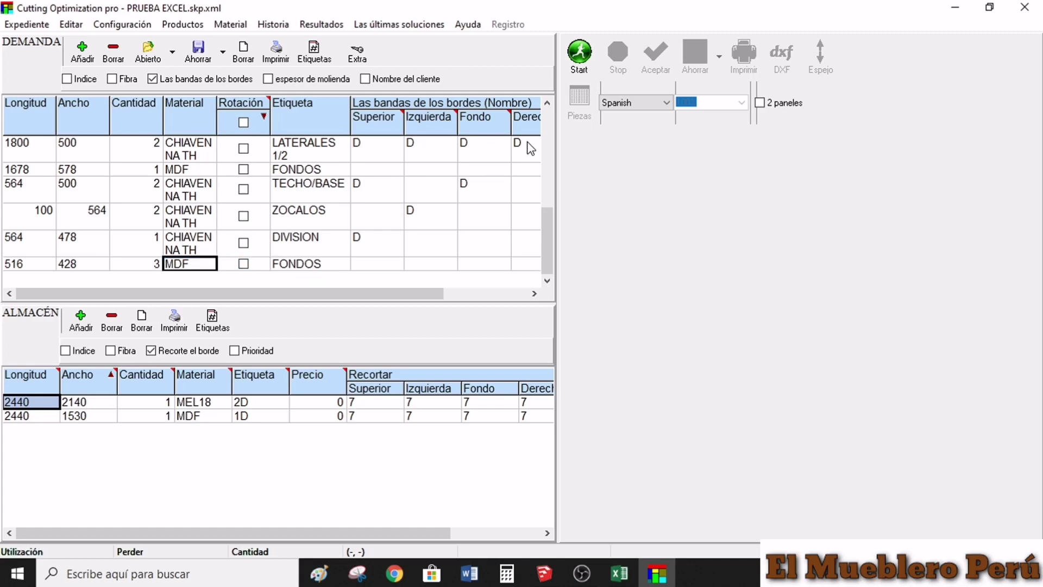
pyautogui.moveTo(552, 228); pyautogui.dragTo(559, 119)
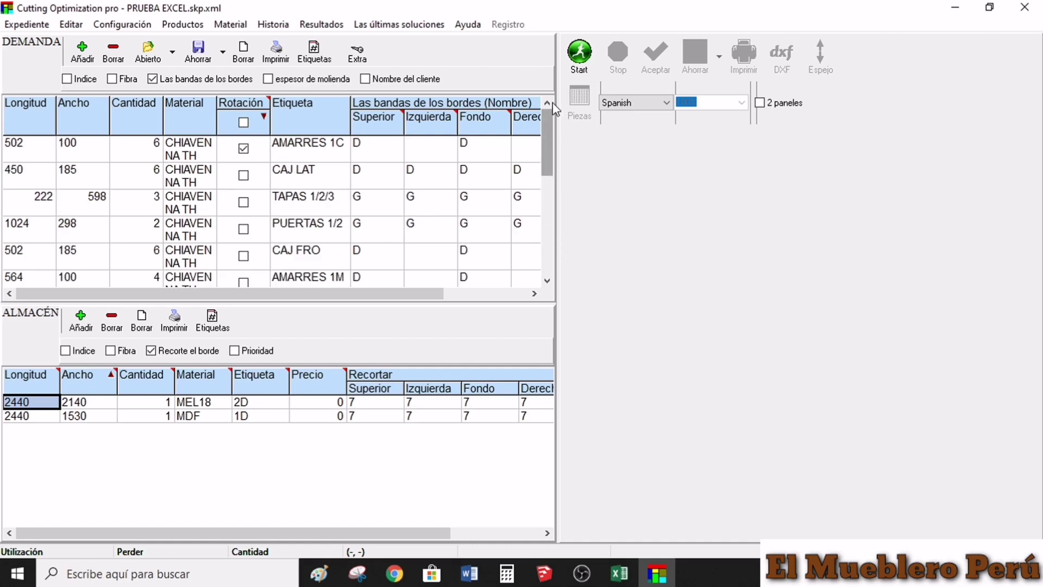
# - Tick Rotación for the CAJ LAT, CAJ FRO and AMARRES 1M rows of the Demanda grid
pyautogui.click(243, 175)
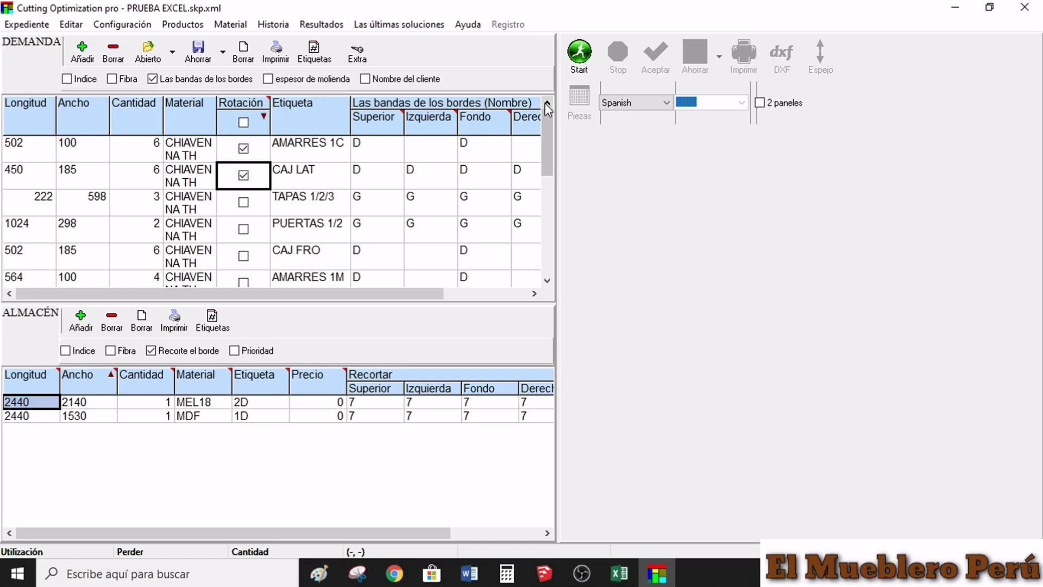
pyautogui.click(243, 254)
pyautogui.click(548, 281)
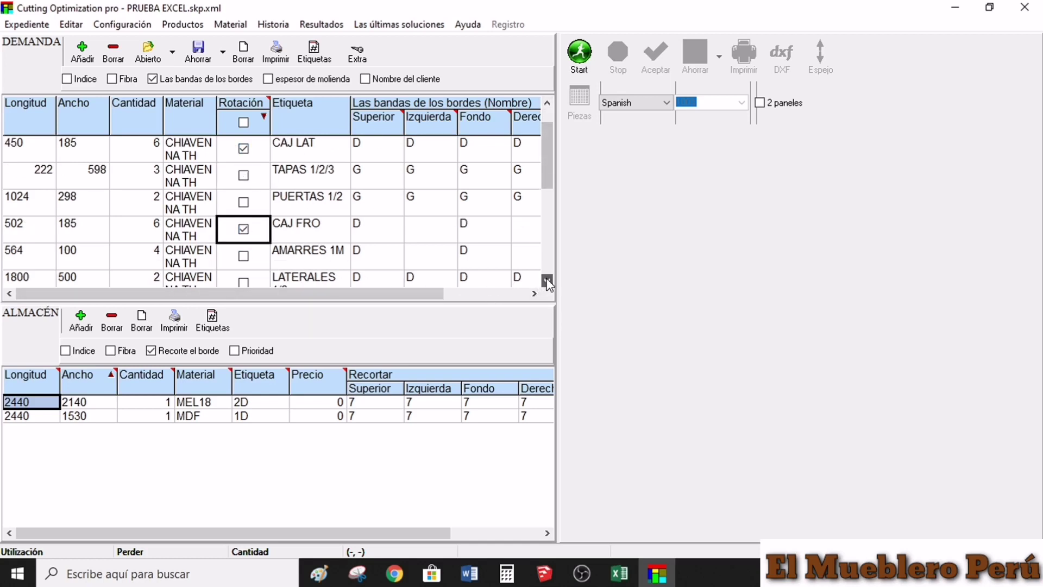
pyautogui.click(548, 280)
pyautogui.click(548, 280)
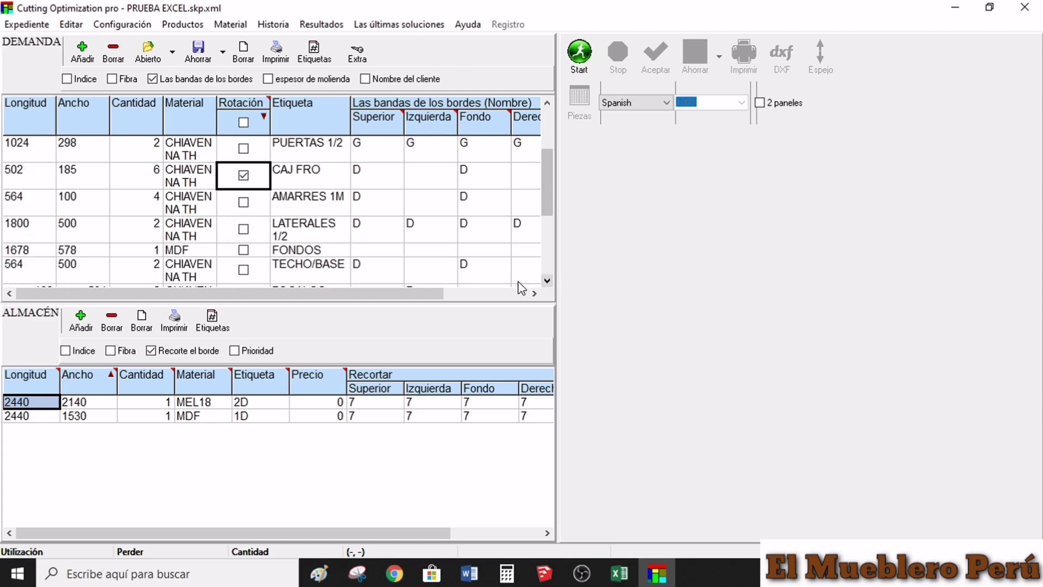
pyautogui.click(244, 204)
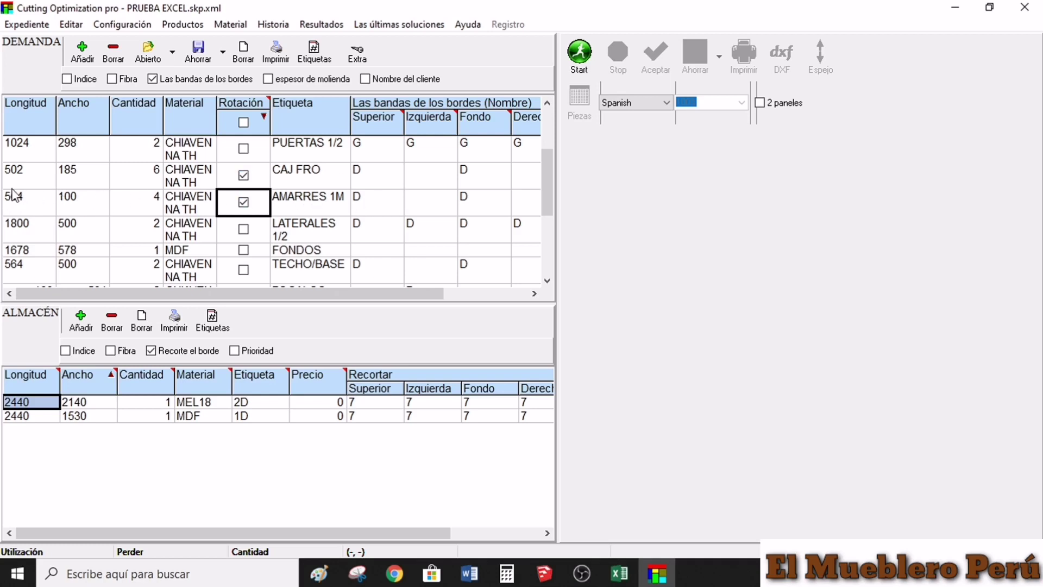
pyautogui.doubleClick(427, 200)
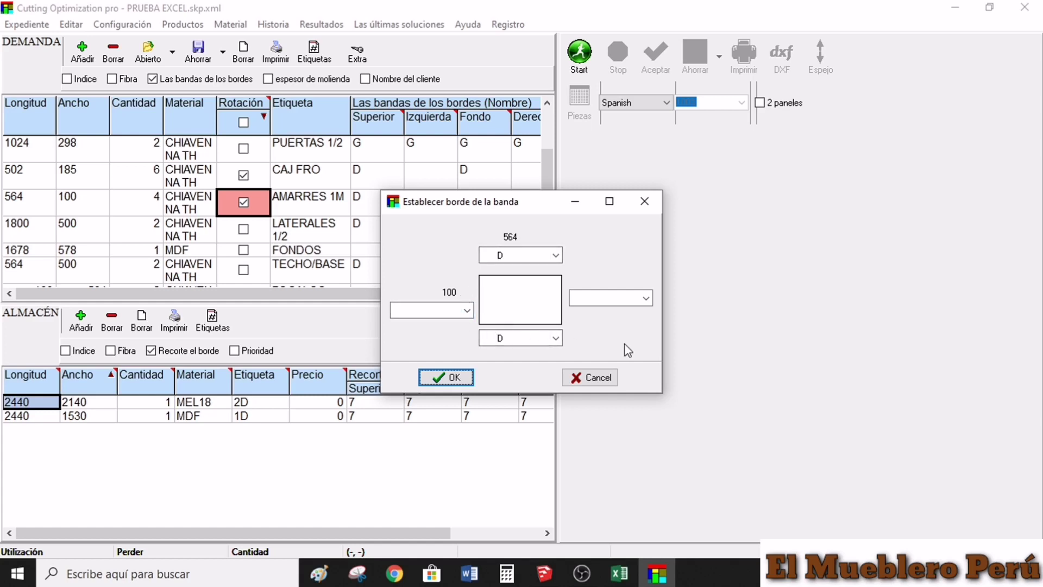
pyautogui.click(599, 379)
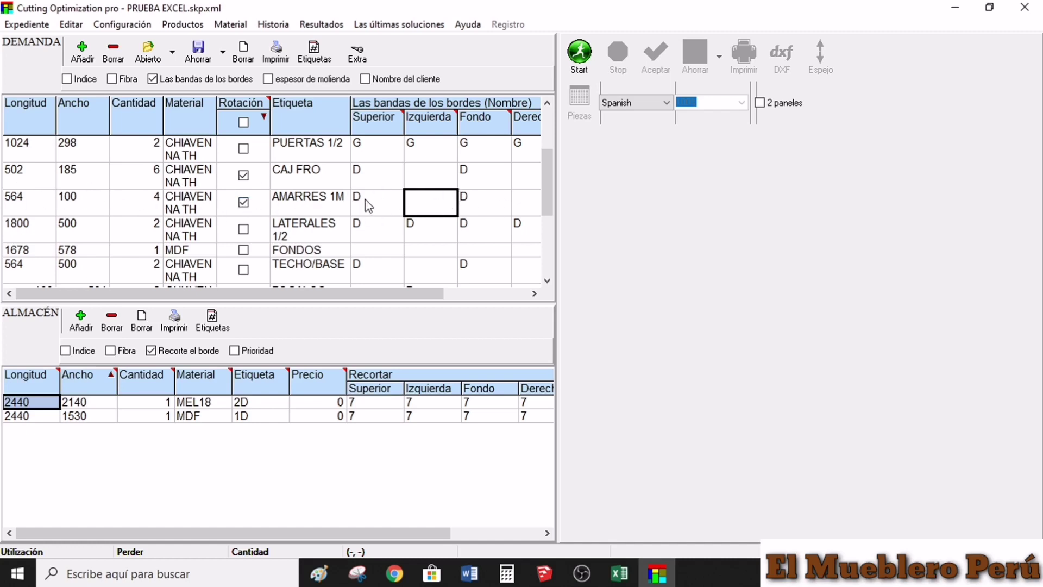
pyautogui.doubleClick(282, 196)
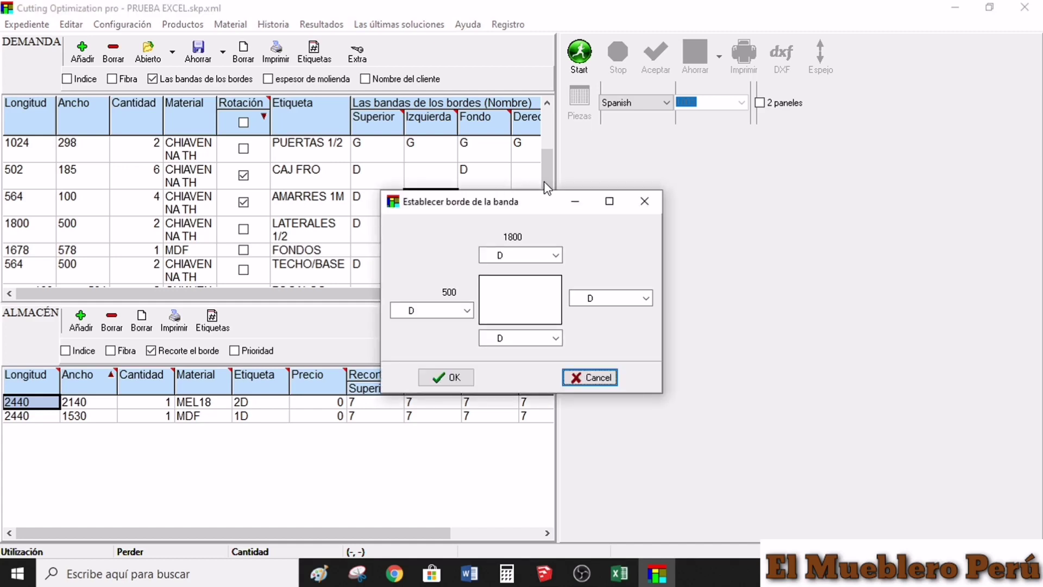
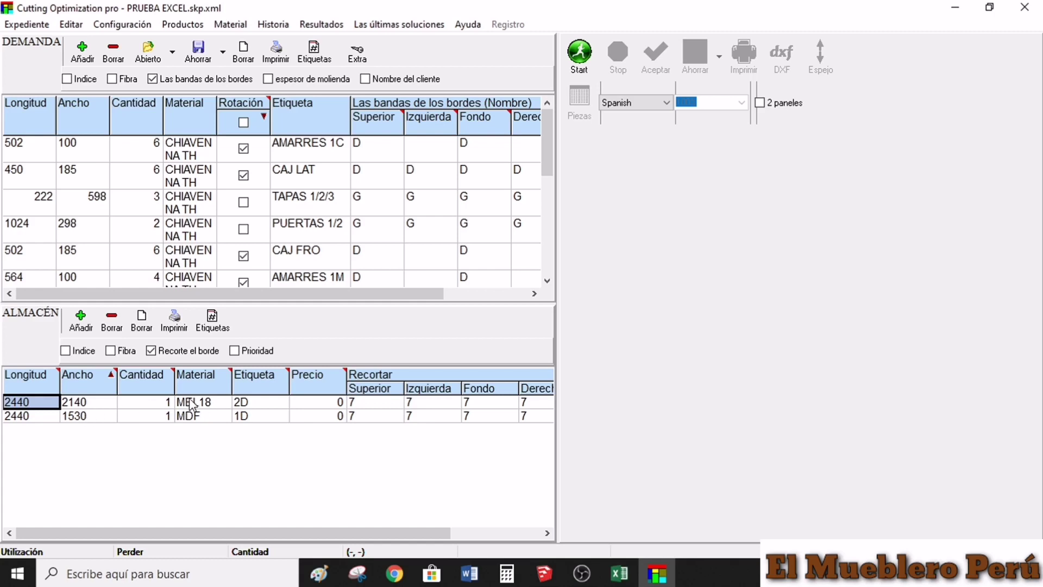
# - Set the first stock board's quantity to 2
pyautogui.click(166, 403)
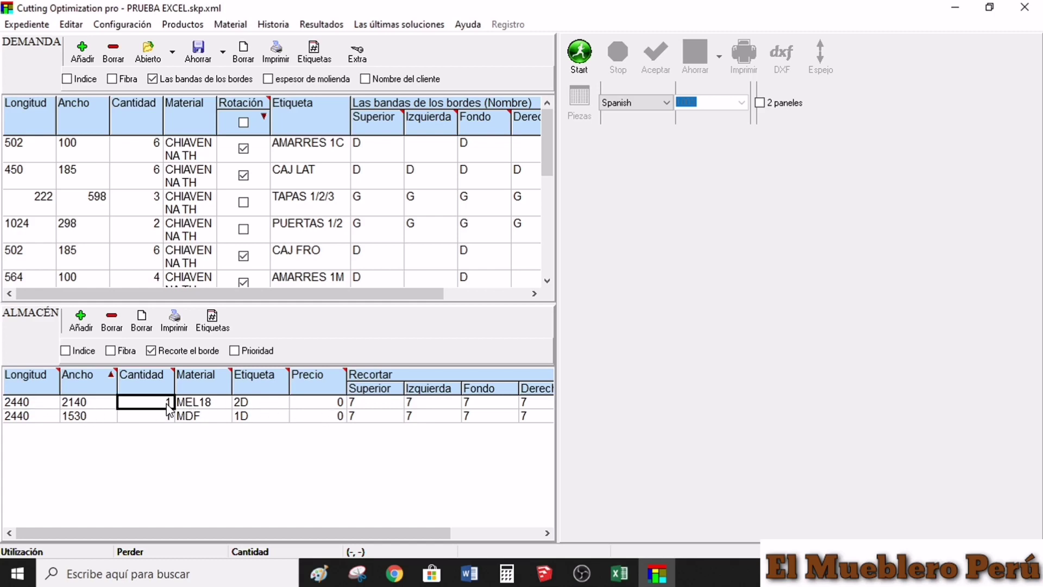
pyautogui.write('2')
pyautogui.press('Return')
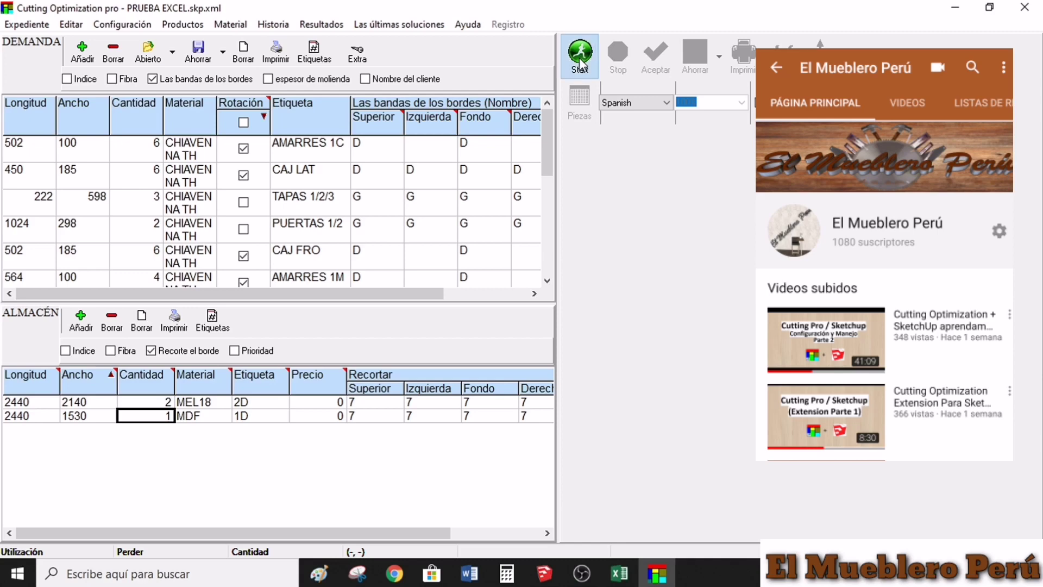
# - Run the cutting optimization and accept the not-all-pieces-optimized warning
pyautogui.click(579, 56)
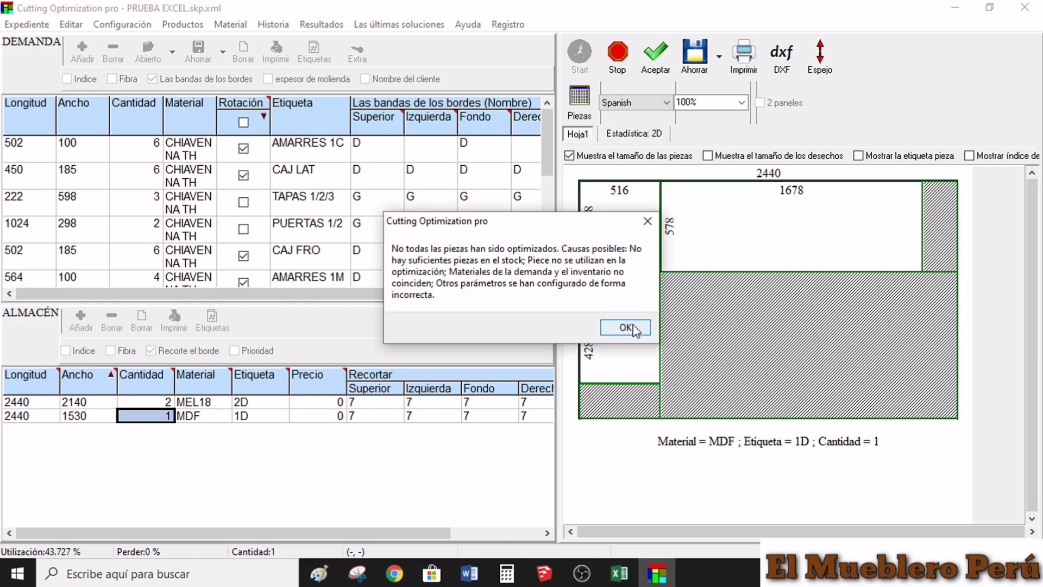
pyautogui.click(625, 327)
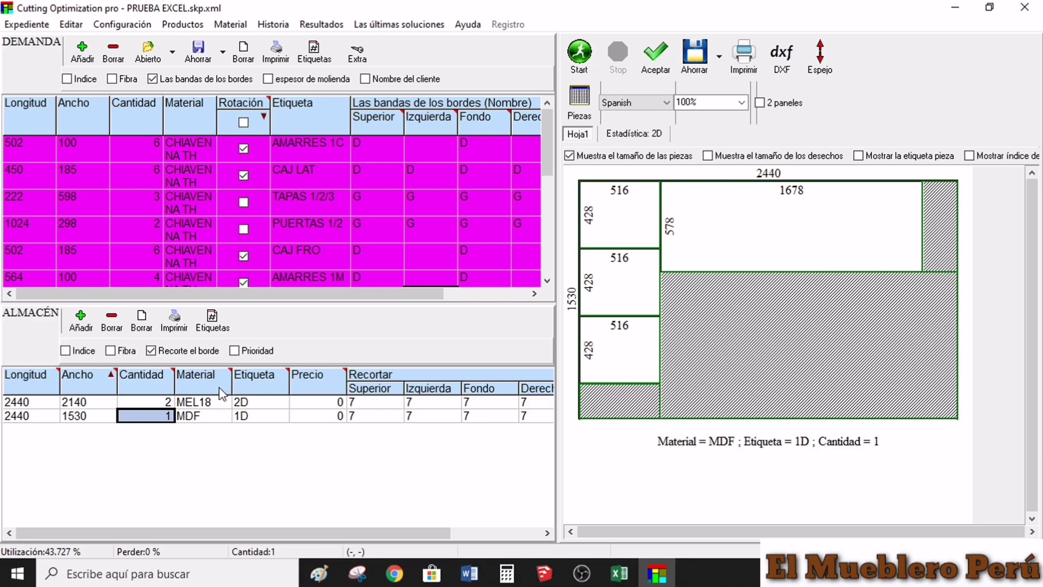
pyautogui.click(218, 404)
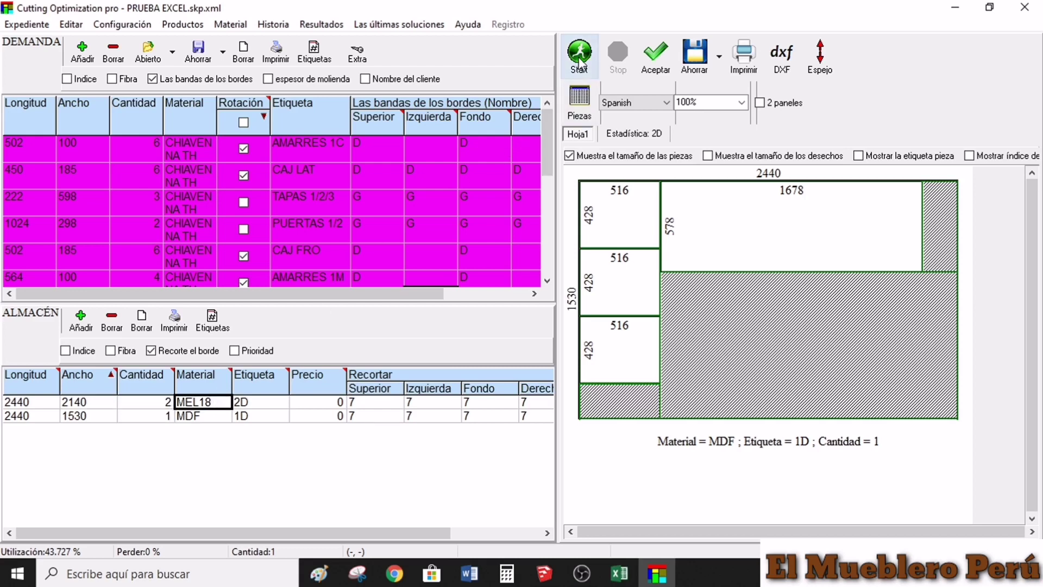
# - Paste the pieces' material name CHIAVENNA TH over MEL18 in the 2440×2140 stock board's Material cell
pyautogui.click(223, 404)
pyautogui.click(223, 404)
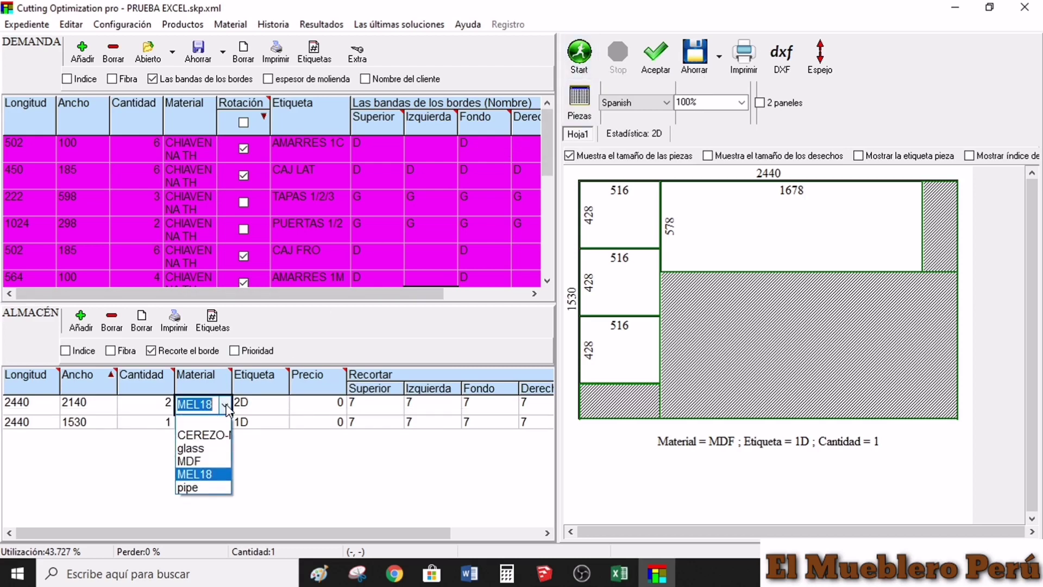
pyautogui.click(191, 176)
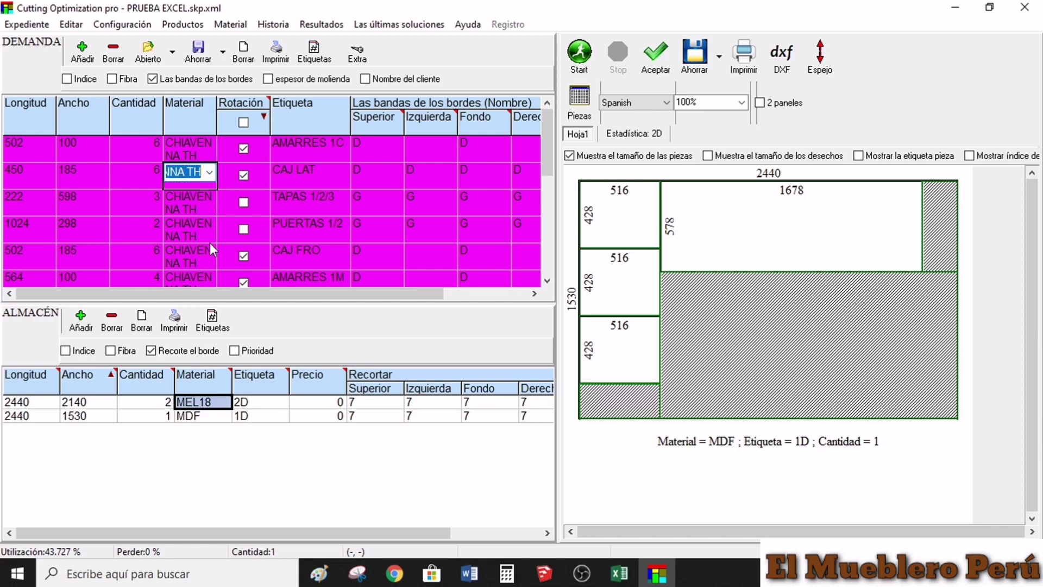
pyautogui.click(225, 406)
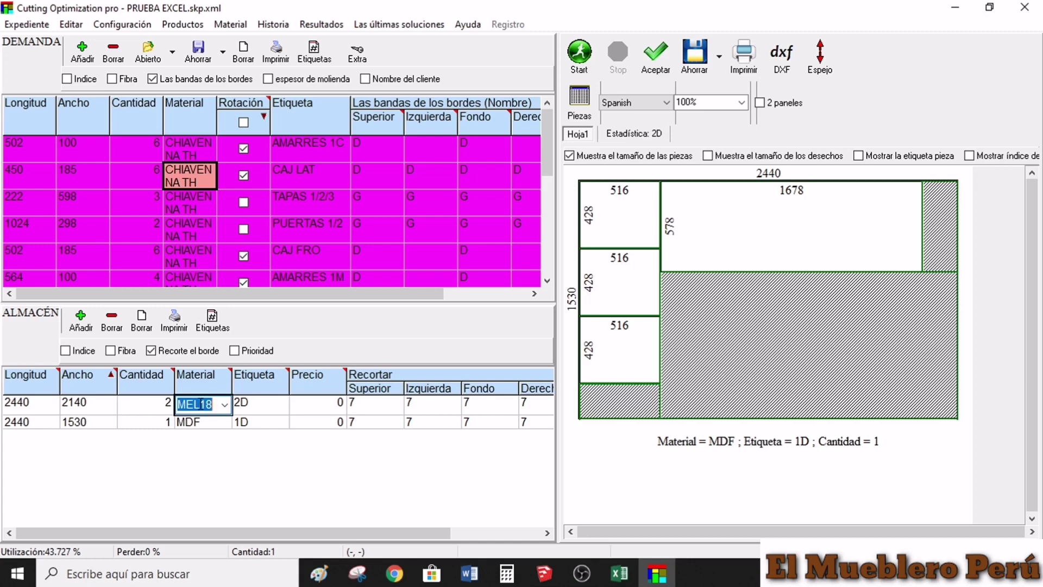
pyautogui.write('CHIAVENNA TH')
pyautogui.press('Return')
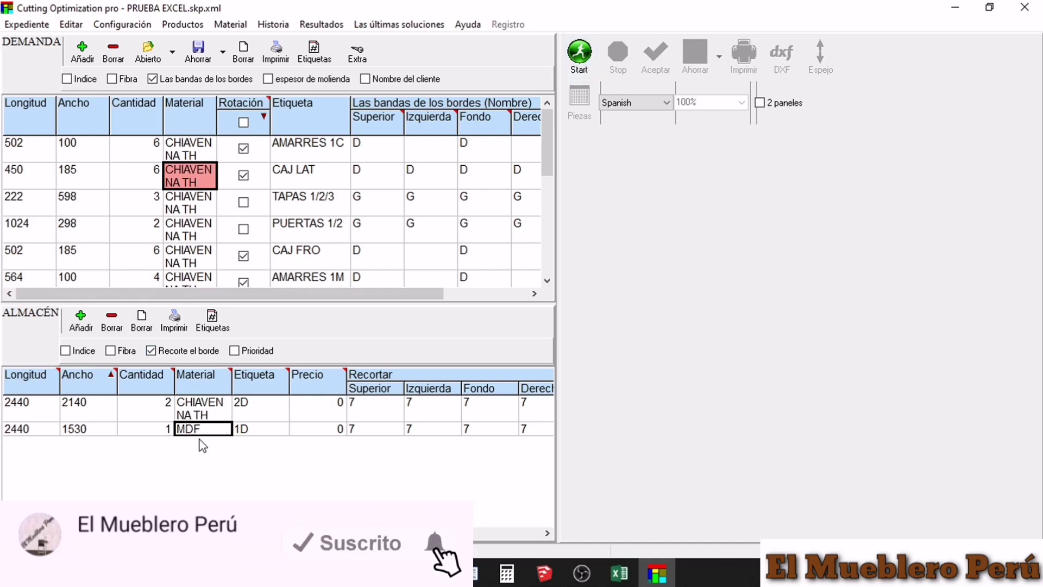
# - Rerun the cutting optimization and view the second cutting sheet, Hoja2
pyautogui.click(580, 57)
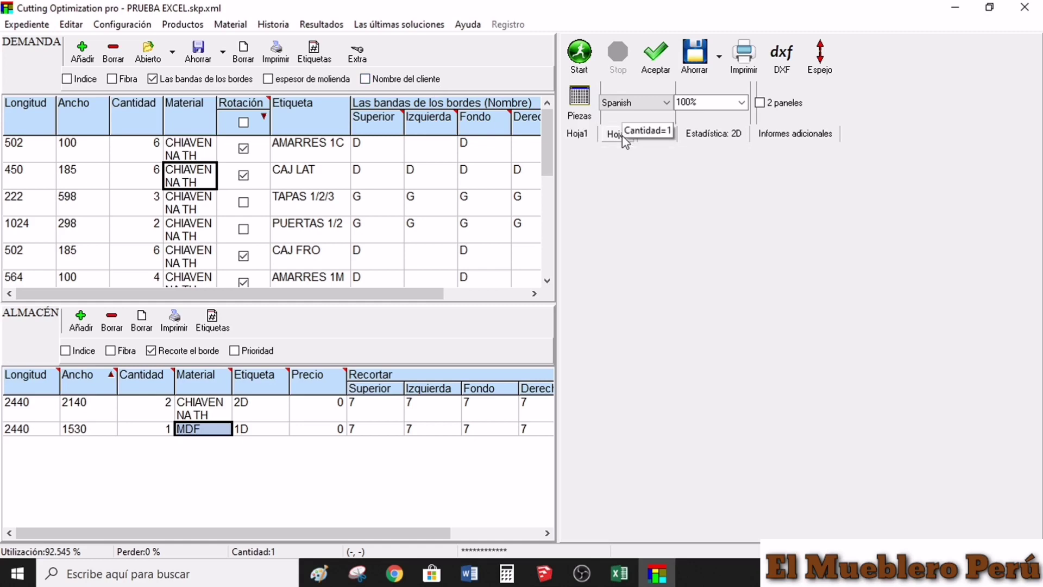
pyautogui.click(618, 133)
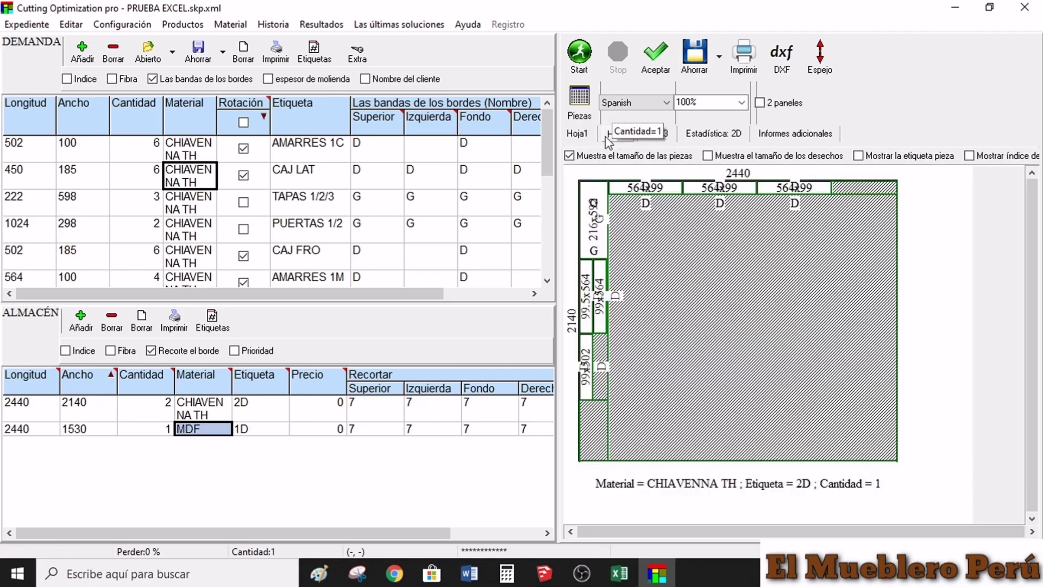
pyautogui.click(577, 134)
pyautogui.click(617, 133)
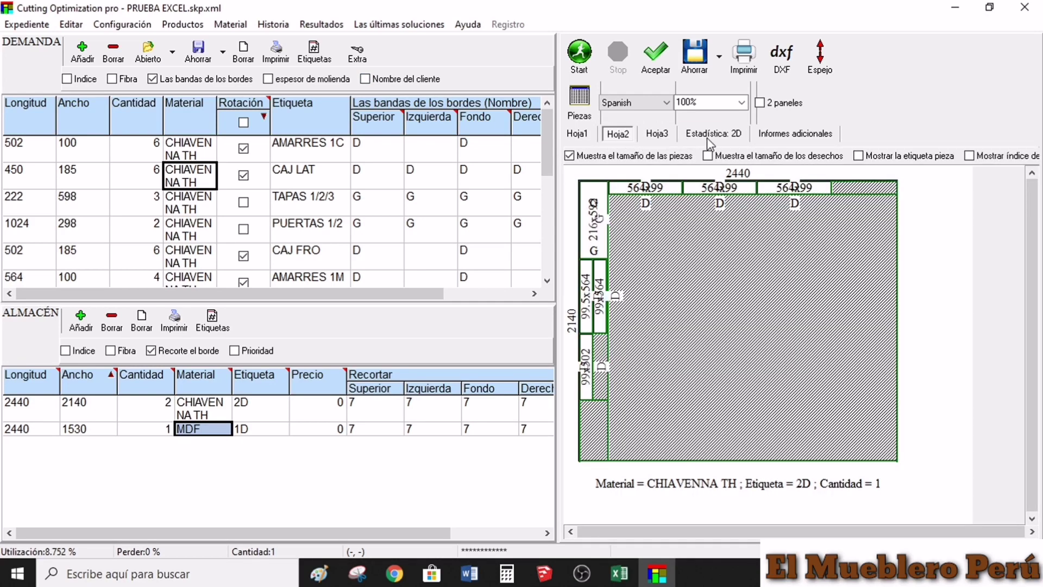
# - View Hoja3, turn on 'Mostrar la etiqueta pieza' labels, and show the Estadística: 2D statistics
pyautogui.click(658, 134)
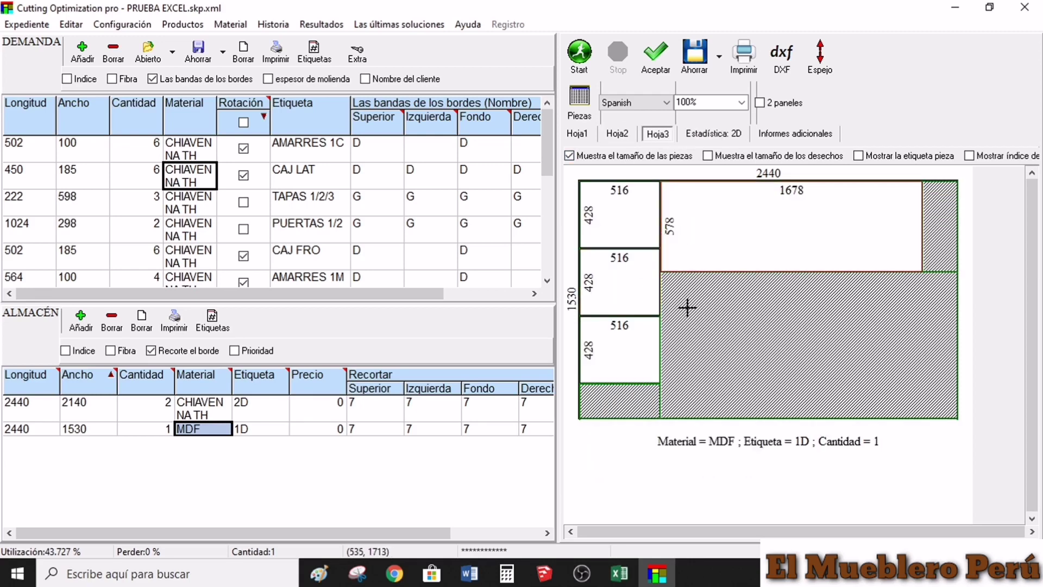
pyautogui.click(858, 156)
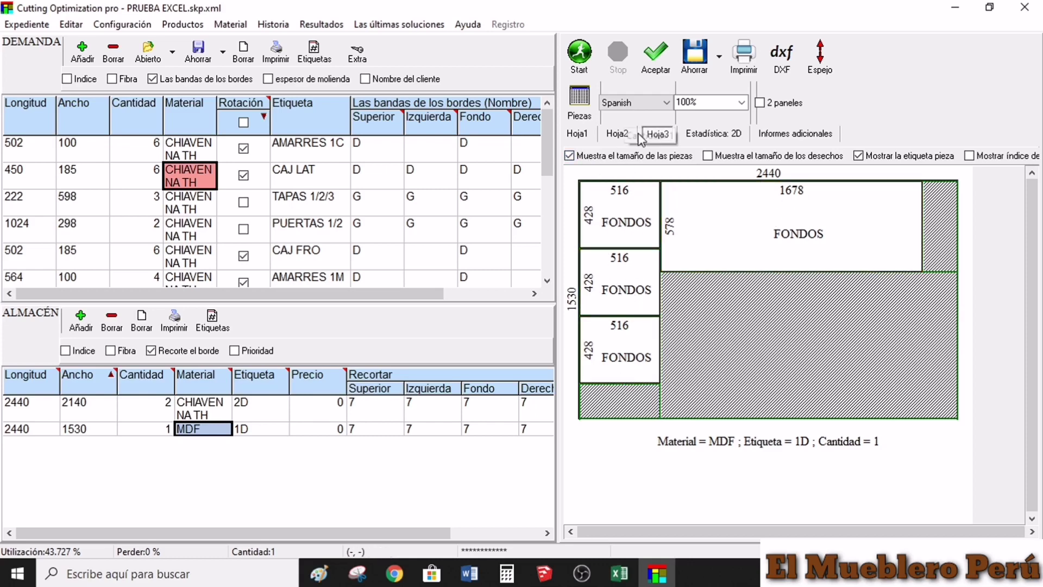
pyautogui.click(716, 134)
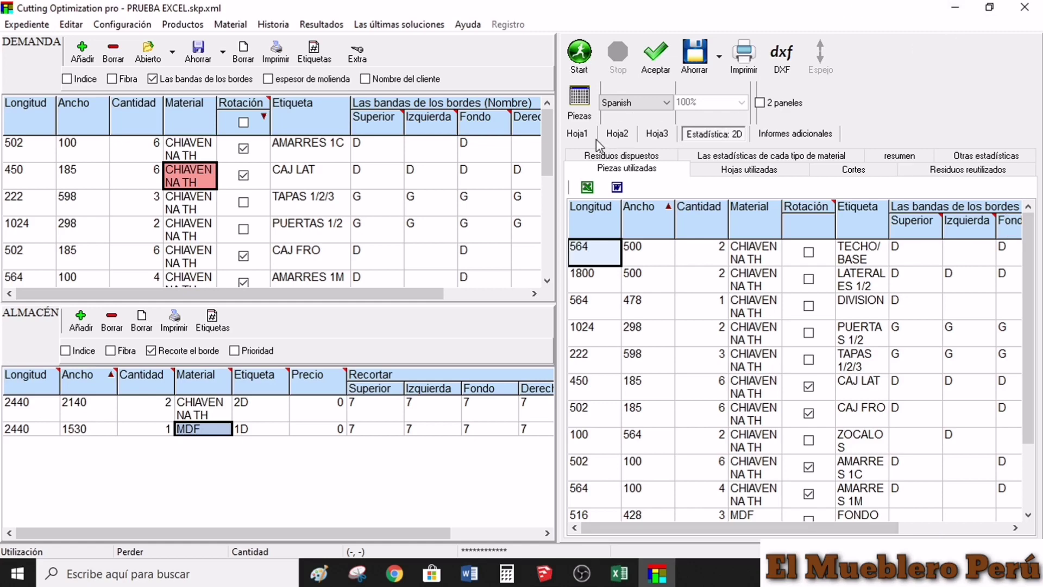
pyautogui.click(577, 134)
pyautogui.click(616, 134)
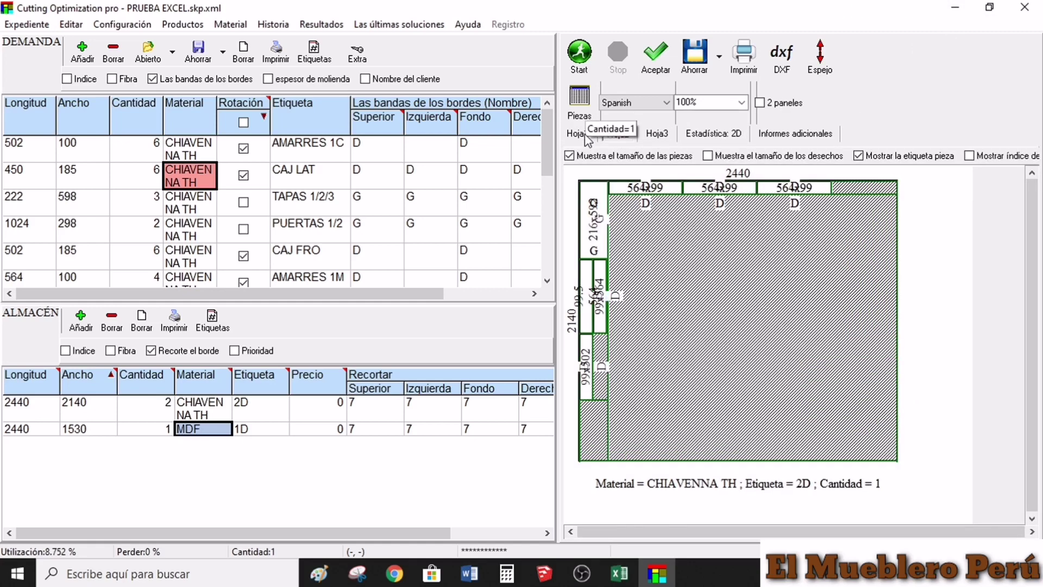
pyautogui.click(577, 134)
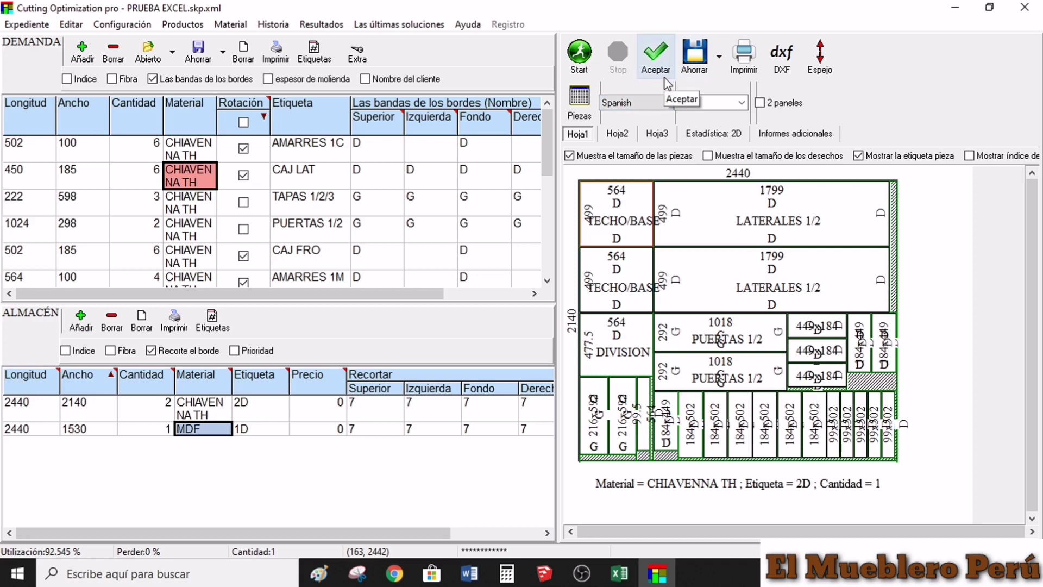
pyautogui.click(658, 135)
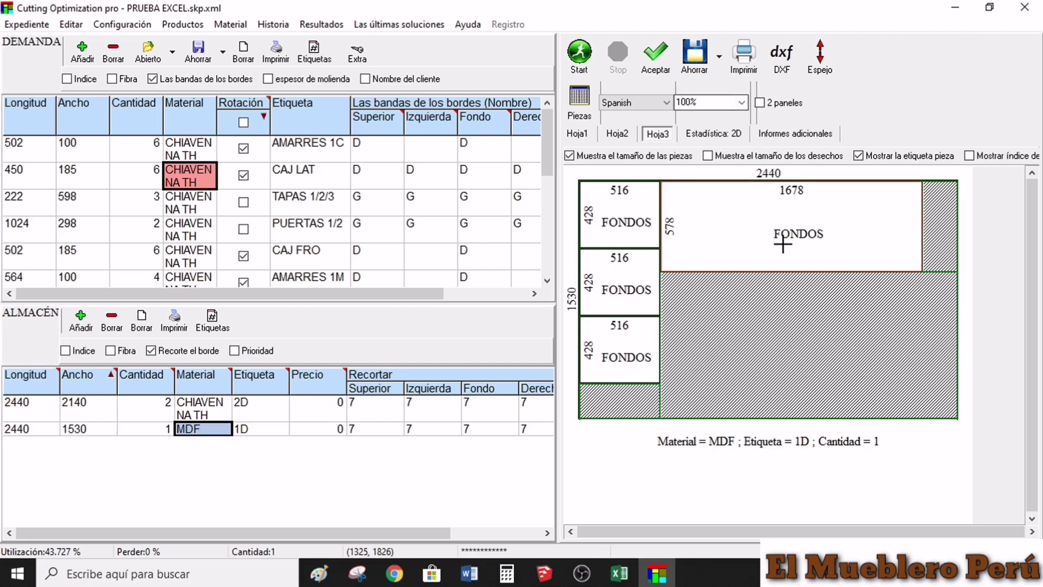
pyautogui.click(728, 136)
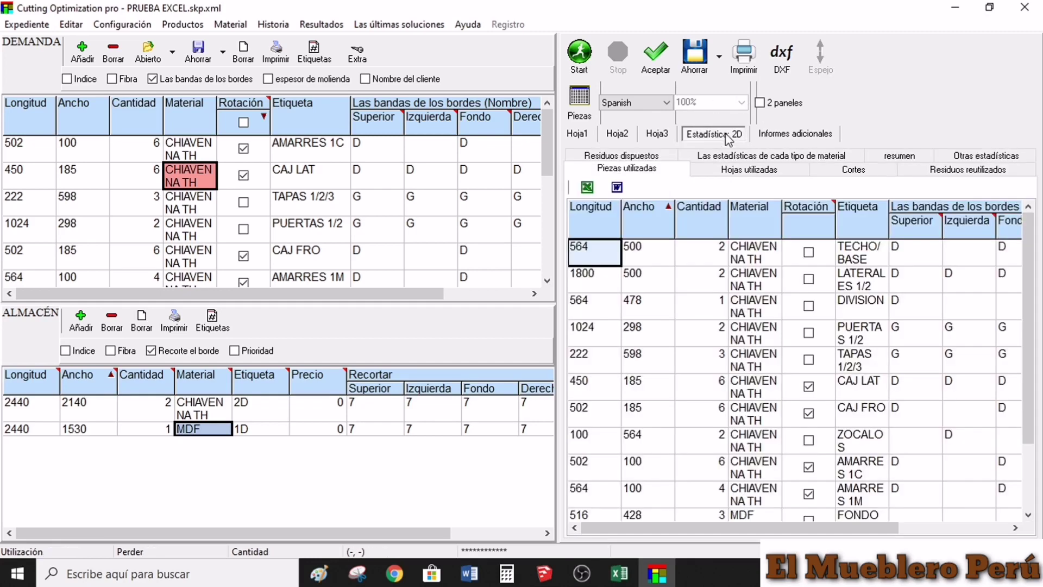
pyautogui.moveTo(1035, 241); pyautogui.dragTo(1013, 526)
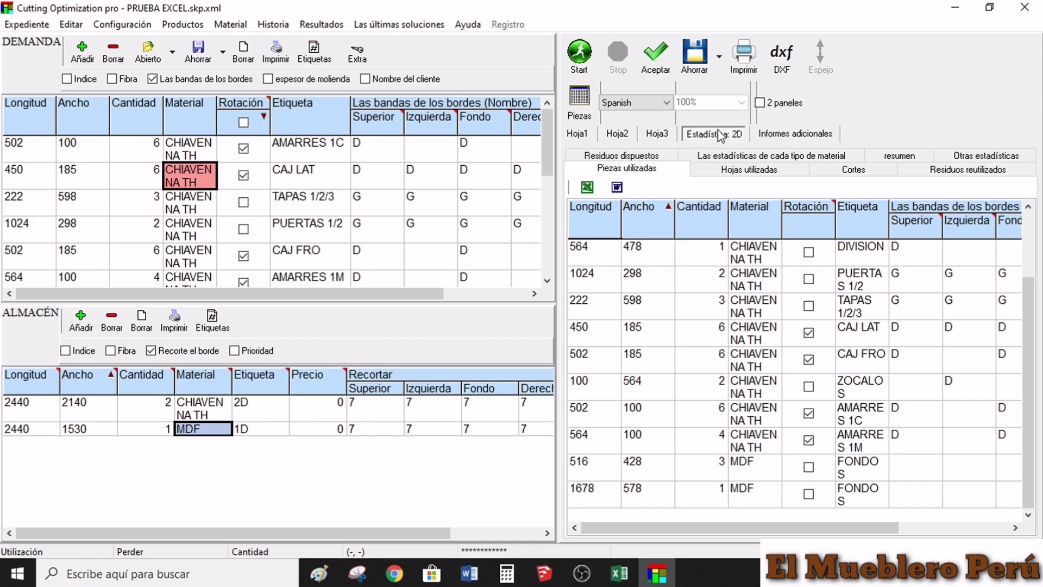
# - Export the Piezas utilizadas statistics table to Excel and save it as an .xls file on Escritorio
pyautogui.click(588, 187)
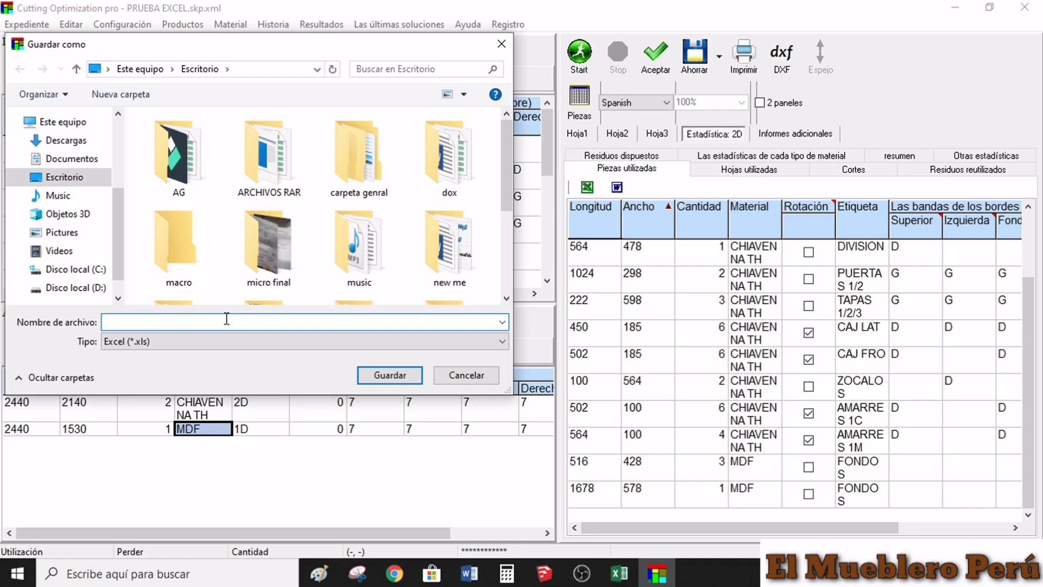
pyautogui.write('PTR')
pyautogui.click(394, 373)
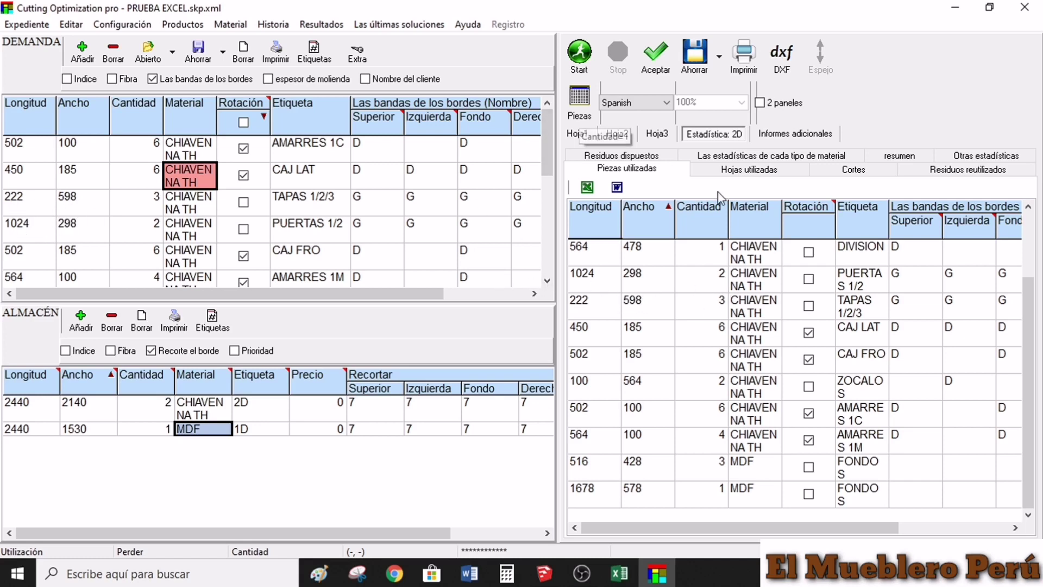
# - Minimize the cutting optimizer and close SketchUp without saving the cabinet model
pyautogui.click(945, 12)
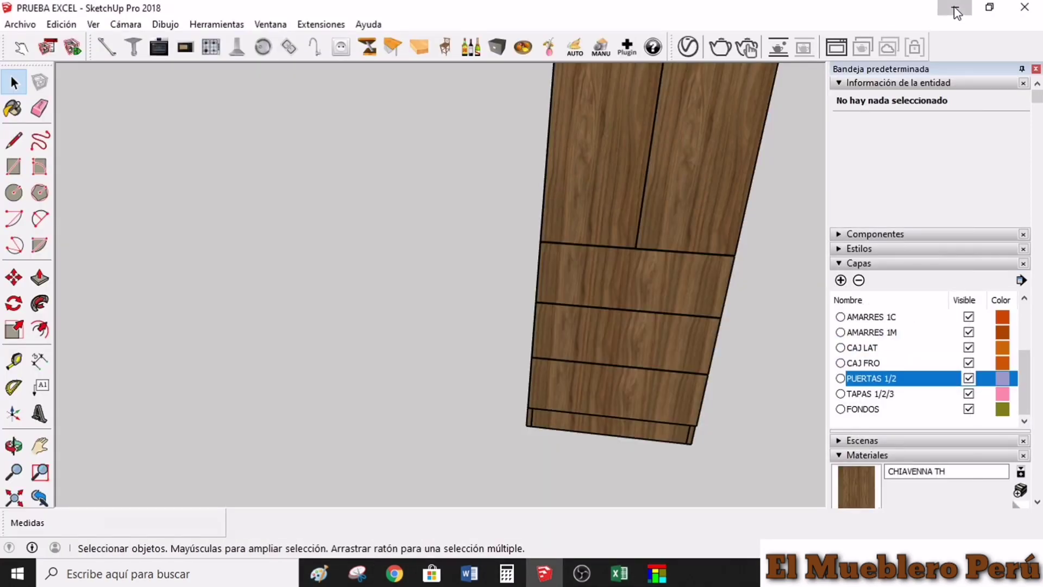
pyautogui.click(1028, 8)
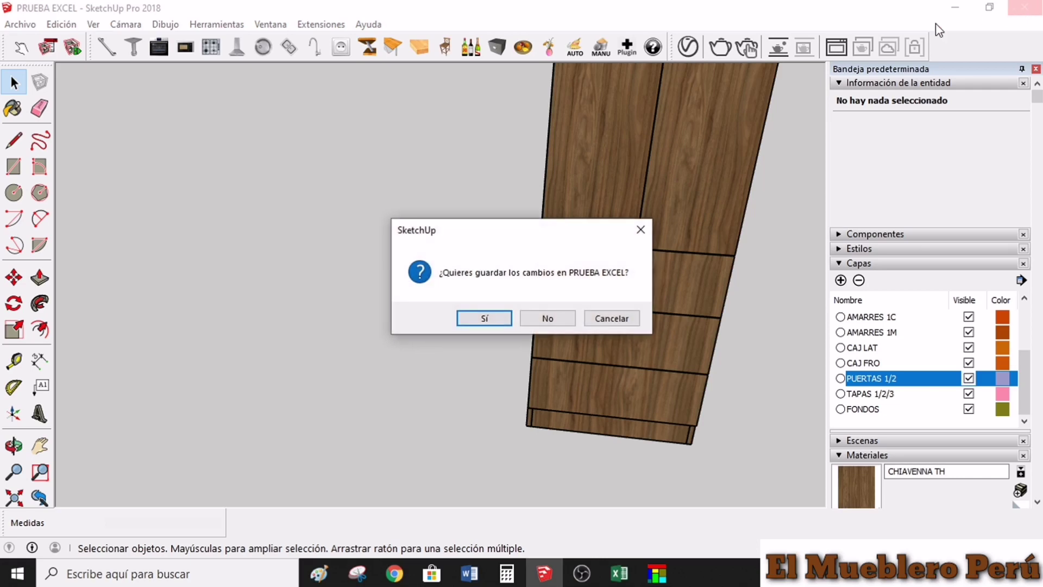
pyautogui.click(549, 315)
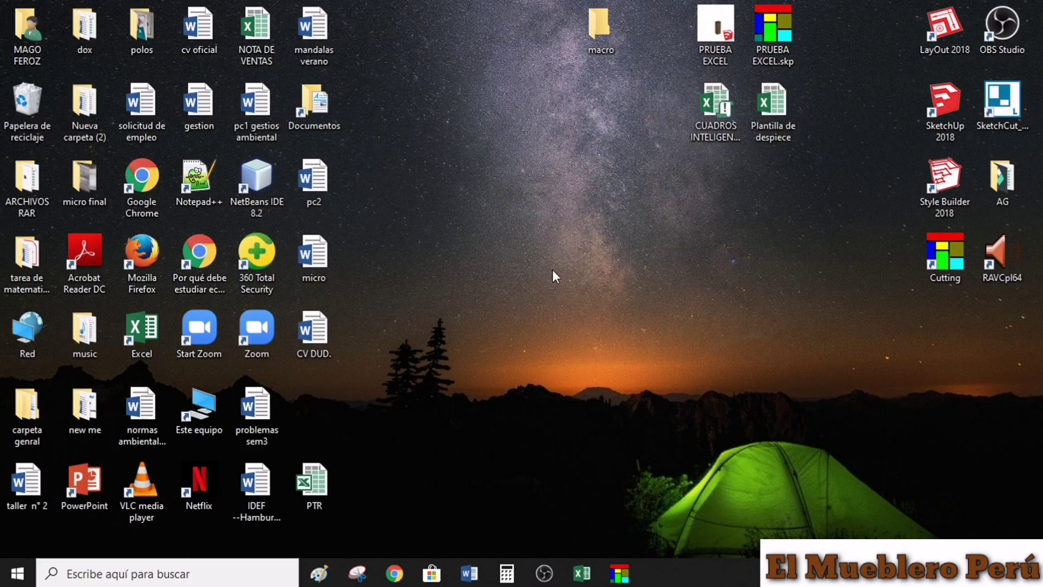
# - Open PTR.xls from the desktop, accepting the file format warning
pyautogui.moveTo(304, 485); pyautogui.dragTo(358, 433)
pyautogui.moveTo(555, 168); pyautogui.dragTo(603, 106)
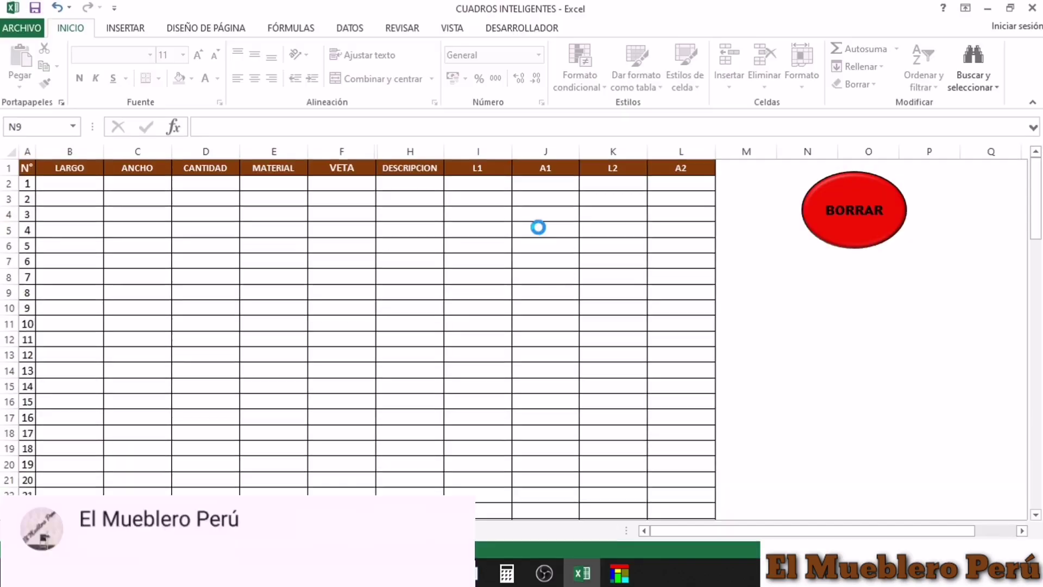
pyautogui.click(457, 315)
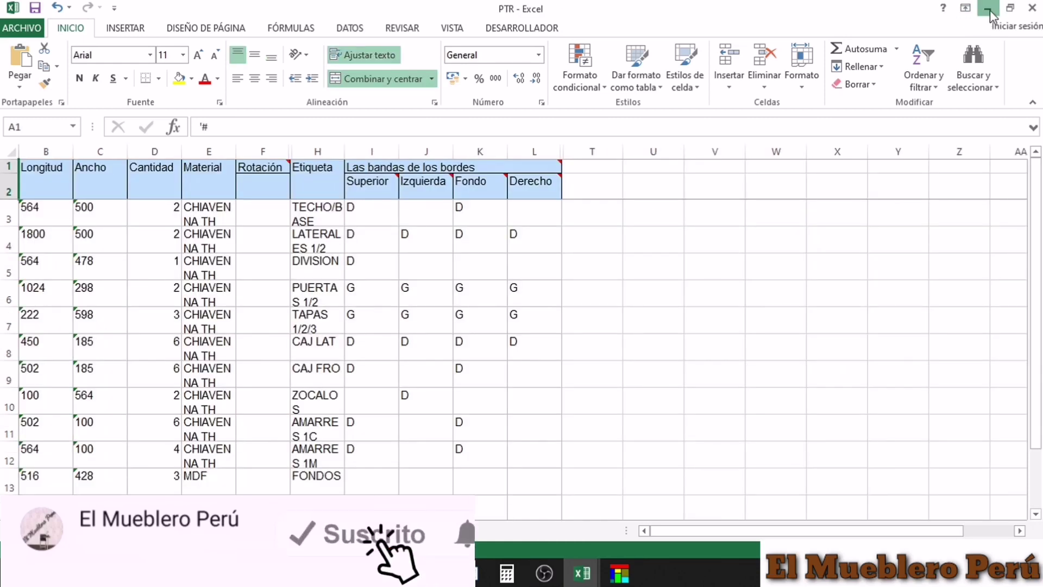
# - Switch between the CUADROS INTELIGENTES and PTR workbooks, ending with PTR in front
pyautogui.click(987, 9)
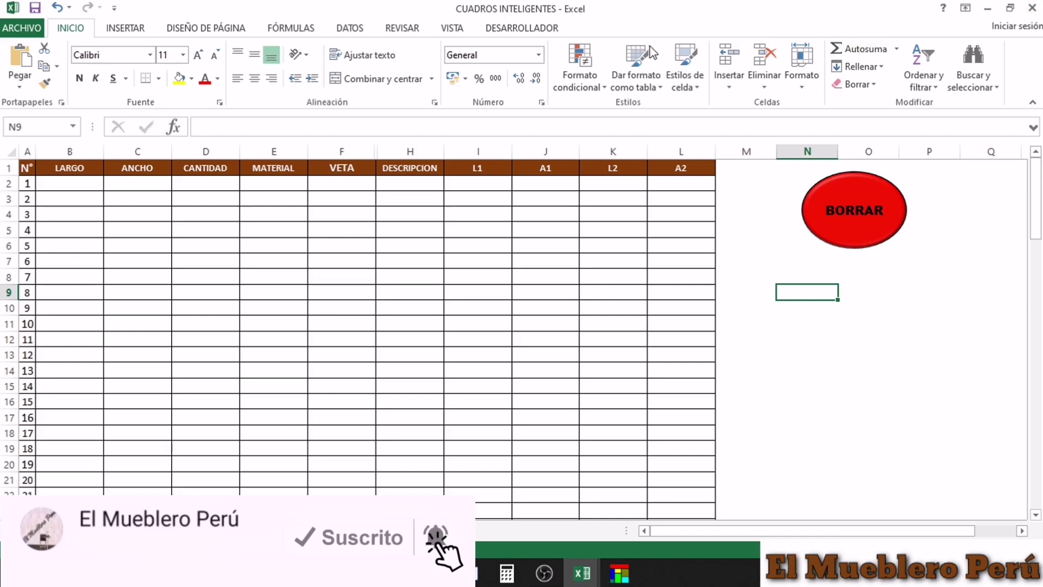
pyautogui.click(988, 9)
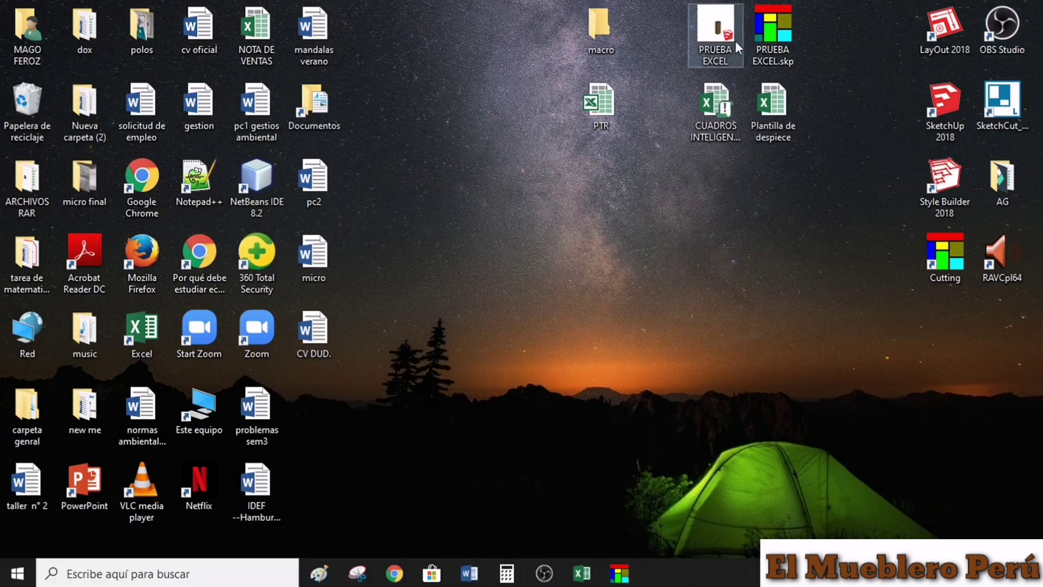
pyautogui.moveTo(582, 574)
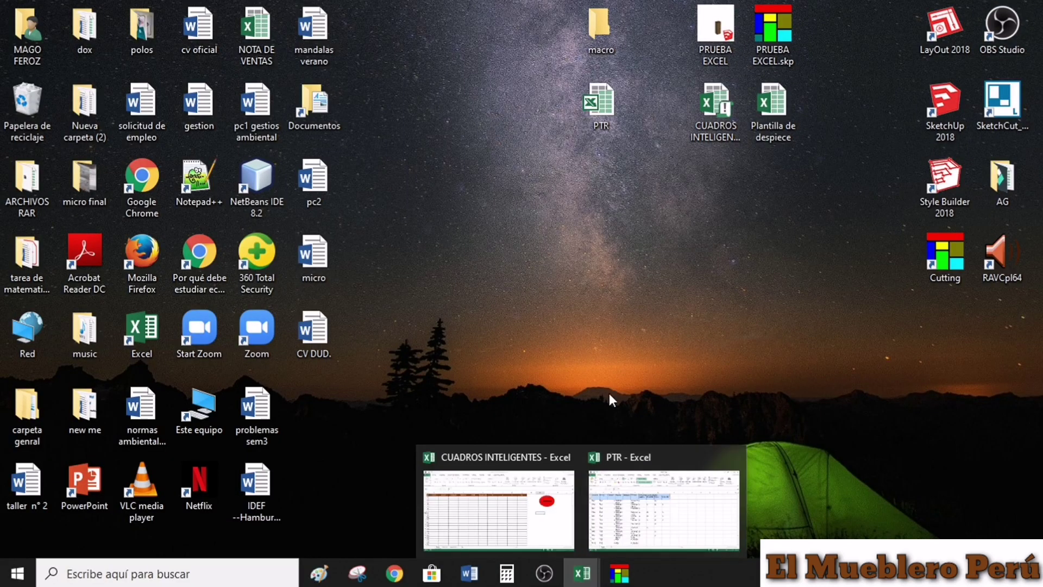
pyautogui.click(523, 511)
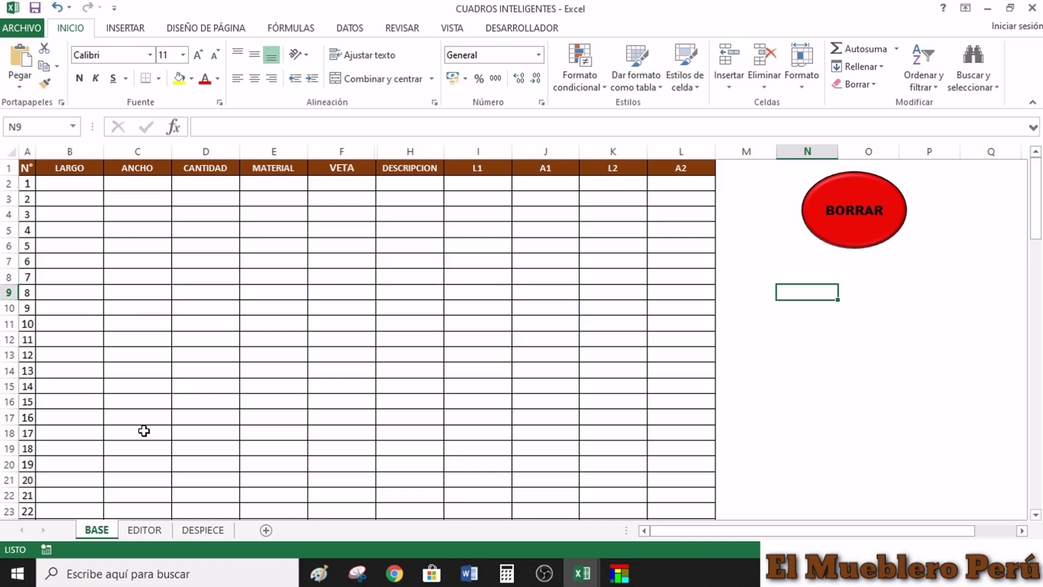
pyautogui.click(582, 573)
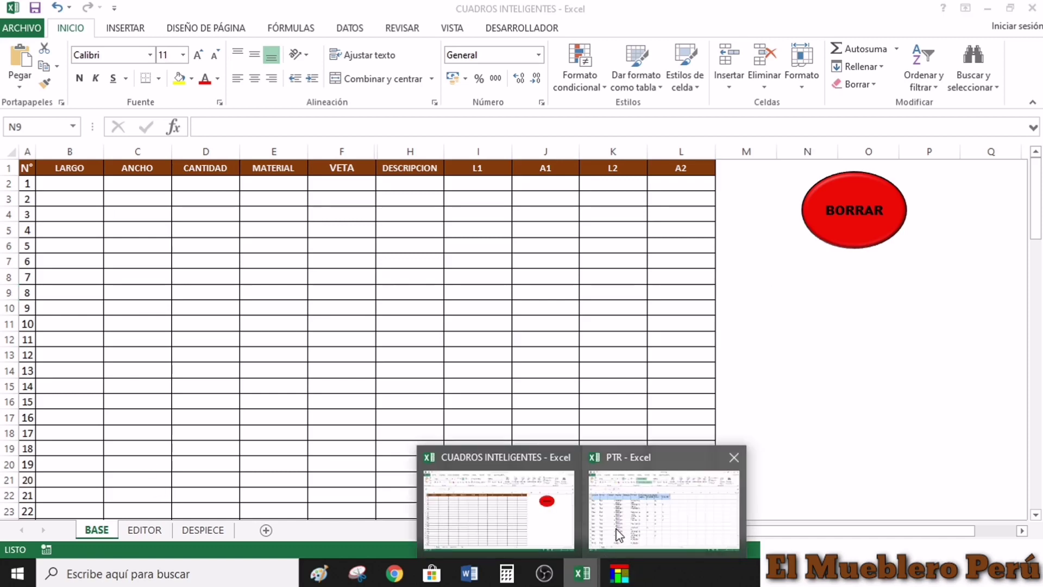
pyautogui.click(644, 506)
# - Insert a blank row 13 above the MDF pieces in the PTR list
pyautogui.scroll(-3, 398, 307)
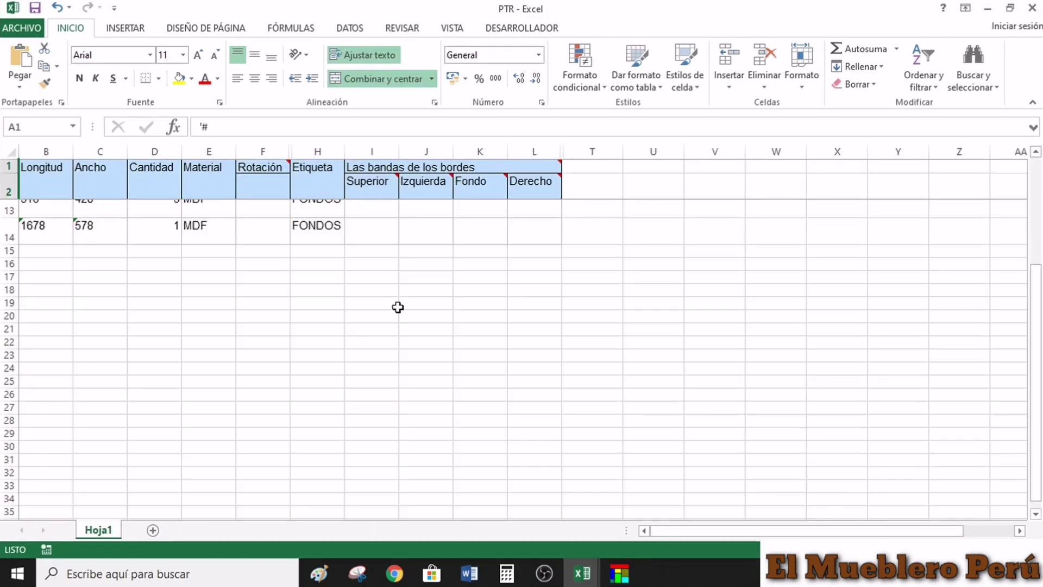
pyautogui.scroll(3, 304, 321)
pyautogui.scroll(1, 319, 326)
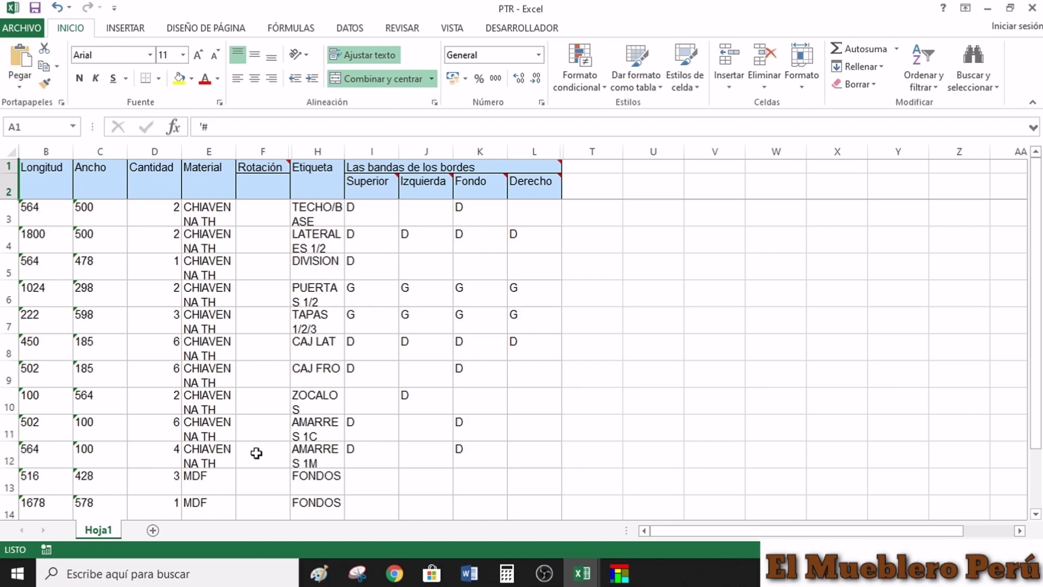
pyautogui.scroll(-4, 139, 456)
pyautogui.scroll(4, 179, 396)
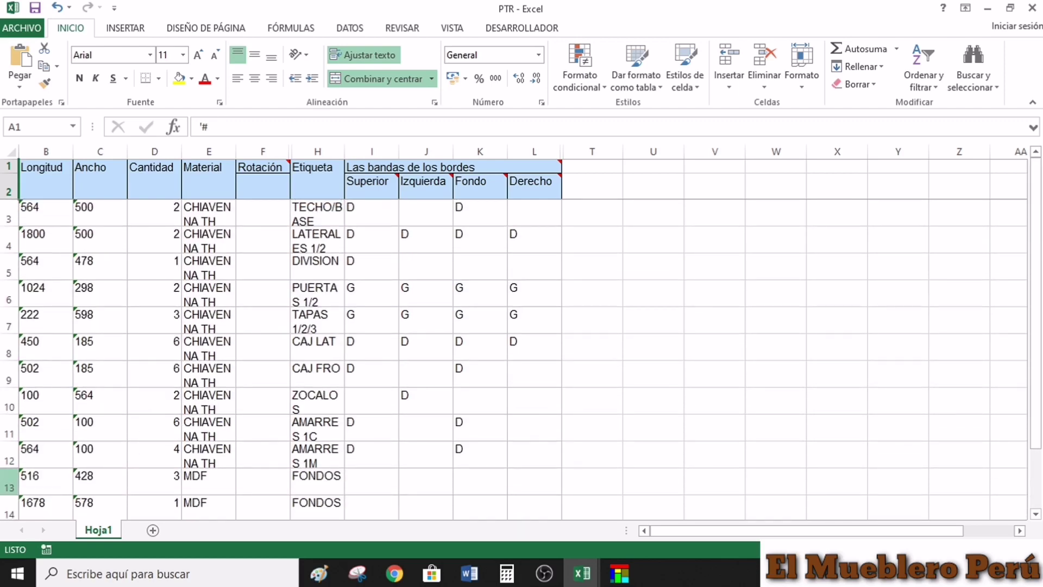
pyautogui.click(6, 480)
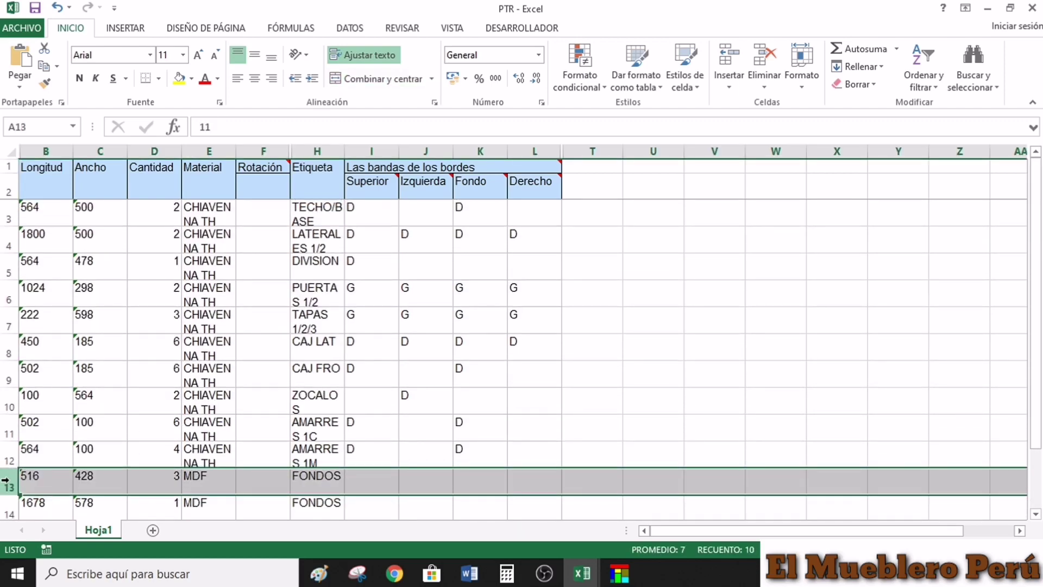
pyautogui.rightClick(6, 480)
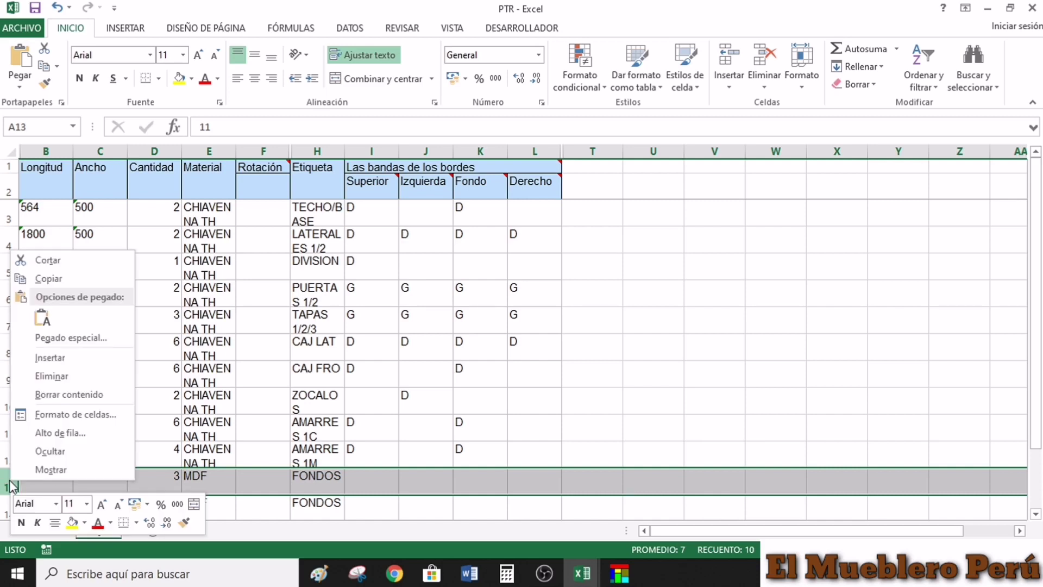
pyautogui.click(61, 359)
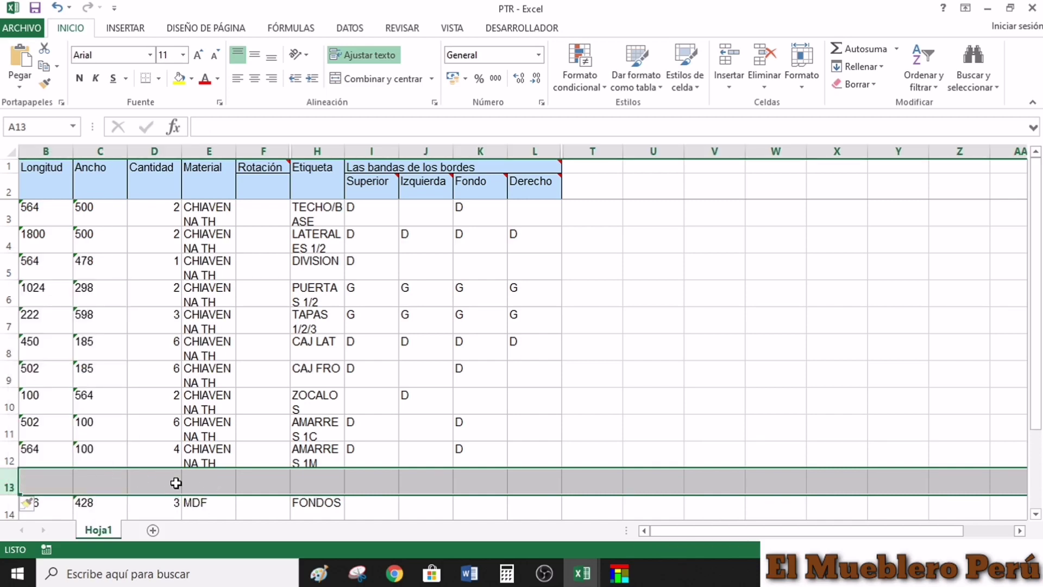
pyautogui.click(862, 399)
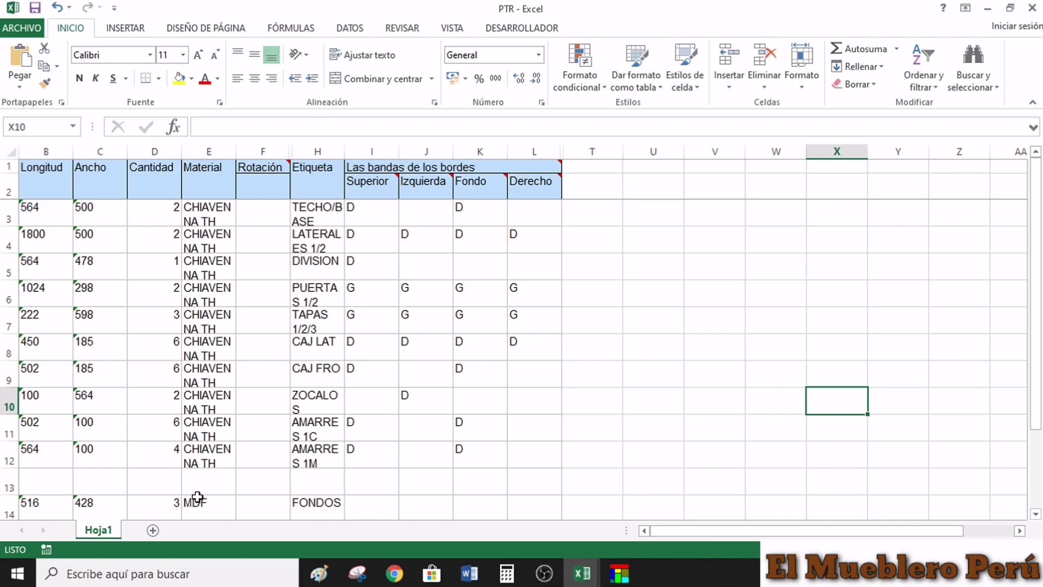
# - Copy the piece list B3:L15 and minimize the PTR workbook
pyautogui.scroll(-4, 197, 497)
pyautogui.scroll(4, 275, 353)
pyautogui.moveTo(28, 210)
pyautogui.mouseDown()
pyautogui.moveTo(94, 516)
pyautogui.moveTo(538, 472)
pyautogui.mouseUp()
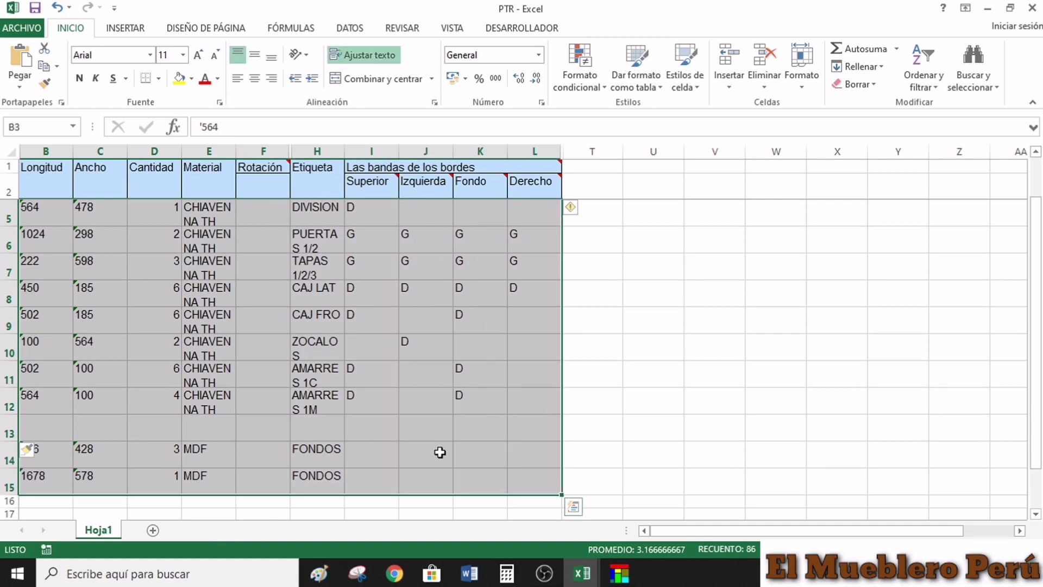
pyautogui.hotkey('ctrl', 'c')
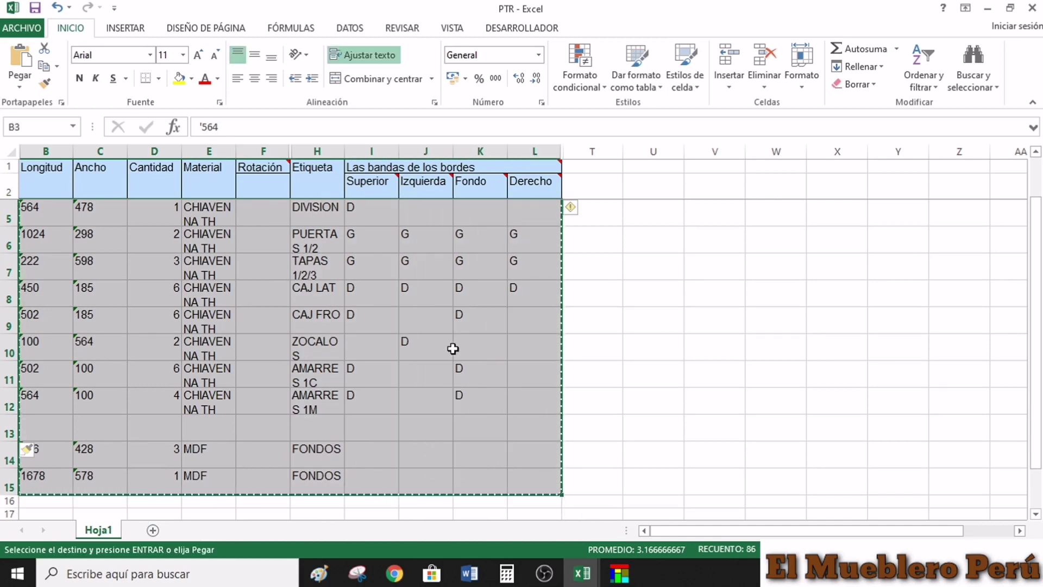
pyautogui.click(987, 12)
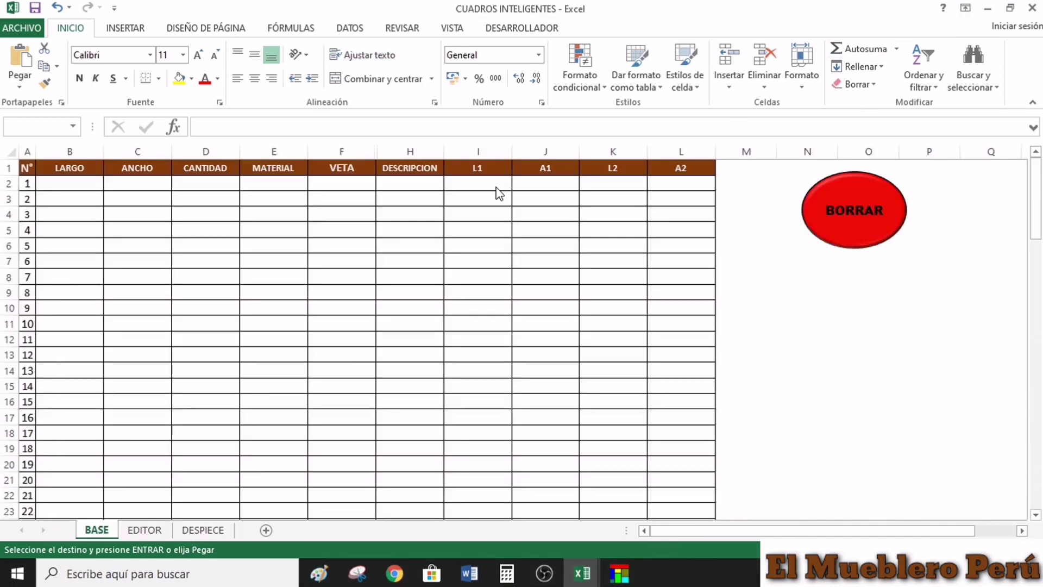
# - Paste the piece list into BASE at B2 as values only, keeping the template's formatting
pyautogui.click(76, 186)
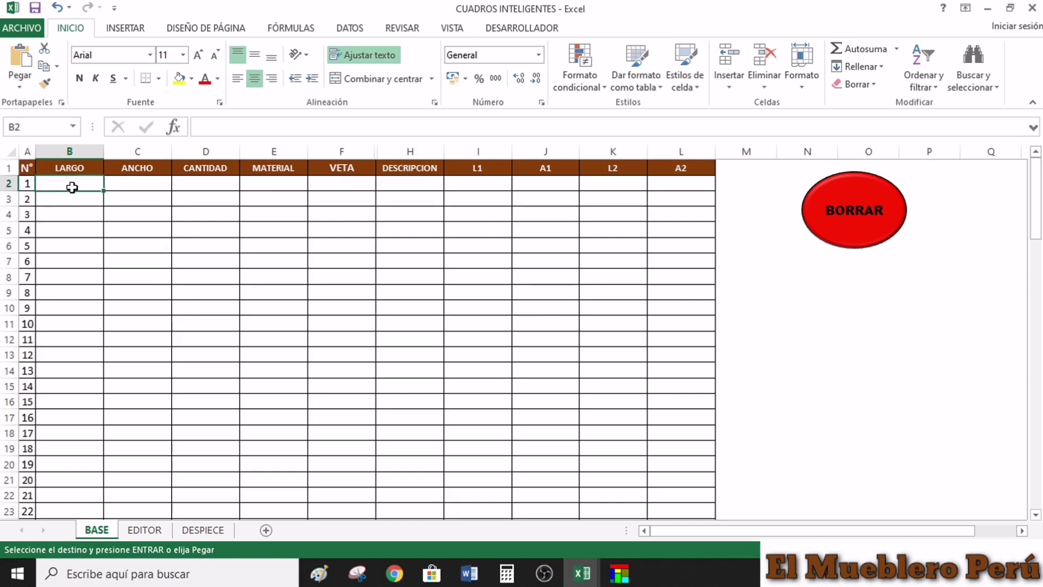
pyautogui.hotkey('ctrl', 'v')
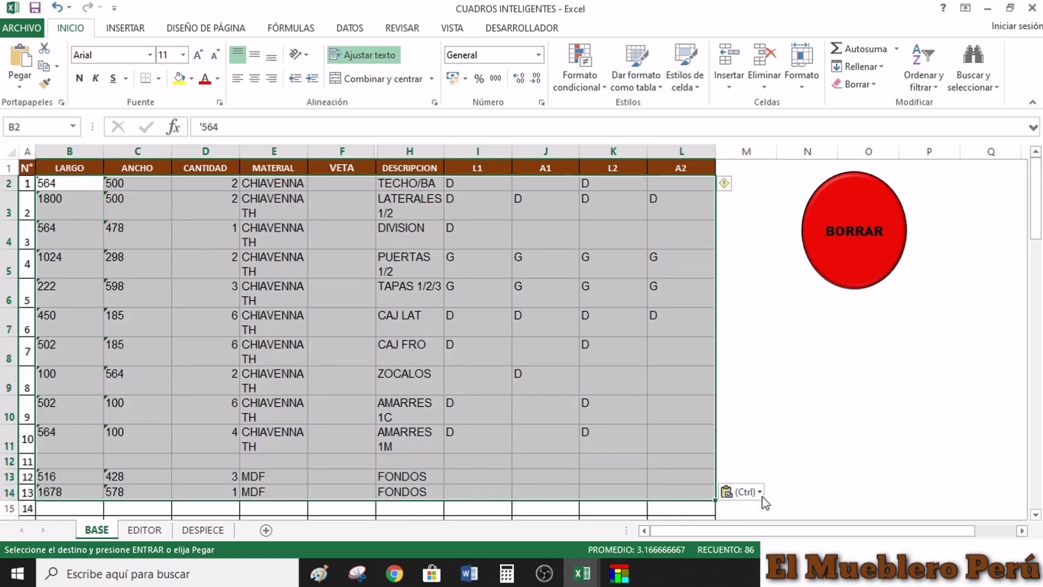
pyautogui.click(760, 492)
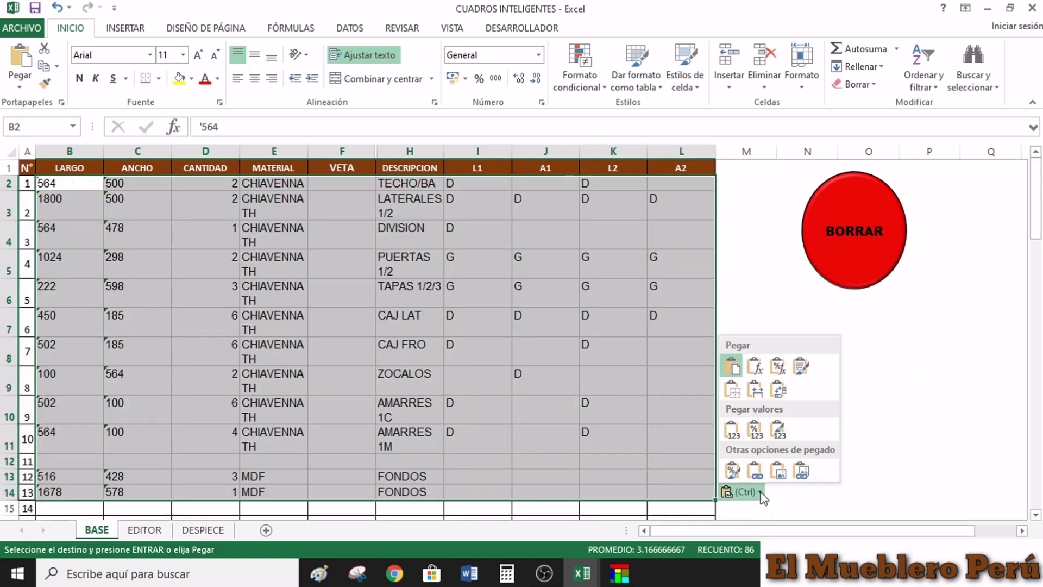
pyautogui.click(734, 434)
pyautogui.click(880, 360)
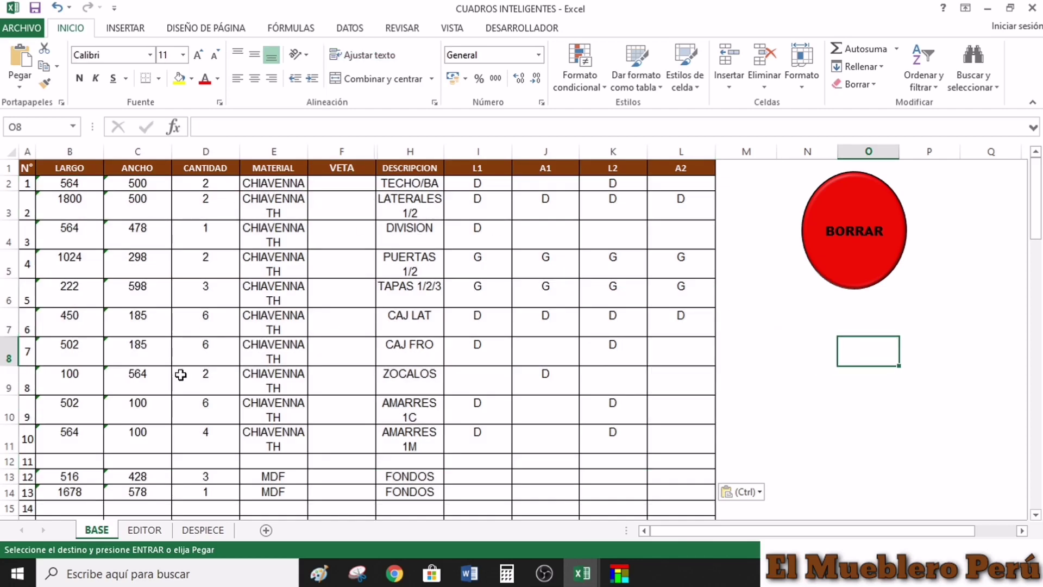
# - On the EDITOR sheet, cancel the pending copy and run ORDENAR to fill the table from BASE
pyautogui.click(146, 531)
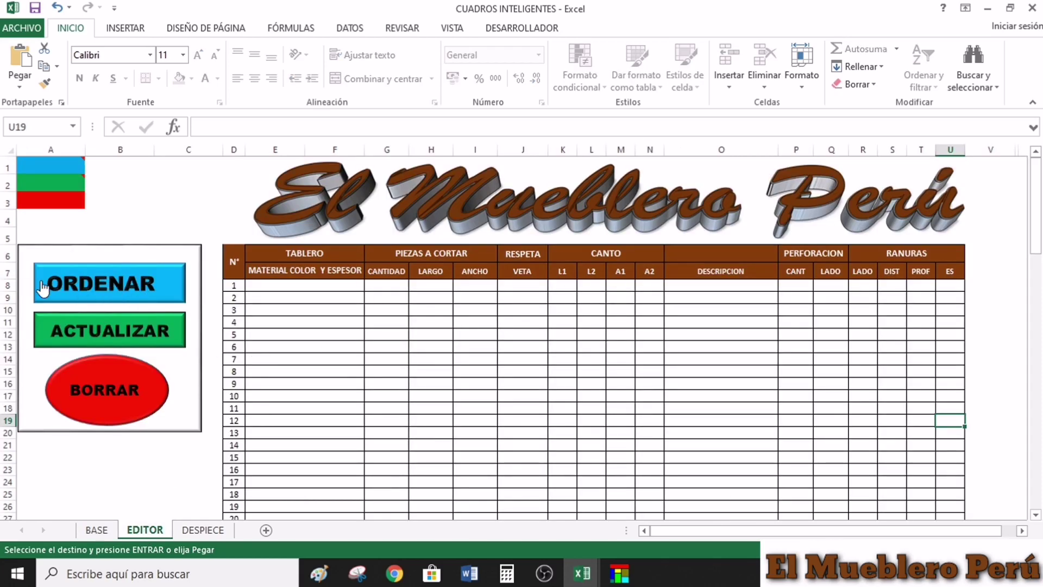
pyautogui.press('Escape')
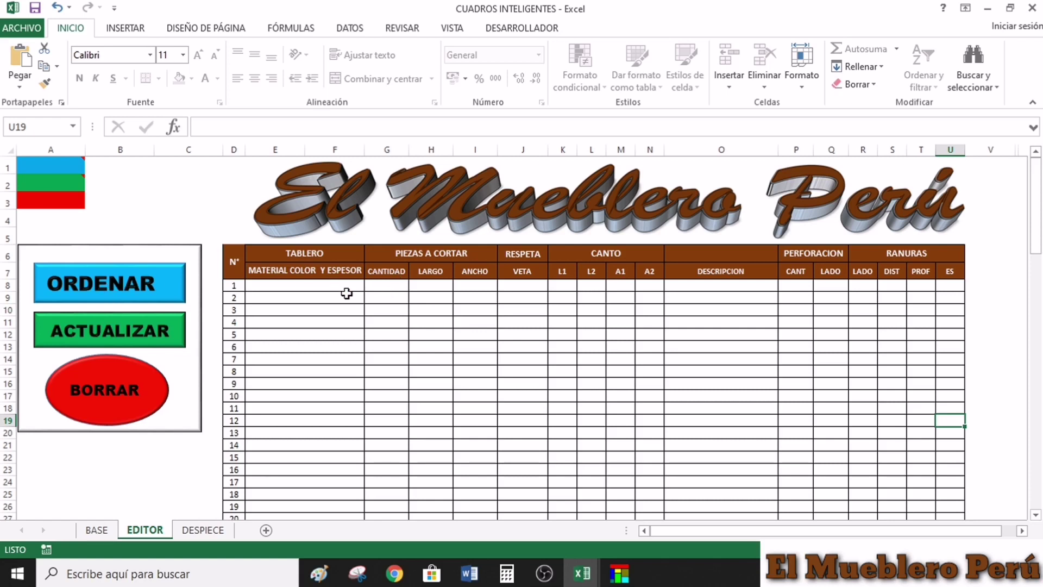
pyautogui.click(129, 272)
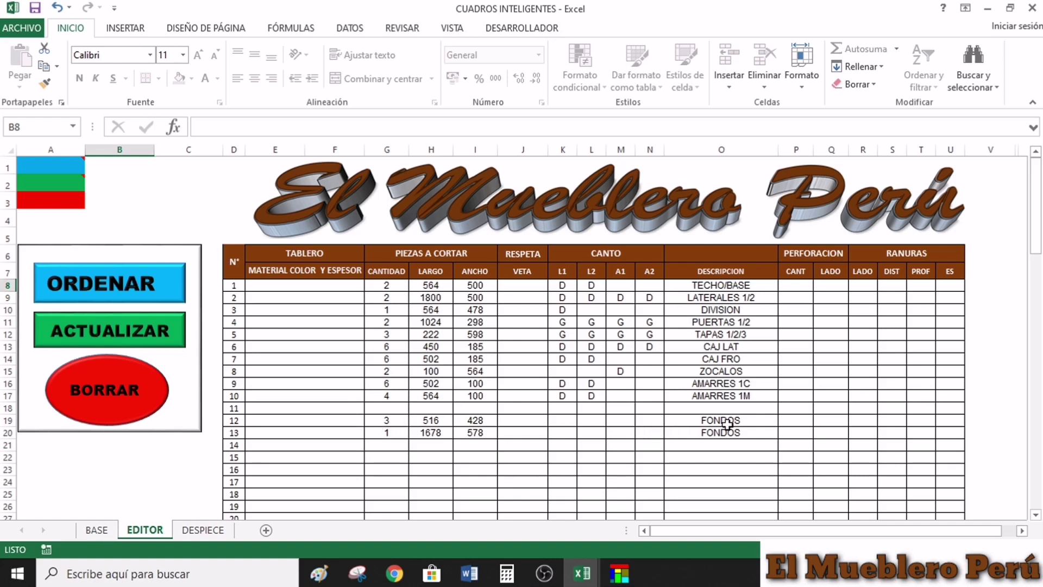
# - Enter boards MDF 3MM and ROBLE in E19–E20, then MELAMINA 18 and ROBLE in E8–E9
pyautogui.click(332, 421)
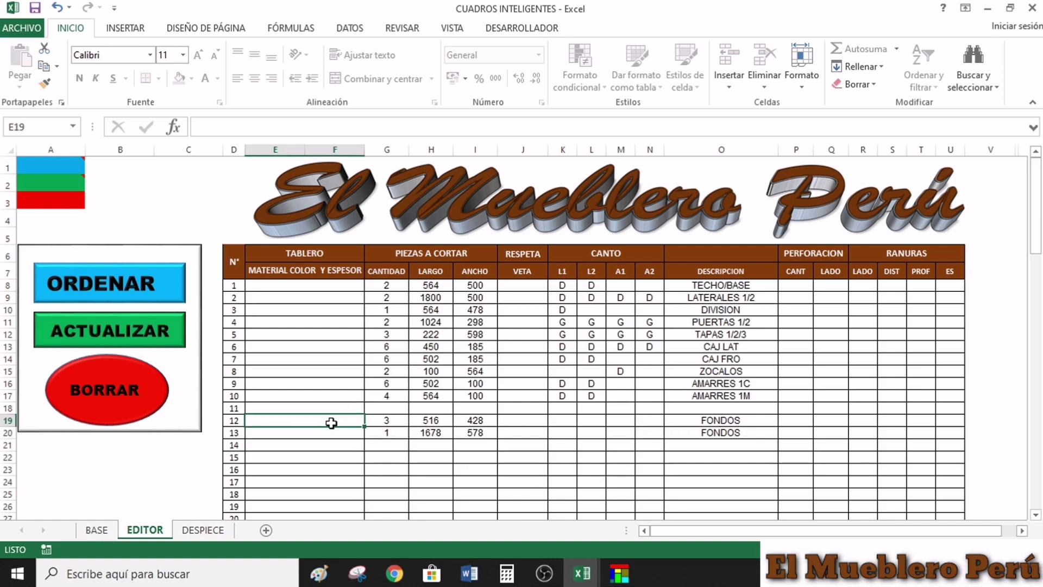
pyautogui.write('MDF')
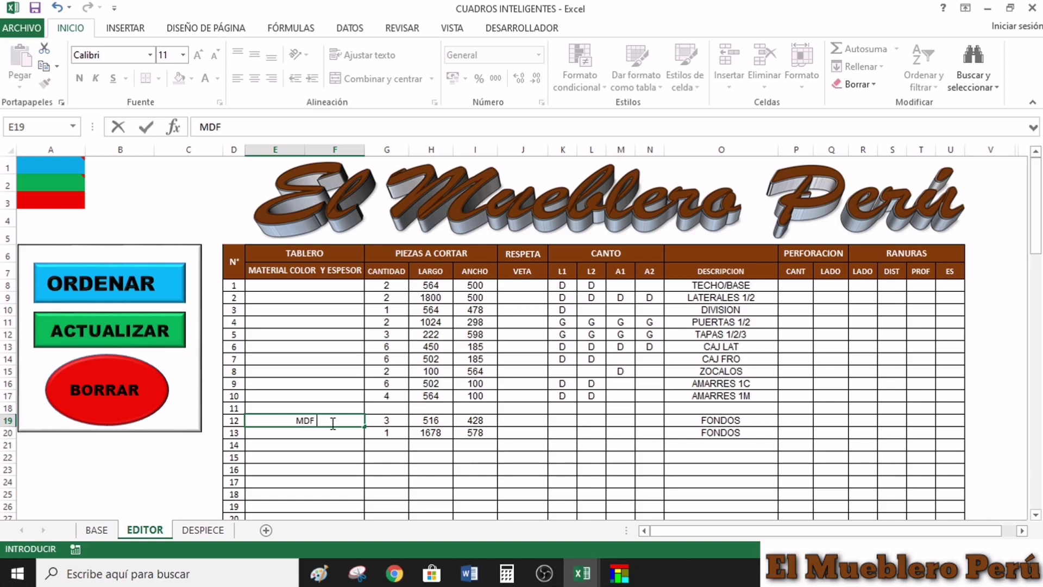
pyautogui.write(' 3MM')
pyautogui.press('Return')
pyautogui.write('ROB')
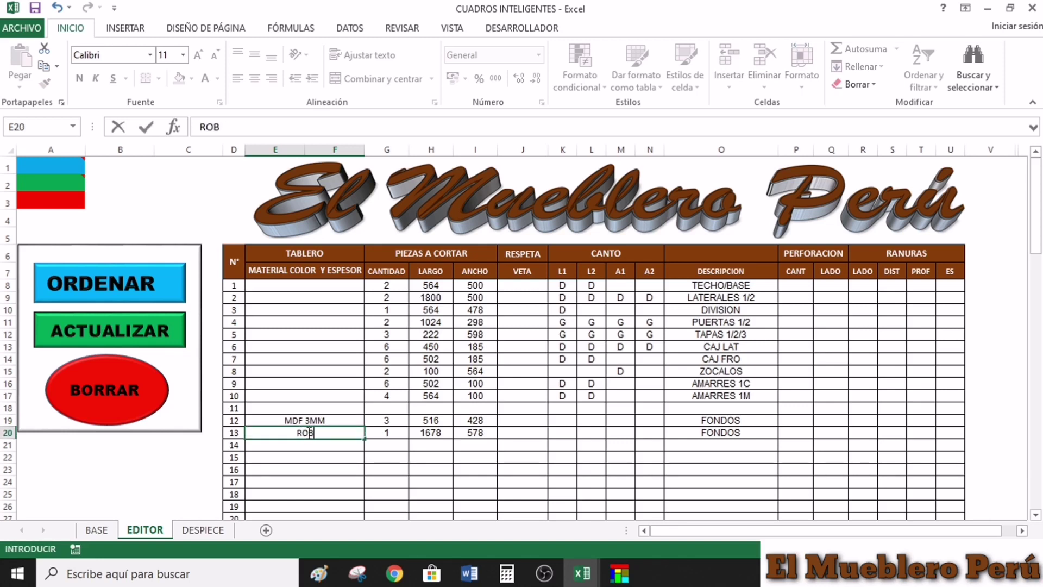
pyautogui.write('LE')
pyautogui.click(294, 287)
pyautogui.write('MEL')
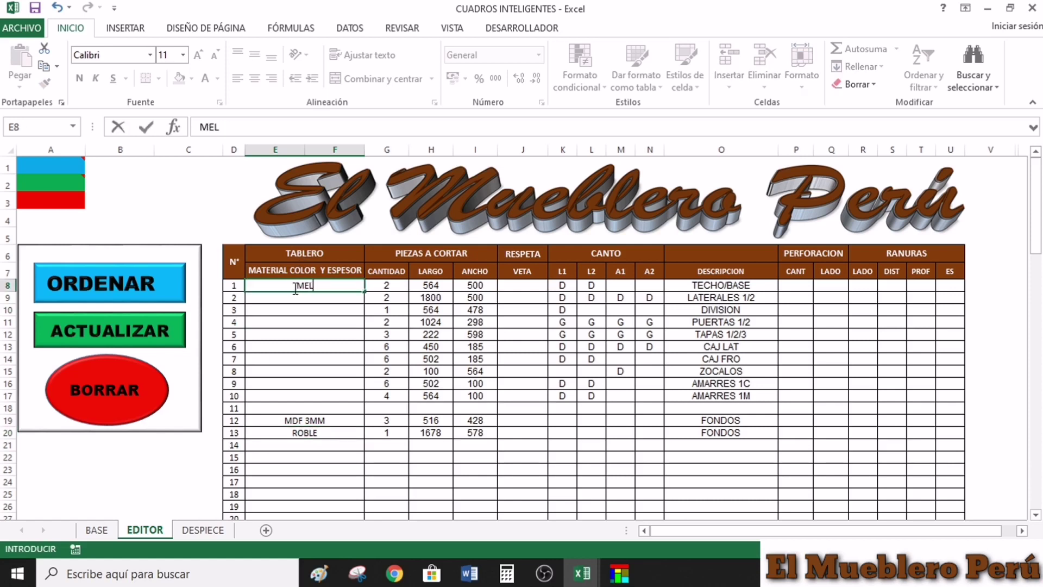
pyautogui.write('AMINA 1')
pyautogui.write('8')
pyautogui.press('Return')
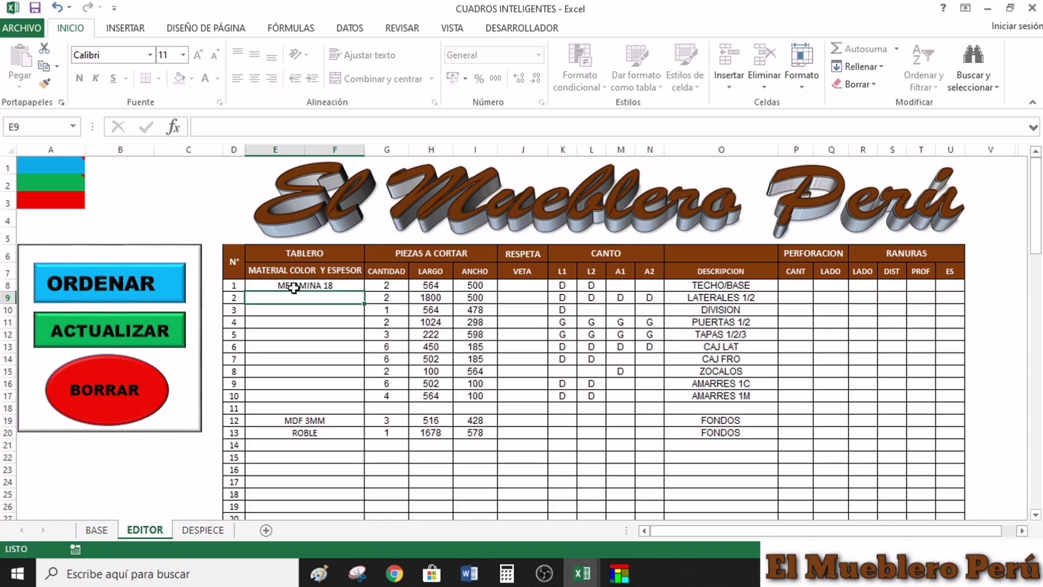
pyautogui.write('ROBLE')
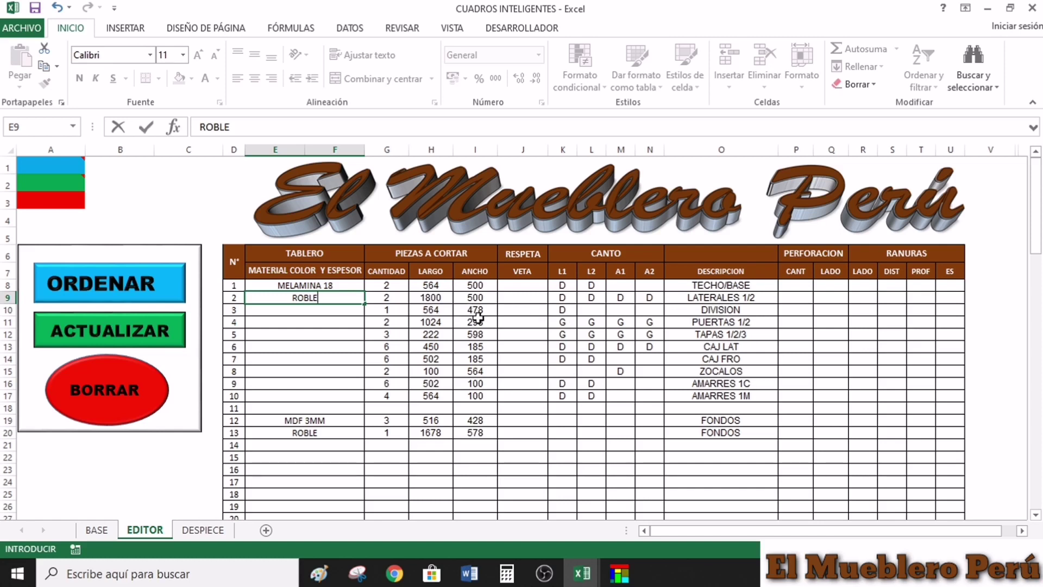
# - Fill the grain column with SI for the pieces and delete the stray SI in J18
pyautogui.click(522, 286)
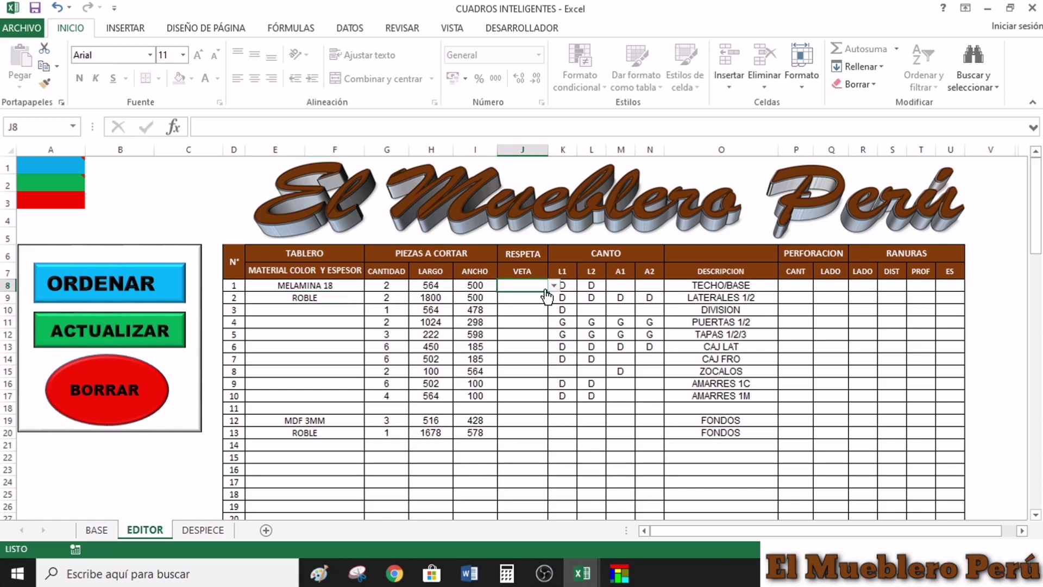
pyautogui.click(553, 285)
pyautogui.click(535, 297)
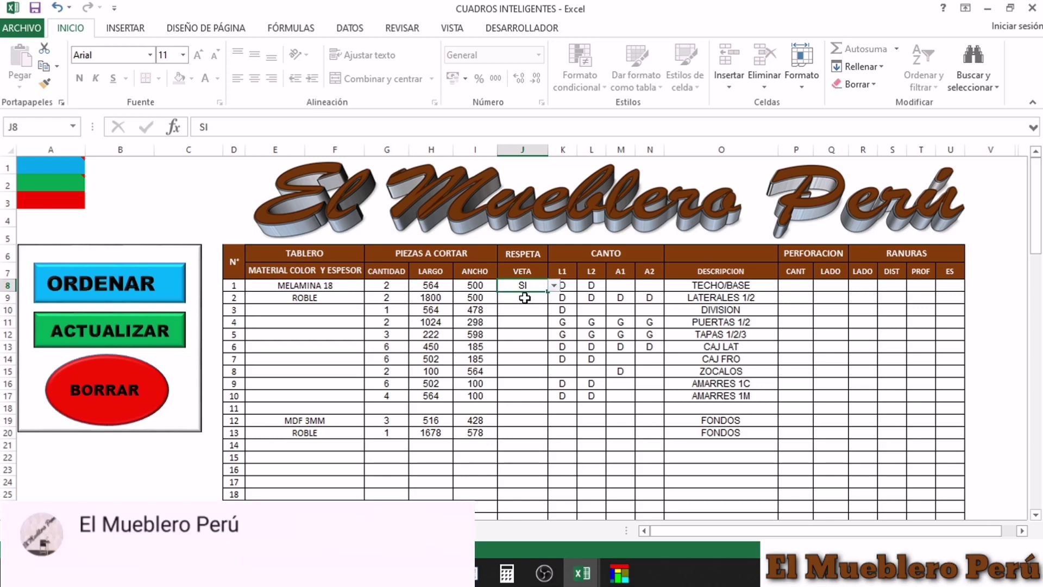
pyautogui.click(524, 298)
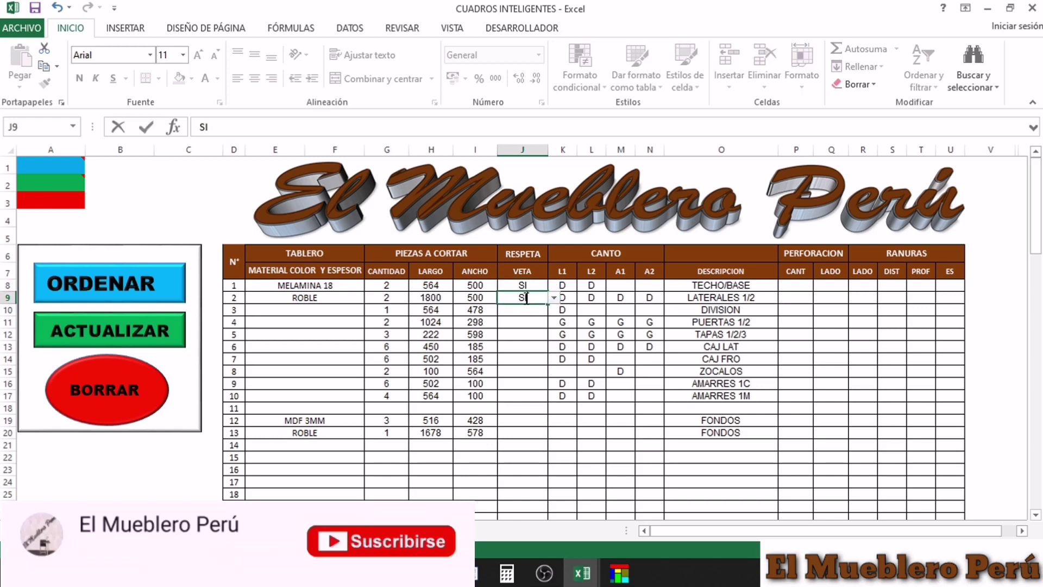
pyautogui.hotkey('ctrl', 'd')
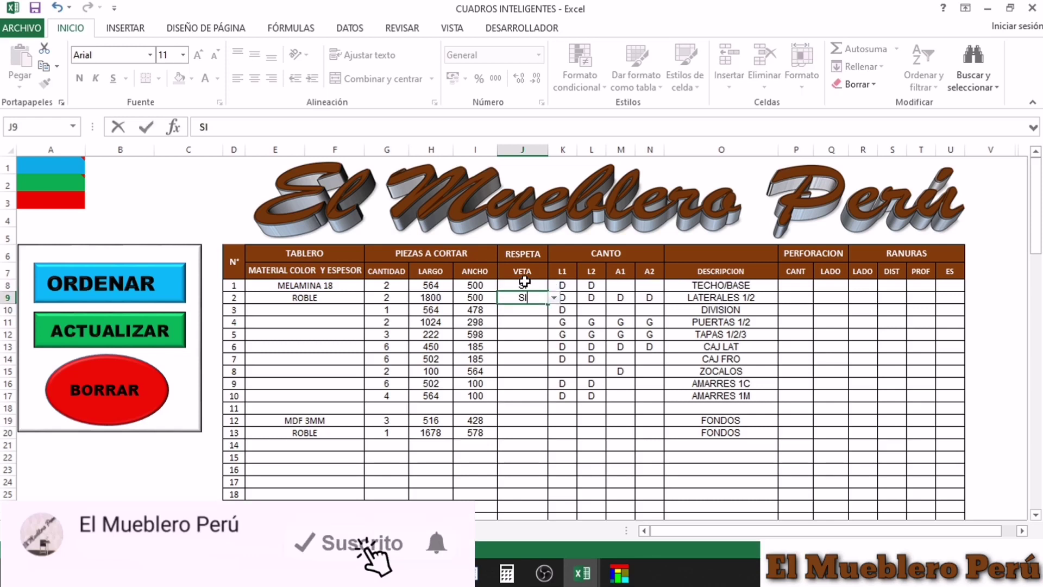
pyautogui.moveTo(524, 284); pyautogui.dragTo(552, 305)
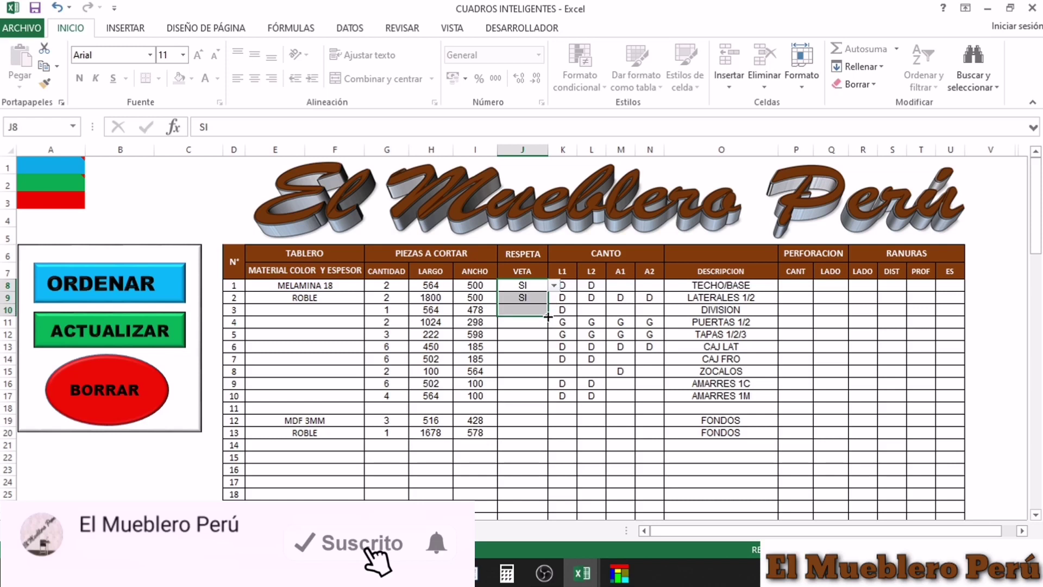
pyautogui.moveTo(548, 317); pyautogui.dragTo(548, 376)
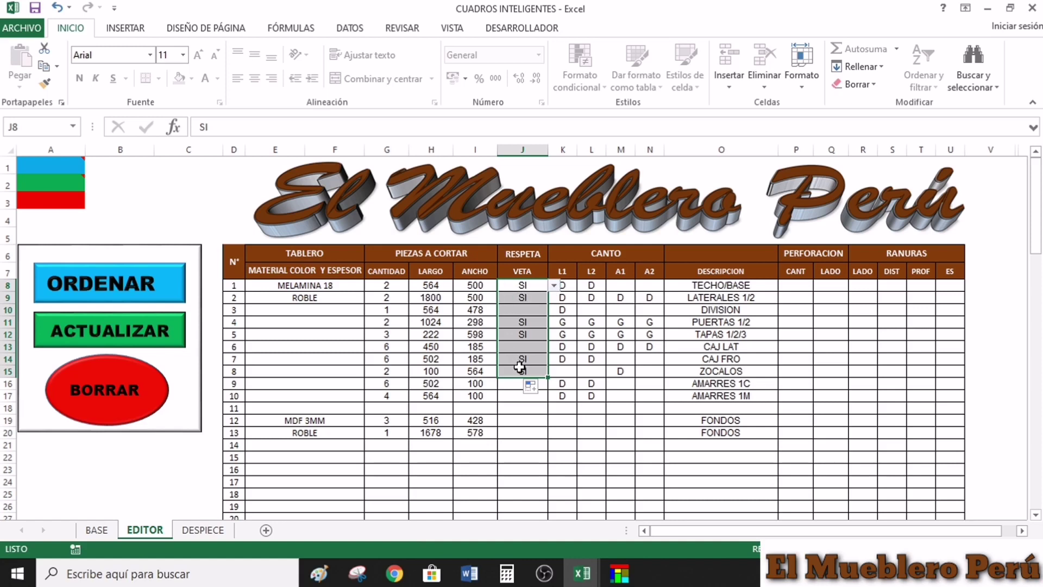
pyautogui.click(526, 391)
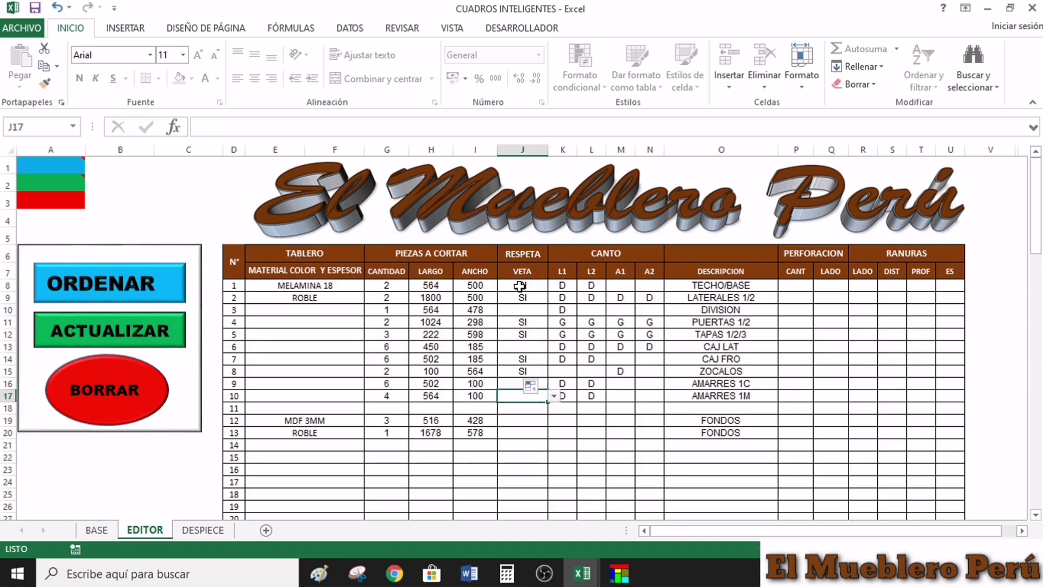
pyautogui.moveTo(518, 285); pyautogui.dragTo(541, 442)
pyautogui.hotkey('ctrl', 'd')
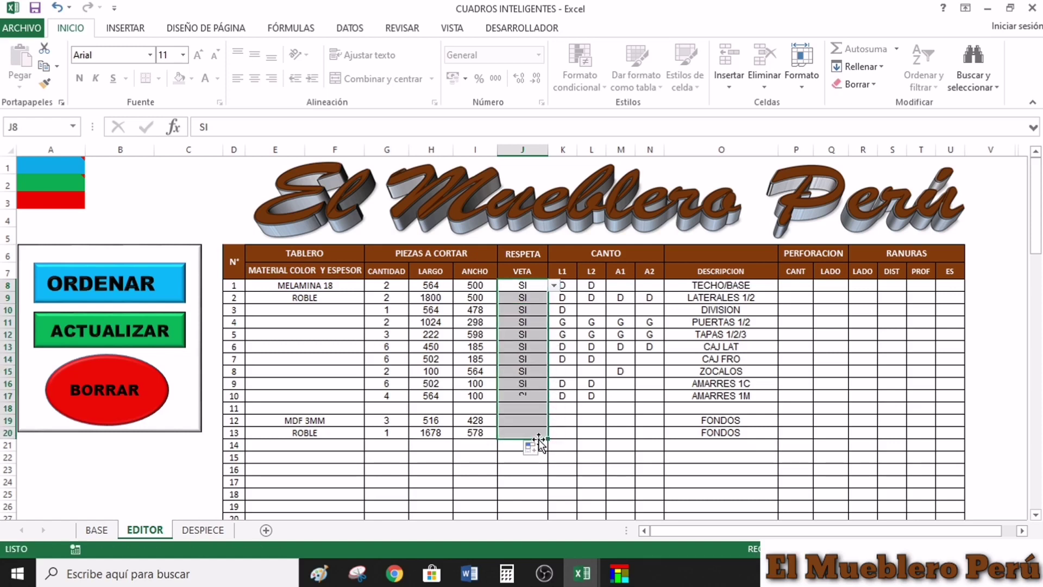
pyautogui.click(589, 480)
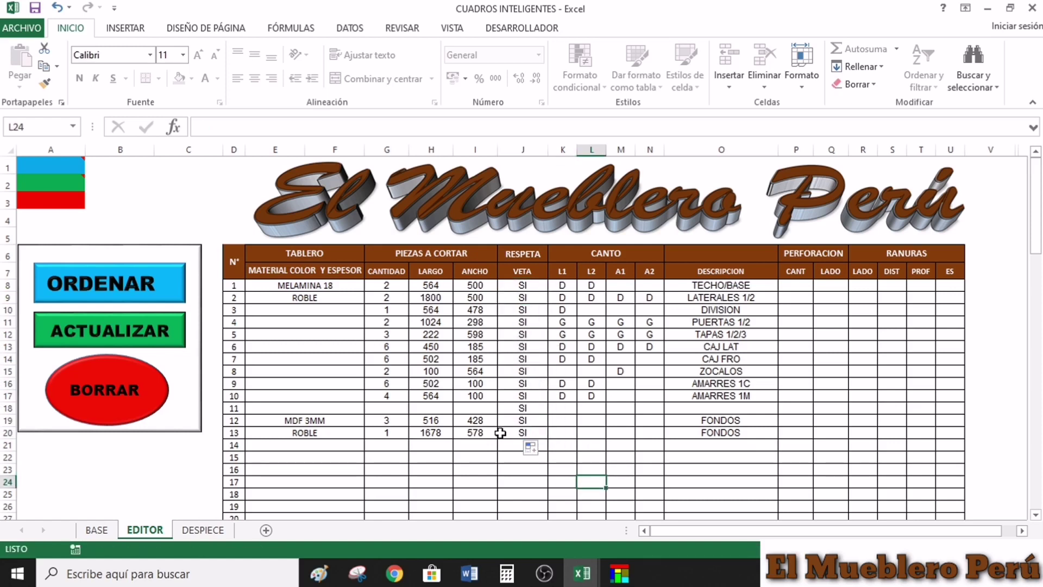
pyautogui.click(518, 408)
pyautogui.press('Delete')
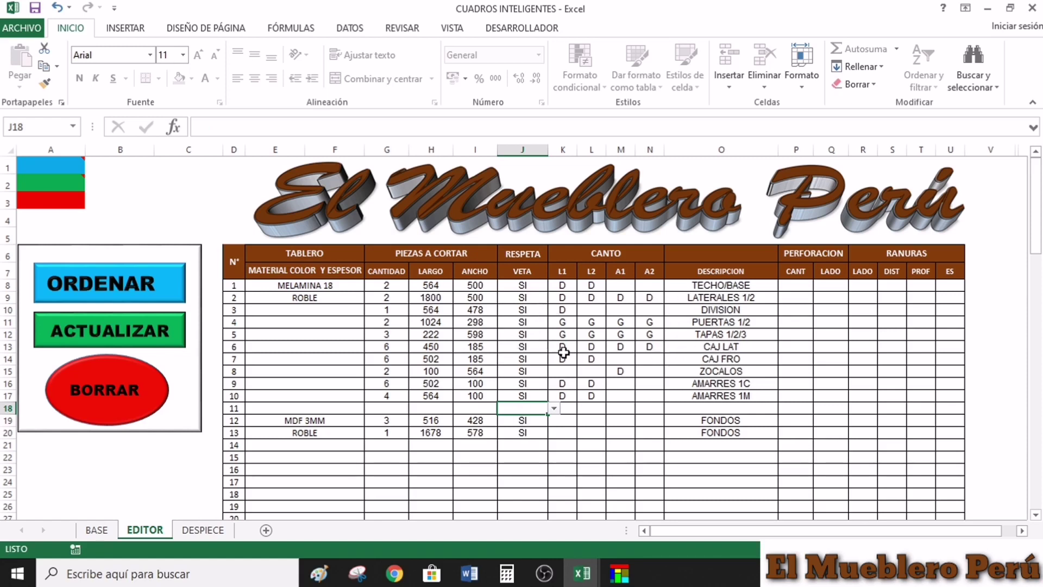
# - Set the grain to NO for CAJ LAT, CAJ FRO, AMARRES 1C and AMARRES 1M
pyautogui.click(524, 350)
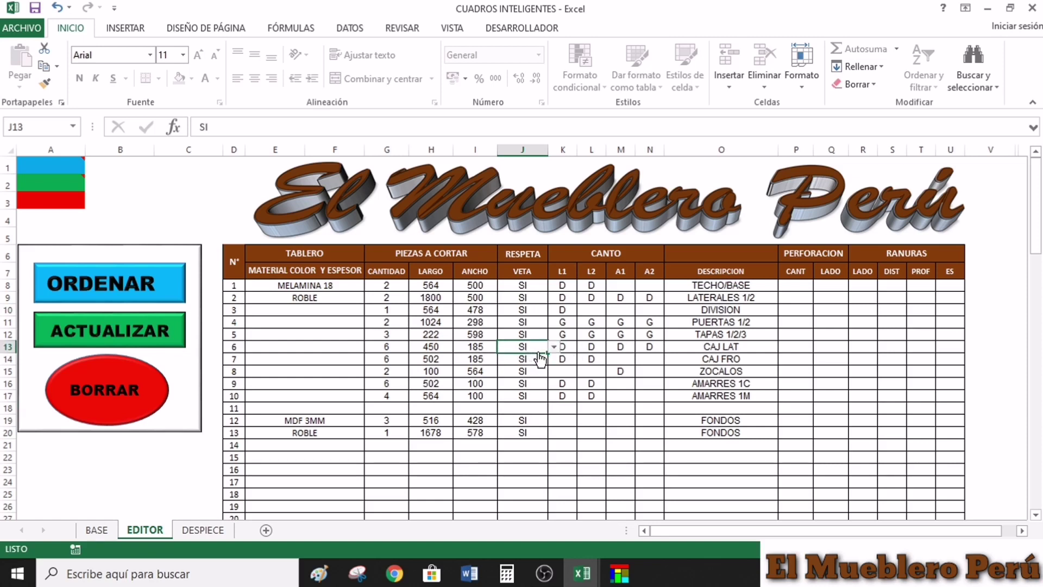
pyautogui.click(554, 347)
pyautogui.click(519, 365)
pyautogui.click(530, 359)
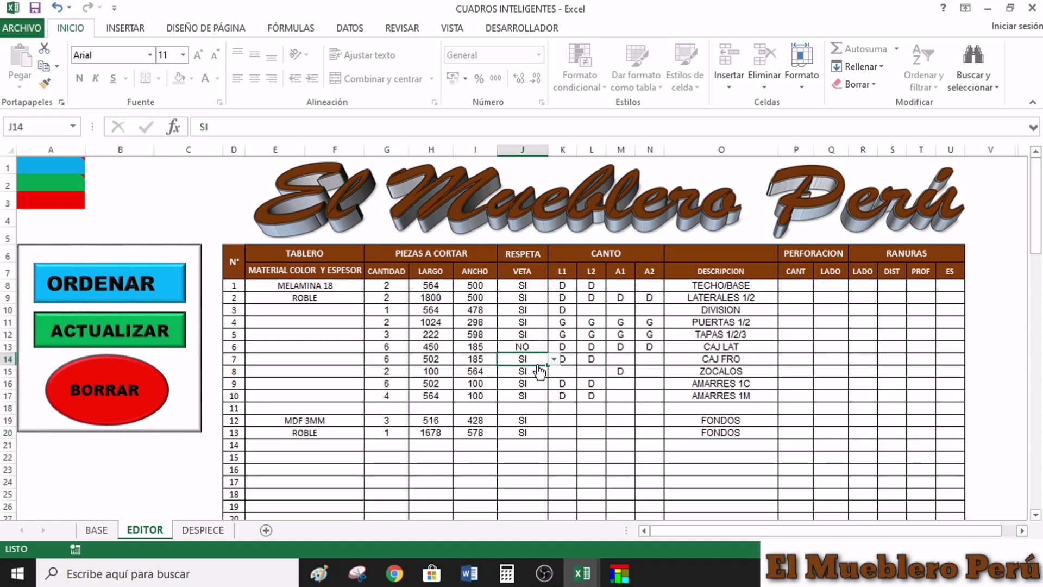
pyautogui.click(554, 359)
pyautogui.click(518, 377)
pyautogui.click(541, 388)
pyautogui.click(553, 383)
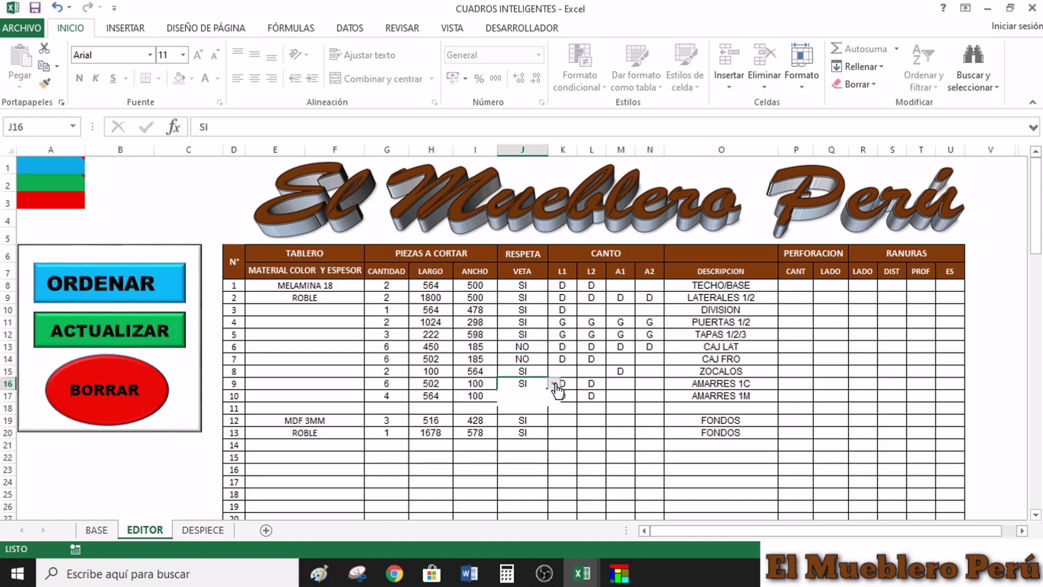
pyautogui.click(523, 401)
pyautogui.click(522, 401)
pyautogui.click(553, 395)
pyautogui.click(510, 415)
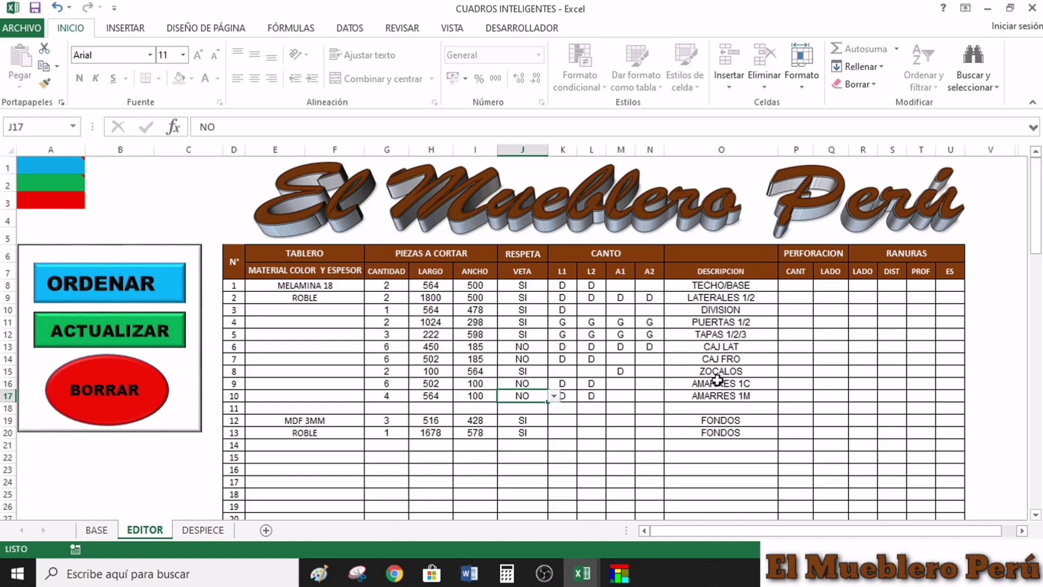
pyautogui.click(604, 424)
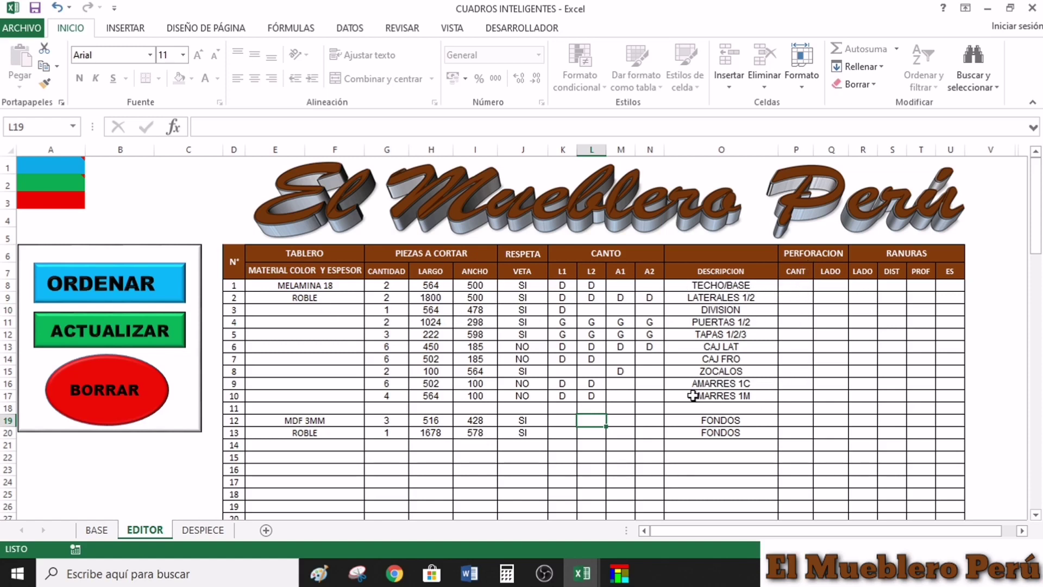
# - Set PUERTAS 1/2 to 2 perforations on side L1
pyautogui.click(803, 322)
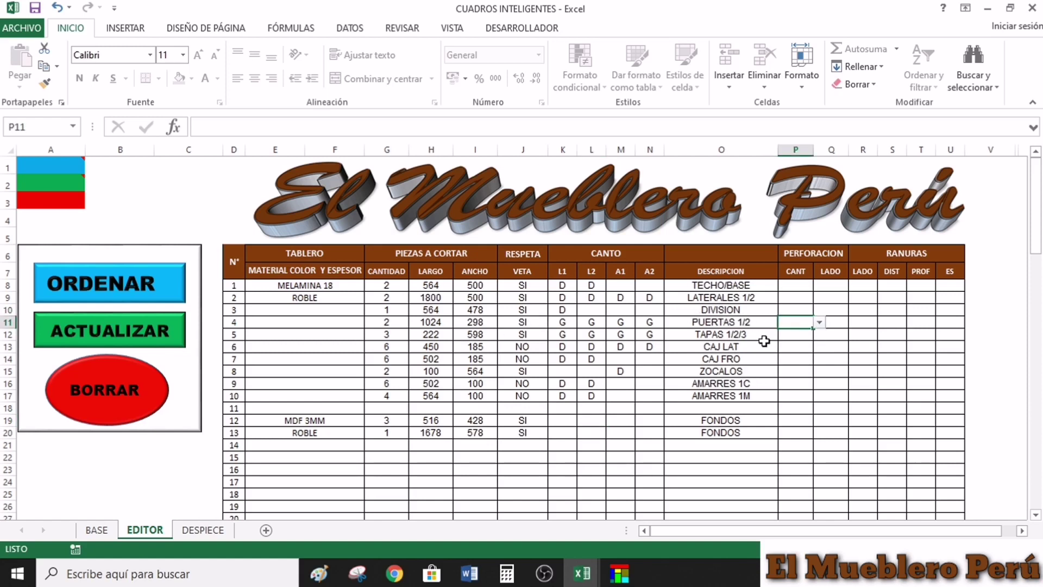
pyautogui.click(819, 322)
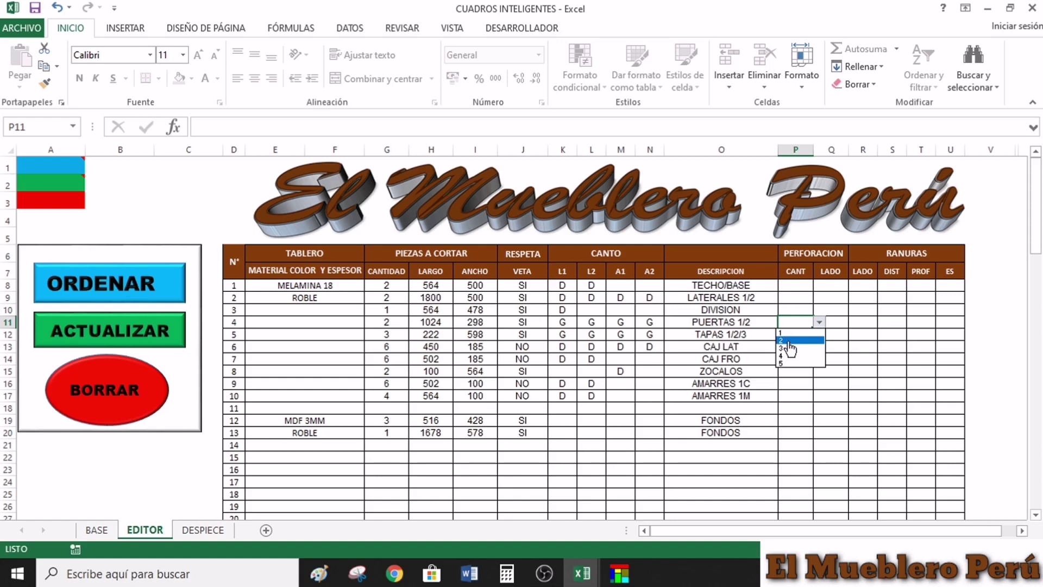
pyautogui.click(789, 341)
pyautogui.click(833, 324)
pyautogui.click(854, 323)
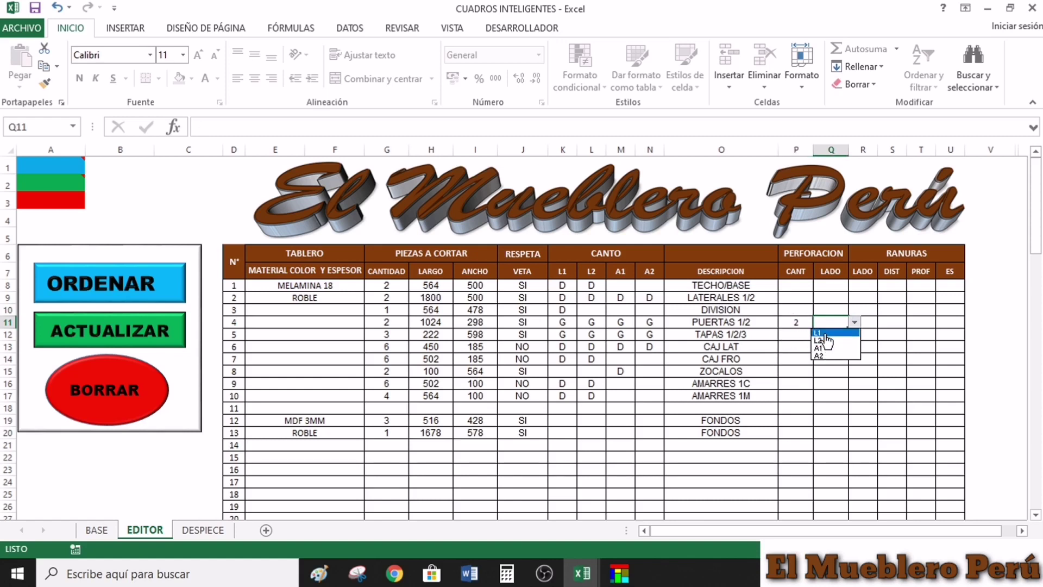
pyautogui.click(822, 333)
# - Set the groove side to L1 for TECHO/BASE and LATERALES 1/2
pyautogui.click(858, 350)
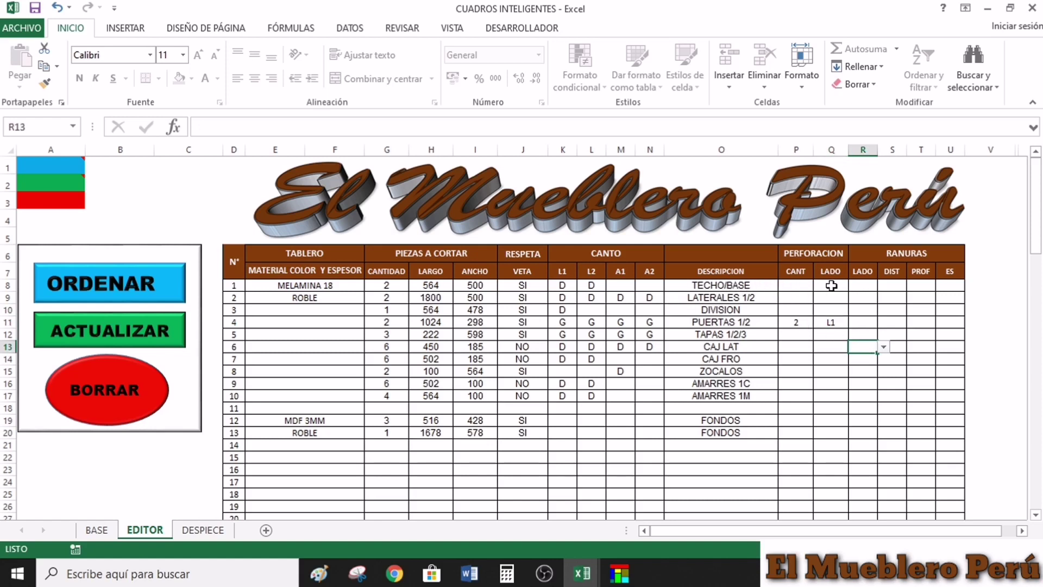
pyautogui.click(864, 288)
pyautogui.click(883, 286)
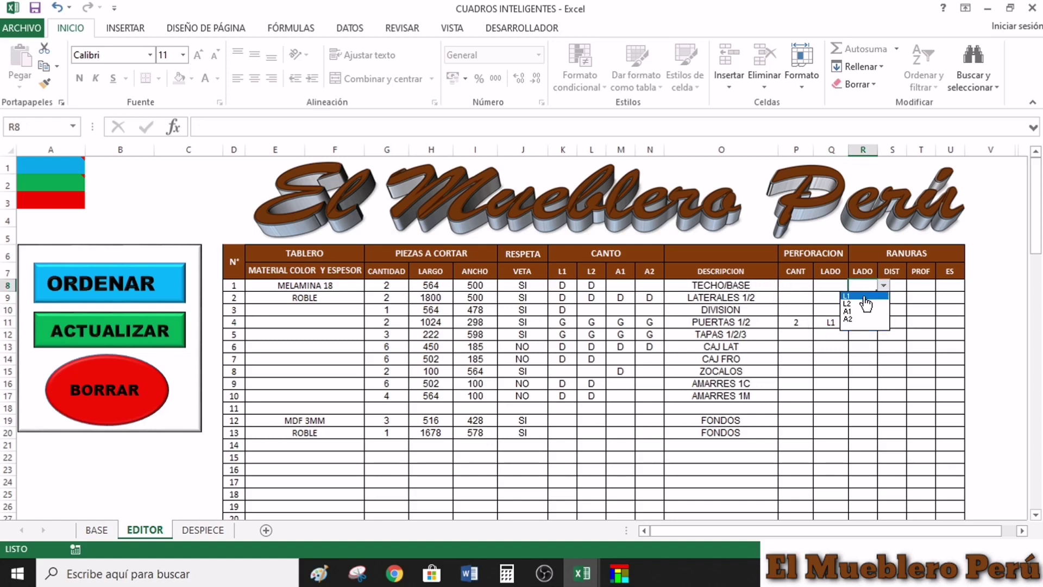
pyautogui.click(858, 296)
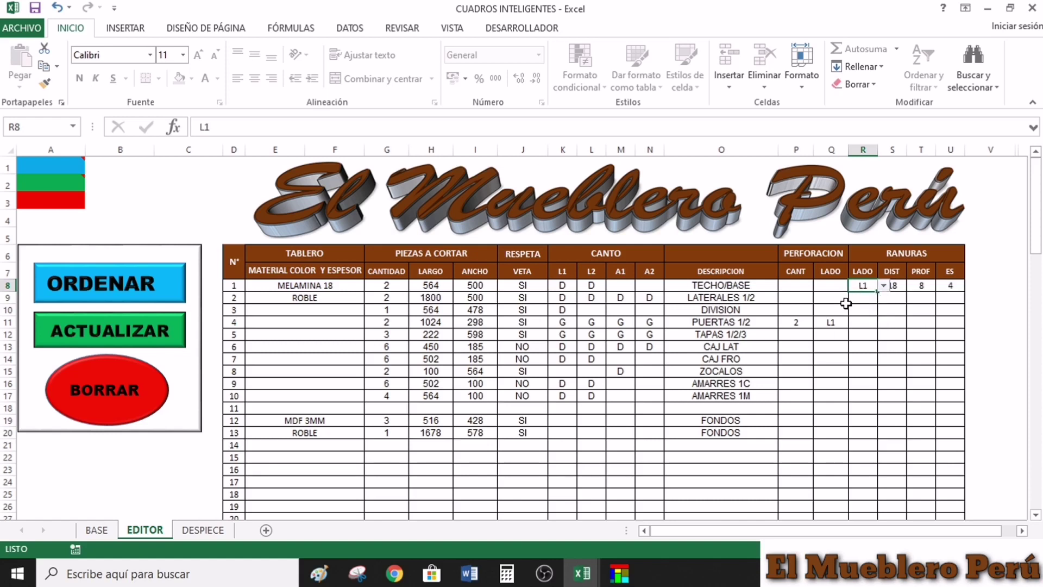
pyautogui.click(864, 298)
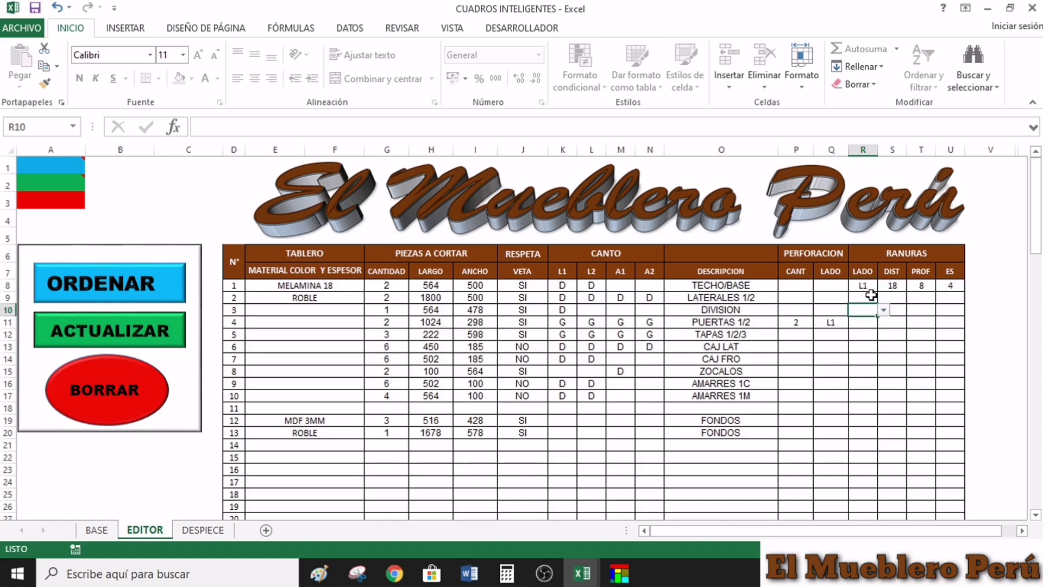
pyautogui.click(881, 298)
pyautogui.click(860, 310)
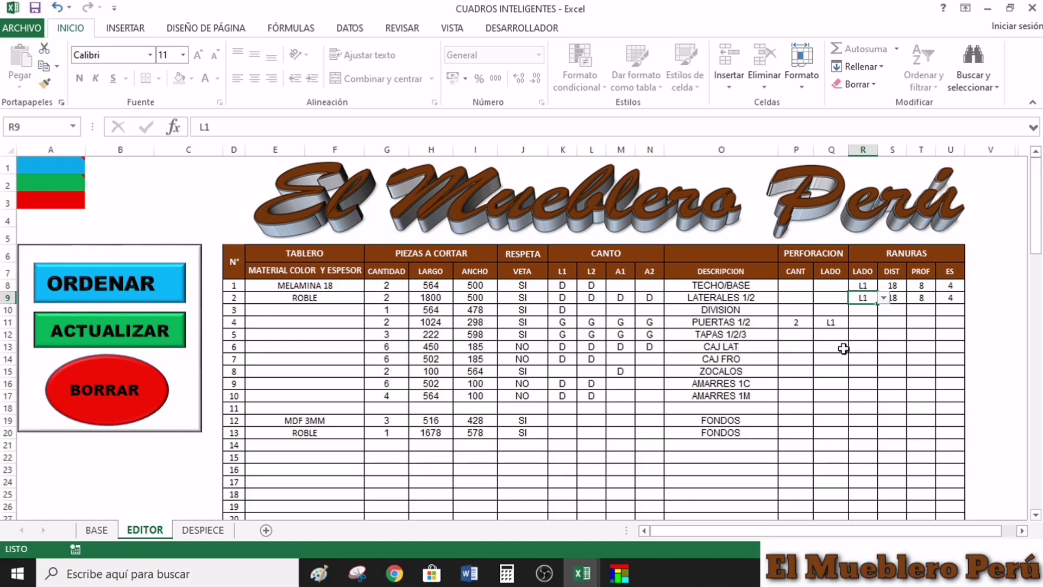
# - Set the groove side to L1 for CAJ LAT and CAJ FRO, then run ACTUALIZAR
pyautogui.click(868, 349)
pyautogui.click(884, 347)
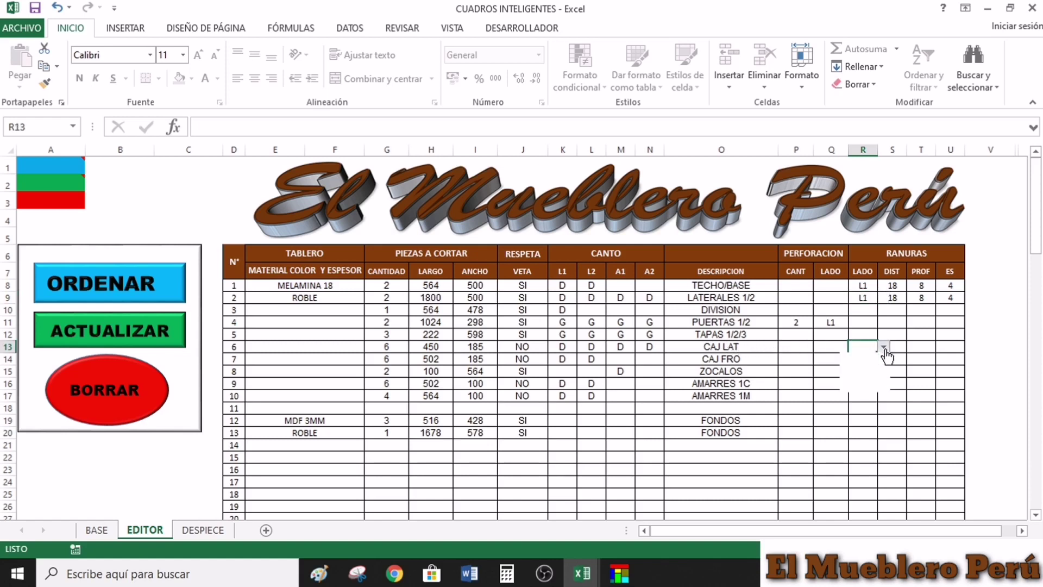
pyautogui.click(865, 357)
pyautogui.click(869, 361)
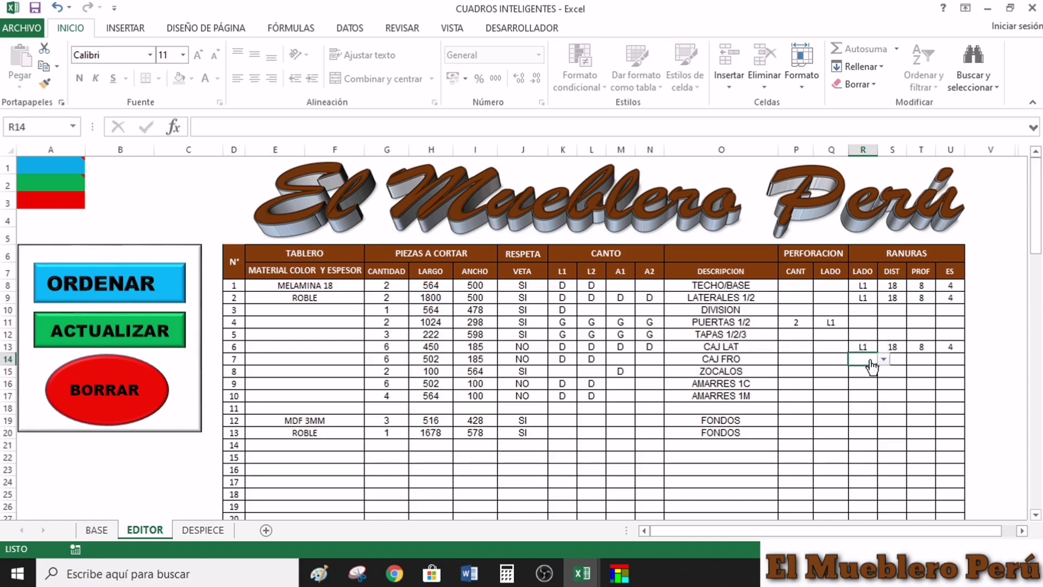
pyautogui.click(884, 359)
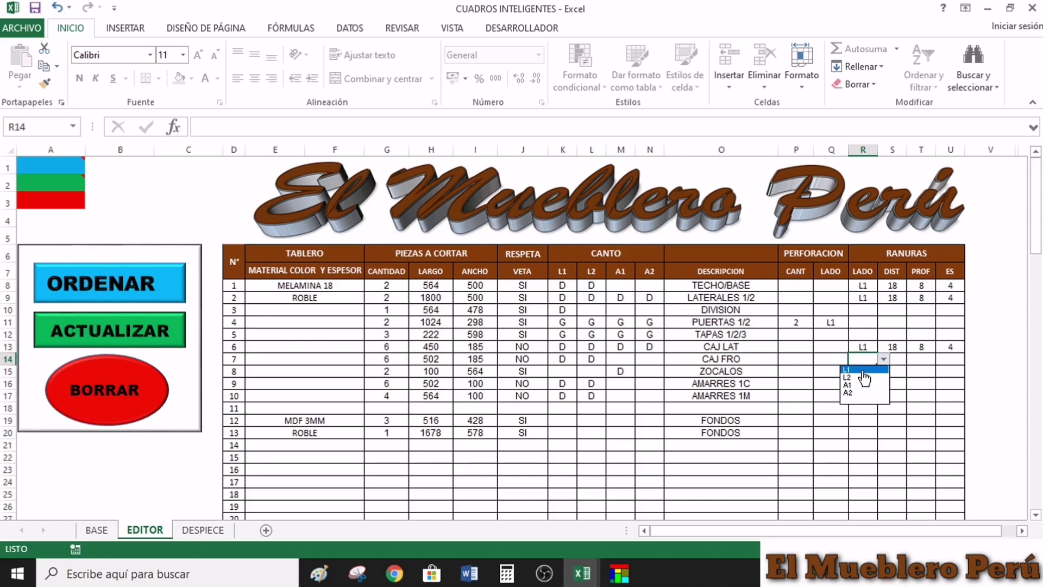
pyautogui.click(864, 371)
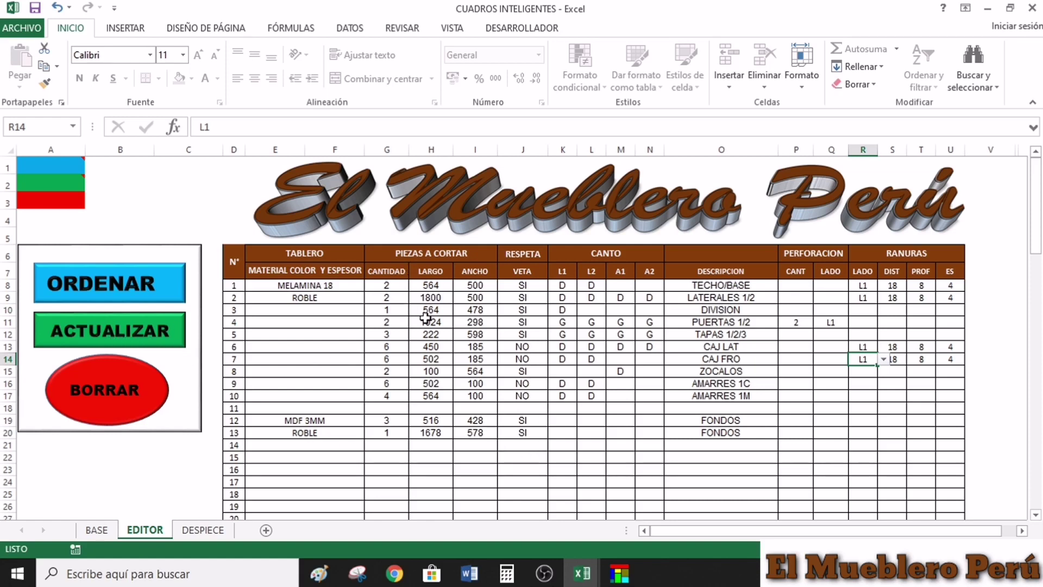
pyautogui.click(95, 329)
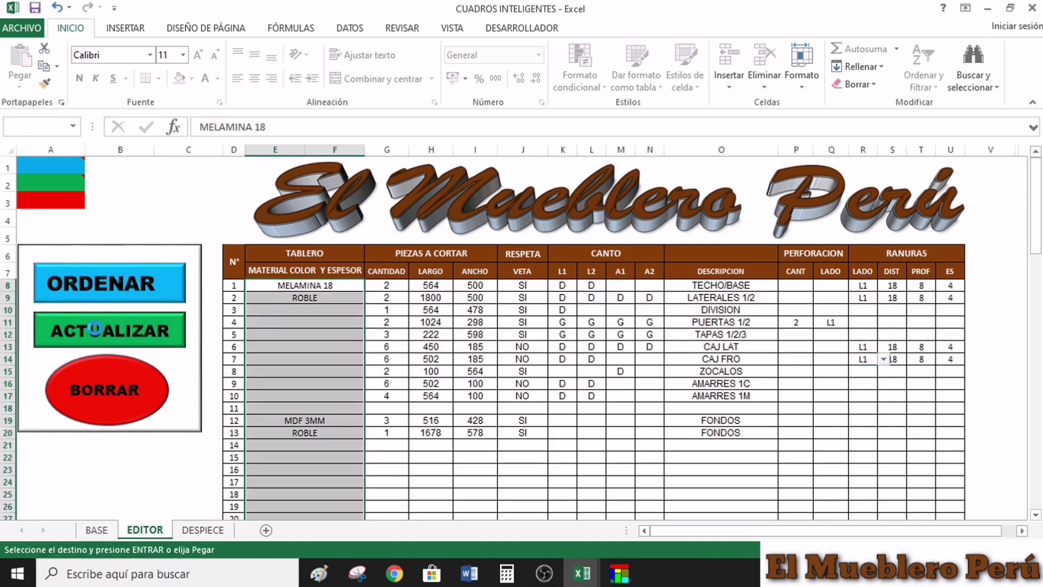
# - Rerun ACTUALIZAR and scroll through the updated DESPIECE parts list
pyautogui.click(174, 329)
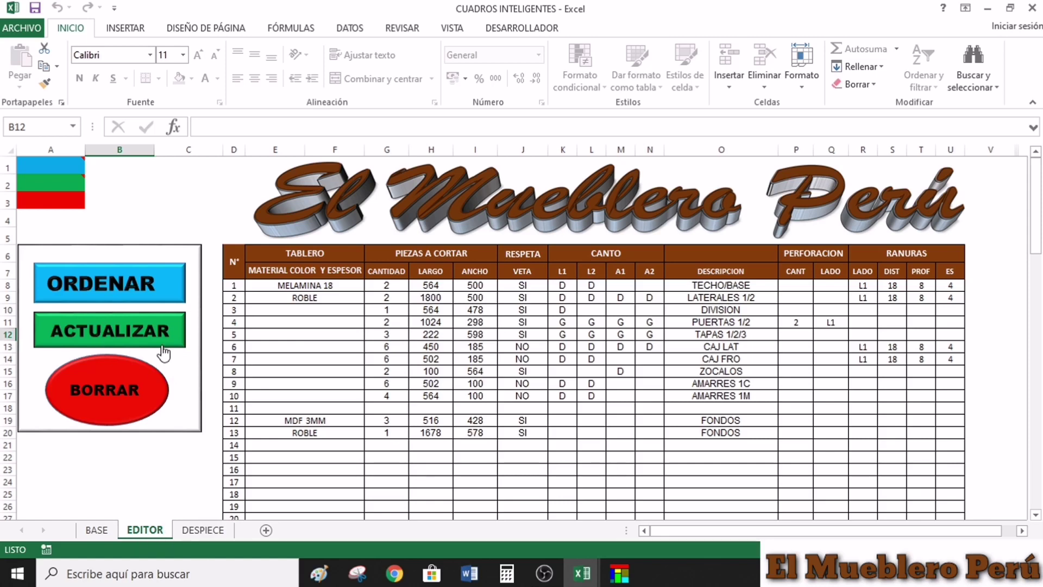
pyautogui.click(203, 530)
pyautogui.scroll(-9, 375, 337)
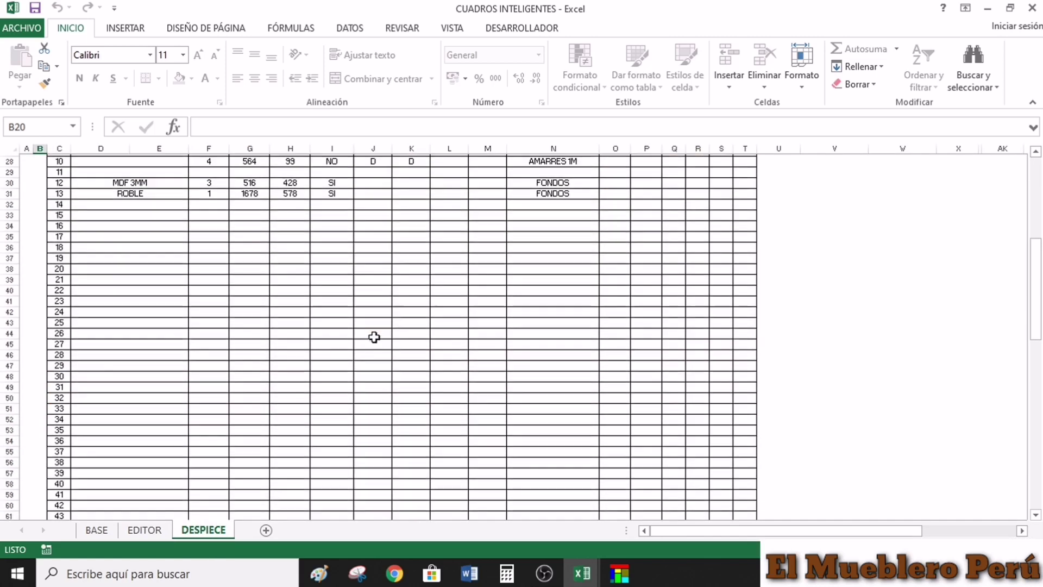
pyautogui.scroll(7, 337, 353)
pyautogui.scroll(2, 293, 366)
pyautogui.scroll(-7, 290, 367)
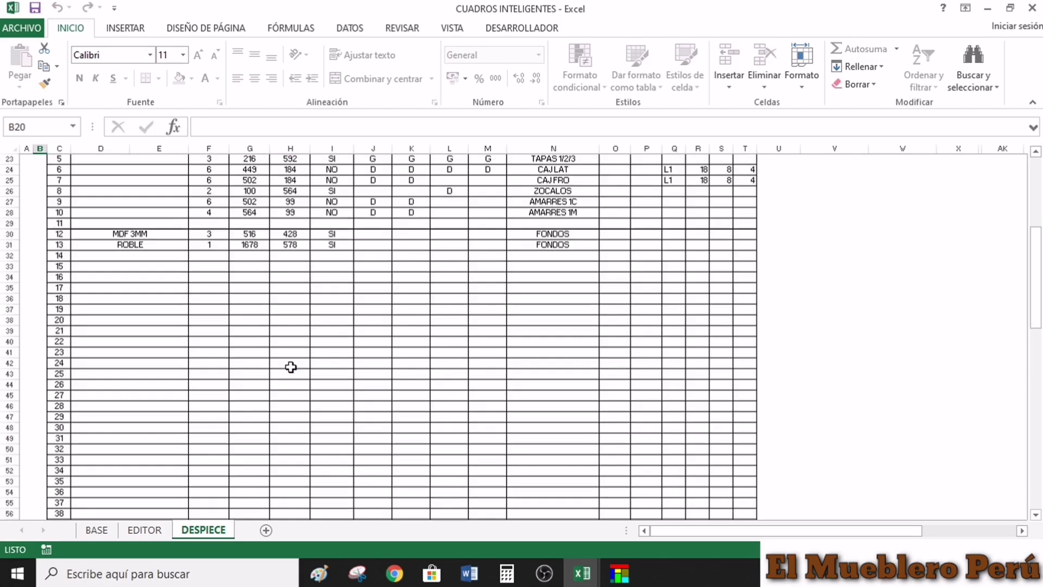
pyautogui.scroll(-2, 290, 367)
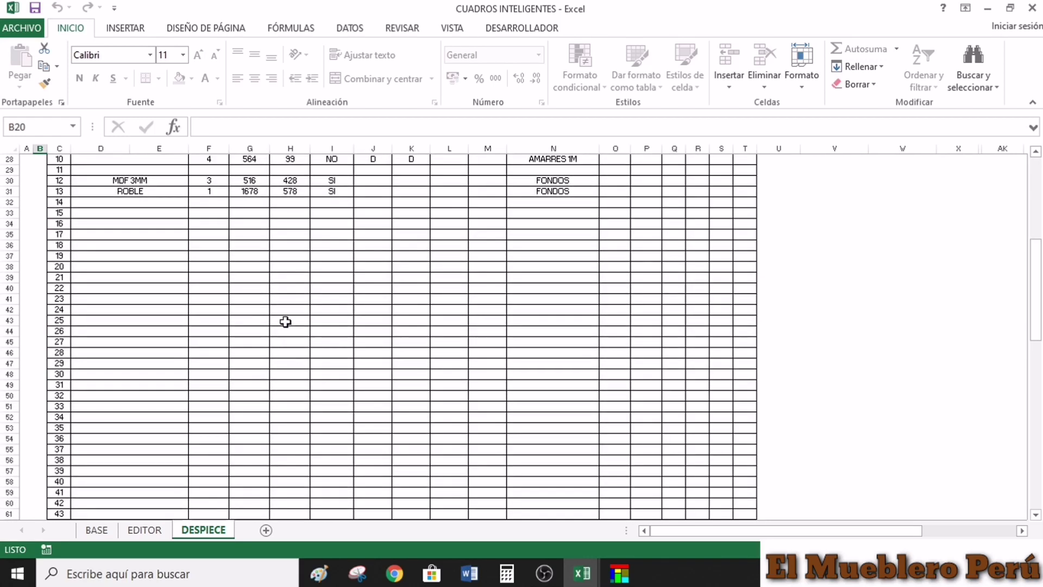
# - Check the AMARRES 1M width value of 99, then return to the EDITOR sheet
pyautogui.click(1035, 152)
pyautogui.click(1035, 152)
pyautogui.click(1035, 152)
pyautogui.click(1035, 152)
pyautogui.click(1035, 152)
pyautogui.click(1036, 152)
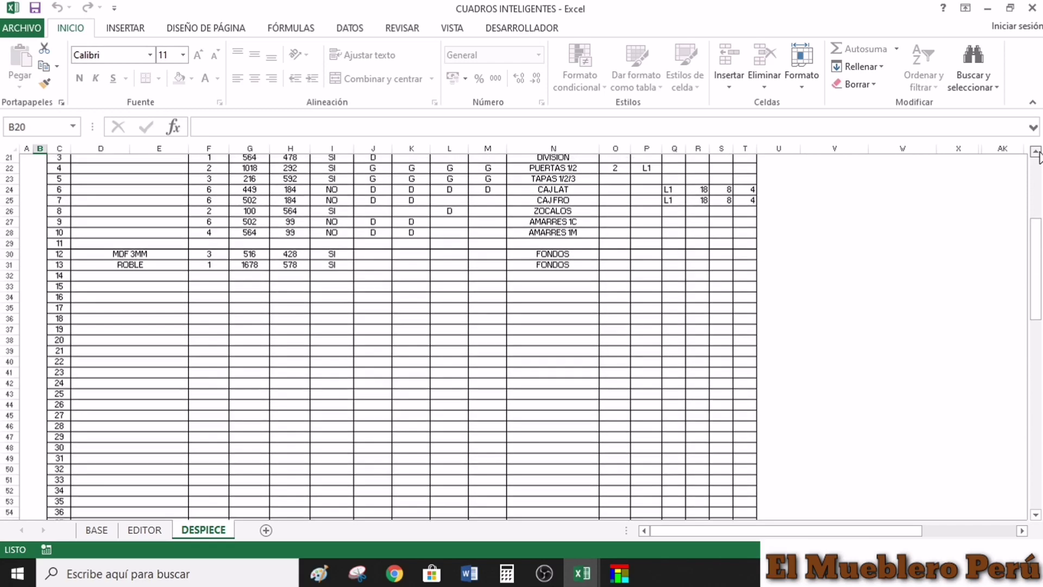
pyautogui.click(1035, 152)
pyautogui.click(1035, 152)
pyautogui.click(1035, 152)
pyautogui.click(1035, 152)
pyautogui.click(1036, 152)
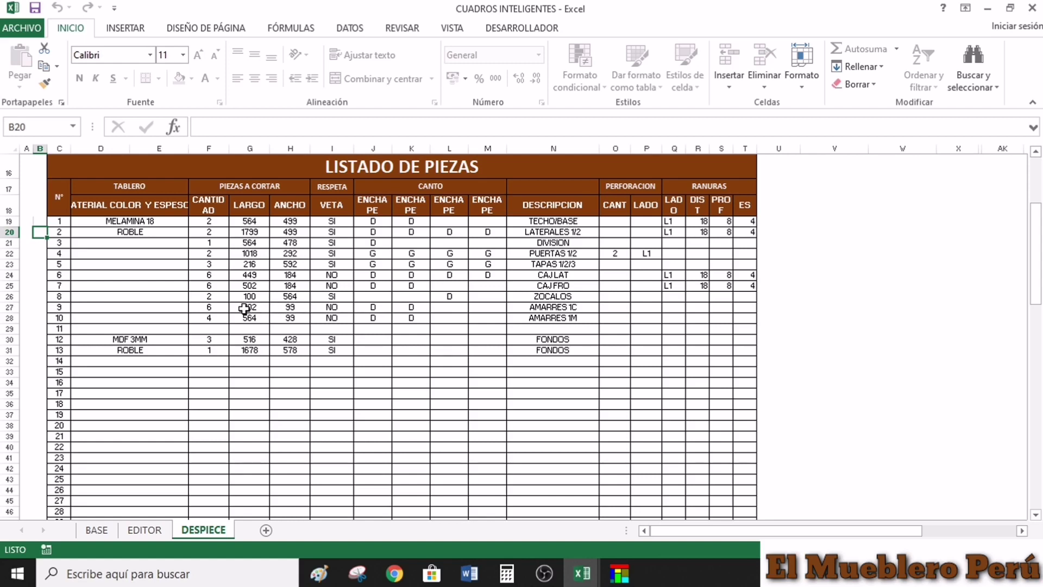
pyautogui.moveTo(797, 206); pyautogui.dragTo(837, 243)
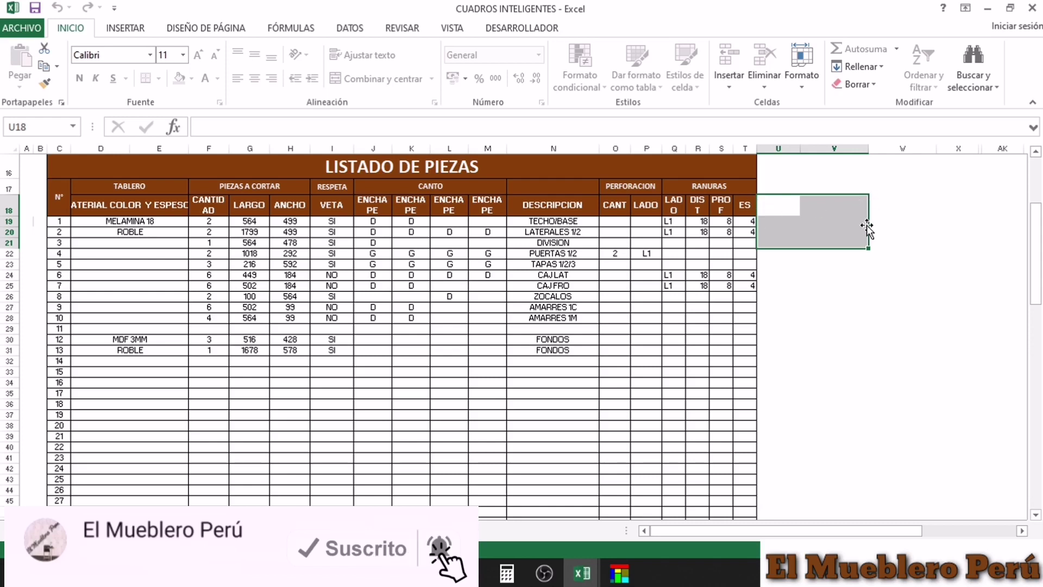
pyautogui.click(290, 319)
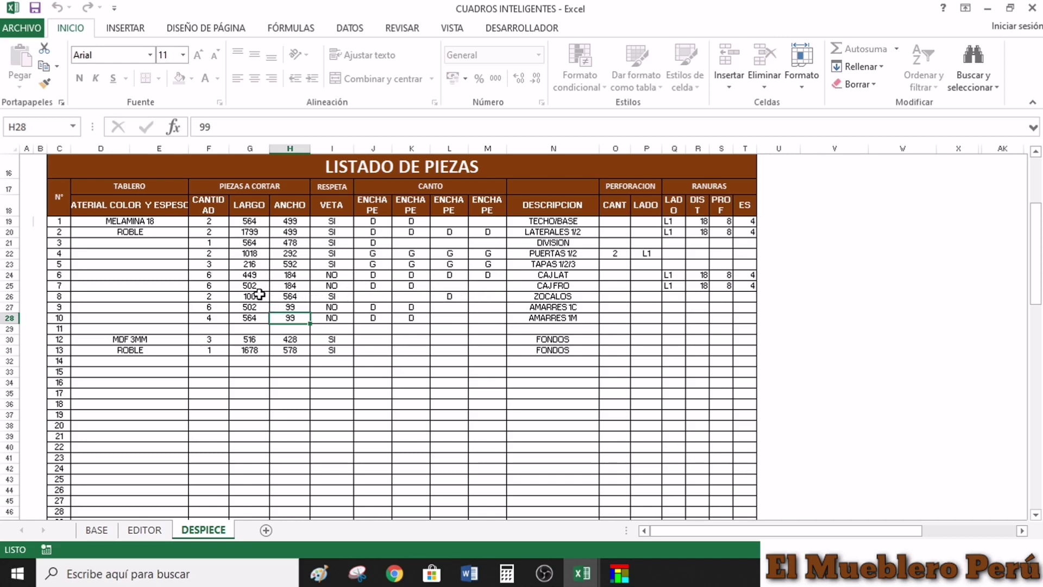
pyautogui.click(147, 535)
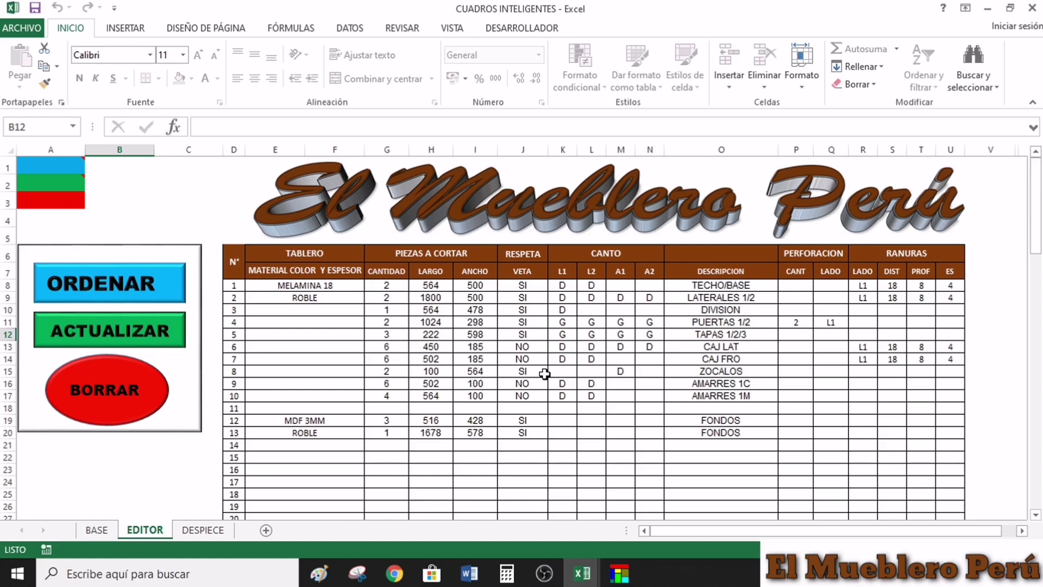
# - Enter D banding on the ZOCALOS edge, update, and check it on DESPIECE
pyautogui.click(658, 374)
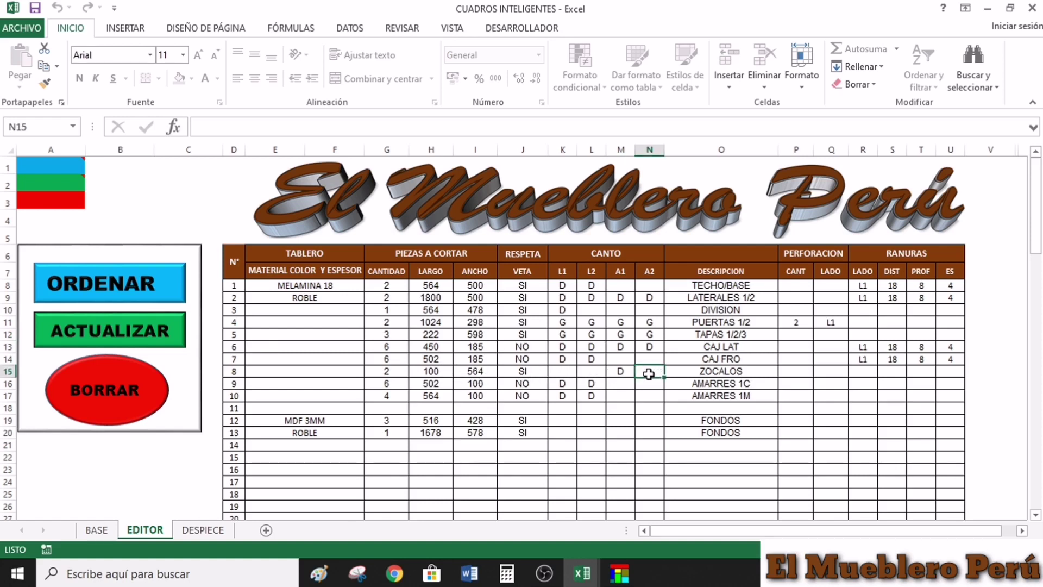
pyautogui.write('D')
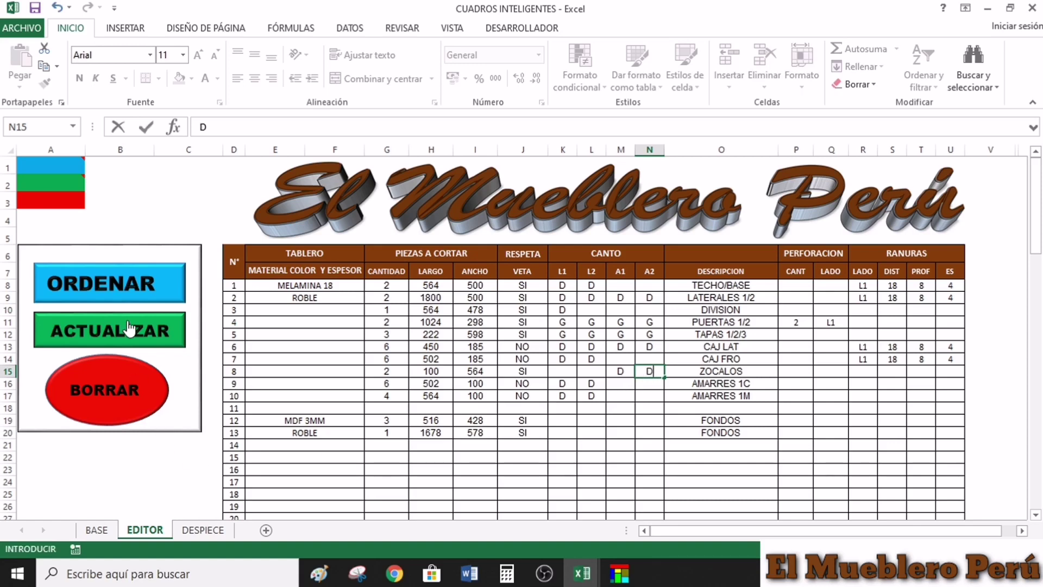
pyautogui.click(135, 331)
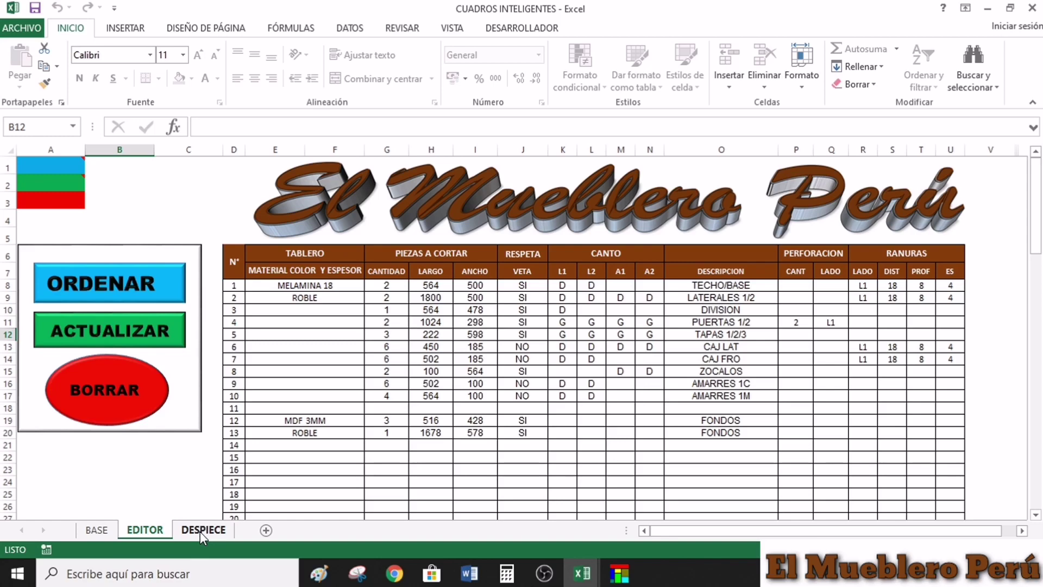
pyautogui.click(200, 531)
pyautogui.scroll(-8, 377, 393)
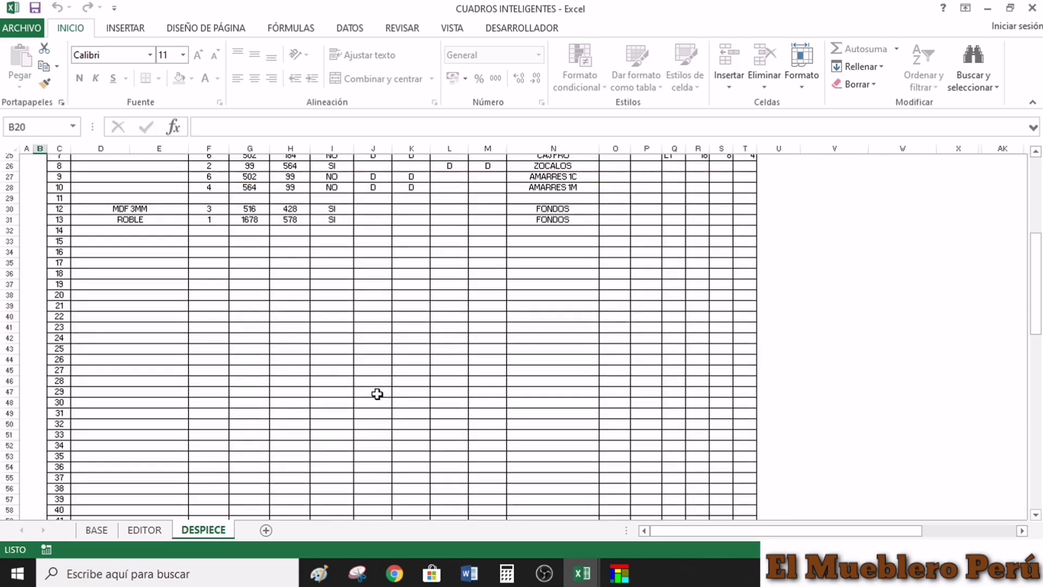
pyautogui.scroll(-1, 377, 393)
pyautogui.scroll(8, 380, 326)
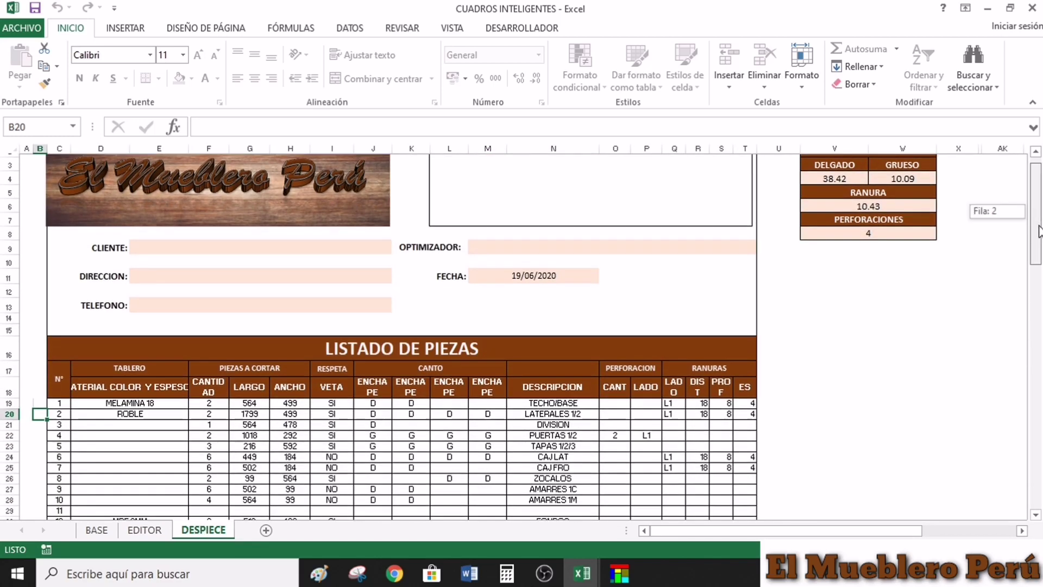
pyautogui.moveTo(1038, 231); pyautogui.dragTo(1038, 262)
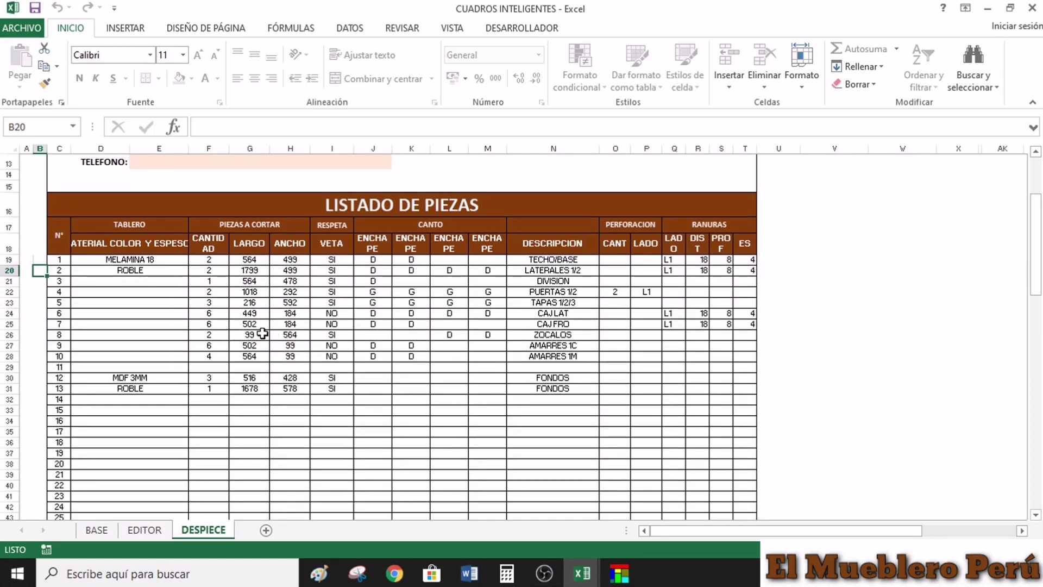
pyautogui.click(139, 531)
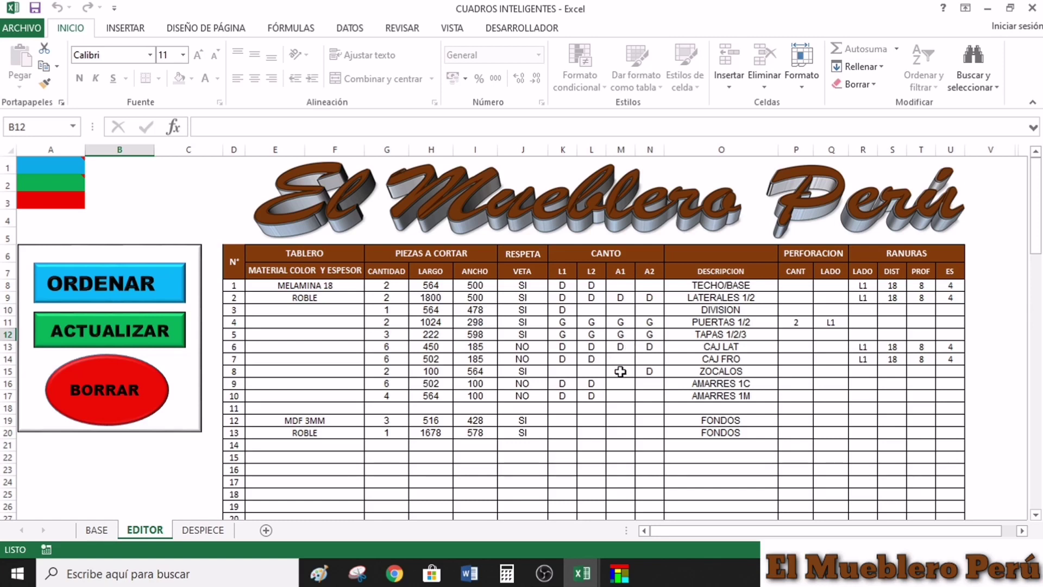
# - Clear the D from the ZOCALOS A2 edge and refresh the cutting list
pyautogui.click(620, 372)
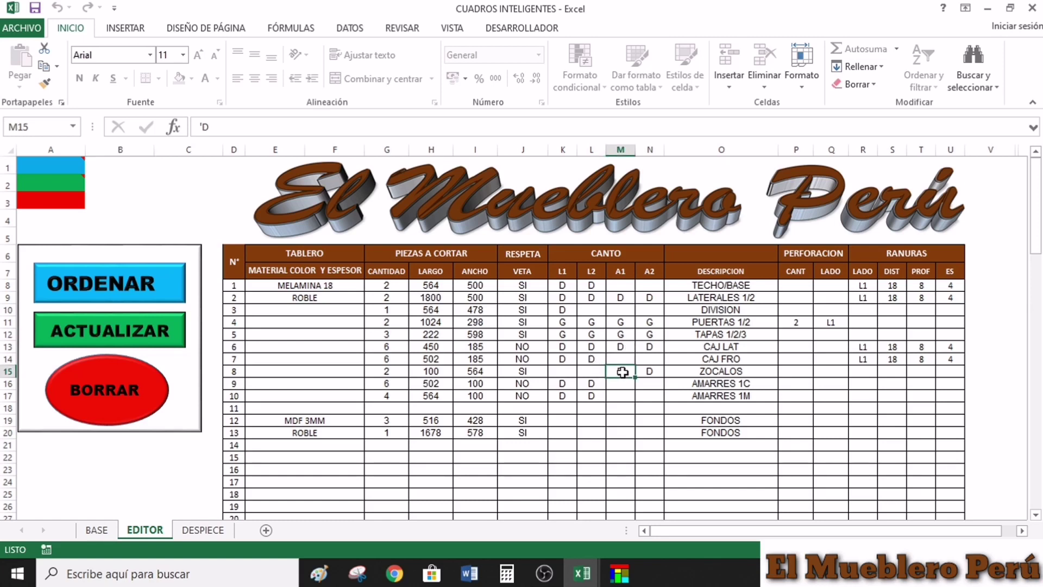
pyautogui.click(654, 372)
pyautogui.press('Delete')
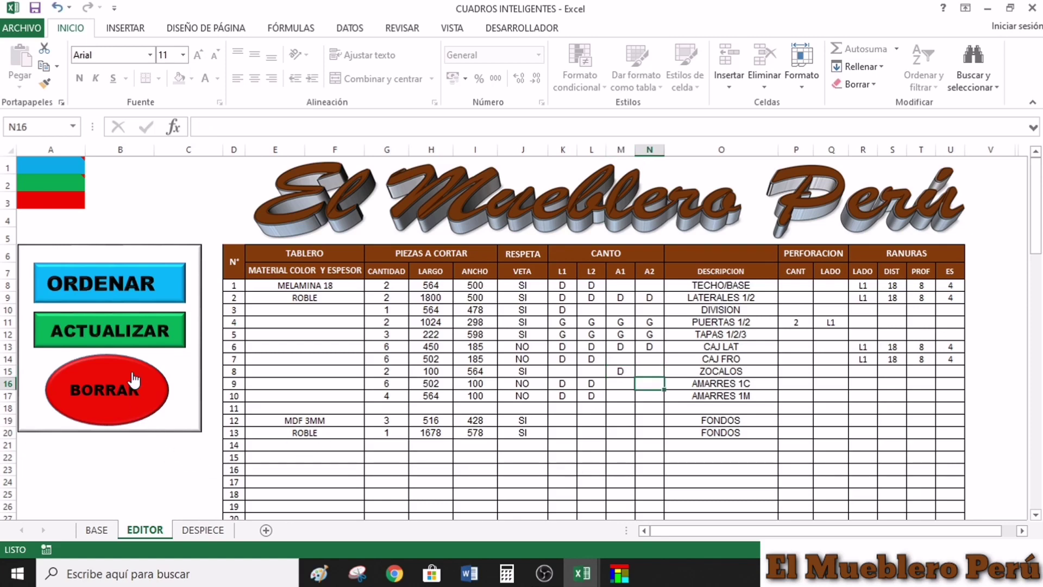
pyautogui.click(129, 334)
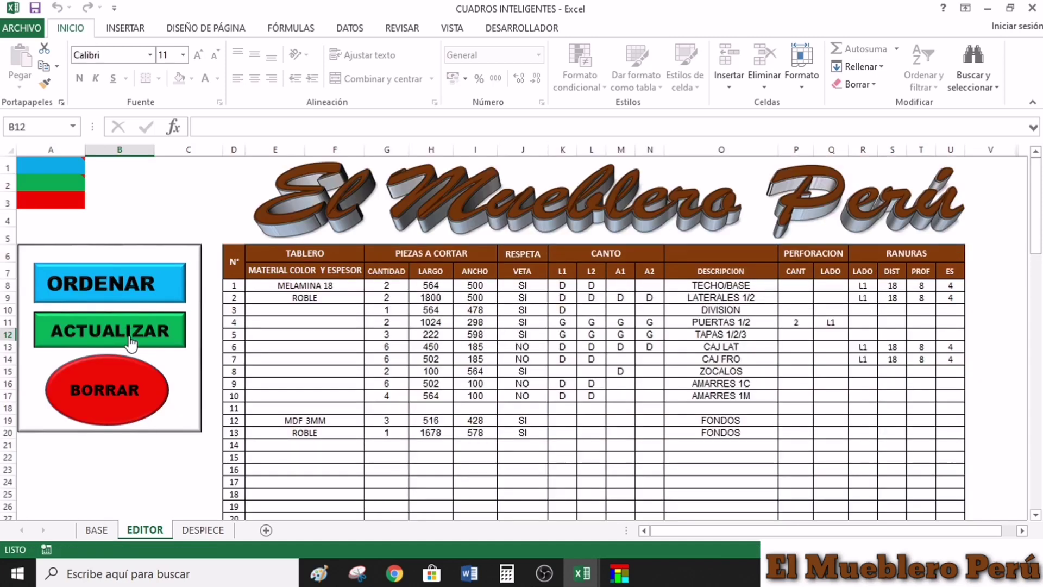
pyautogui.click(203, 530)
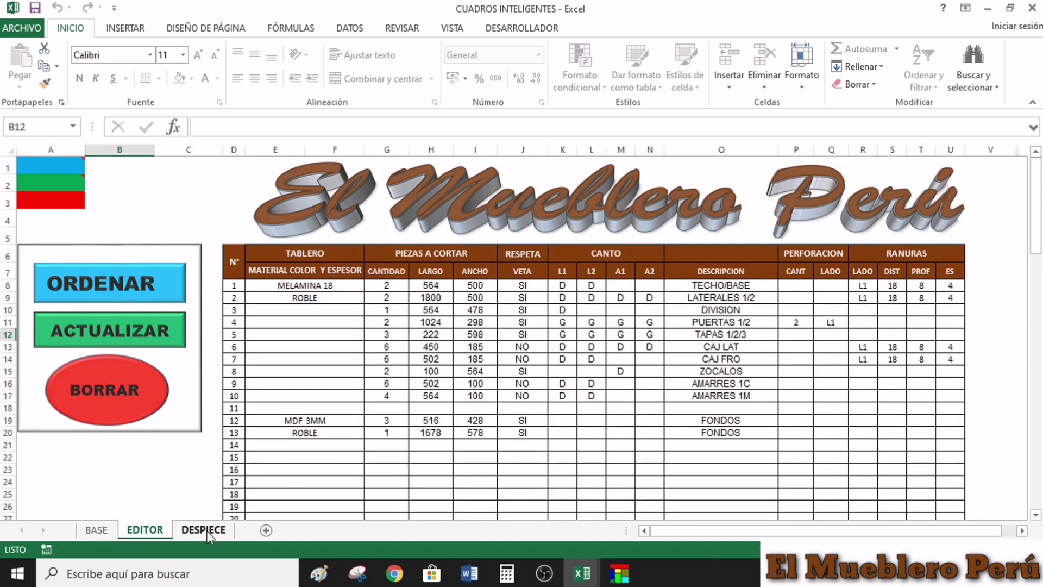
# - Scroll through the DESPIECE list to confirm ZOCALOS has D banding only on A1
pyautogui.scroll(-9, 479, 302)
pyautogui.scroll(9, 479, 302)
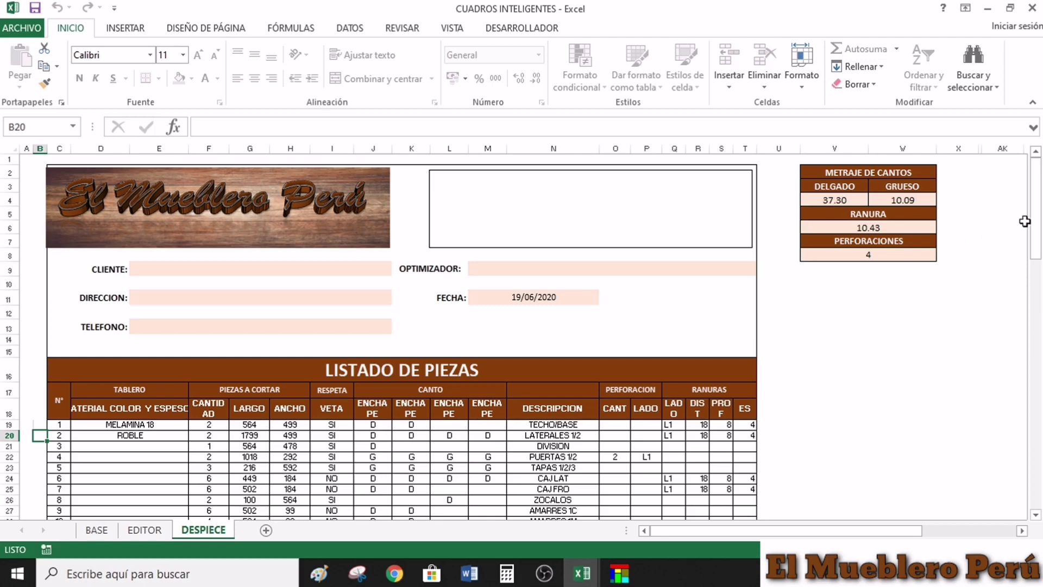
pyautogui.moveTo(1035, 220); pyautogui.dragTo(1040, 468)
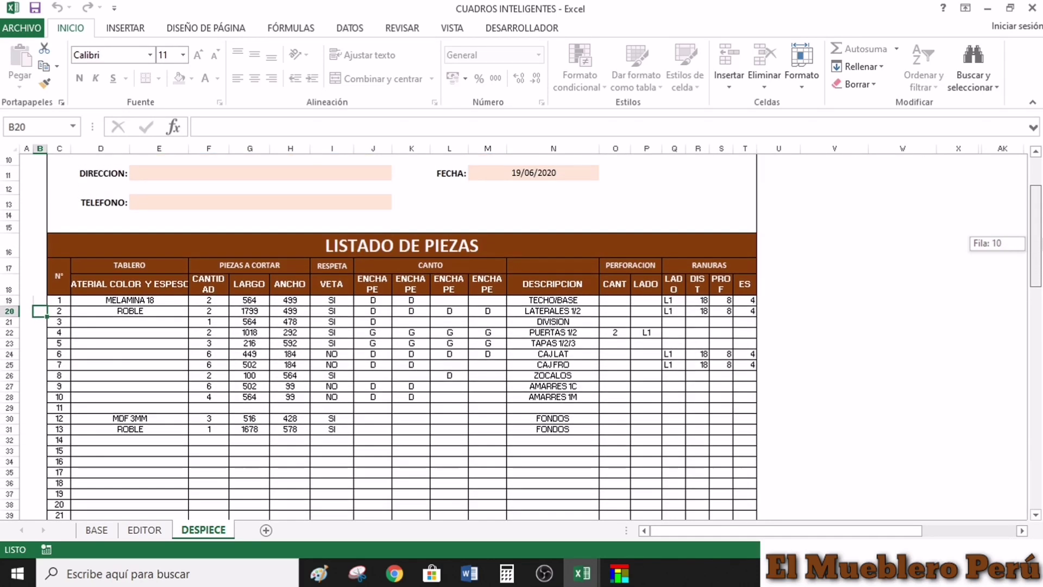
pyautogui.moveTo(1036, 456); pyautogui.dragTo(1036, 233)
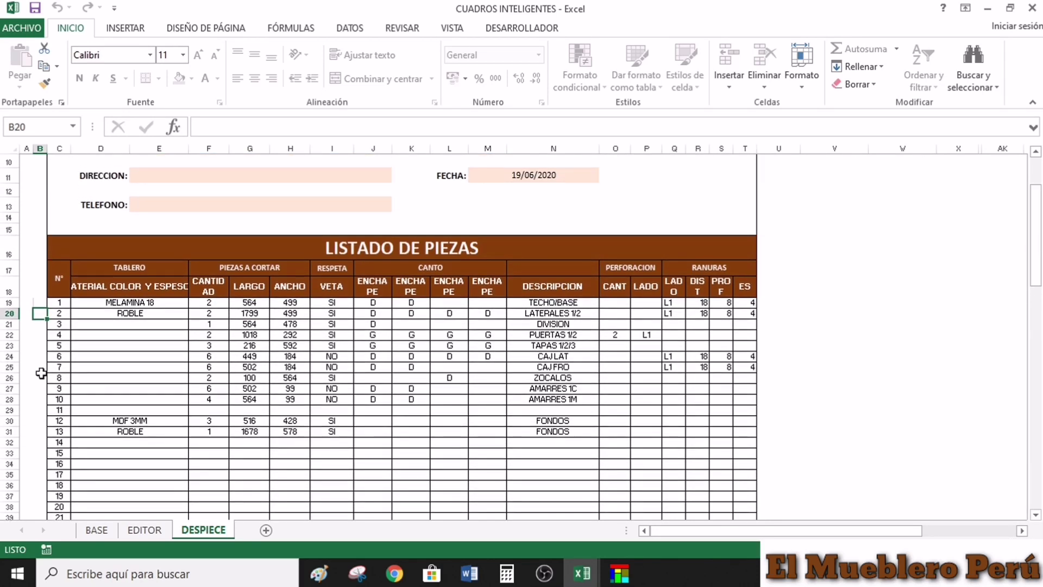
# - Review the filled EDITOR cutting table, then minimize the CUADROS INTELIGENTES window
pyautogui.click(145, 530)
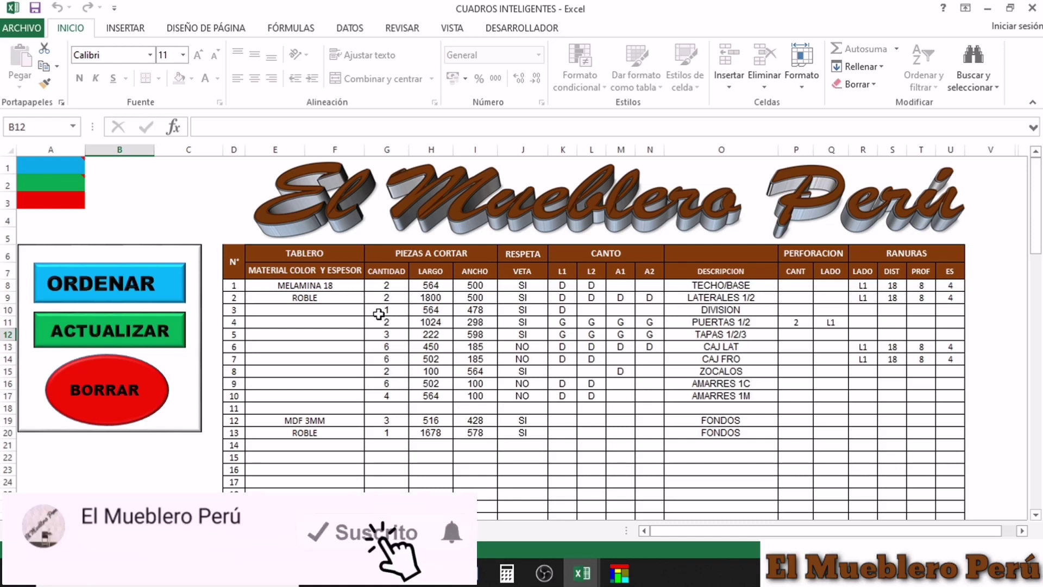
pyautogui.scroll(-20, 378, 313)
pyautogui.scroll(18, 370, 309)
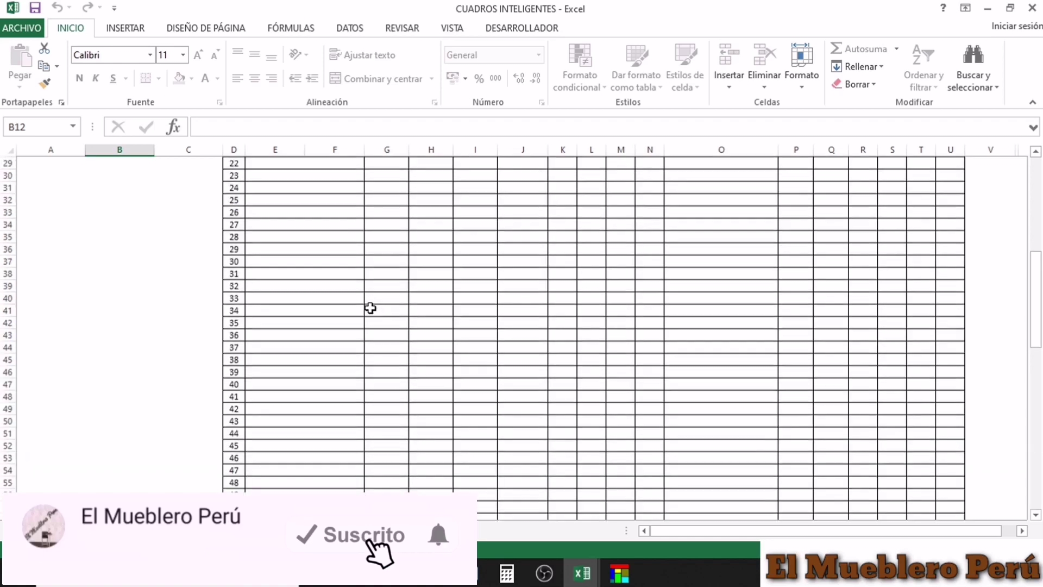
pyautogui.scroll(1, 368, 305)
pyautogui.scroll(7, 367, 305)
pyautogui.scroll(2, 373, 272)
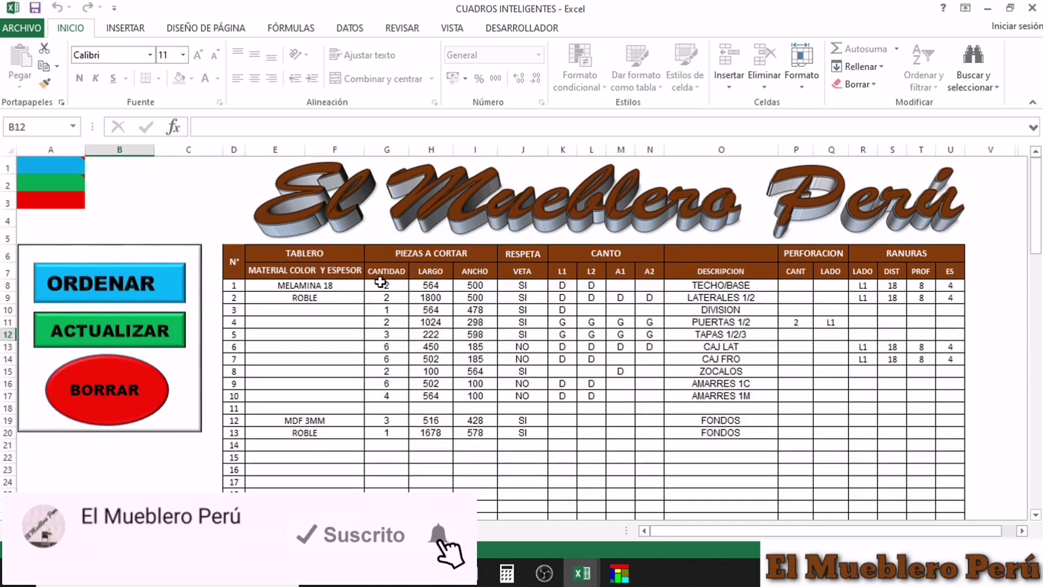
pyautogui.scroll(-20, 383, 296)
pyautogui.scroll(-20, 311, 351)
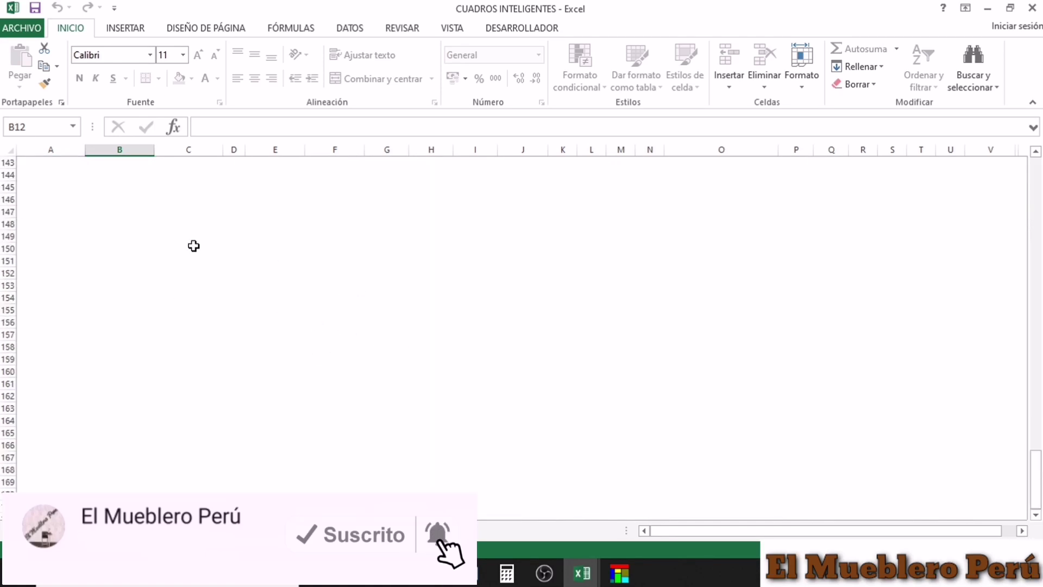
pyautogui.scroll(19, 194, 246)
pyautogui.scroll(1, 277, 277)
pyautogui.scroll(16, 320, 385)
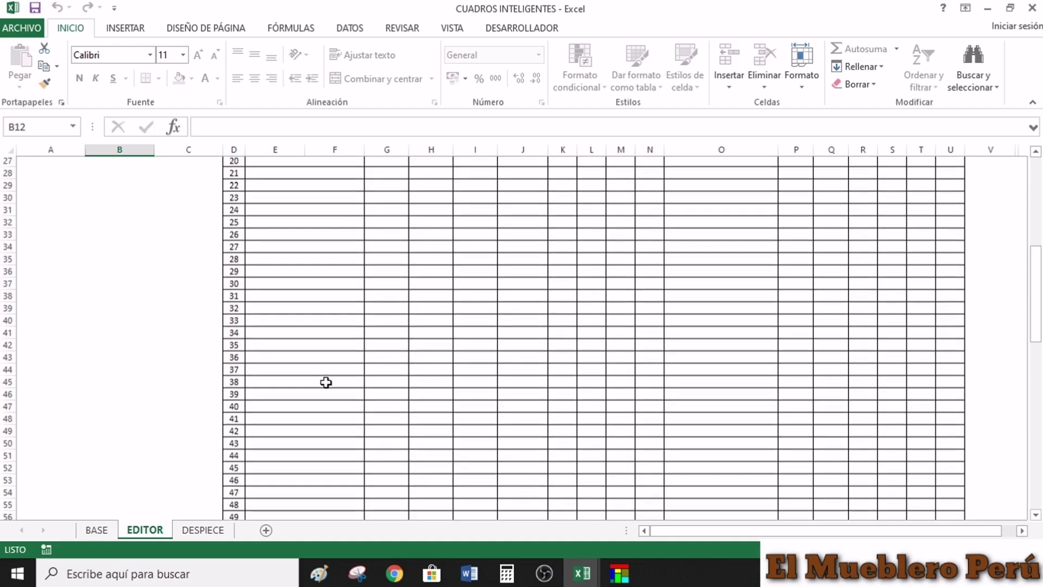
pyautogui.scroll(12, 326, 384)
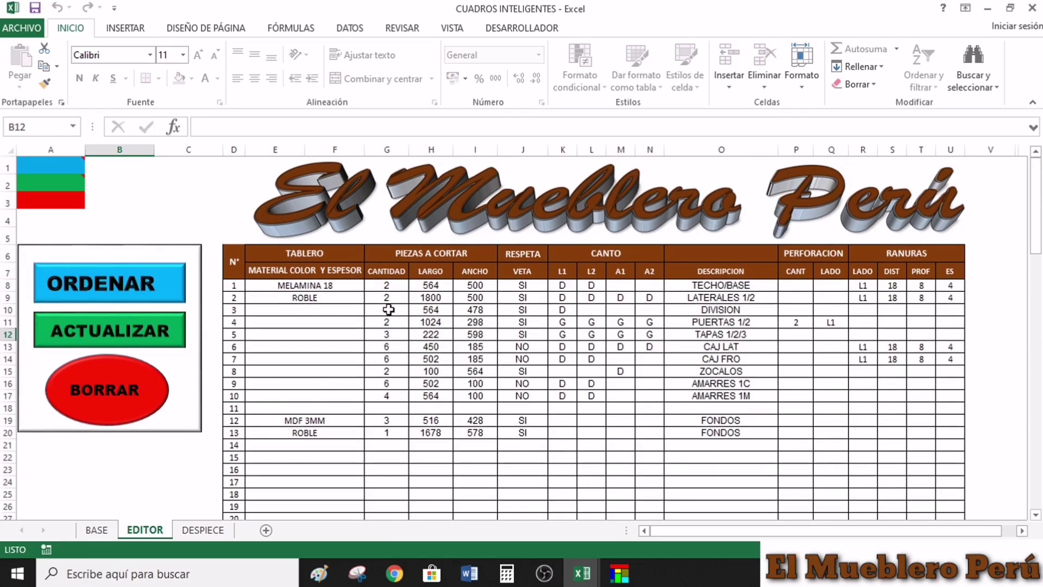
pyautogui.scroll(-9, 311, 400)
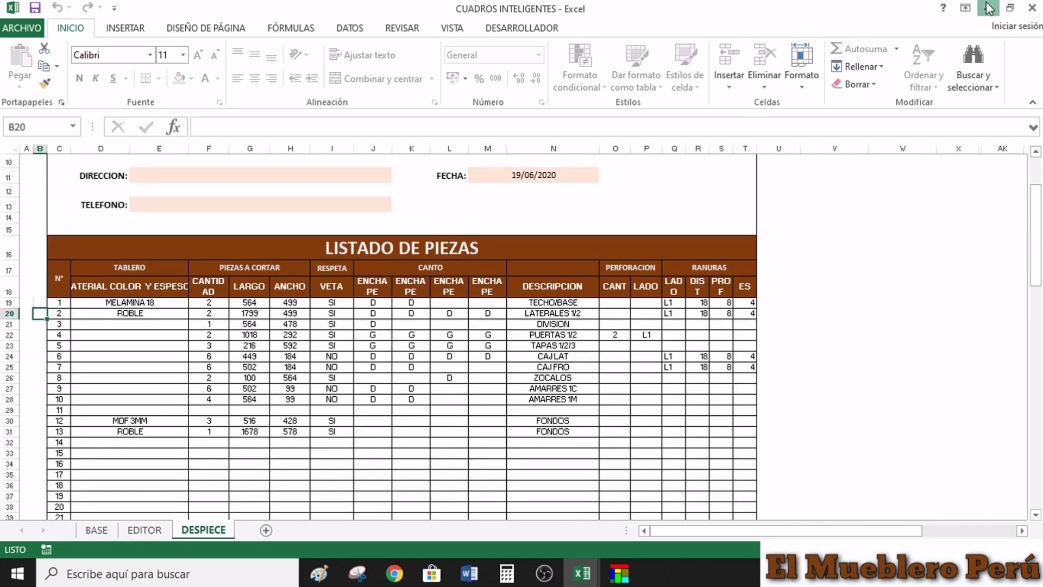
pyautogui.click(989, 8)
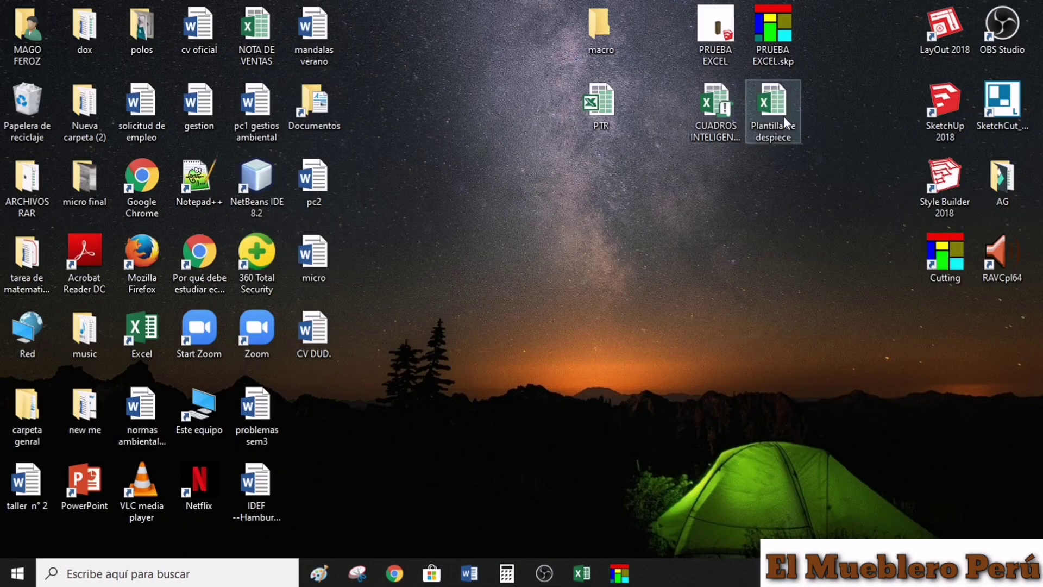
# - Open the Plantilla de despiece template from the desktop, then return to CUADROS INTELIGENTES
pyautogui.doubleClick(767, 113)
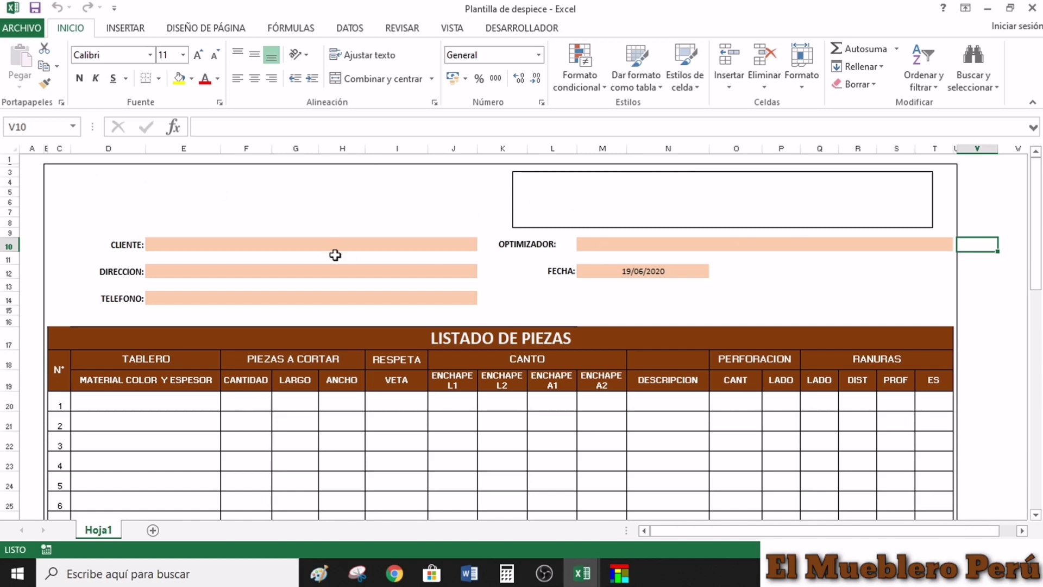
pyautogui.scroll(-20, 340, 258)
pyautogui.scroll(20, 706, 412)
pyautogui.scroll(15, 924, 489)
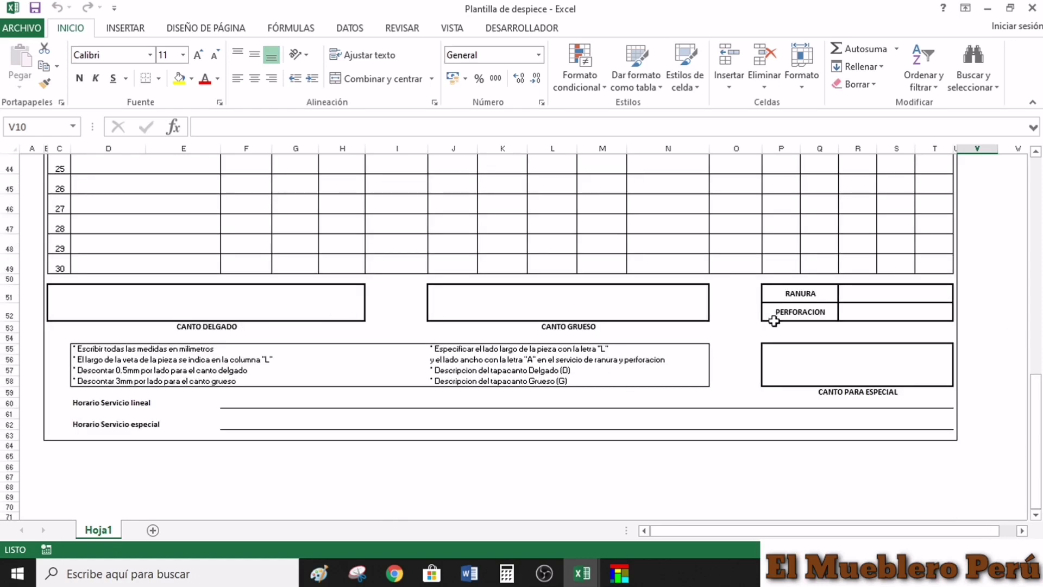
pyautogui.scroll(14, 743, 375)
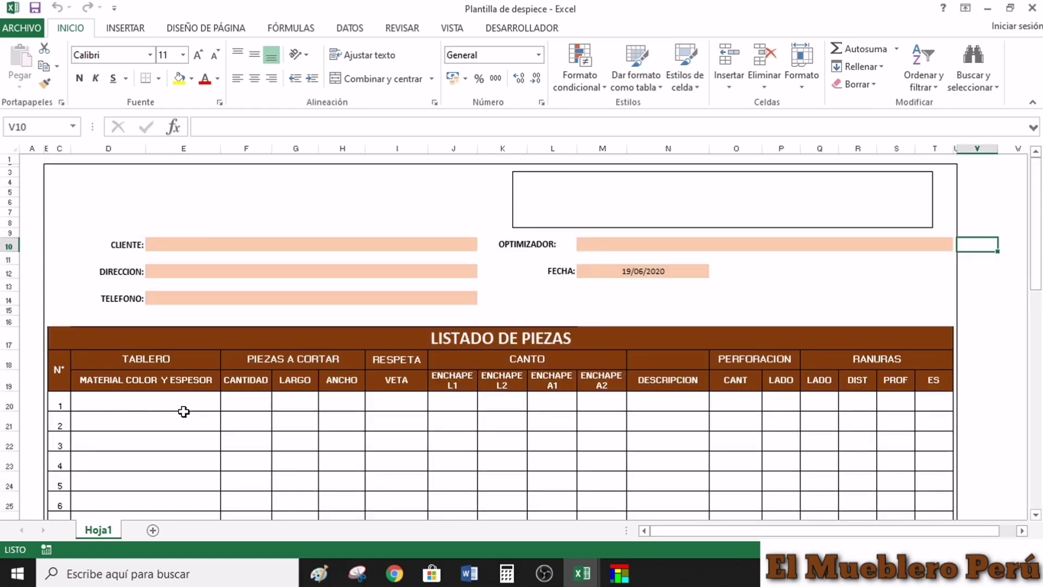
pyautogui.click(582, 573)
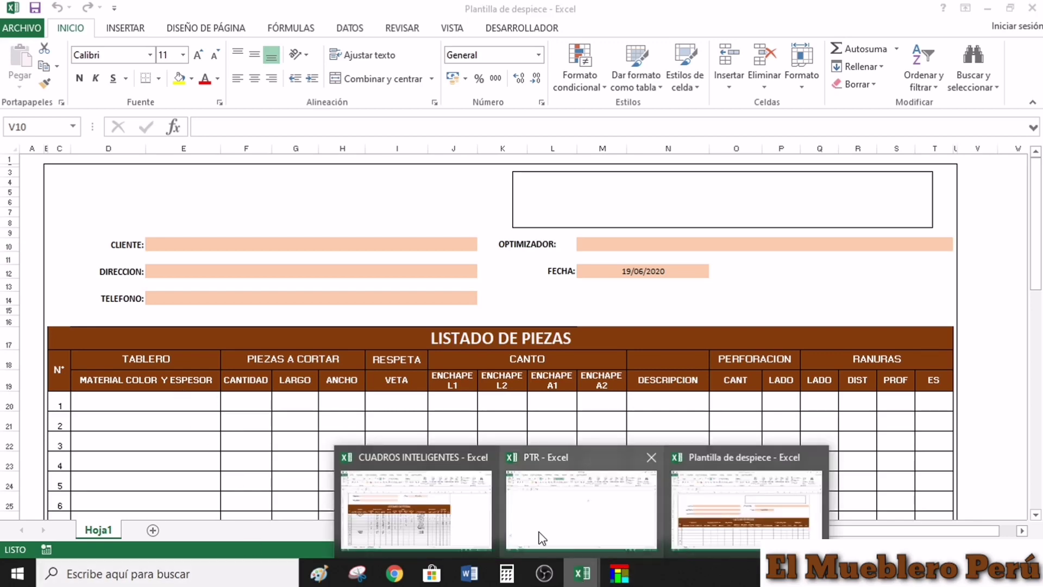
pyautogui.click(407, 505)
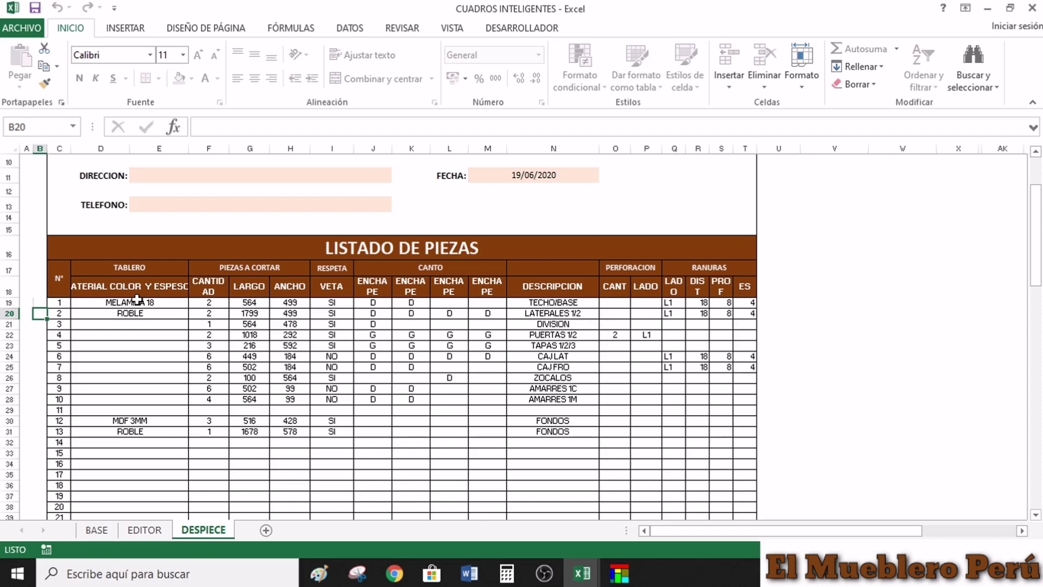
# - Copy DESPIECE piece rows D19:T31 and bring the Plantilla de despiece template forward
pyautogui.moveTo(136, 302)
pyautogui.mouseDown()
pyautogui.moveTo(388, 443)
pyautogui.moveTo(706, 437)
pyautogui.mouseUp()
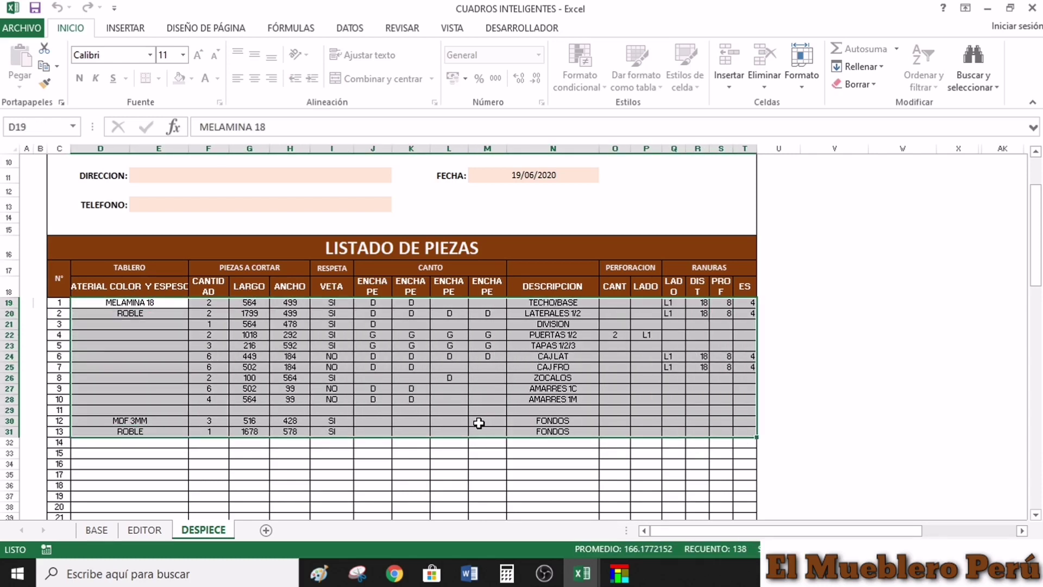
pyautogui.hotkey('ctrl', 'c')
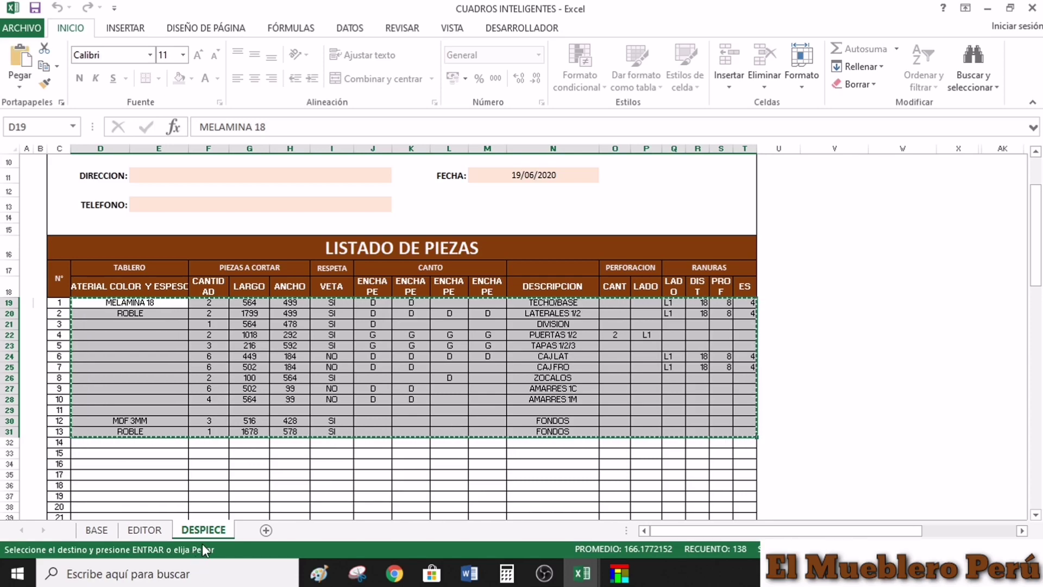
pyautogui.moveTo(581, 574)
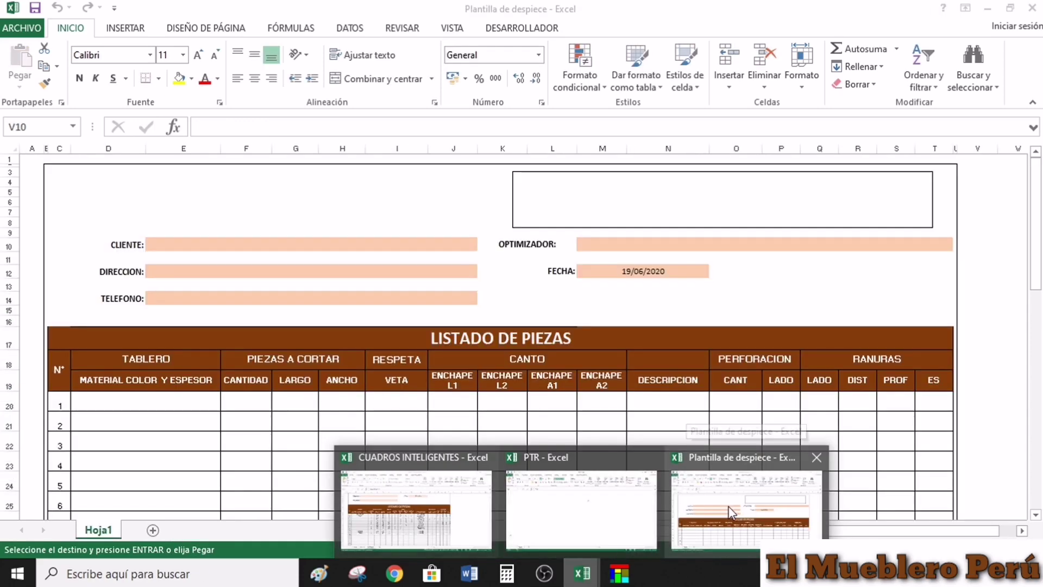
pyautogui.click(731, 510)
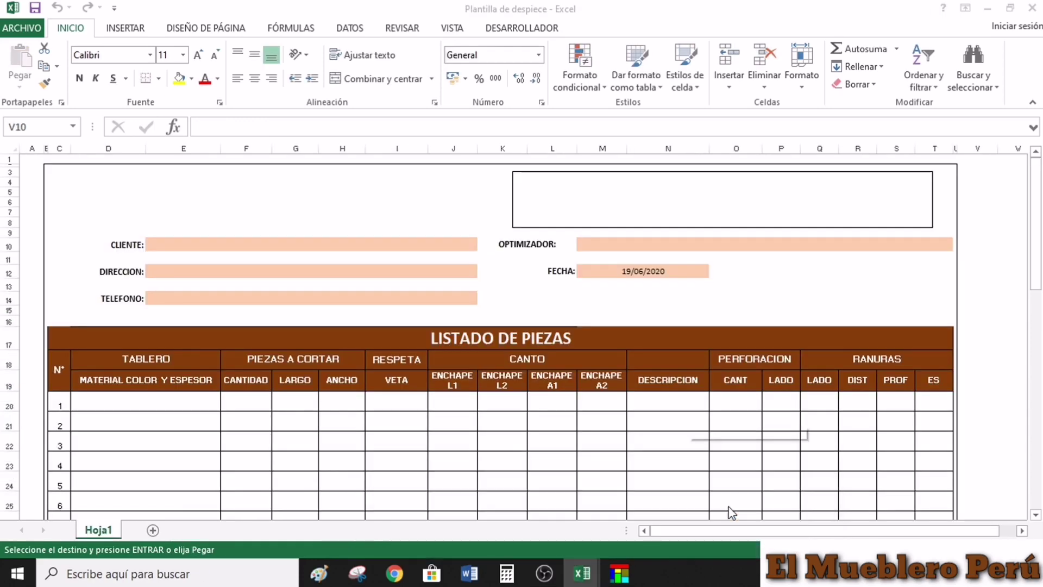
# - Paste the piece rows at the template's first MATERIAL cell, replacing existing cells
pyautogui.click(175, 407)
pyautogui.hotkey('ctrl', 'v')
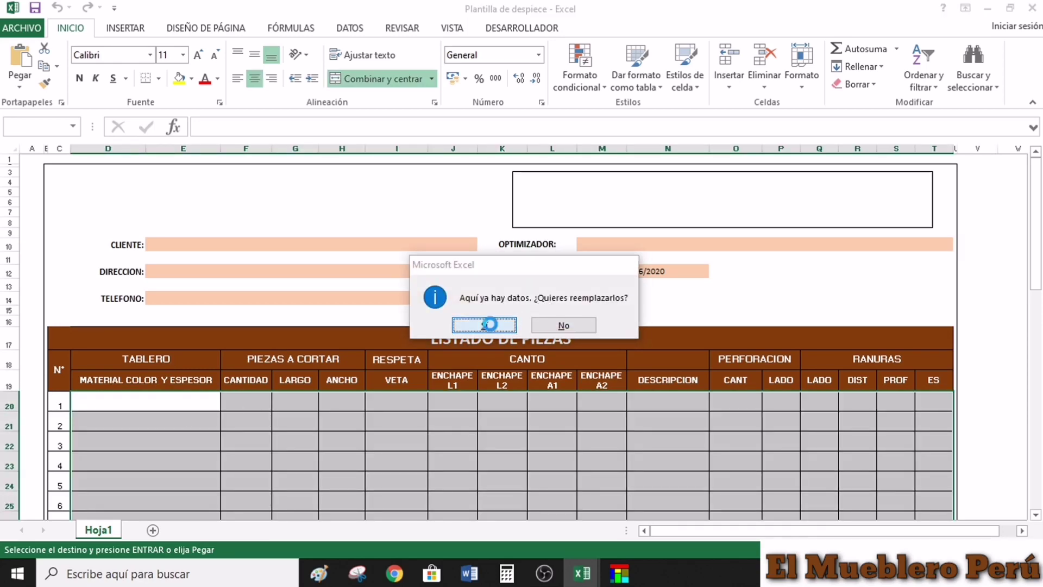
pyautogui.click(484, 324)
pyautogui.scroll(-6, 310, 343)
pyautogui.scroll(-2, 310, 344)
pyautogui.click(387, 363)
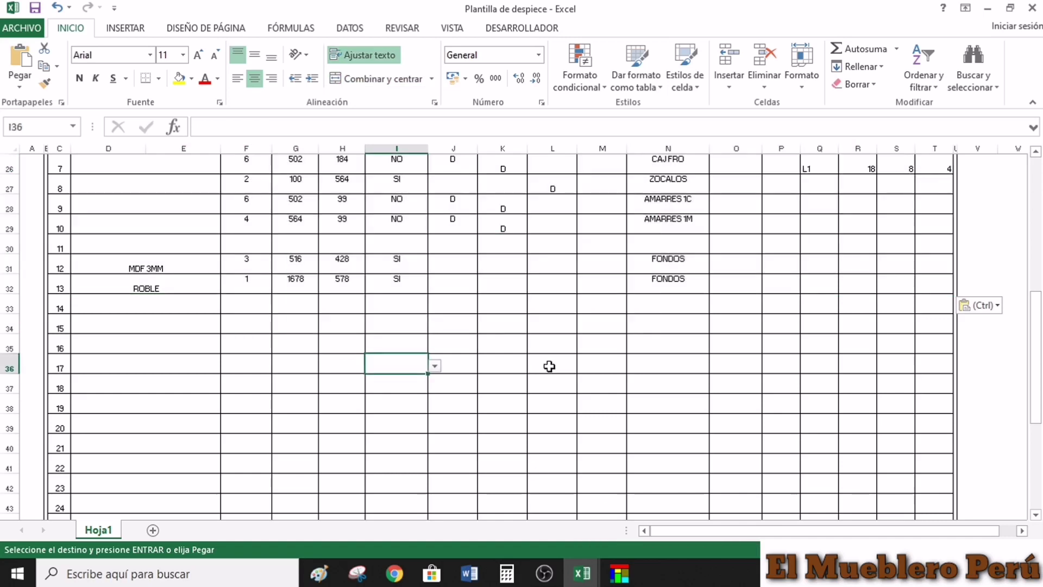
# - Scroll up to the LISTADO DE PIEZAS header to check the 13 pasted pieces
pyautogui.scroll(10, 600, 383)
pyautogui.scroll(-8, 234, 359)
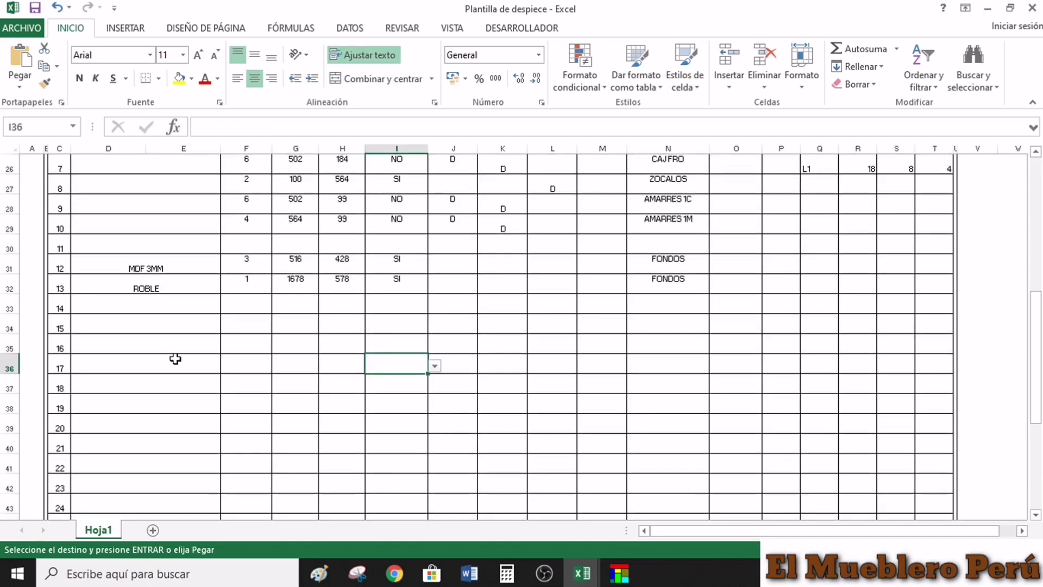
pyautogui.scroll(7, 518, 345)
pyautogui.scroll(1, 530, 348)
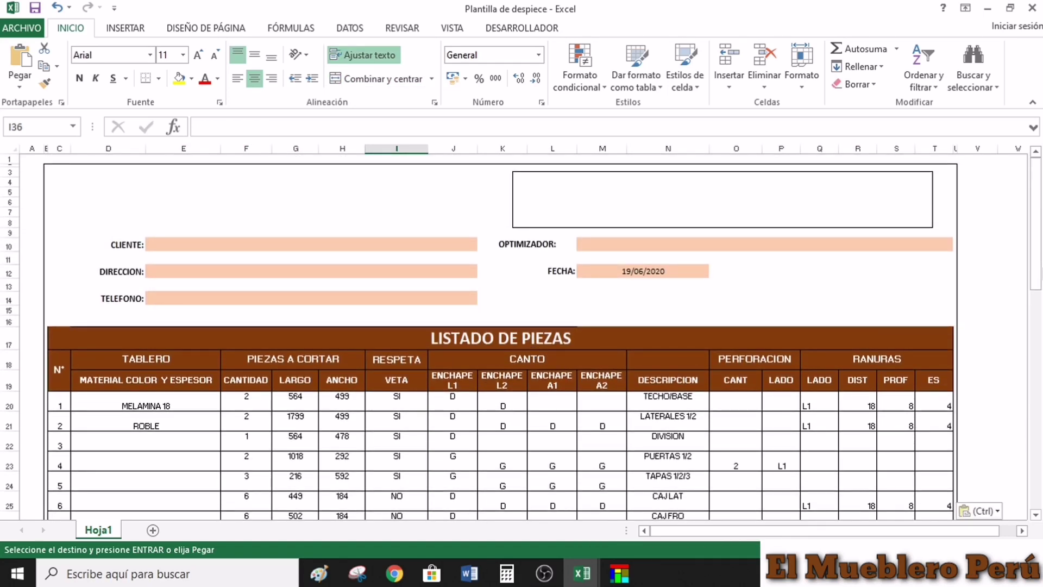
pyautogui.scroll(-2, 919, 292)
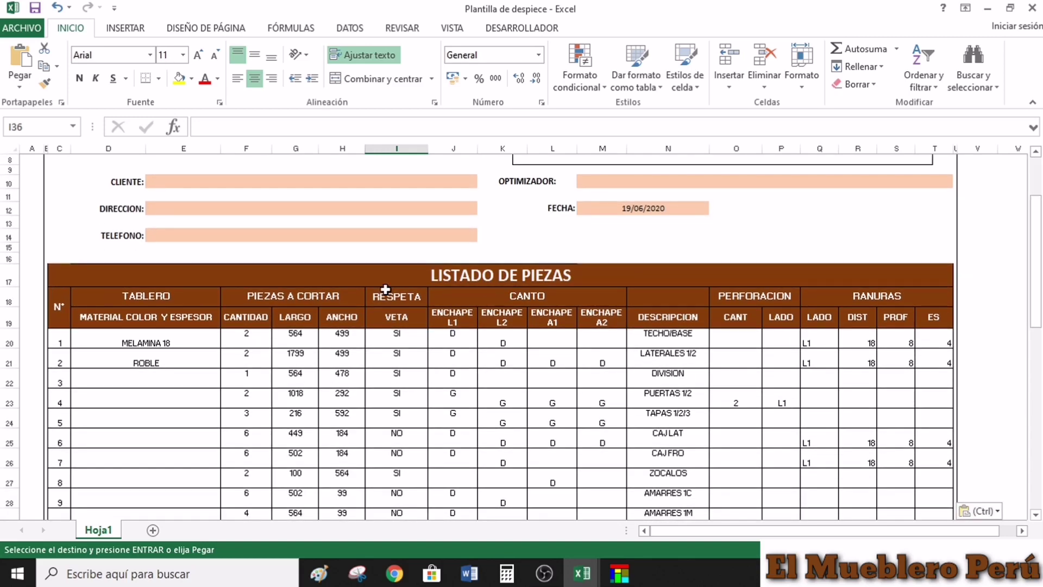
pyautogui.scroll(-20, 217, 393)
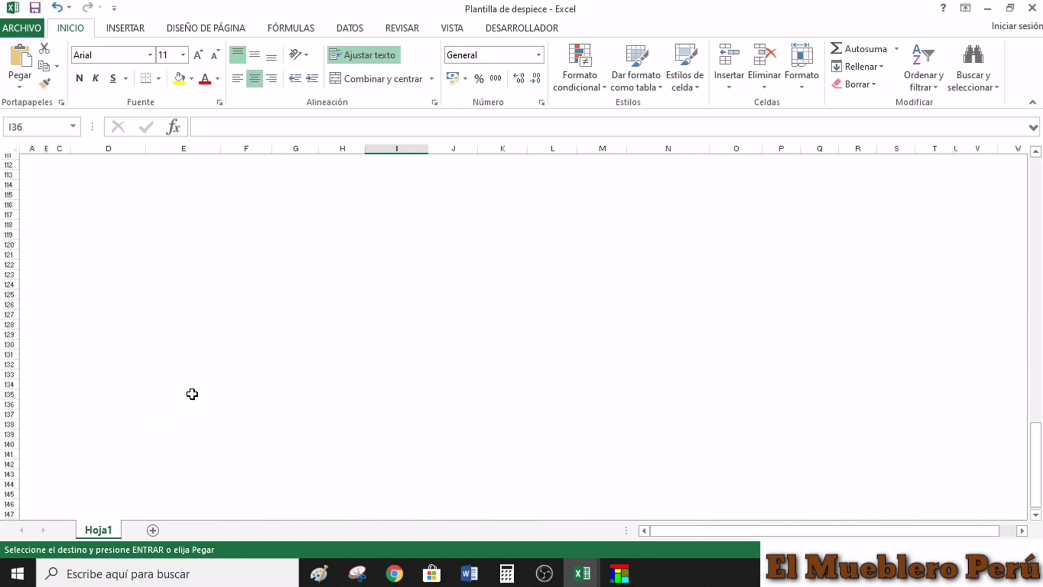
pyautogui.scroll(20, 193, 393)
pyautogui.scroll(6, 73, 359)
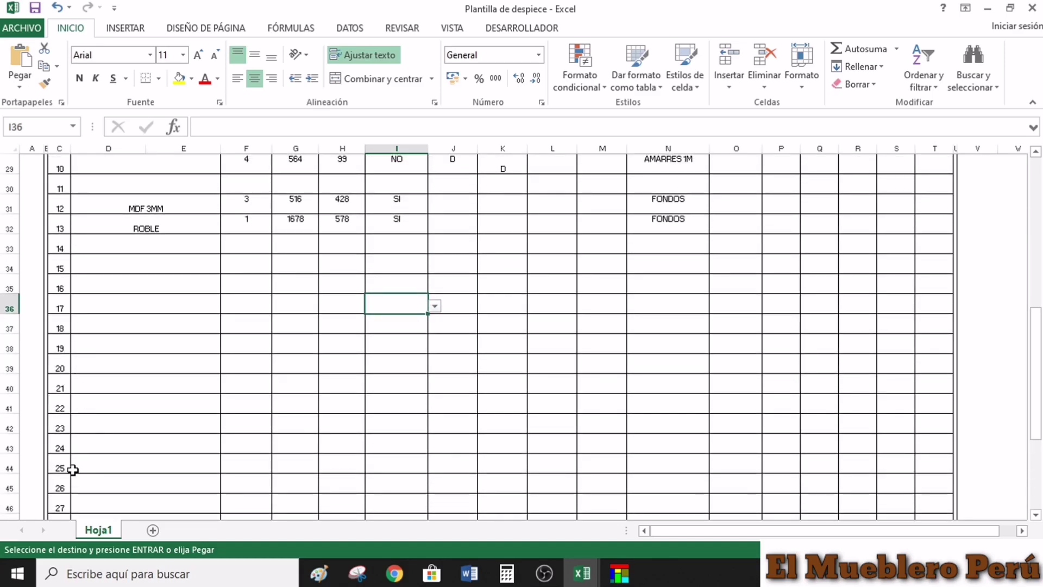
pyautogui.scroll(-6, 72, 469)
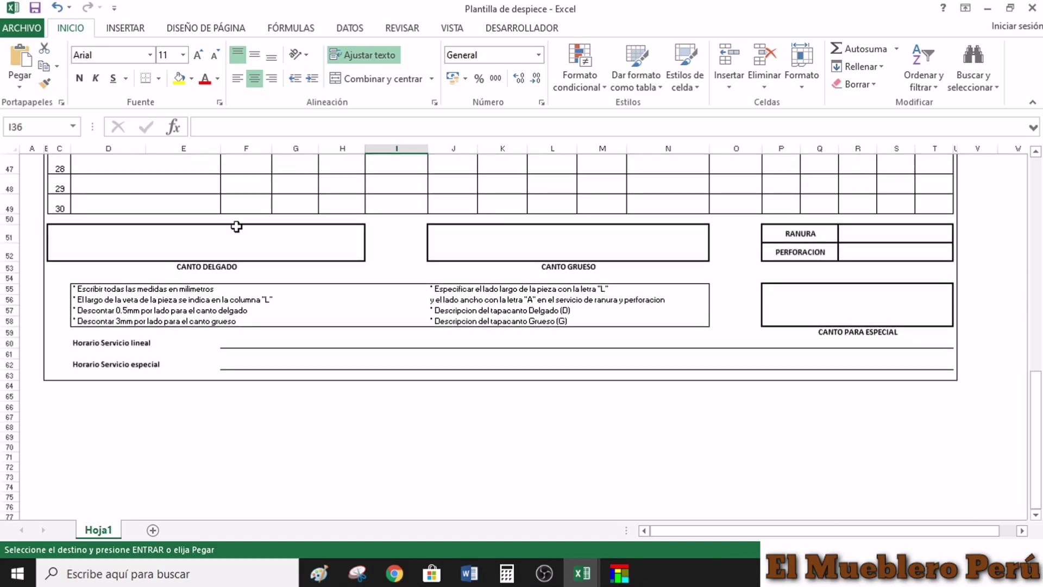
pyautogui.scroll(6, 326, 260)
pyautogui.scroll(7, 332, 288)
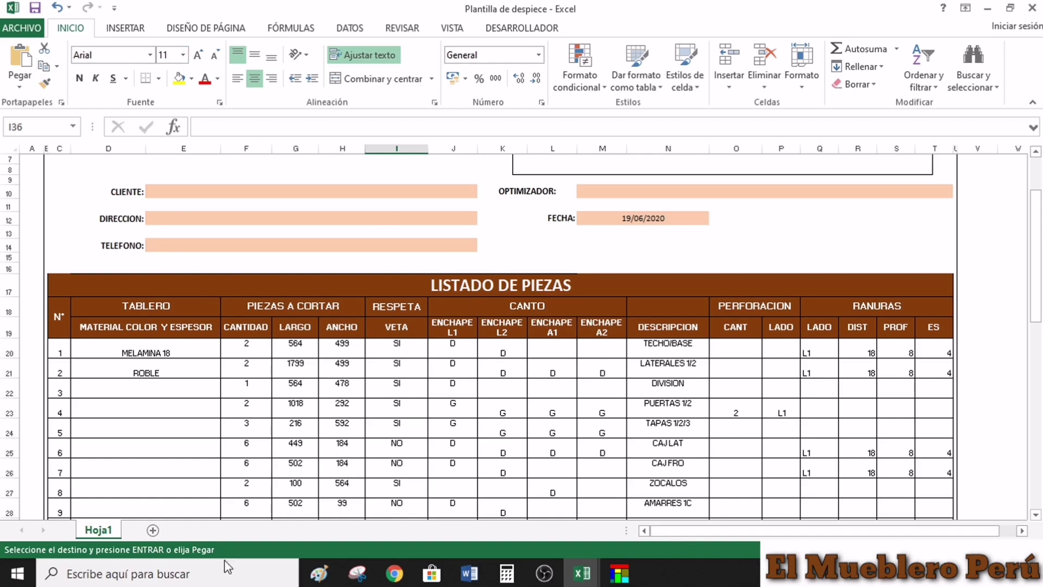
# - Switch to CUADROS INTELIGENTES and scroll through its DESPIECE parts list
pyautogui.click(582, 573)
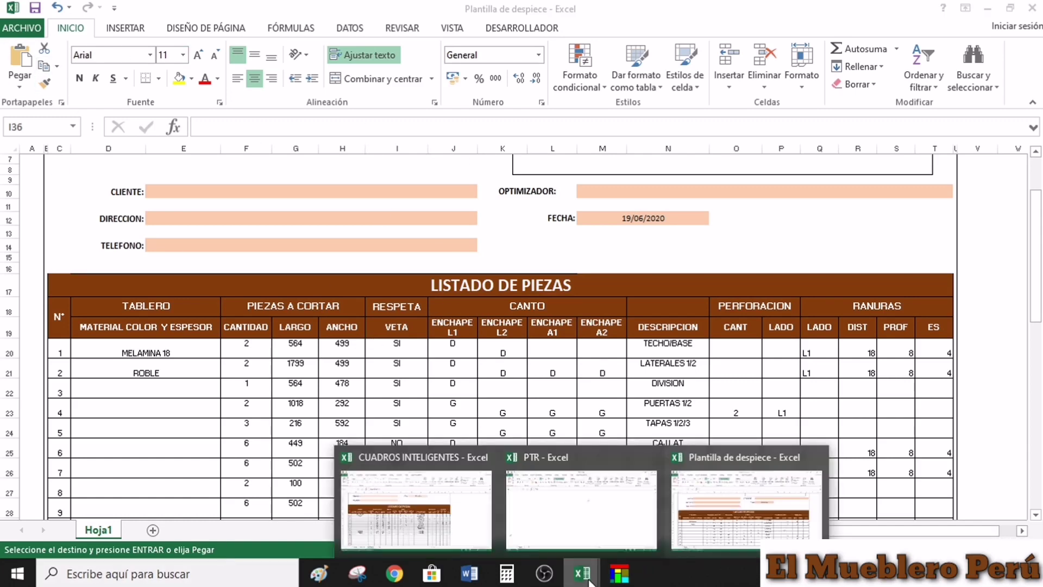
pyautogui.click(493, 505)
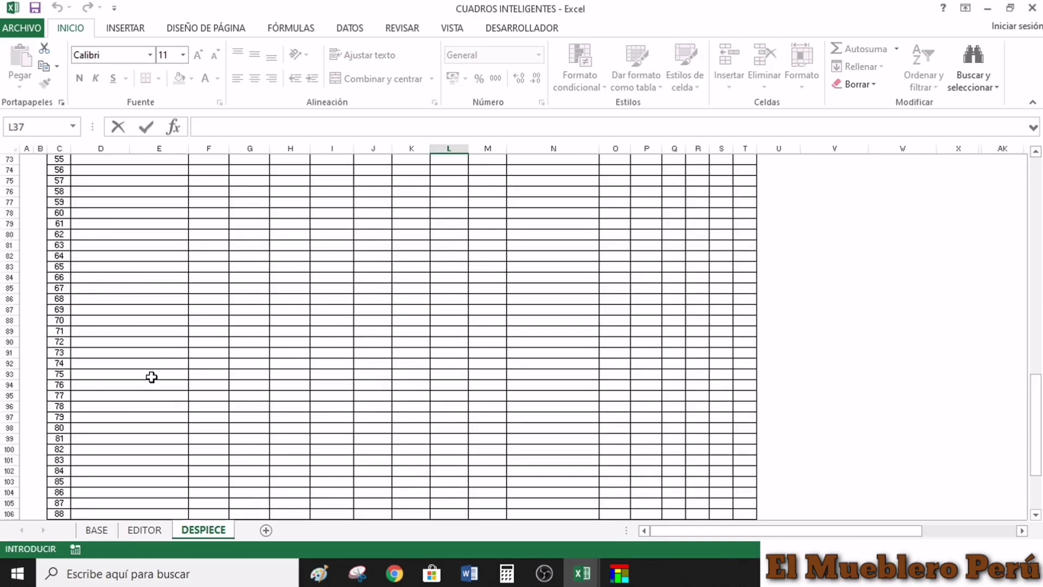
pyautogui.scroll(9, 152, 377)
pyautogui.scroll(2, 152, 377)
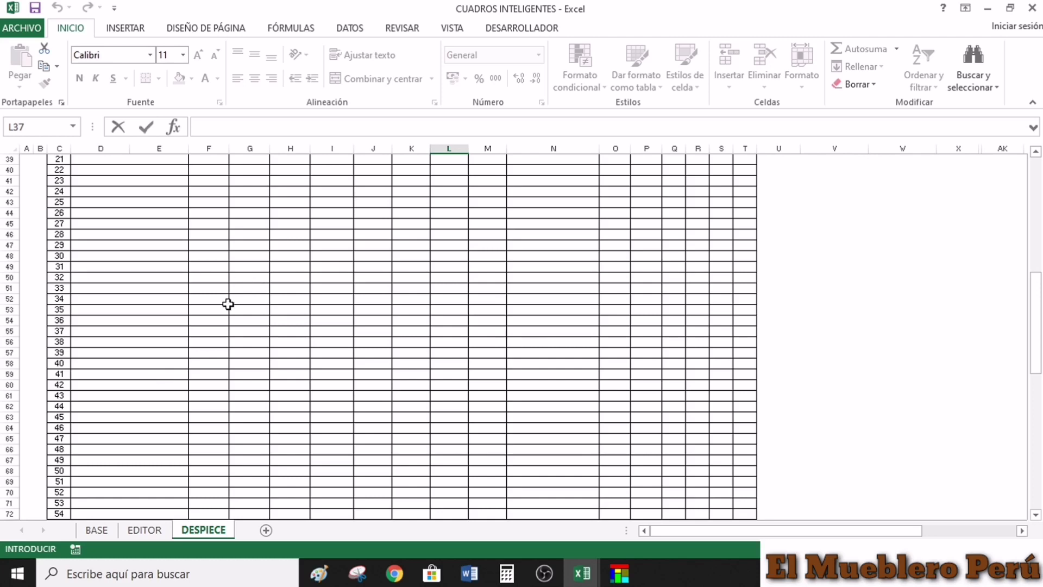
pyautogui.scroll(13, 163, 359)
pyautogui.scroll(-20, 126, 387)
pyautogui.scroll(-10, 127, 388)
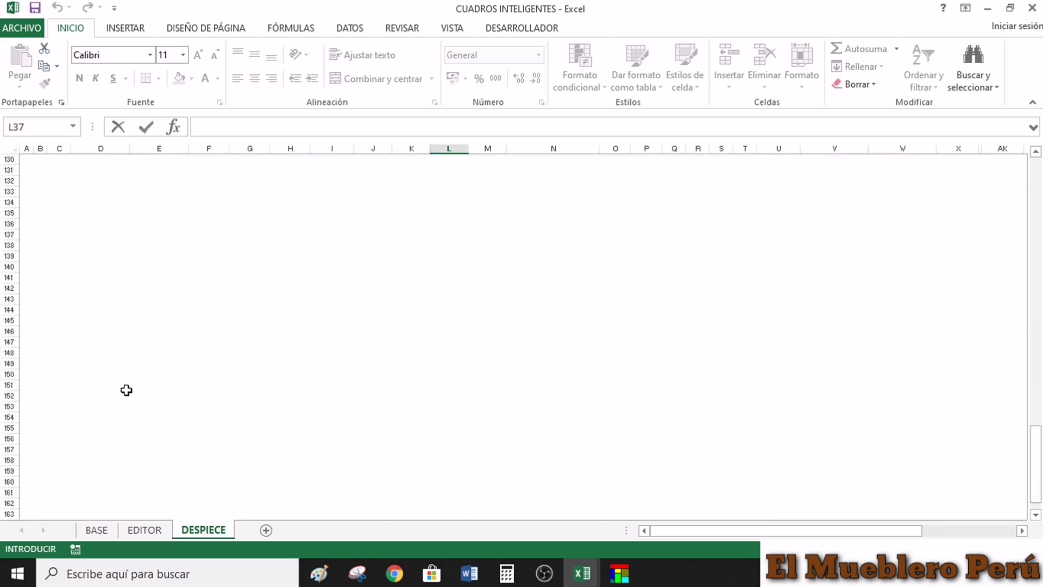
pyautogui.scroll(10, 163, 369)
pyautogui.scroll(20, 190, 364)
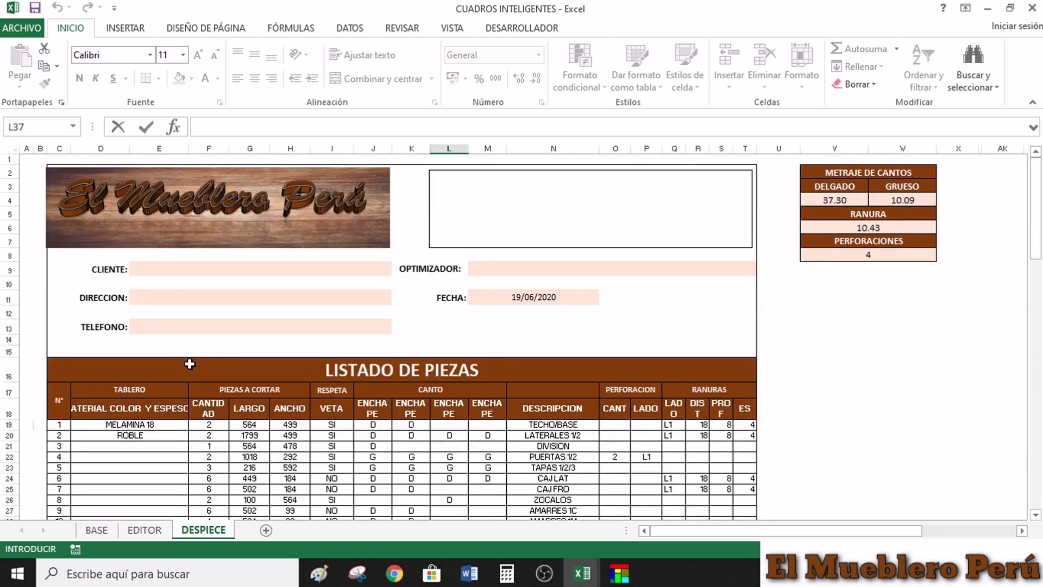
pyautogui.scroll(-9, 189, 364)
pyautogui.scroll(8, 190, 364)
pyautogui.scroll(2, 190, 364)
pyautogui.scroll(-9, 229, 386)
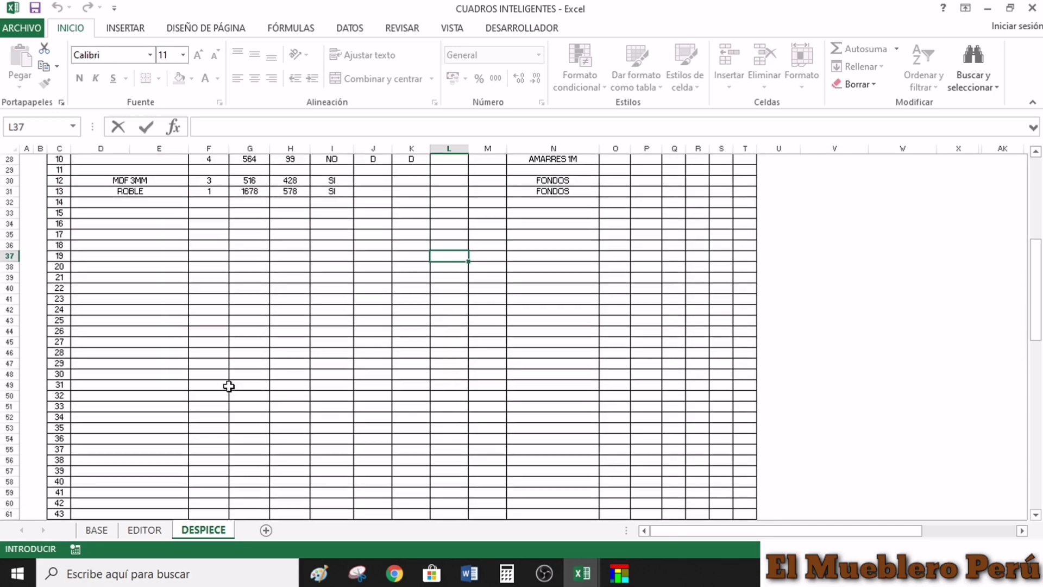
pyautogui.scroll(-11, 217, 397)
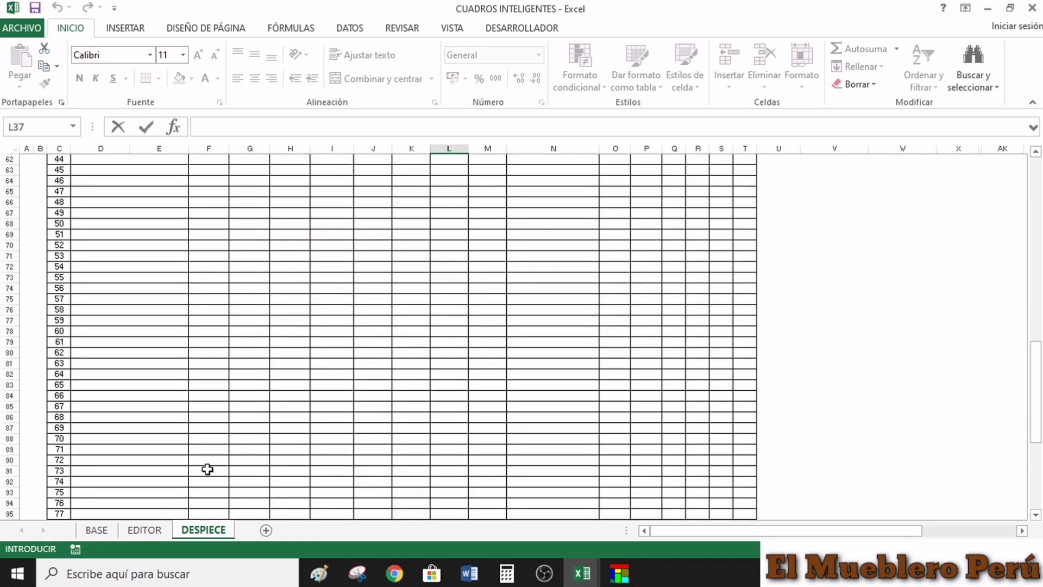
pyautogui.scroll(11, 185, 429)
pyautogui.scroll(9, 160, 384)
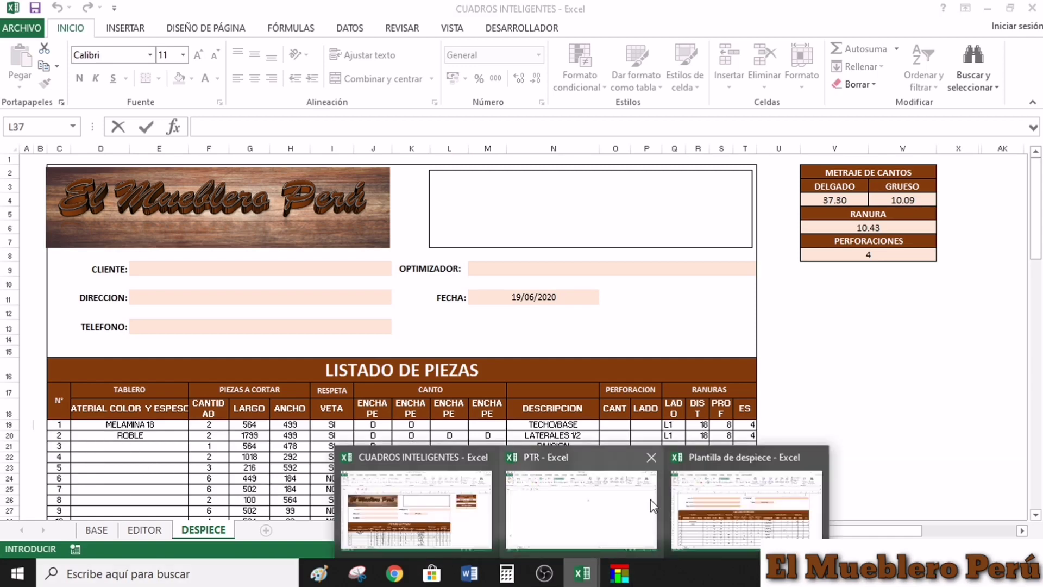
pyautogui.moveTo(581, 573)
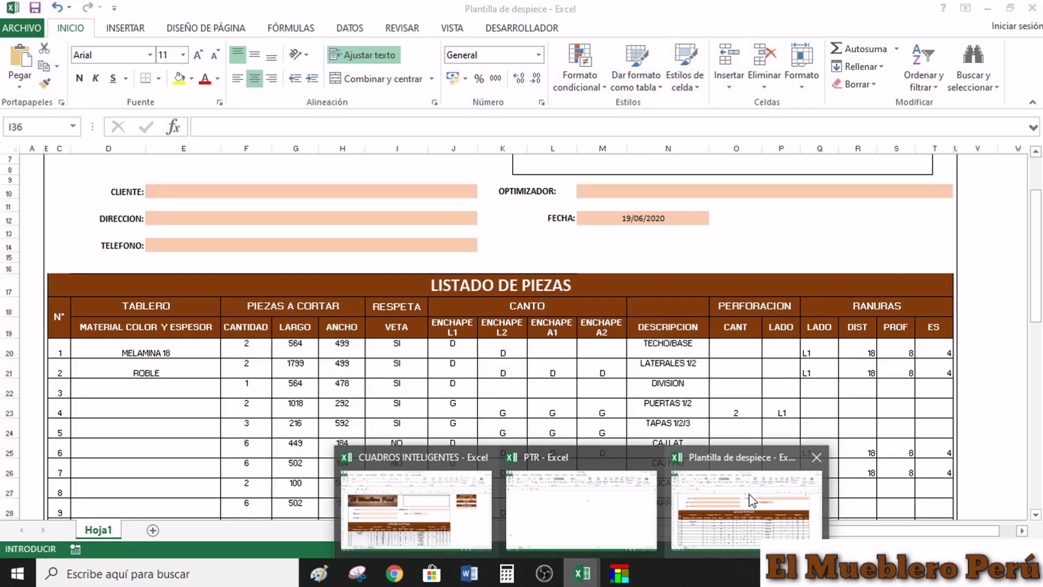
# - Compare against Plantilla de despiece, then return to CUADROS INTELIGENTES
pyautogui.click(747, 507)
pyautogui.scroll(2, 546, 369)
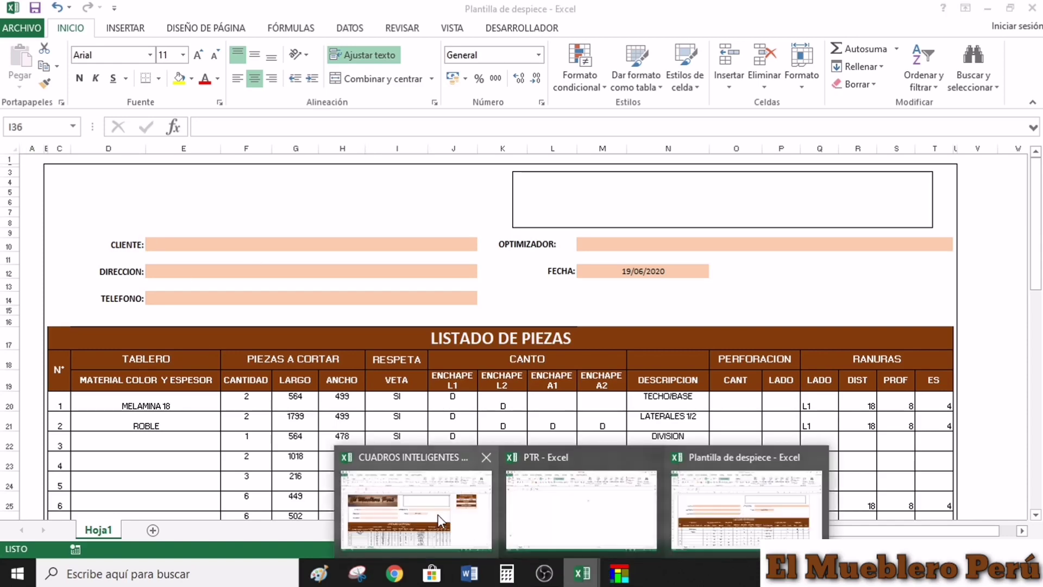
pyautogui.click(438, 513)
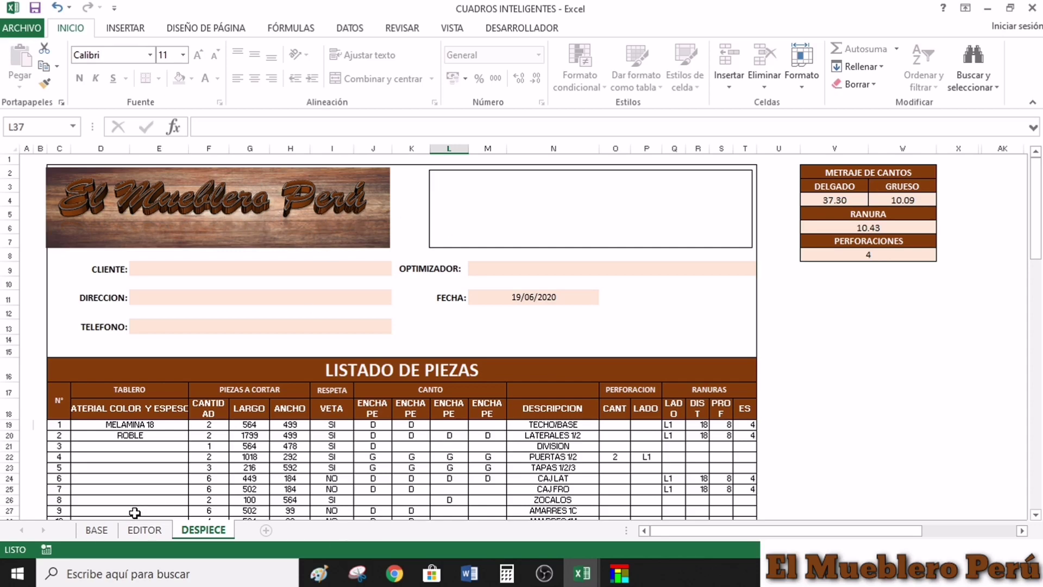
# - Switch to the CUADROS INTELIGENTES EDITOR sheet showing its 13 filled pieces
pyautogui.click(145, 529)
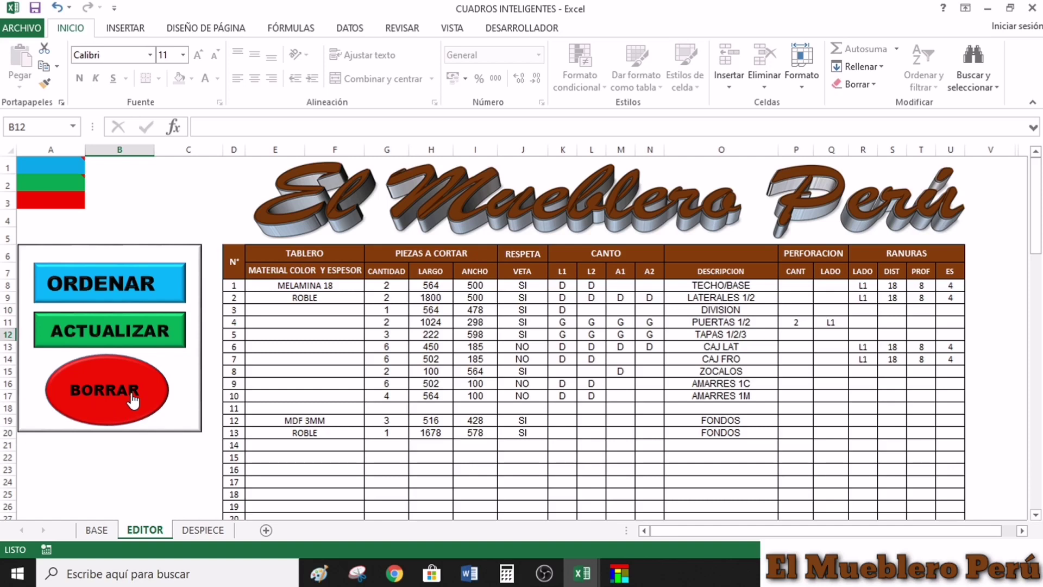
# - Clear the EDITOR piece table with BORRAR and look over the DESPIECE piece list
pyautogui.click(132, 400)
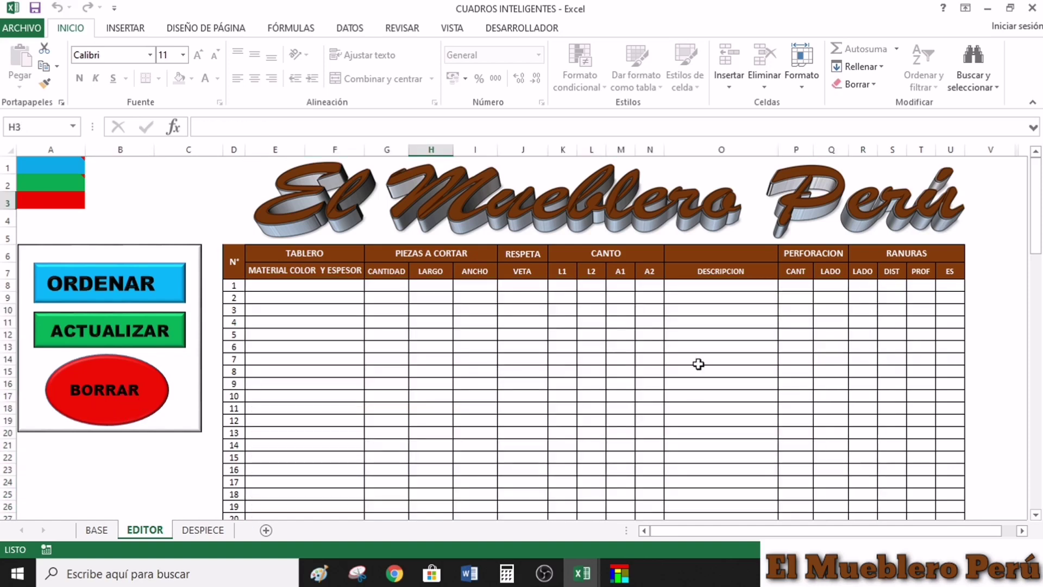
pyautogui.click(207, 531)
pyautogui.scroll(-13, 280, 337)
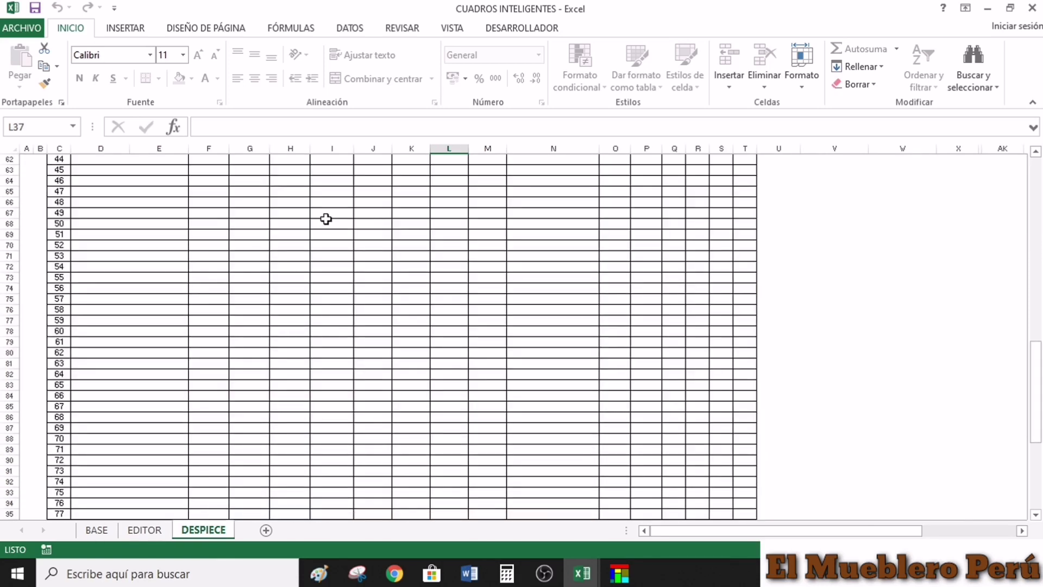
pyautogui.scroll(13, 326, 219)
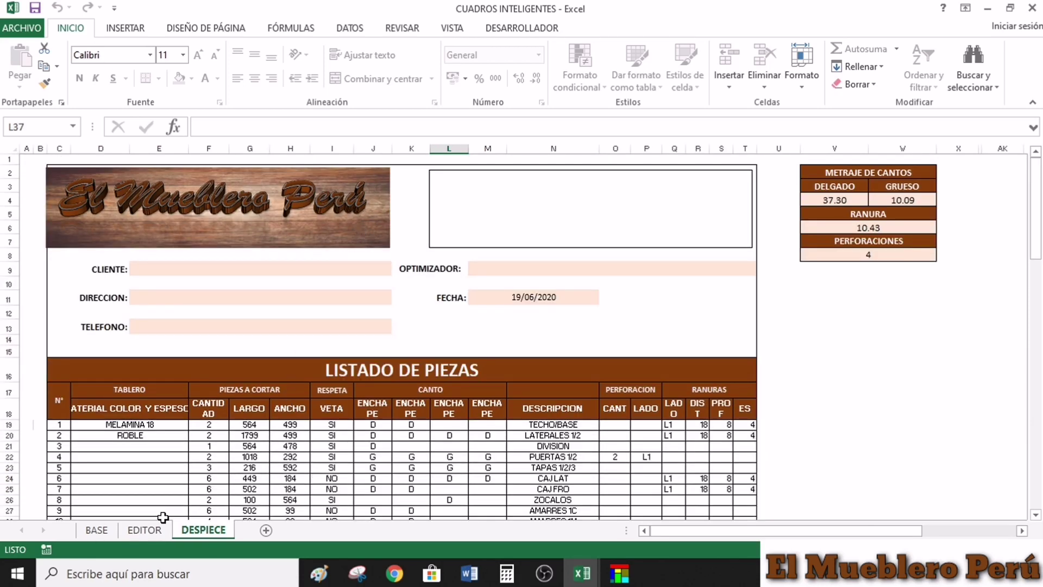
# - Run ACTUALIZAR so DESPIECE empties with 0.00 edge totals, then show the BASE parts list
pyautogui.click(144, 530)
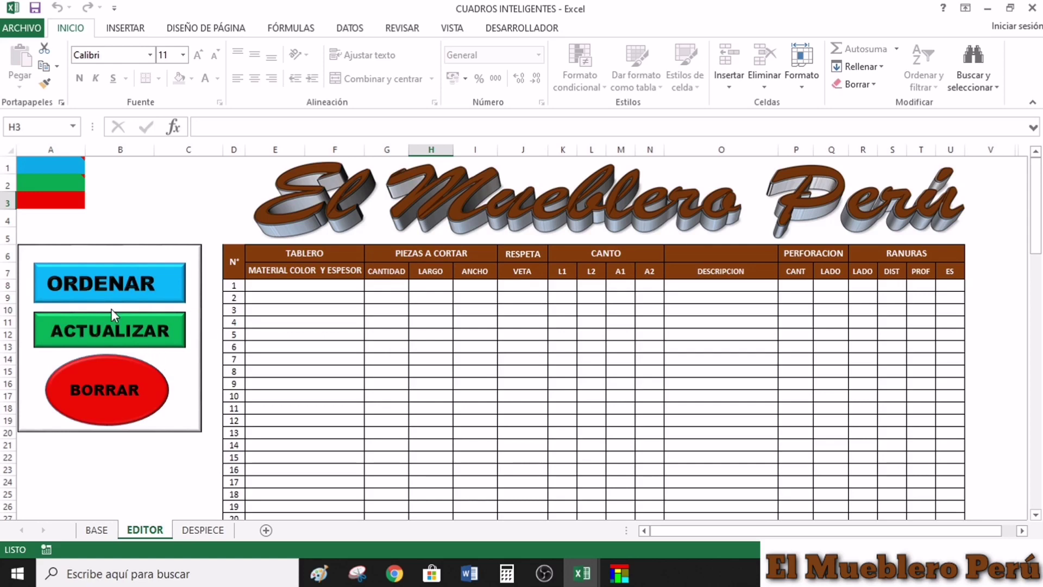
pyautogui.click(87, 336)
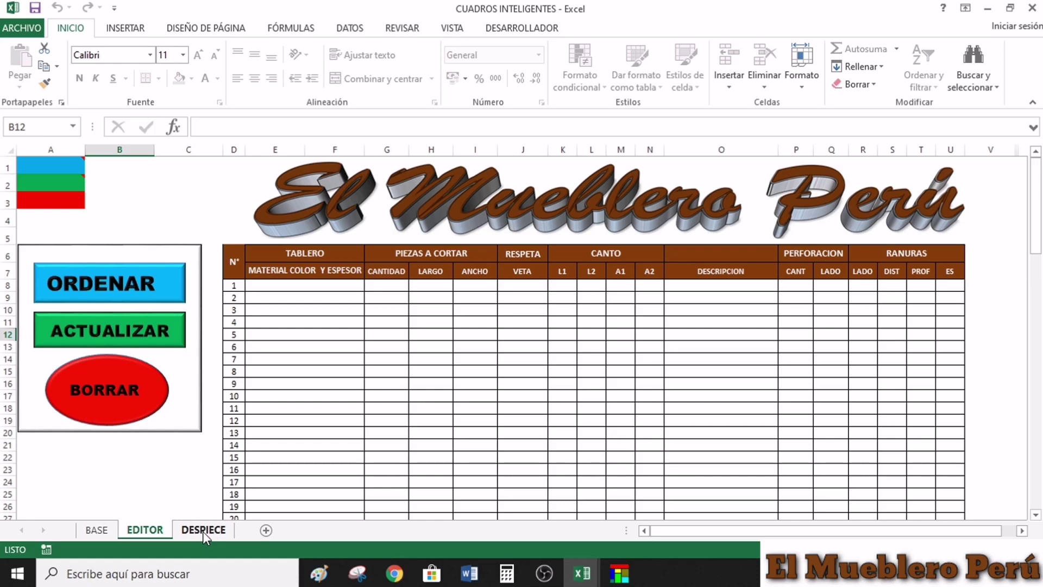
pyautogui.click(204, 531)
pyautogui.scroll(-20, 279, 246)
pyautogui.scroll(20, 278, 246)
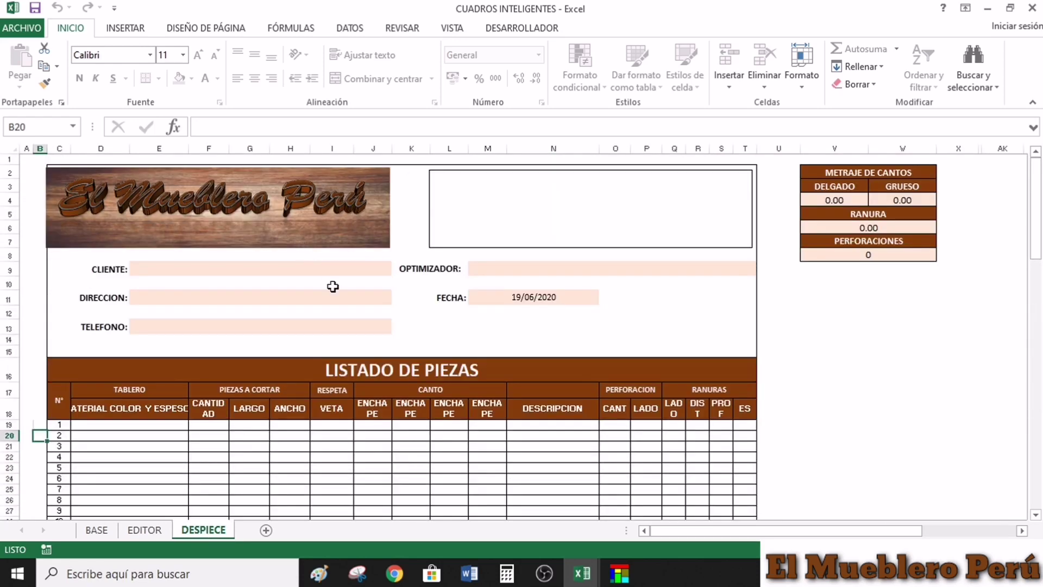
pyautogui.click(136, 531)
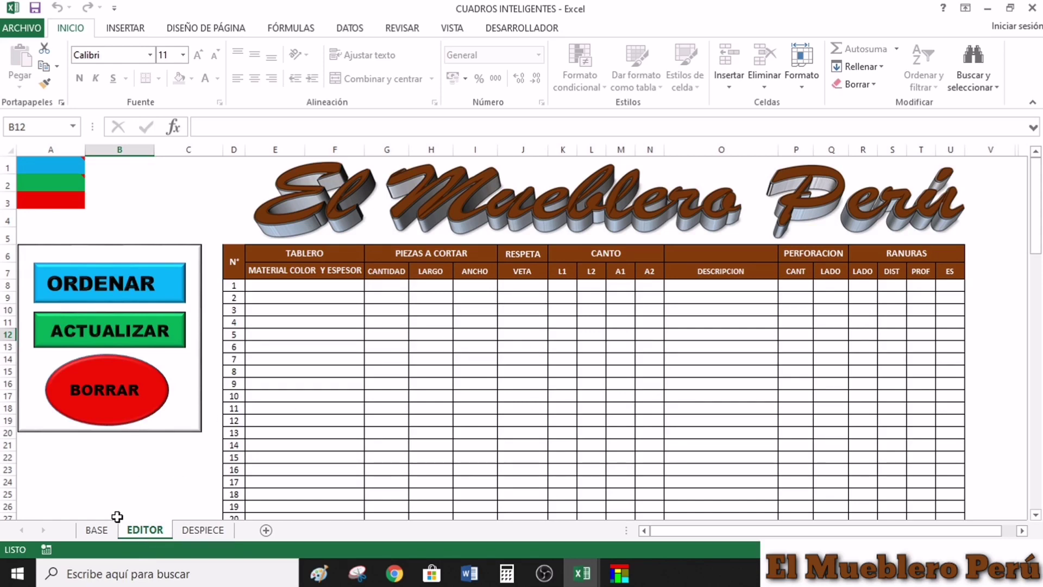
pyautogui.click(96, 529)
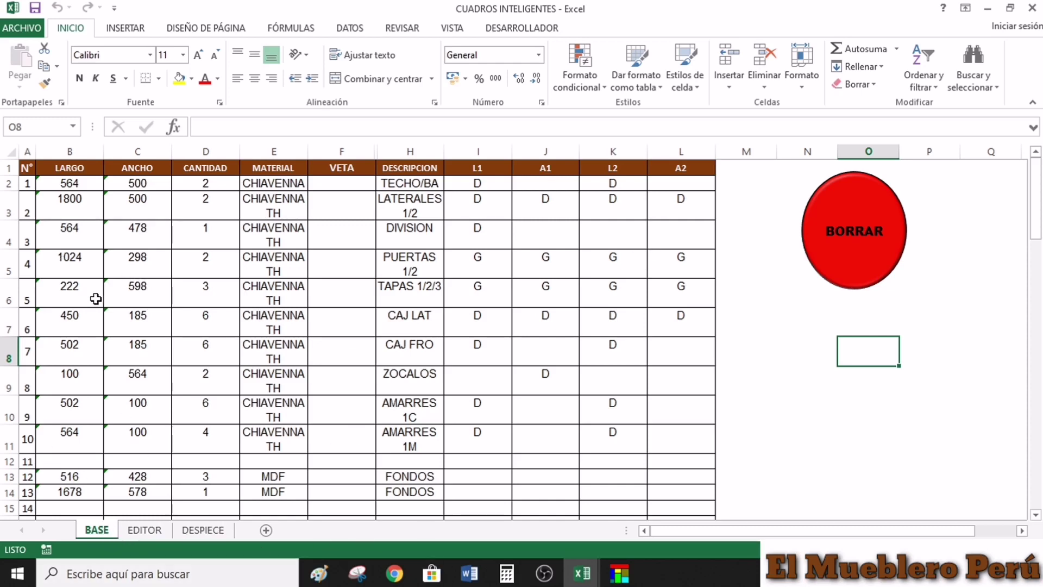
# - Minimize PTR, clear the BASE parts table with BORRAR, and confirm EDITOR and DESPIECE are empty
pyautogui.click(582, 575)
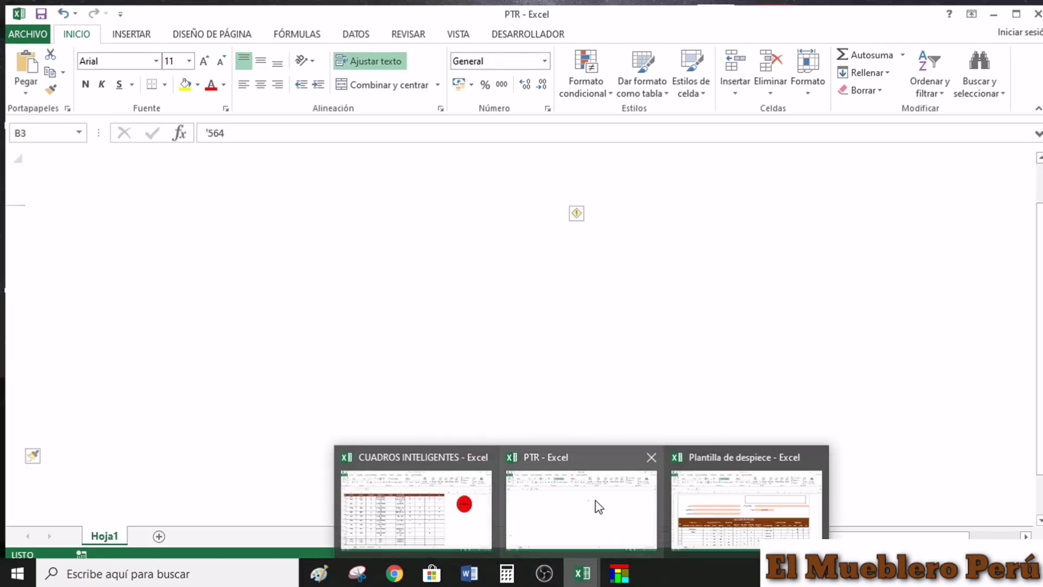
pyautogui.click(607, 509)
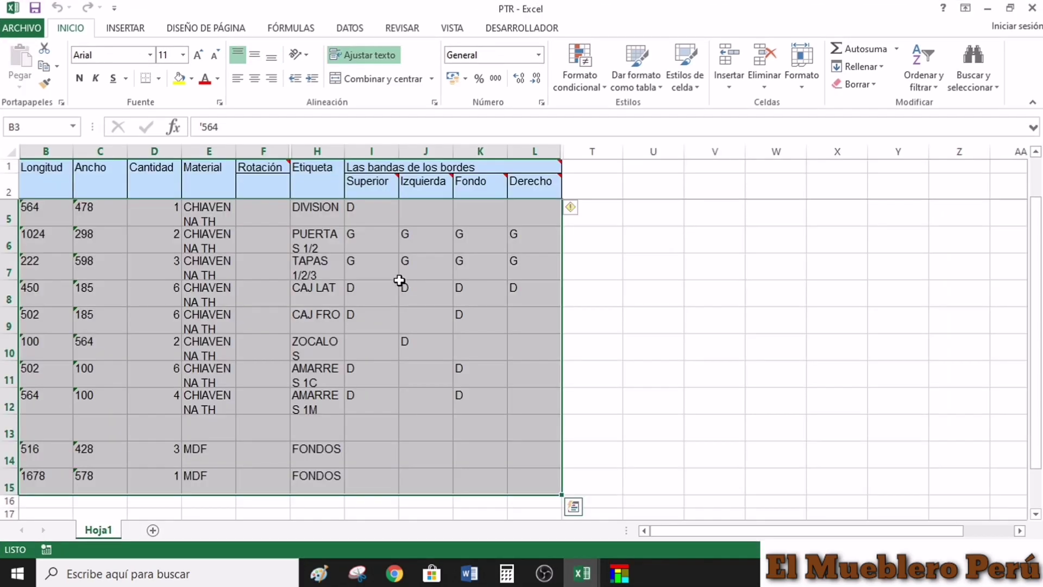
pyautogui.click(987, 12)
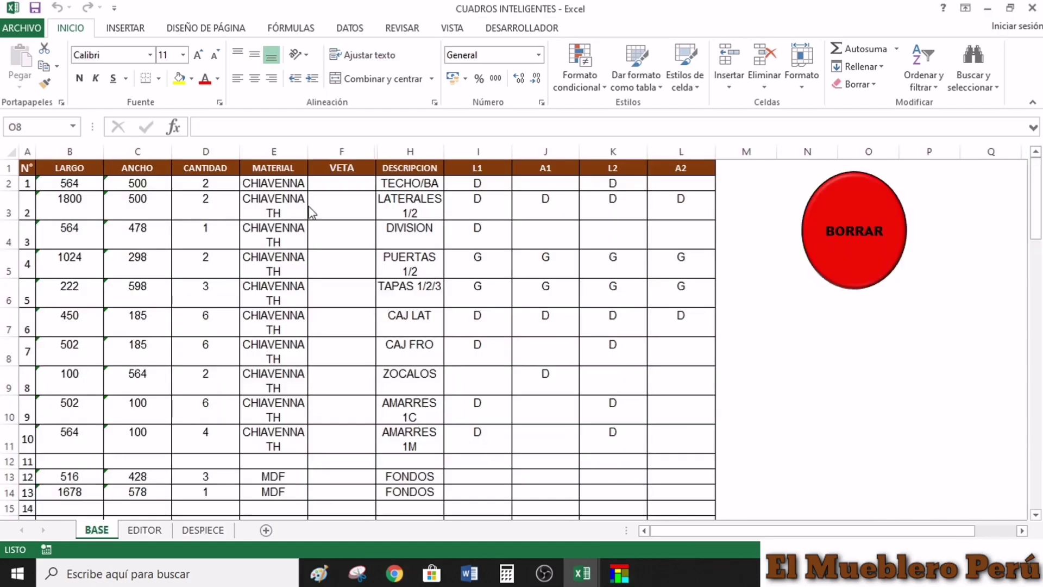
pyautogui.click(865, 250)
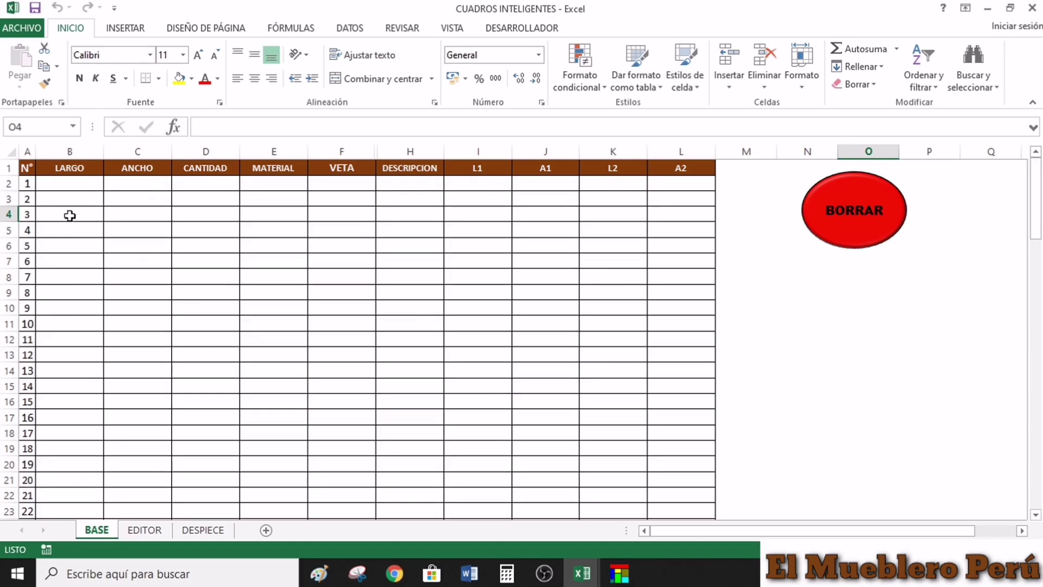
pyautogui.click(141, 530)
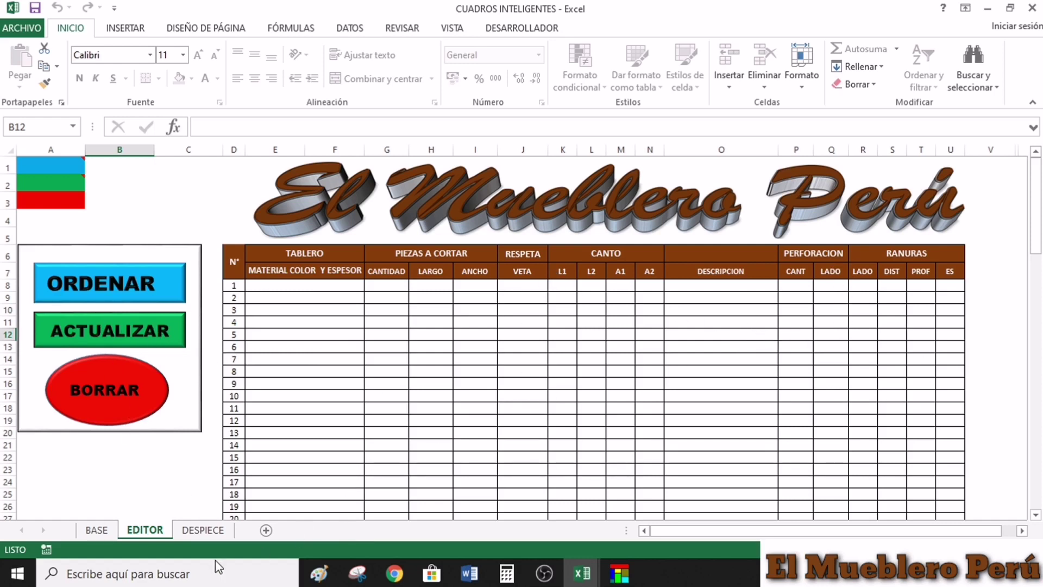
pyautogui.click(203, 530)
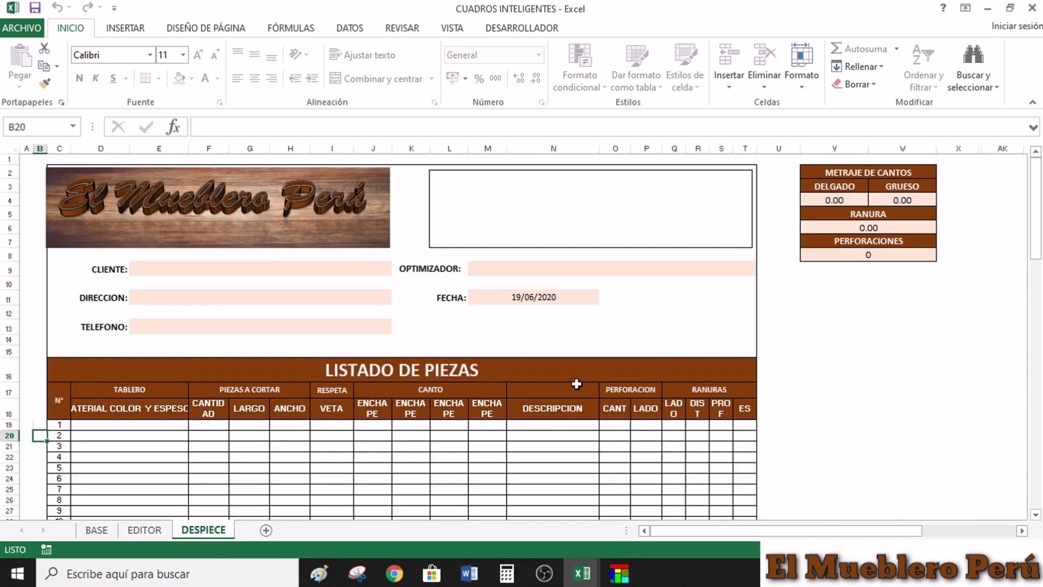
pyautogui.scroll(-9, 149, 293)
pyautogui.moveTo(581, 574)
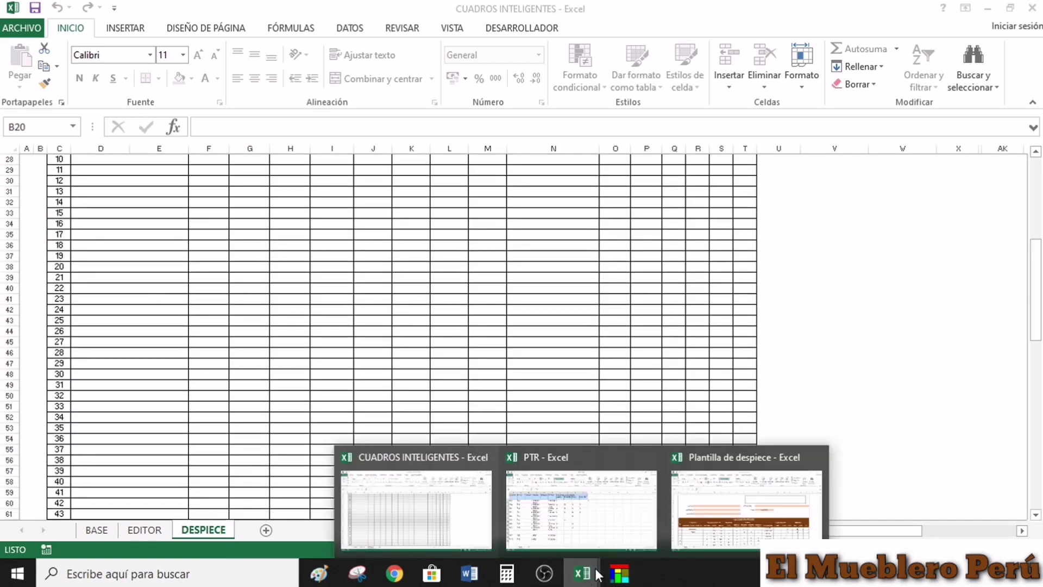
# - Bring the Plantilla de despiece workbook forward and review its pasted LISTADO DE PIEZAS
pyautogui.click(747, 505)
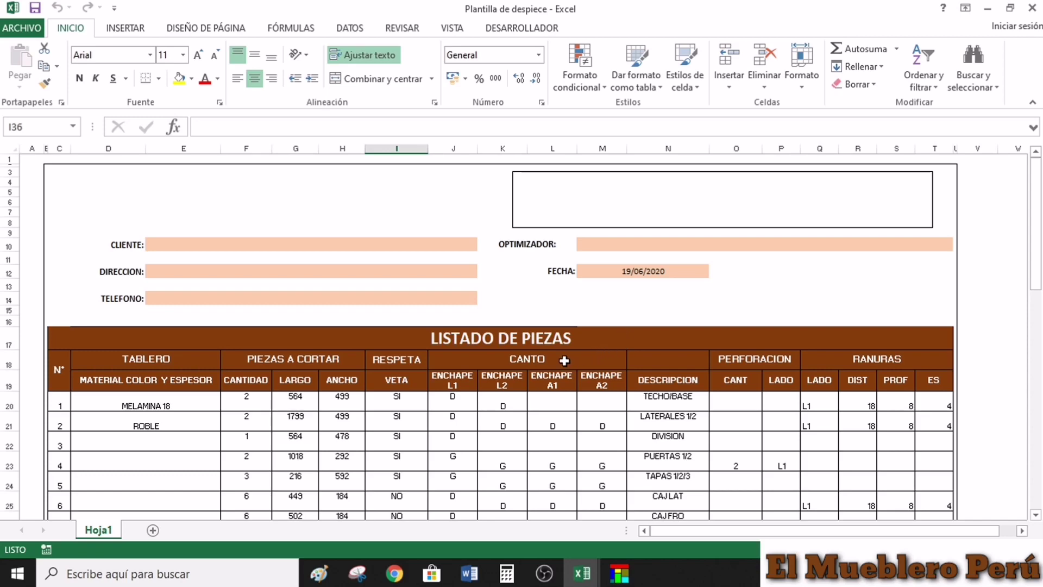
pyautogui.scroll(-8, 500, 355)
pyautogui.scroll(8, 501, 357)
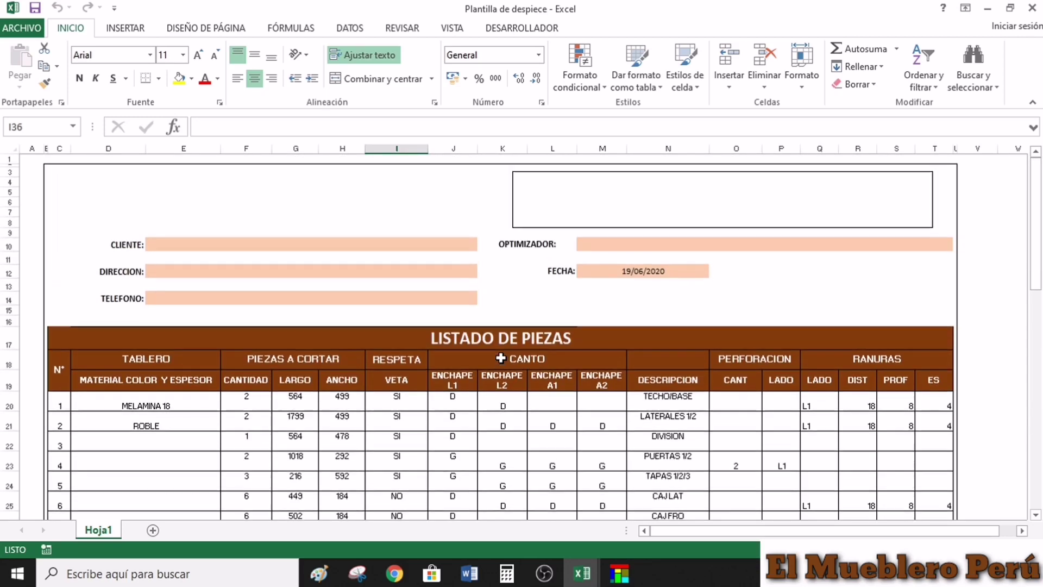
pyautogui.scroll(-7, 505, 356)
pyautogui.scroll(-1, 507, 358)
pyautogui.scroll(8, 506, 358)
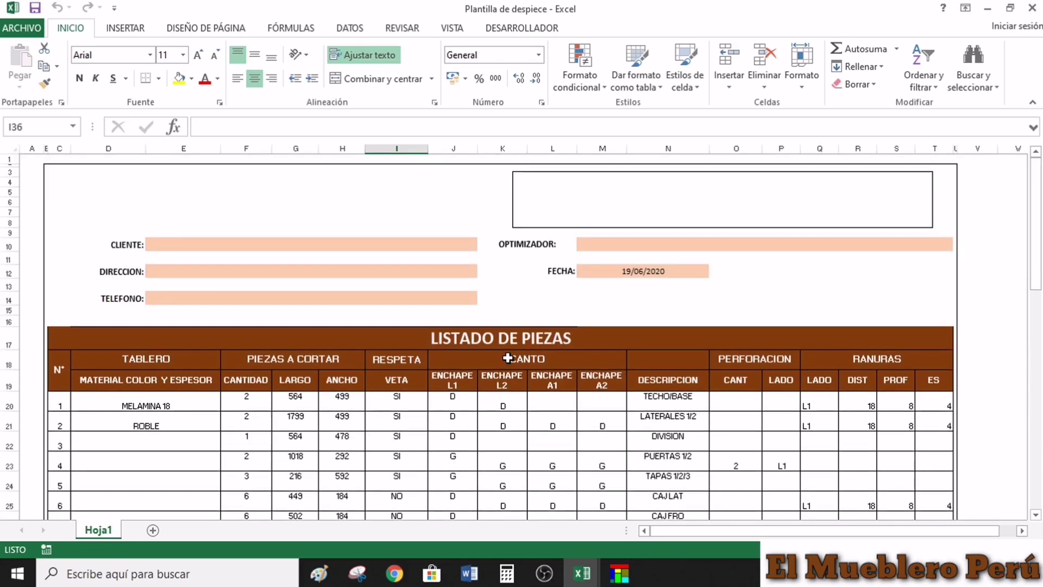